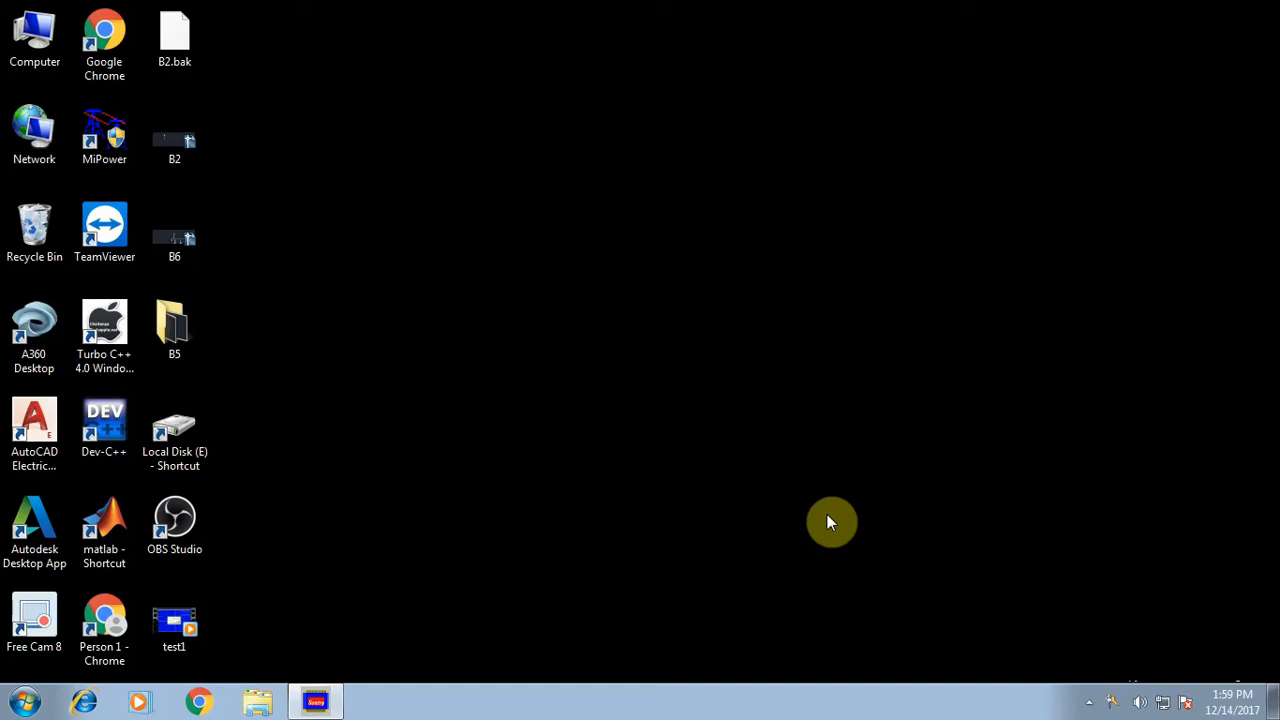
Launch MiPower as administrator with Super User access and open the Power System Network Editor.
{"action": "left_click", "coordinate": [827, 520]}
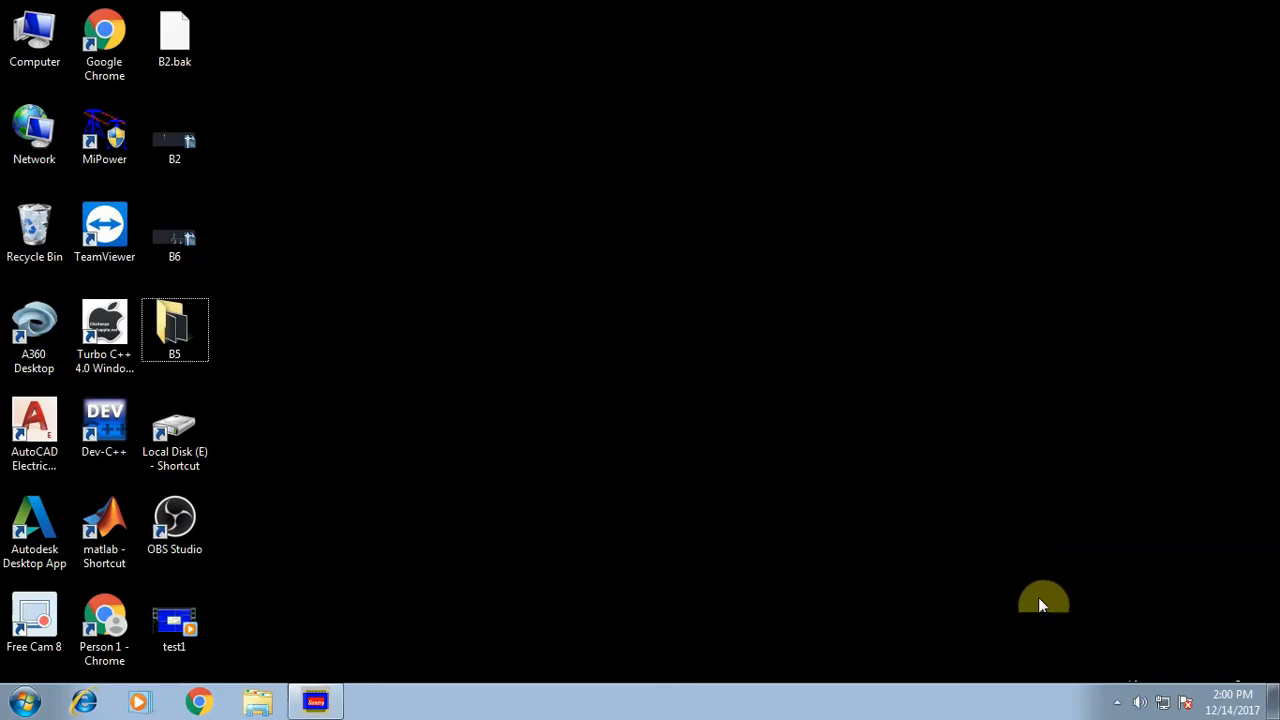
{"action": "left_click", "coordinate": [122, 130]}
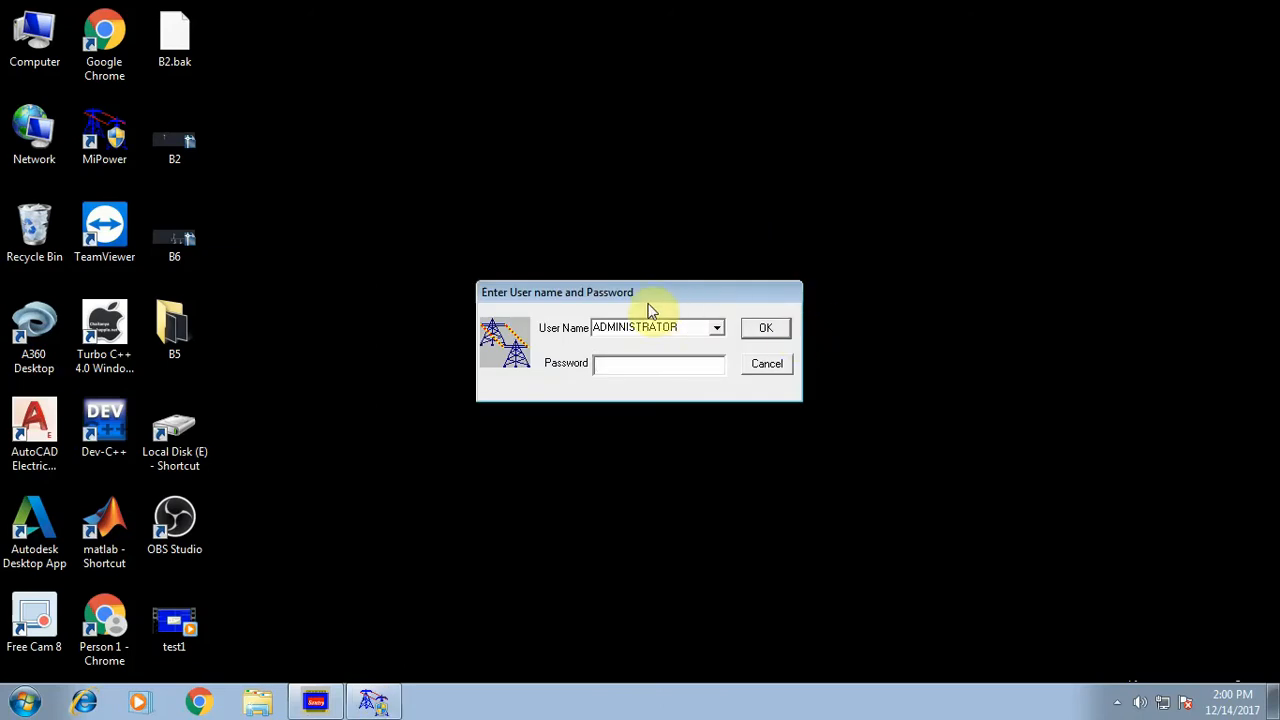
{"action": "left_click", "coordinate": [772, 328]}
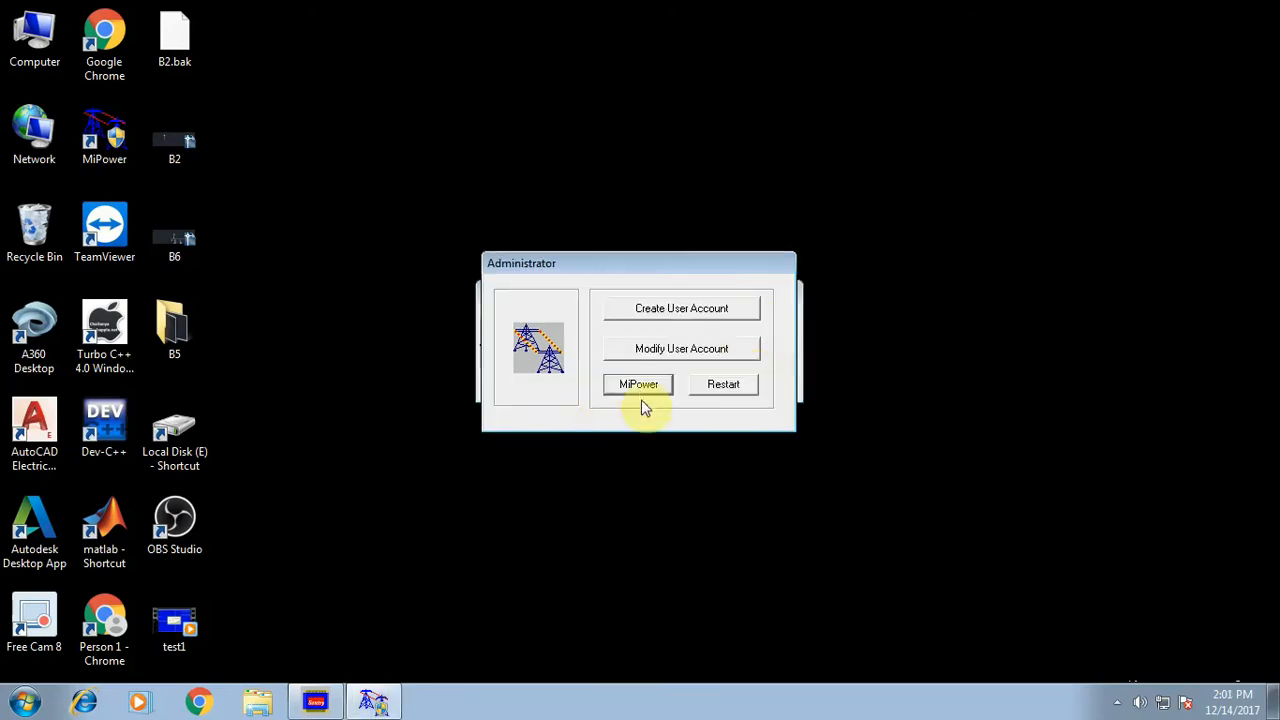
{"action": "left_click", "coordinate": [638, 388]}
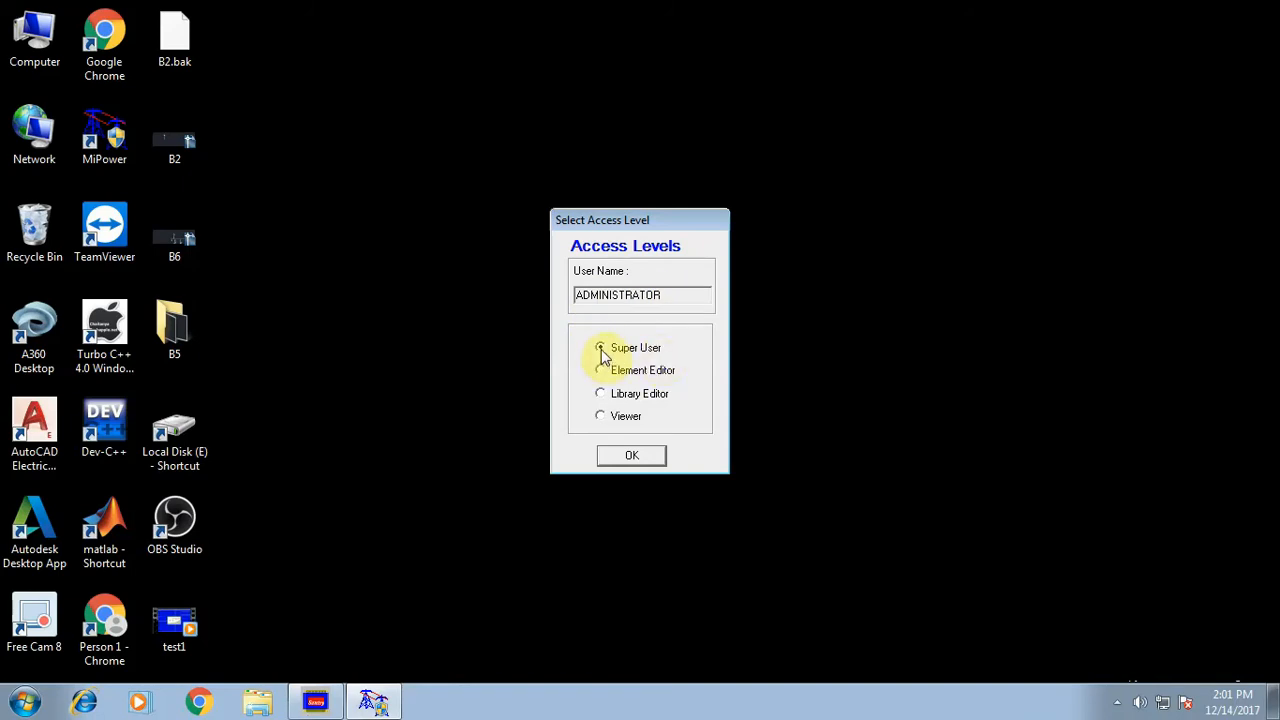
{"action": "left_click", "coordinate": [633, 456]}
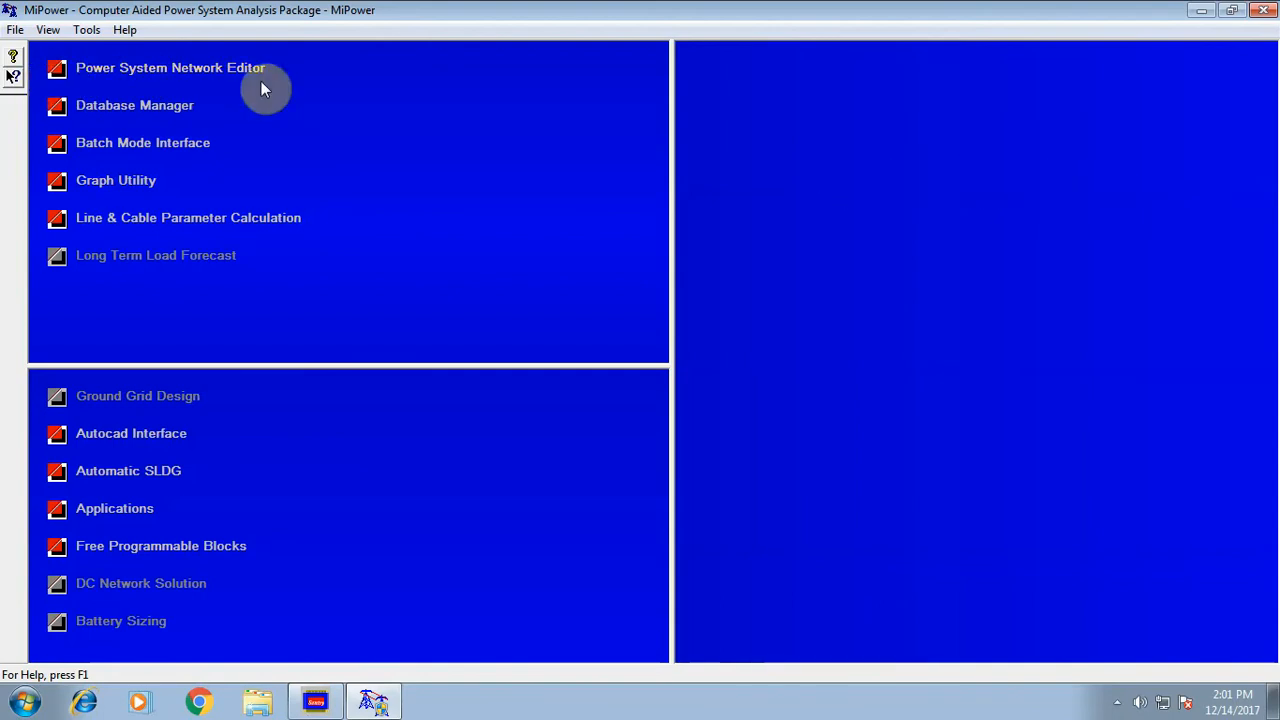
{"action": "left_click", "coordinate": [55, 73]}
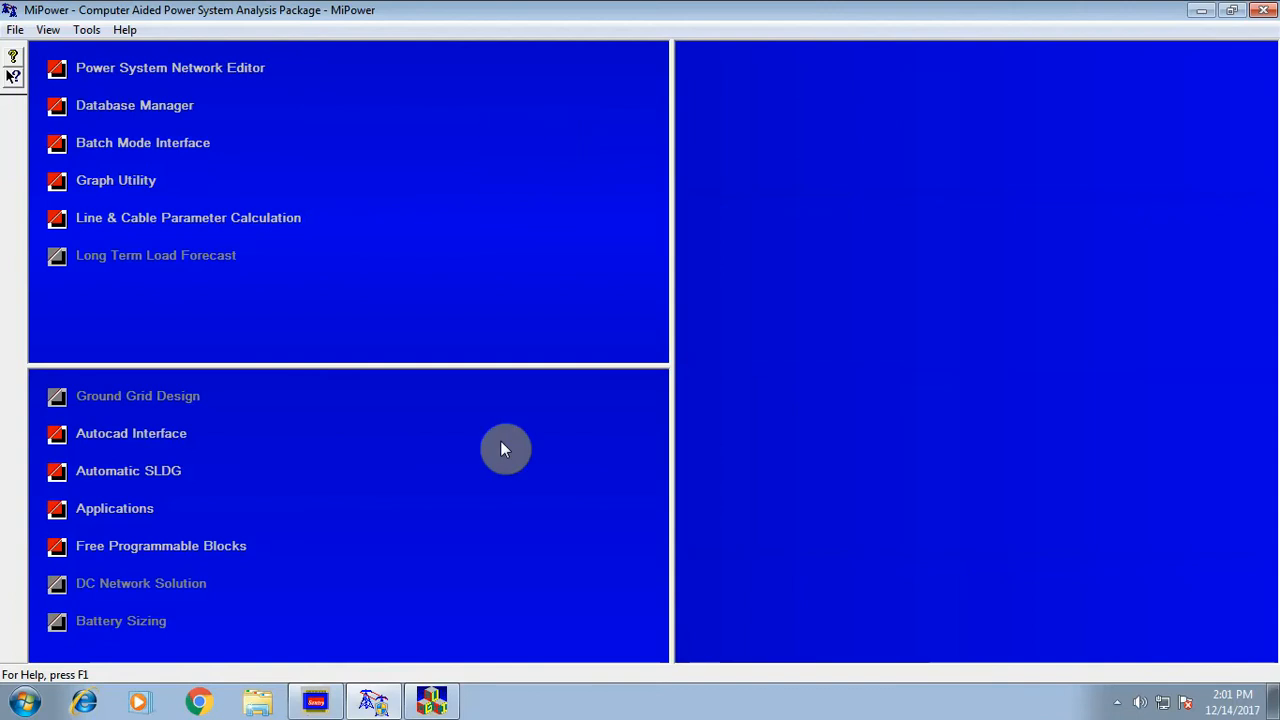
{"action": "left_click", "coordinate": [452, 705]}
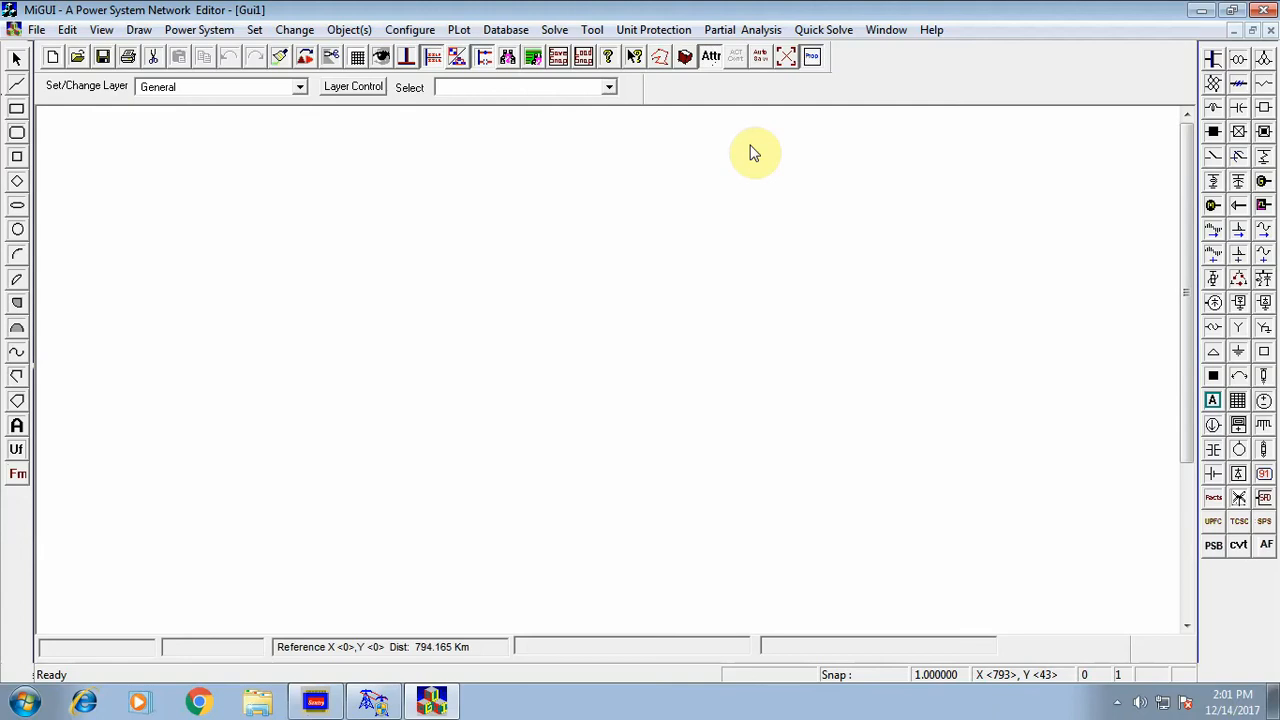
Configure a new database named experiment7 in the pss folder for the network, with the Connect option changed.
{"action": "left_click", "coordinate": [526, 29]}
{"action": "left_click", "coordinate": [552, 51]}
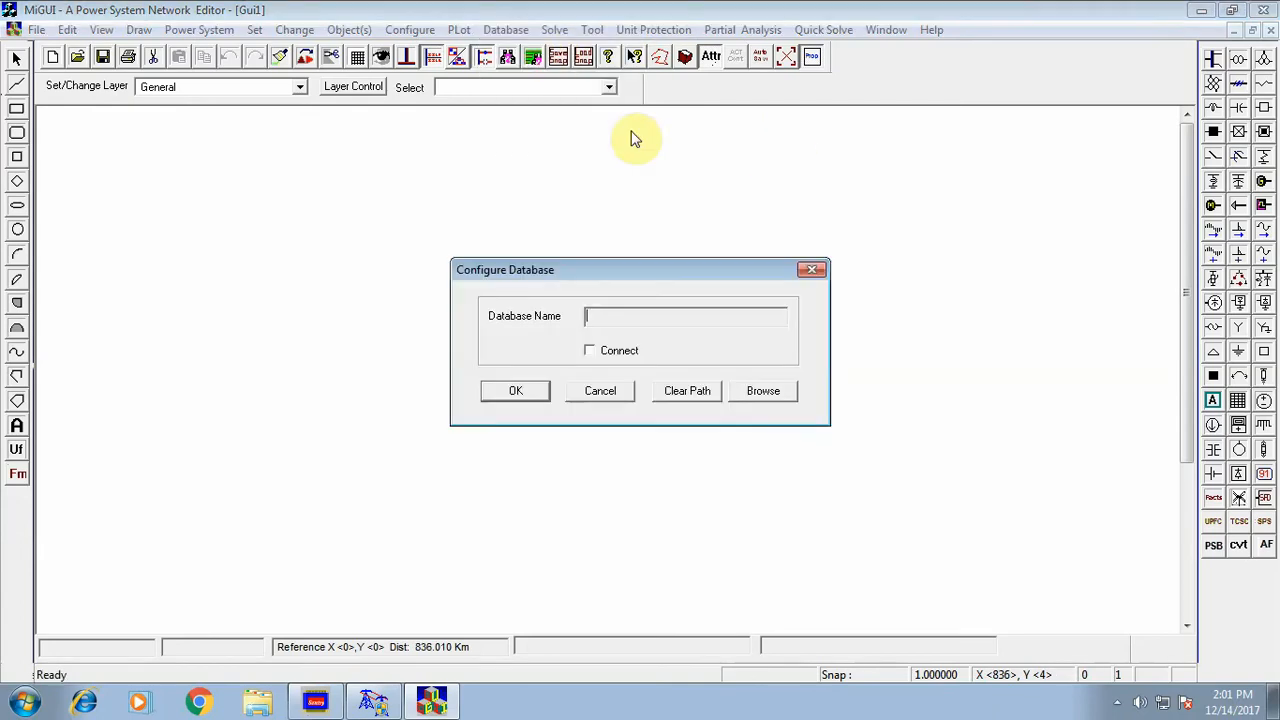
{"action": "left_click", "coordinate": [770, 396]}
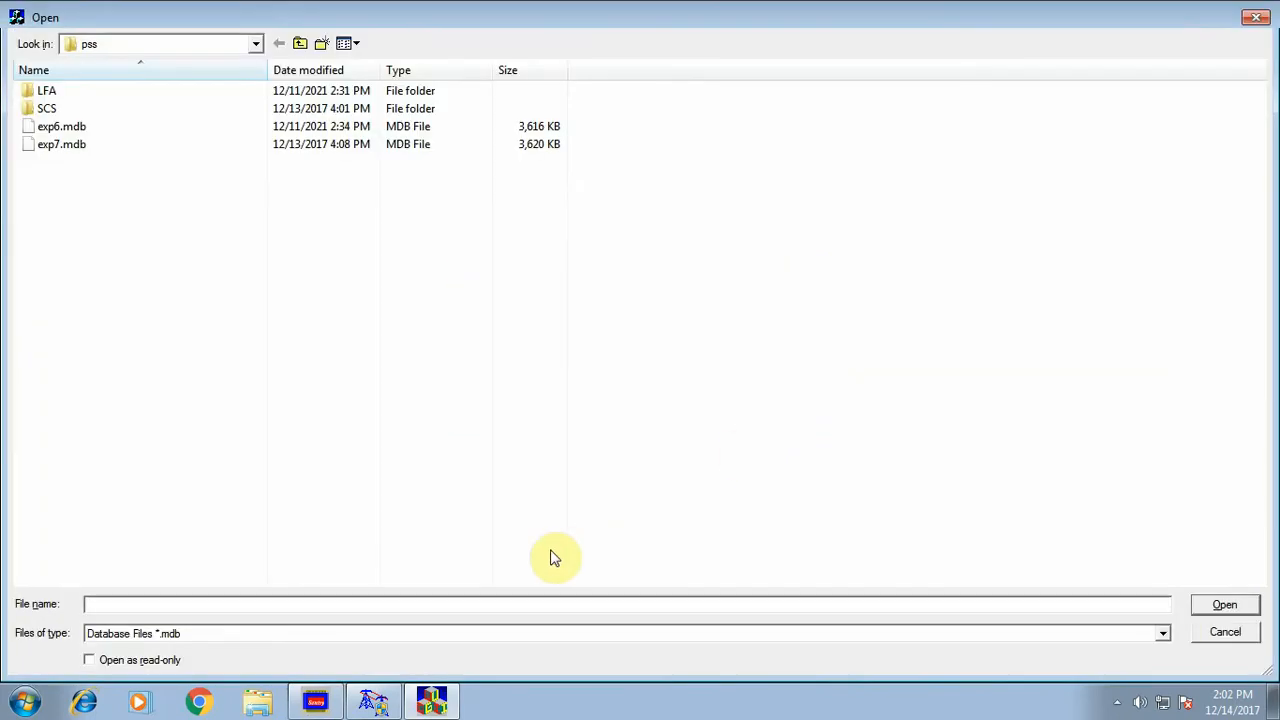
{"action": "type", "text": "experimen"}
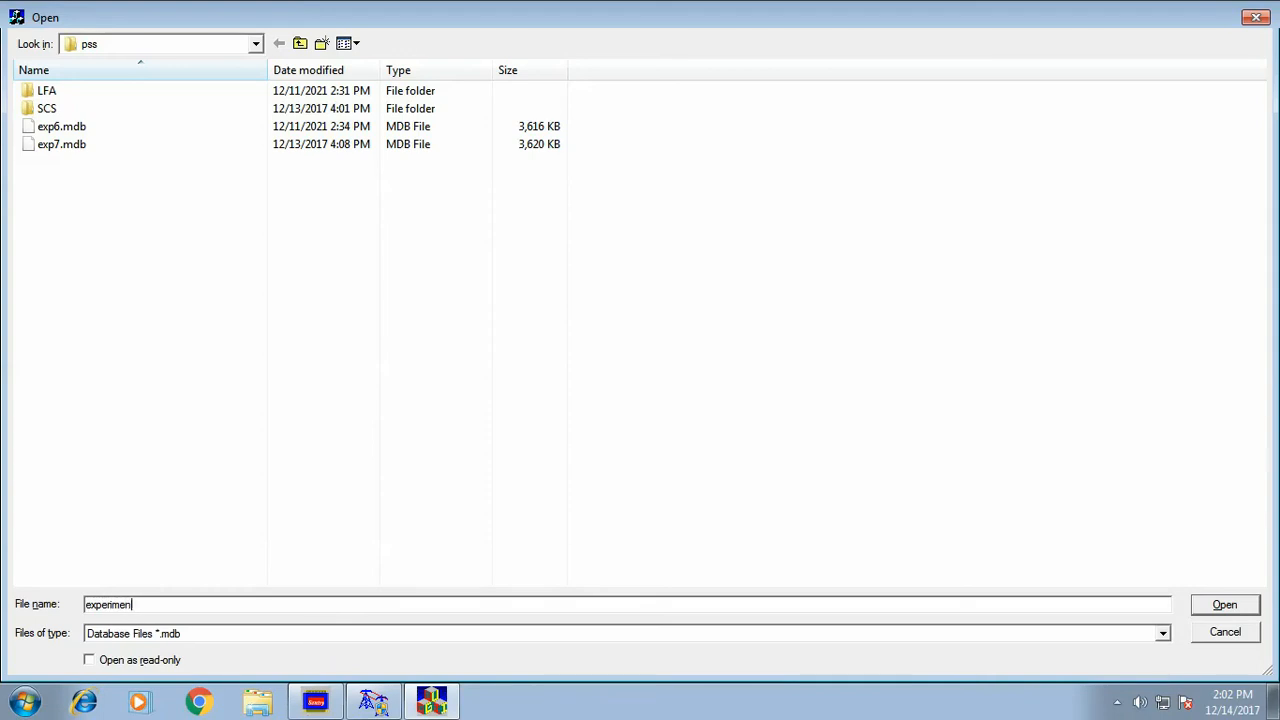
{"action": "type", "text": "t7"}
{"action": "left_click", "coordinate": [1224, 606]}
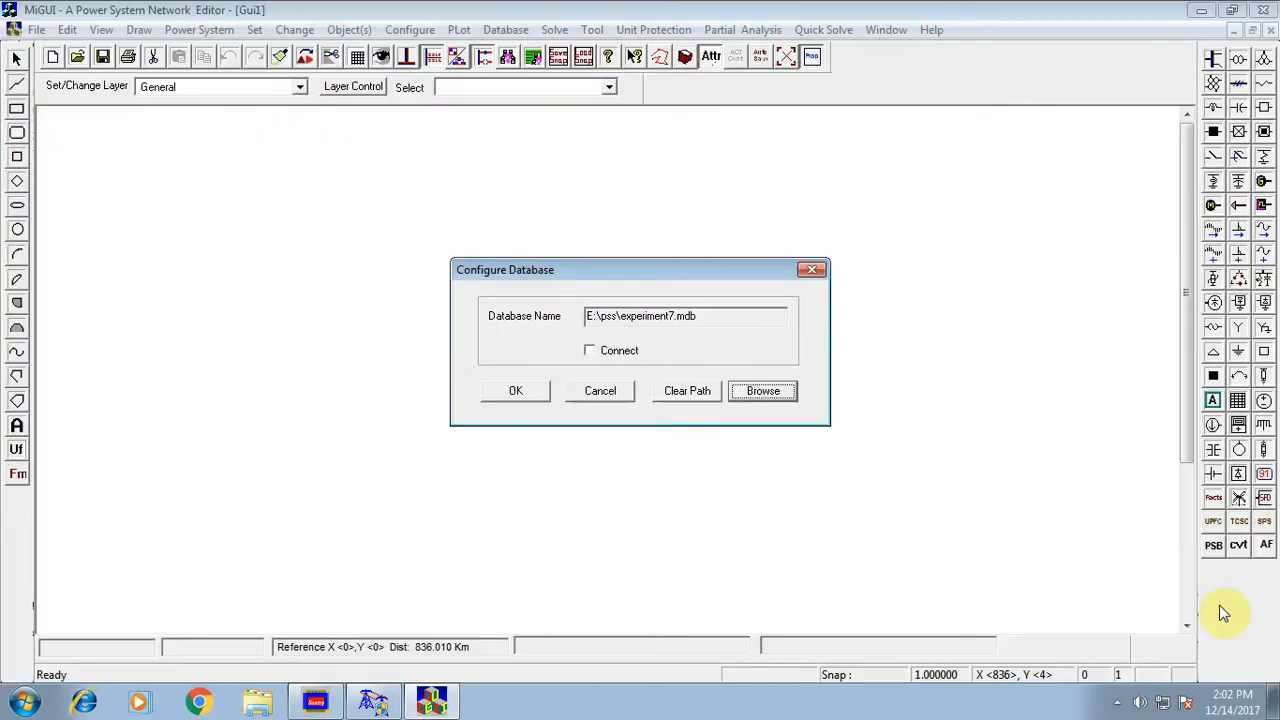
{"action": "left_click", "coordinate": [590, 352]}
{"action": "left_click", "coordinate": [524, 394]}
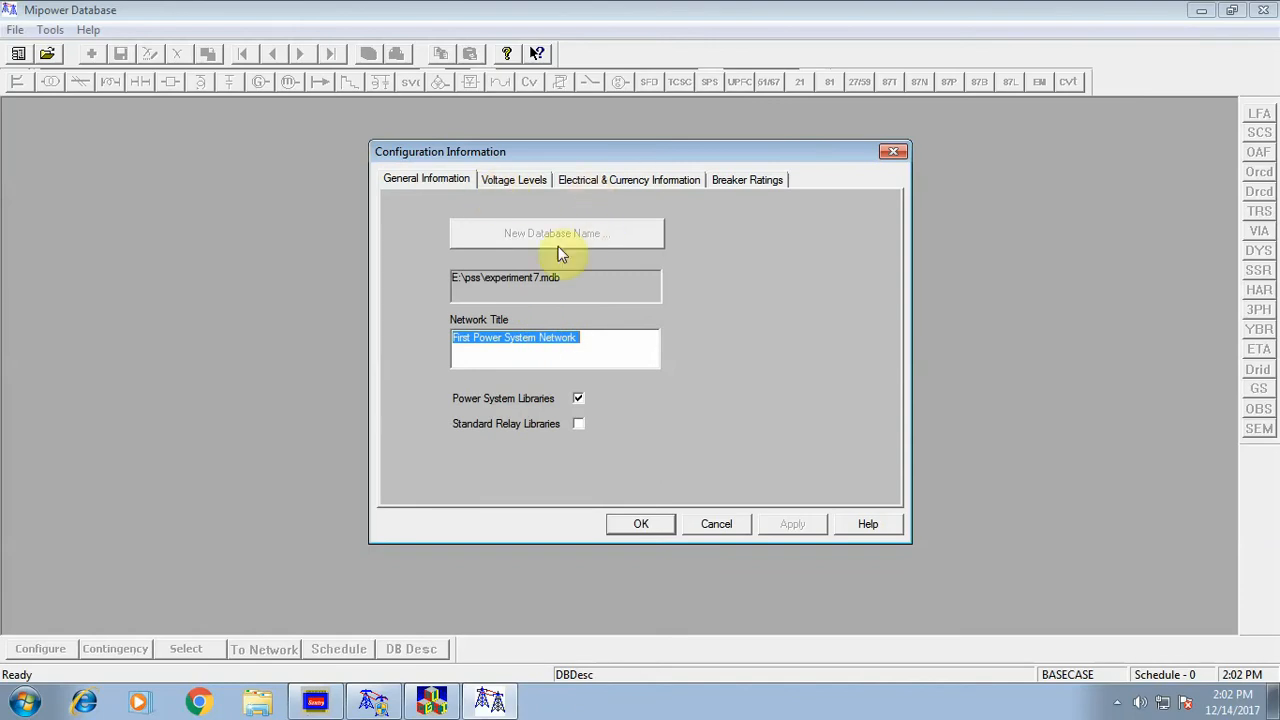
Exclude the Power System Libraries from the new database and check its 11 kV and 110 kV voltage levels.
{"action": "left_click", "coordinate": [581, 399]}
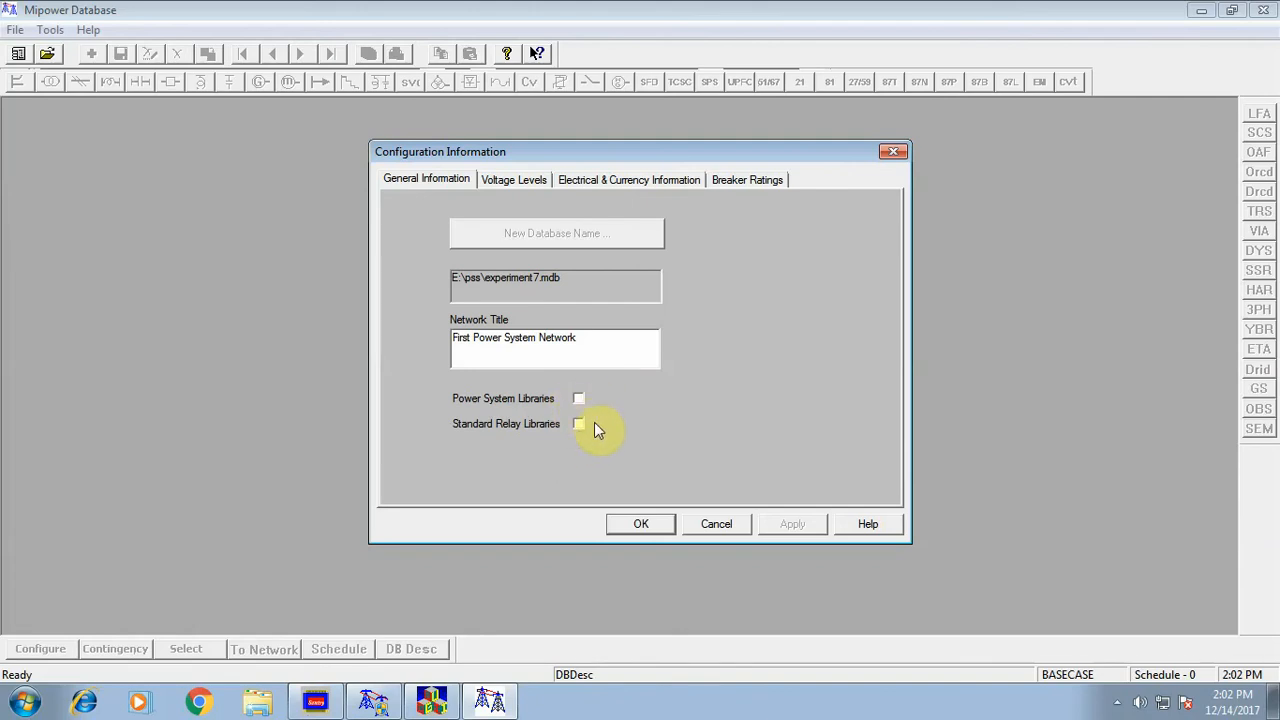
{"action": "left_click", "coordinate": [519, 182]}
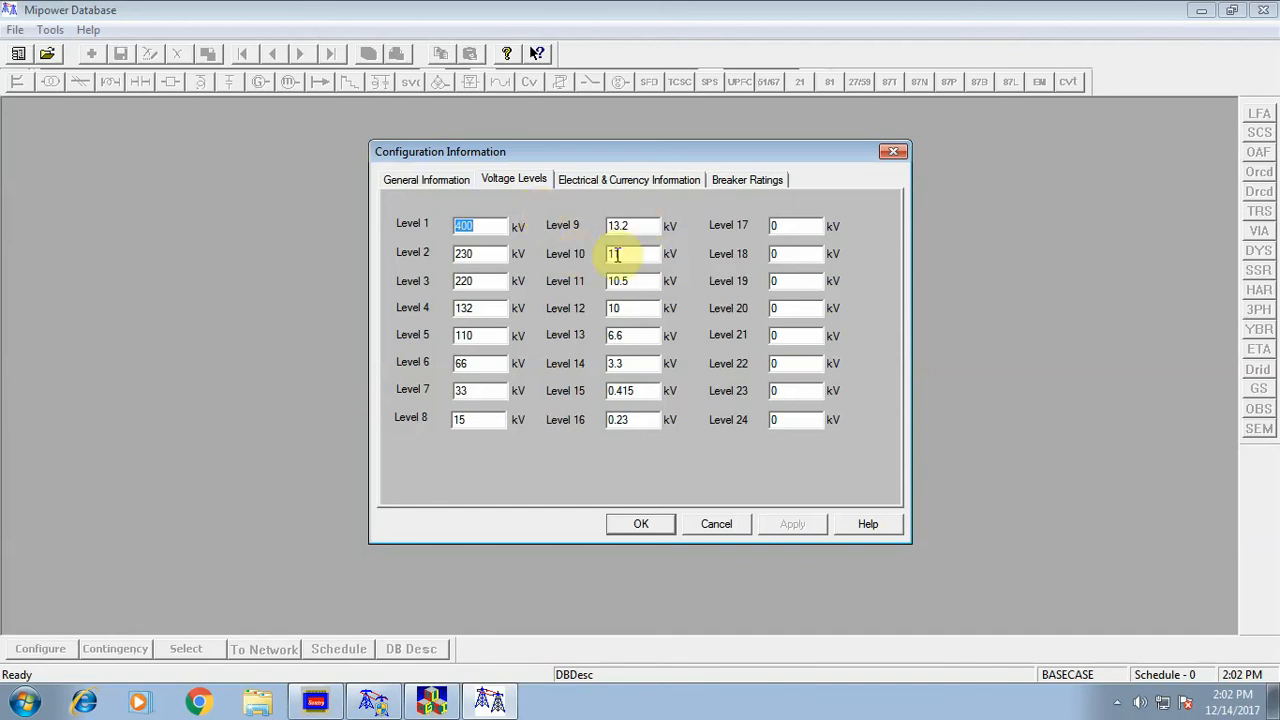
{"action": "left_click_drag", "start_coordinate": [622, 255], "coordinate": [586, 249]}
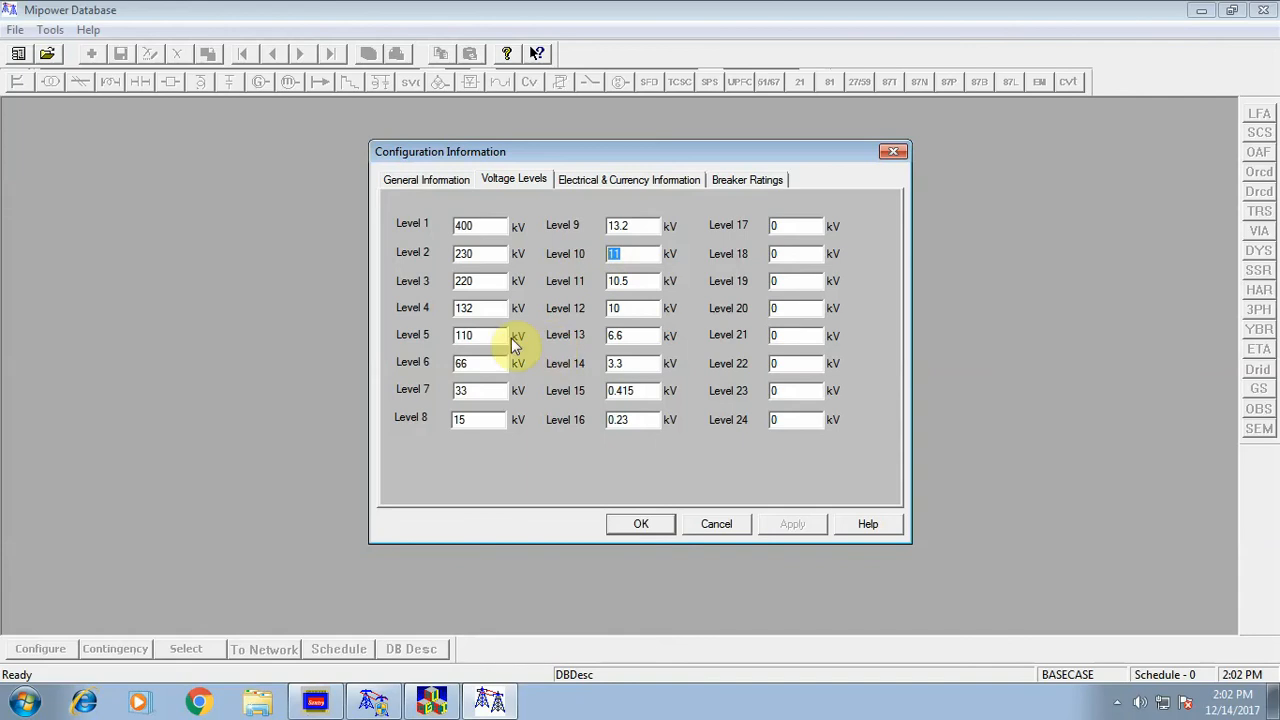
{"action": "left_click_drag", "start_coordinate": [495, 337], "coordinate": [414, 333]}
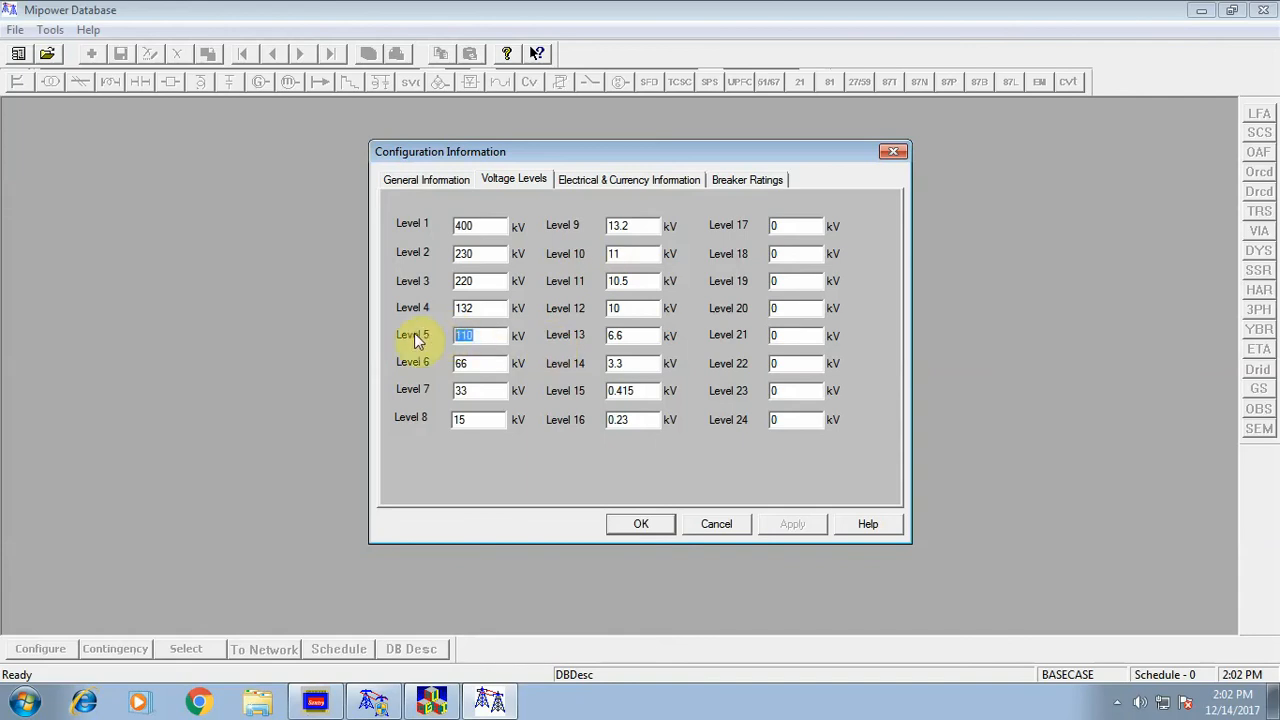
{"action": "left_click", "coordinate": [491, 340]}
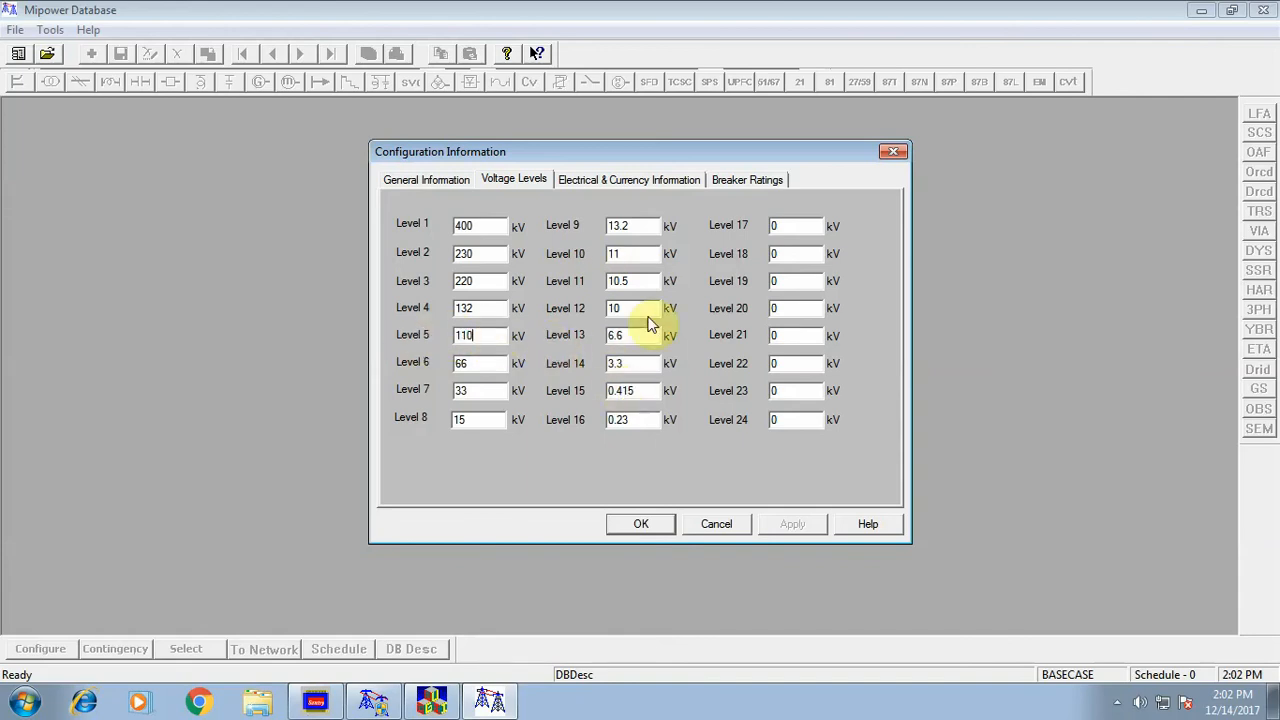
Turn off the p.u status option in the database's electrical information.
{"action": "left_click", "coordinate": [642, 180]}
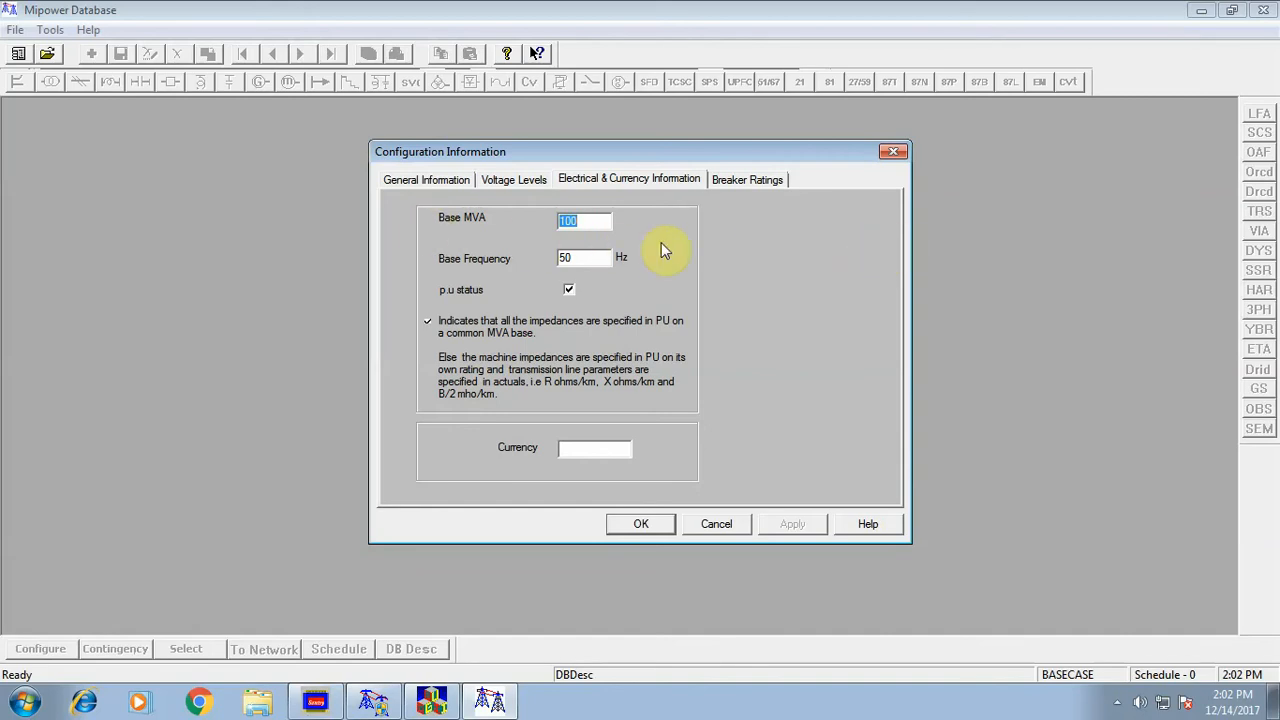
{"action": "left_click", "coordinate": [598, 221]}
{"action": "left_click", "coordinate": [569, 289]}
Check the MVA breaker ratings for 110 kV and 11 kV and accept the database configuration.
{"action": "left_click", "coordinate": [744, 184]}
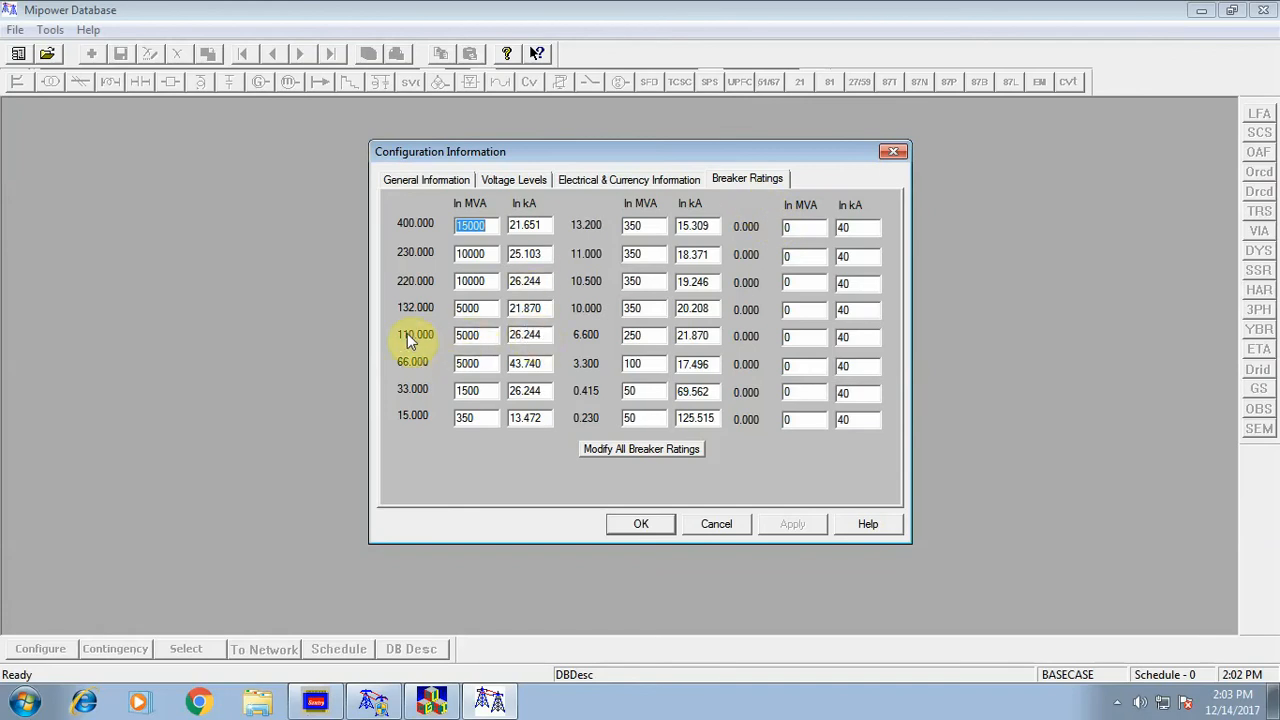
{"action": "left_click", "coordinate": [480, 339]}
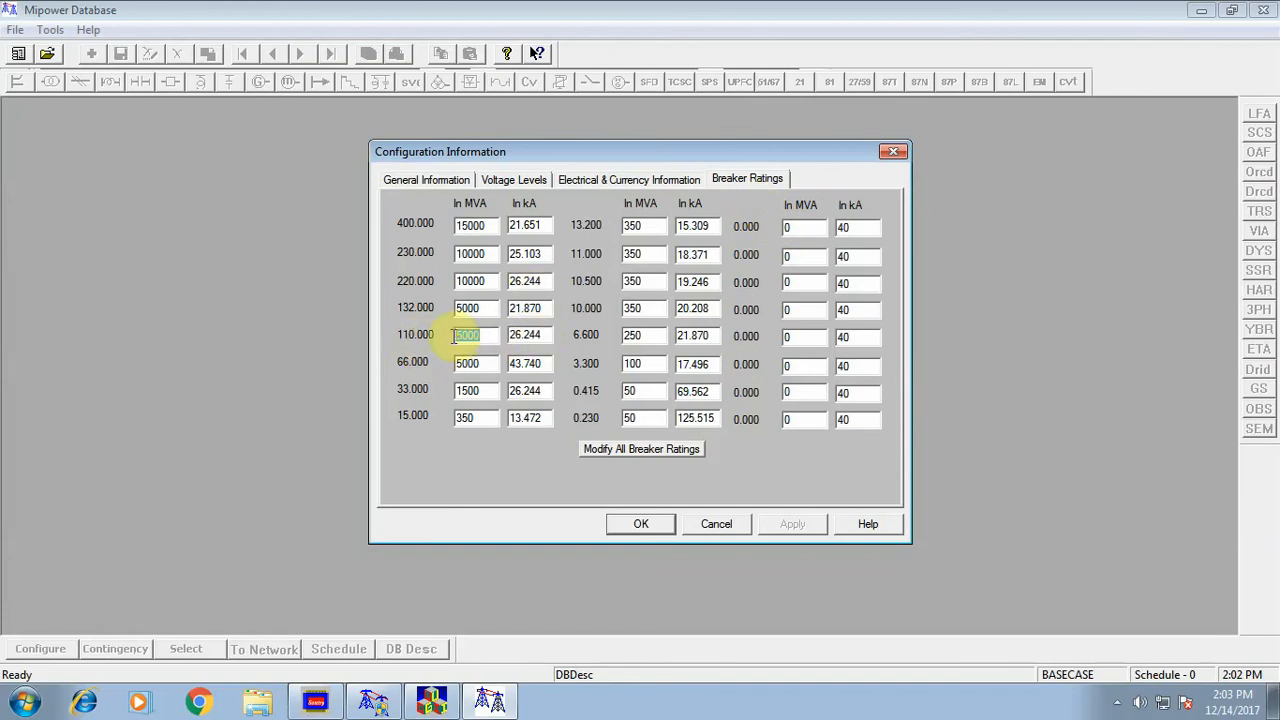
{"action": "double_click", "coordinate": [470, 336]}
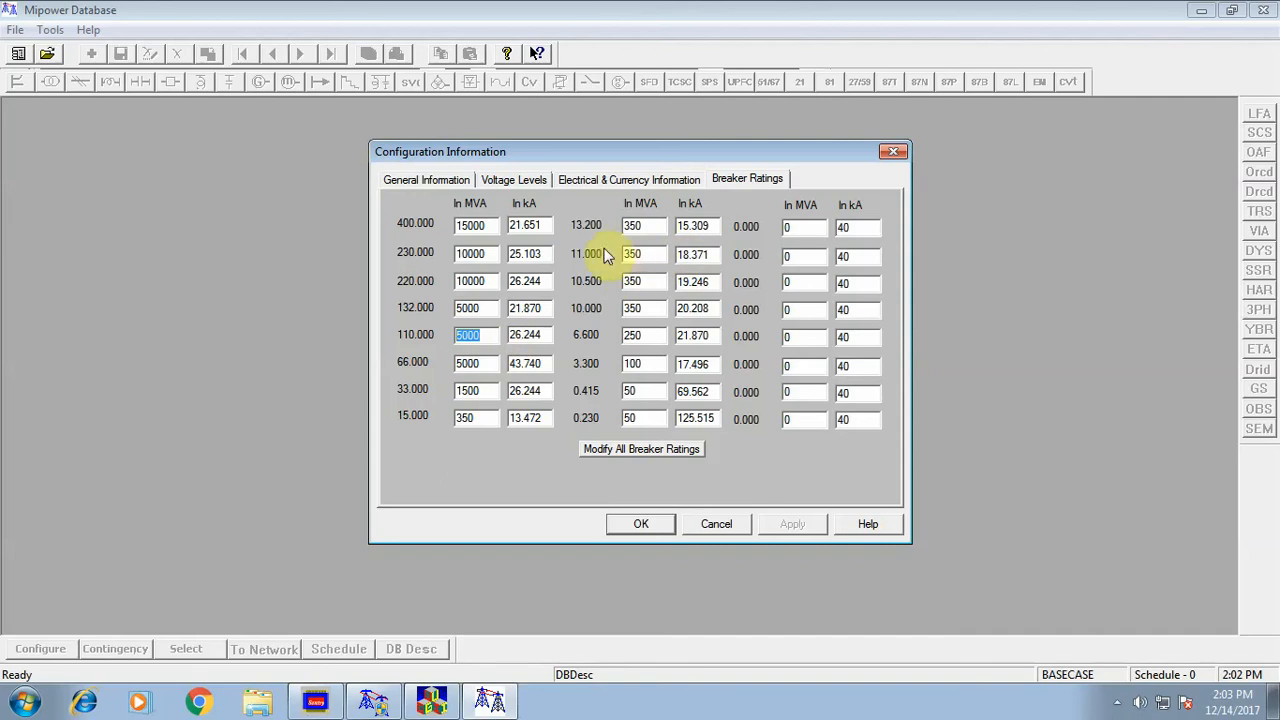
{"action": "double_click", "coordinate": [640, 255]}
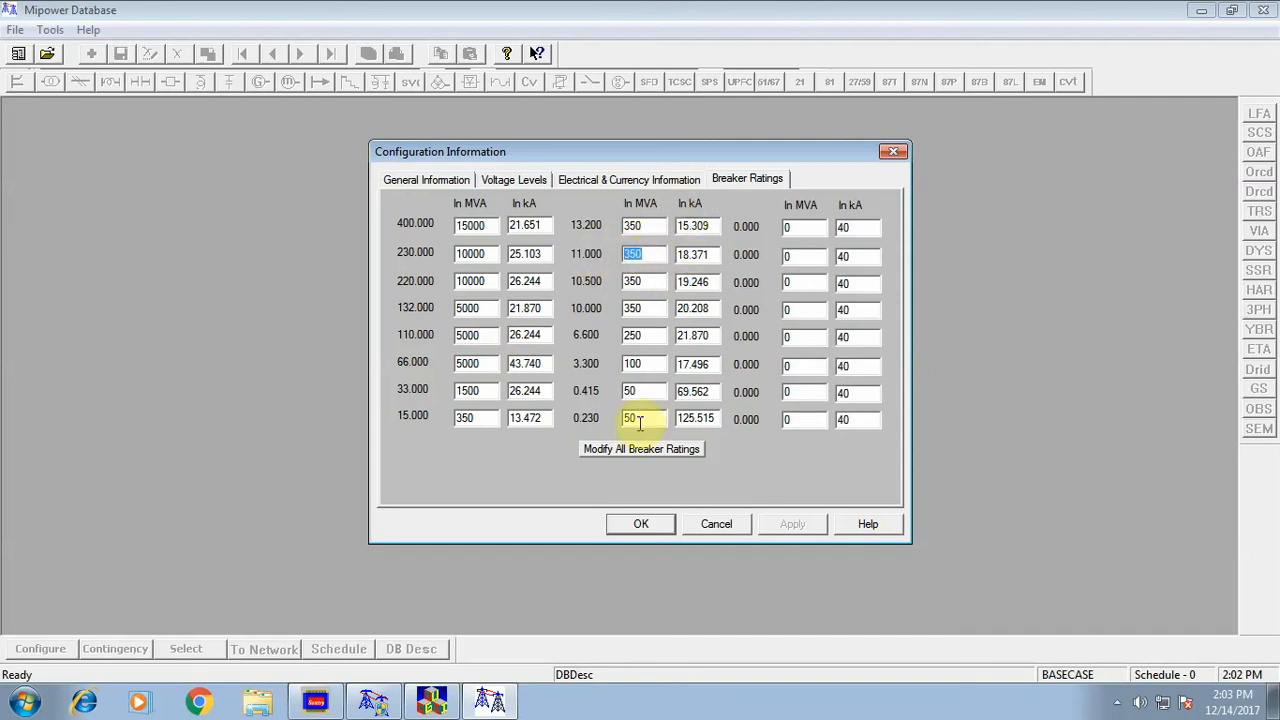
{"action": "left_click", "coordinate": [653, 527]}
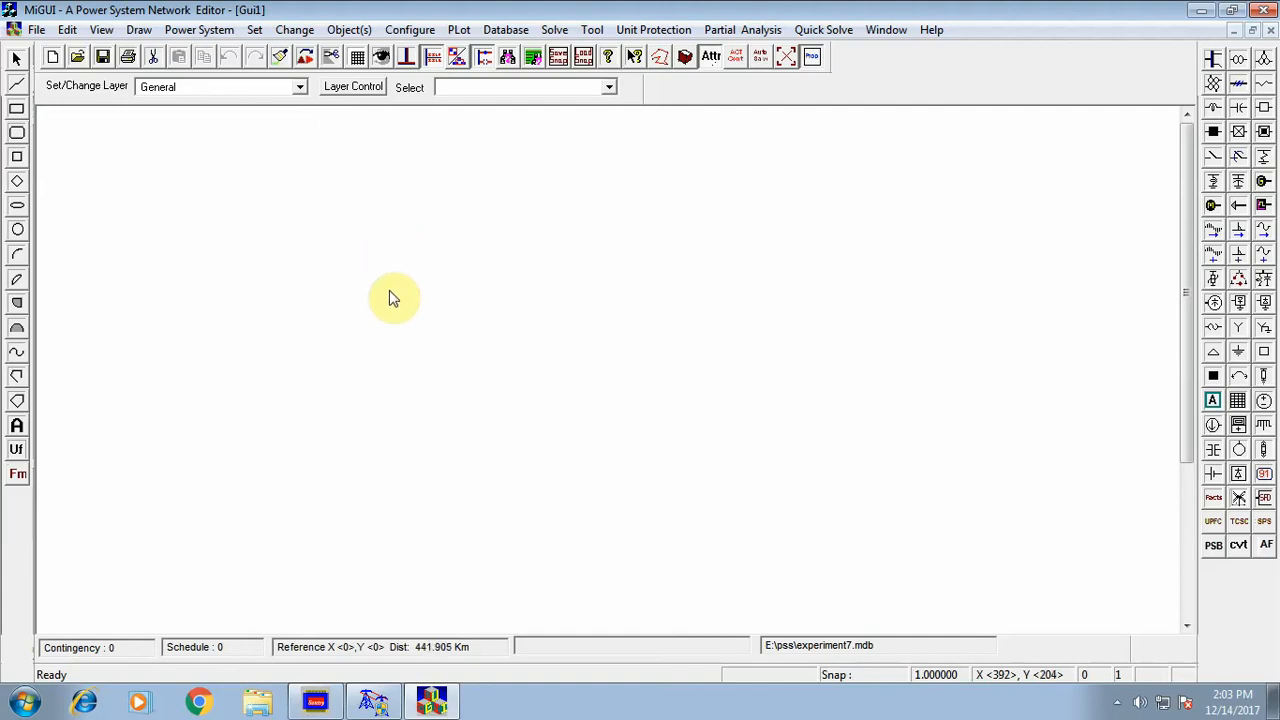
Draw a horizontal 11 kV bus in the upper-left area of the diagram and save its default bus data.
{"action": "left_click", "coordinate": [1213, 60]}
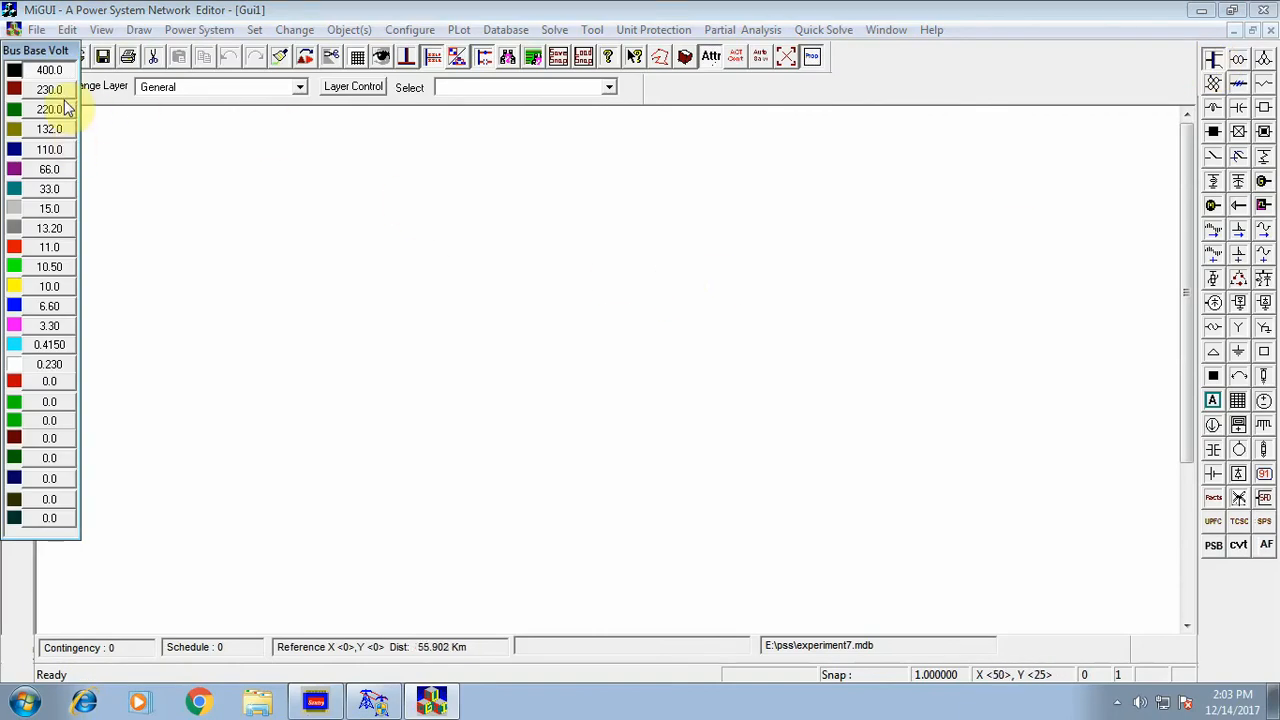
{"action": "left_click", "coordinate": [53, 250]}
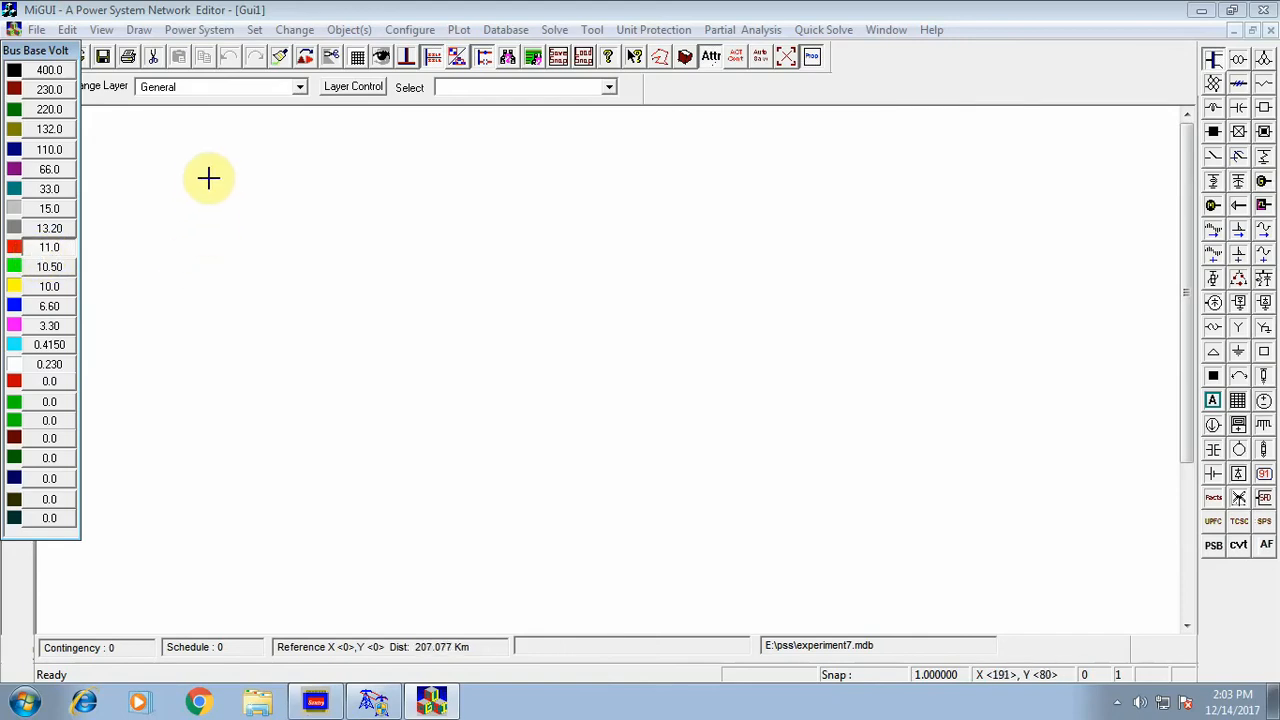
{"action": "left_click_drag", "start_coordinate": [218, 180], "coordinate": [301, 179]}
{"action": "left_click", "coordinate": [571, 422]}
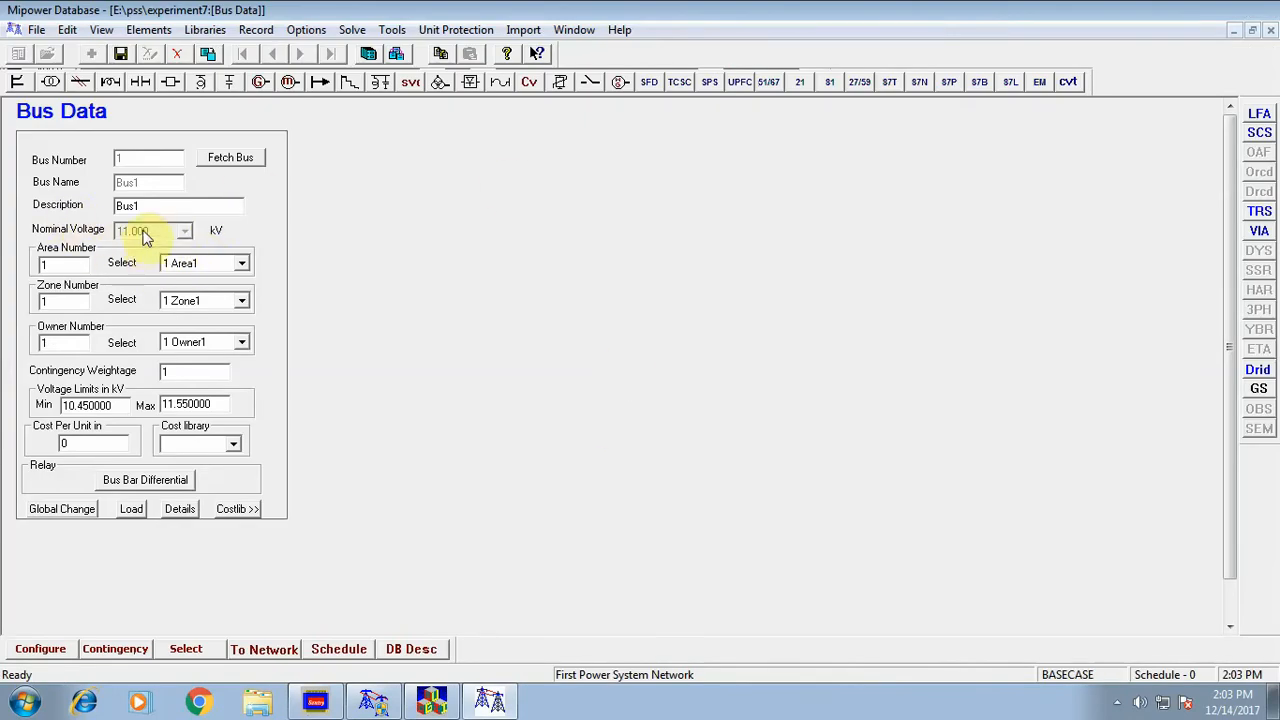
{"action": "left_click", "coordinate": [120, 53]}
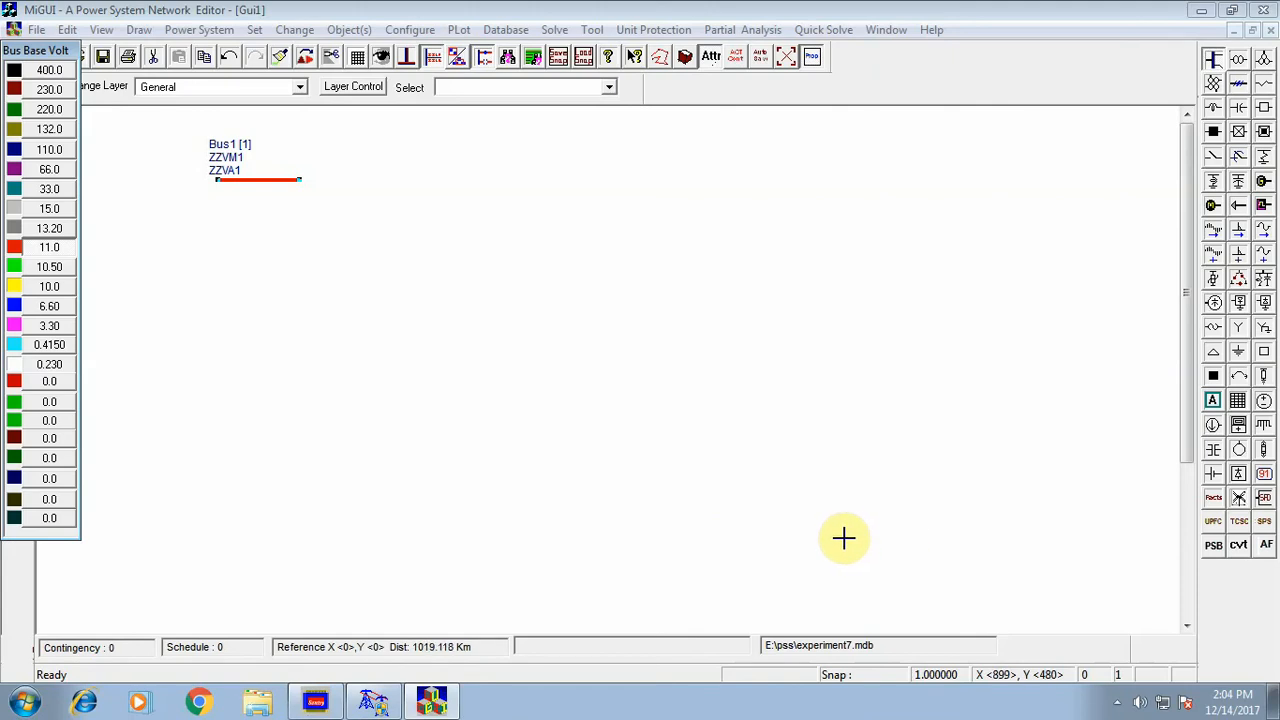
Draw a second horizontal 11 kV bus in the lower-right area of the diagram and save its default bus data.
{"action": "left_click_drag", "start_coordinate": [843, 538], "coordinate": [938, 540]}
{"action": "left_click", "coordinate": [570, 422]}
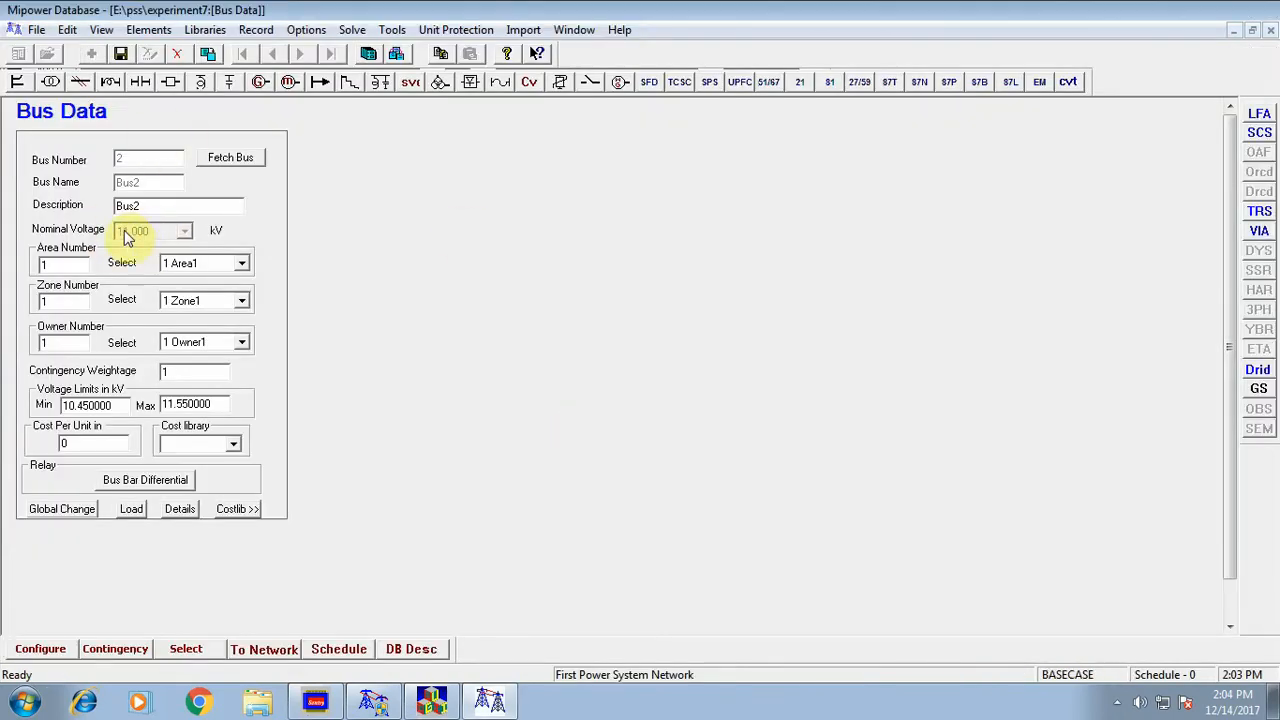
{"action": "left_click", "coordinate": [121, 57]}
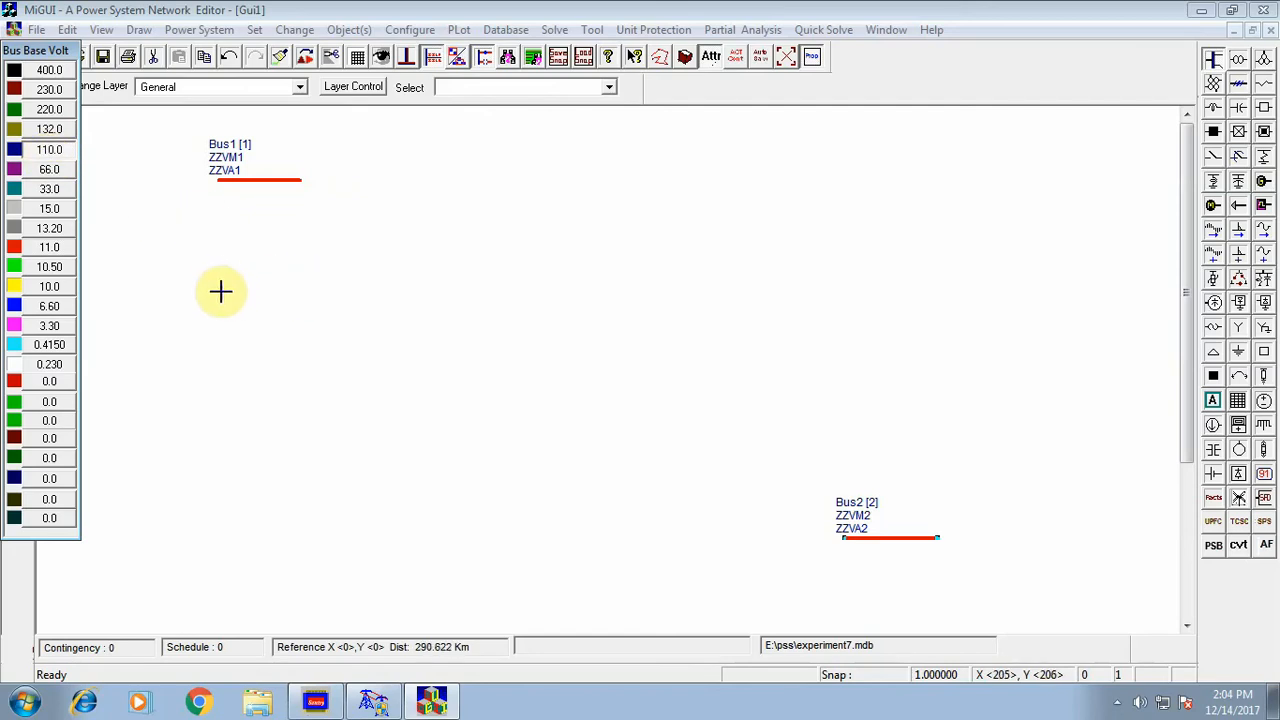
Draw a horizontal 110 kV bus directly below Bus1 and save its default bus data.
{"action": "left_click_drag", "start_coordinate": [216, 266], "coordinate": [302, 265]}
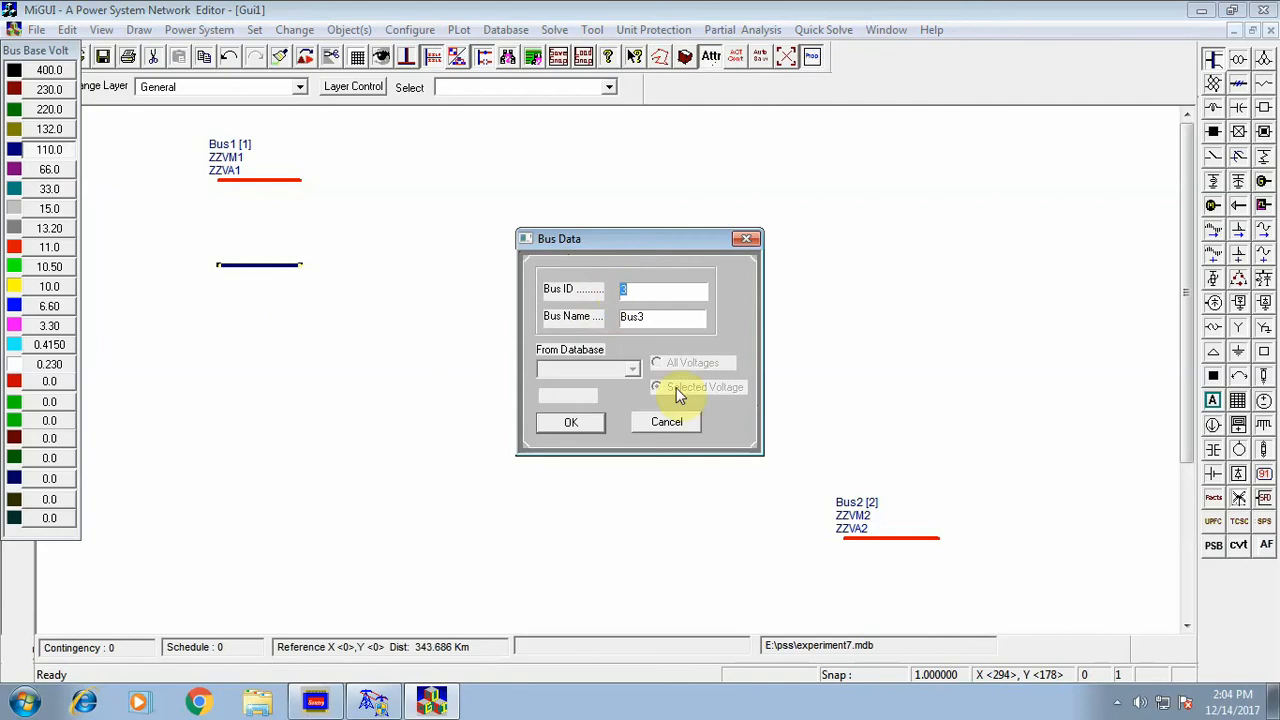
{"action": "left_click", "coordinate": [572, 424]}
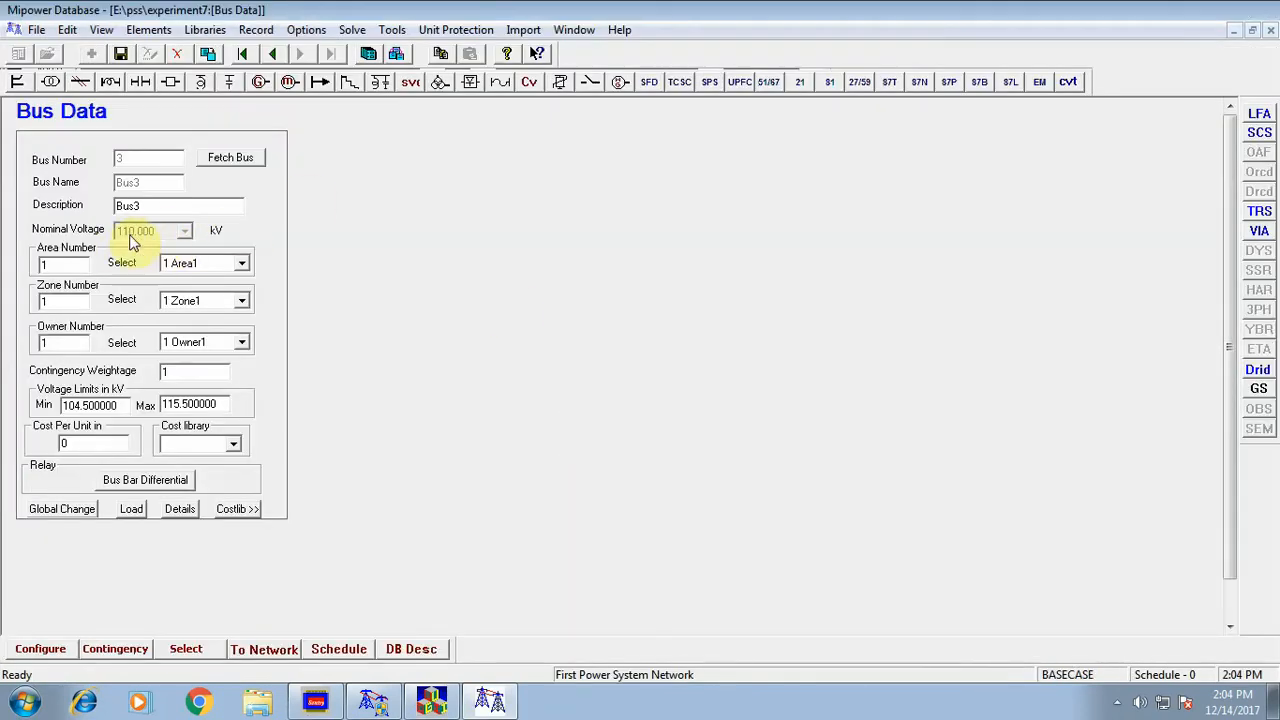
{"action": "left_click", "coordinate": [122, 55]}
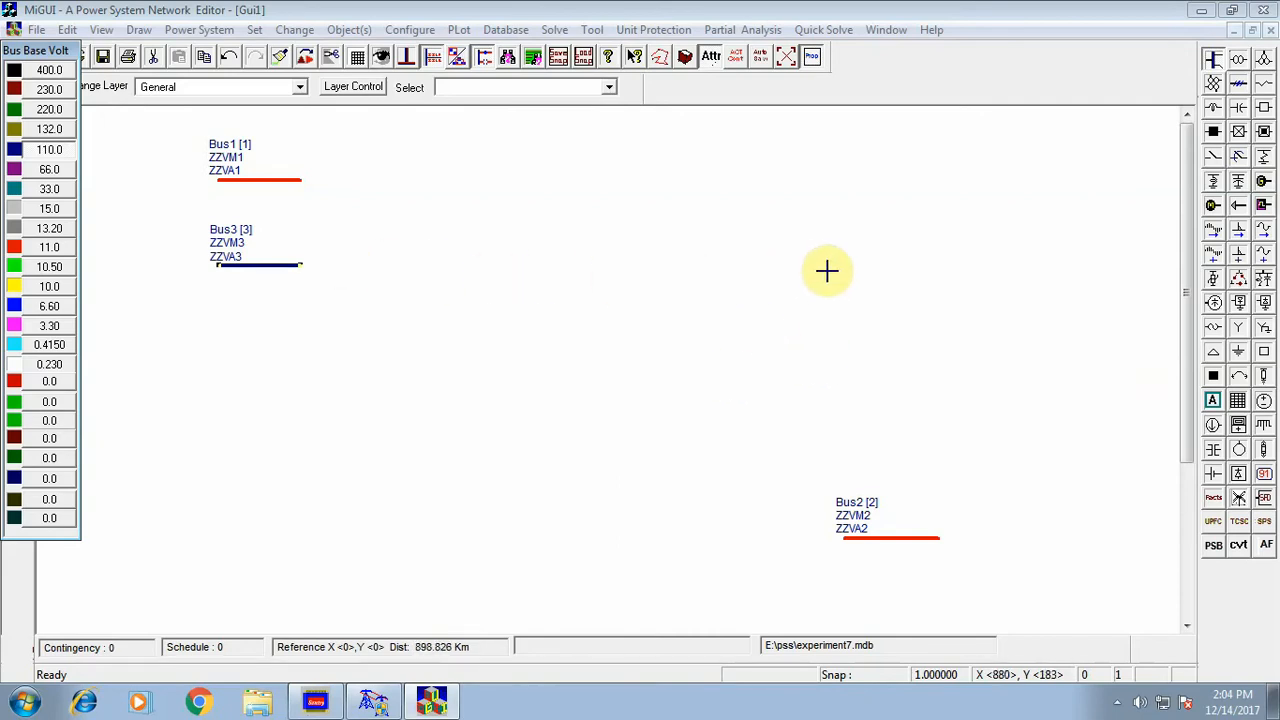
Draw another 110 kV bus above Bus2, roughly level with Bus3, and save its default bus data.
{"action": "left_click_drag", "start_coordinate": [826, 270], "coordinate": [934, 271]}
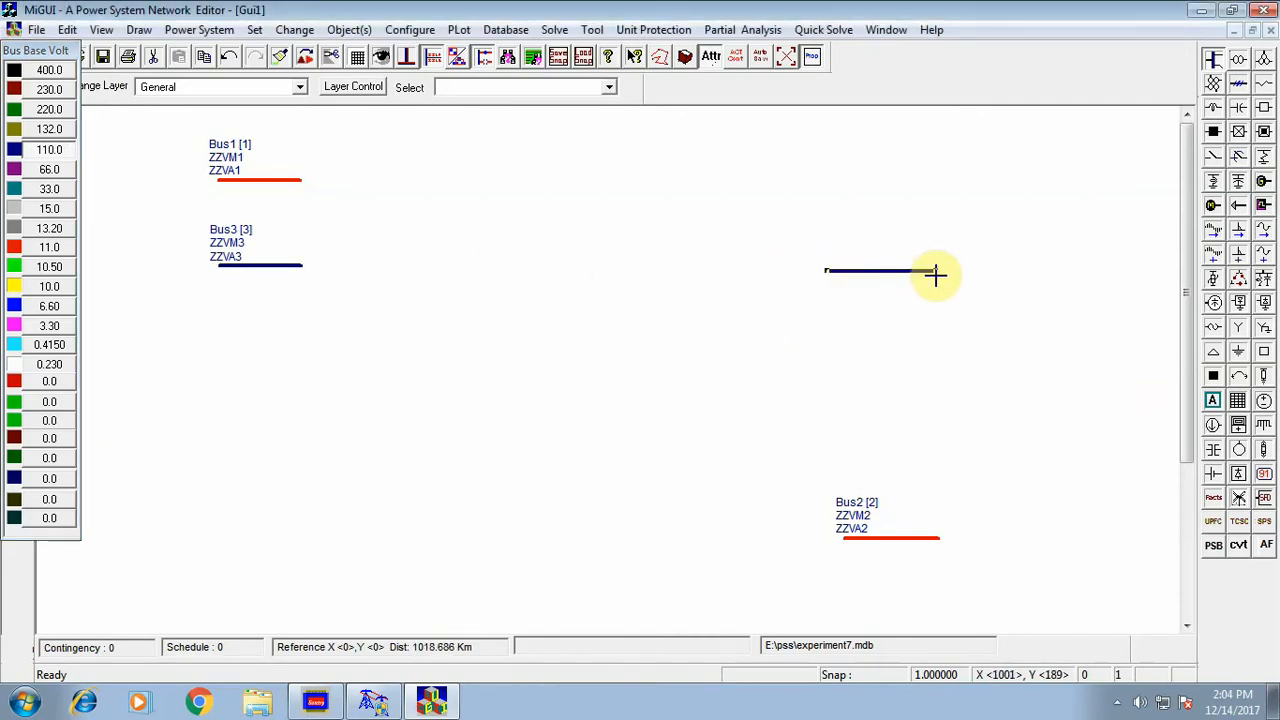
{"action": "left_click", "coordinate": [580, 420]}
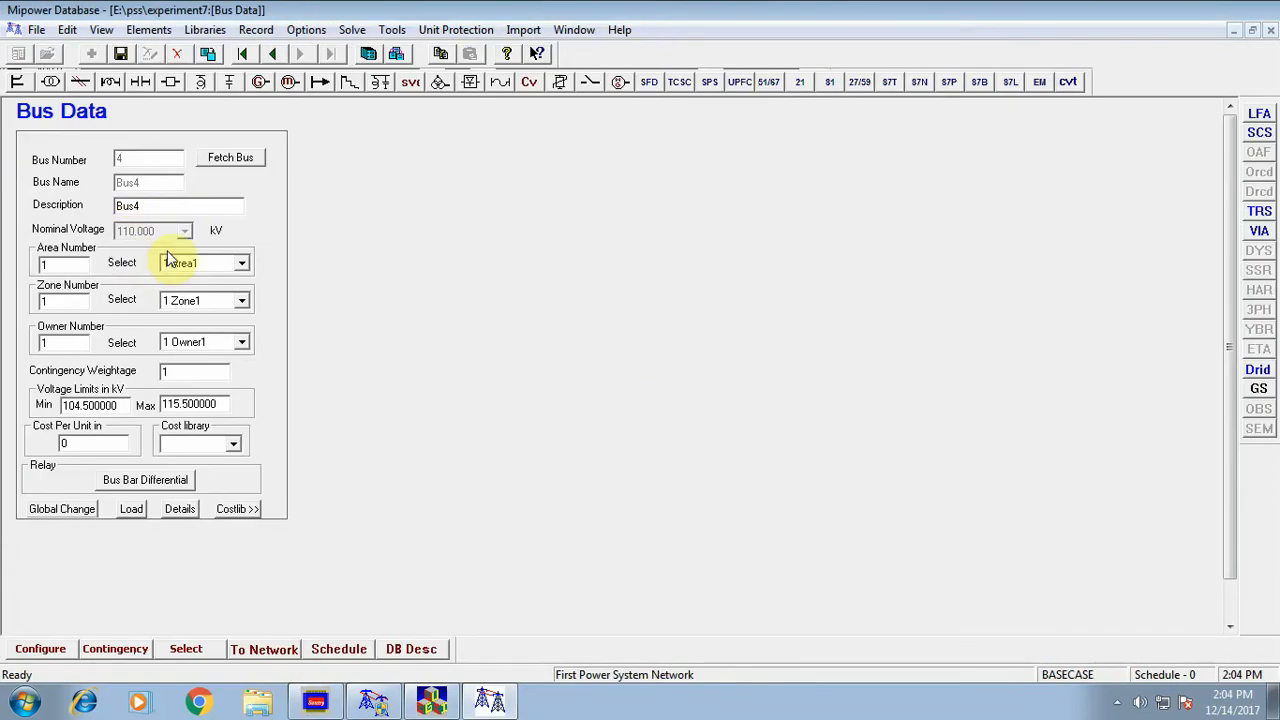
{"action": "left_click", "coordinate": [120, 53]}
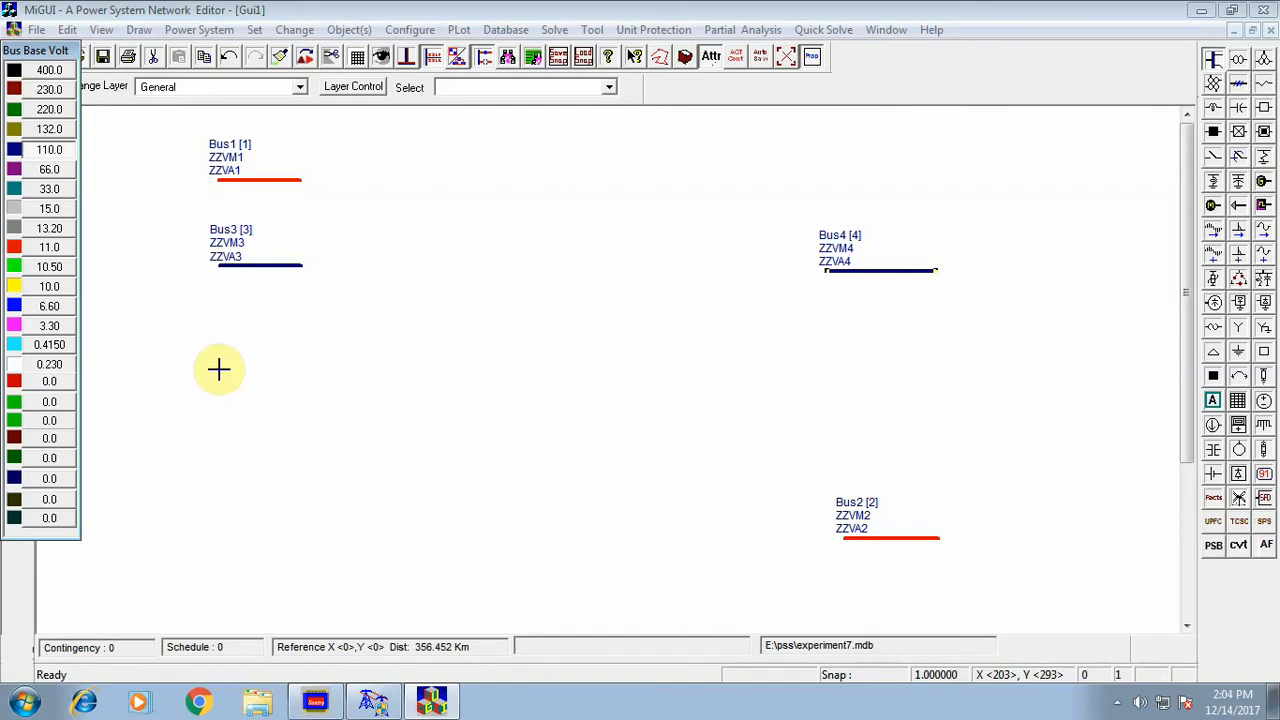
Draw a horizontal 110 kV bus directly below Bus3 and save its default bus data.
{"action": "left_click_drag", "start_coordinate": [219, 369], "coordinate": [303, 370]}
{"action": "left_click", "coordinate": [585, 426]}
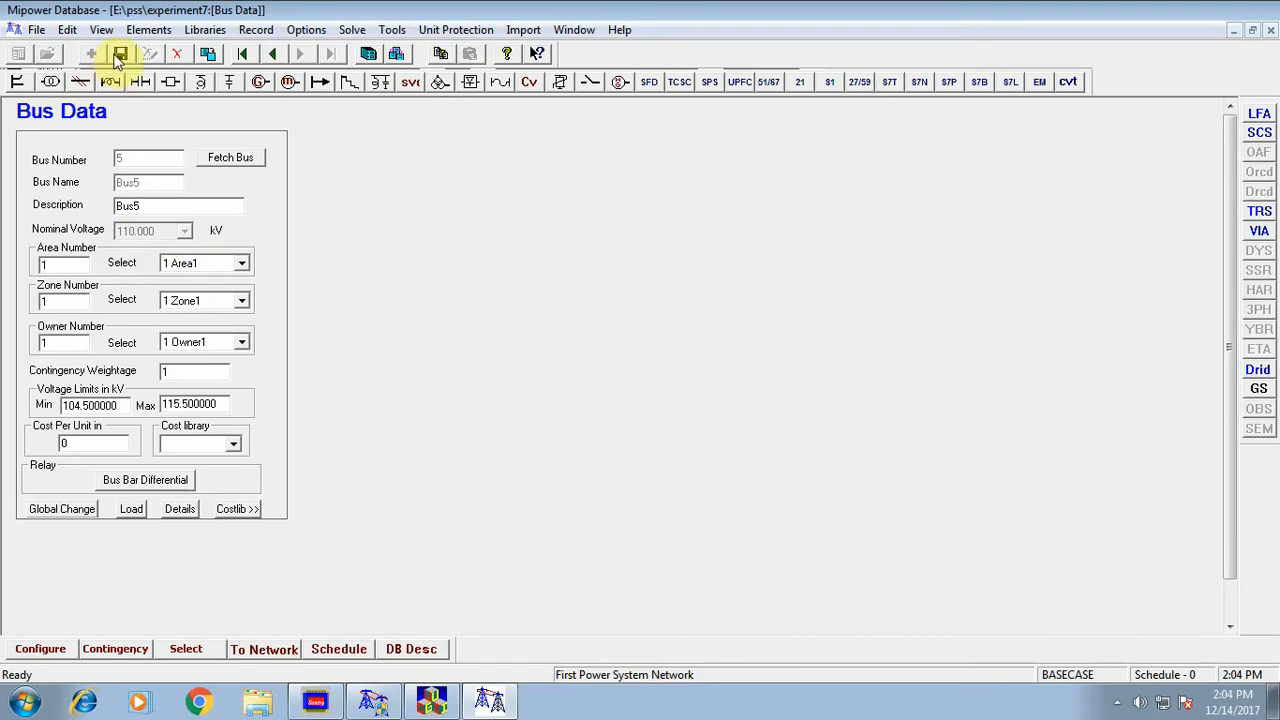
{"action": "left_click", "coordinate": [119, 54]}
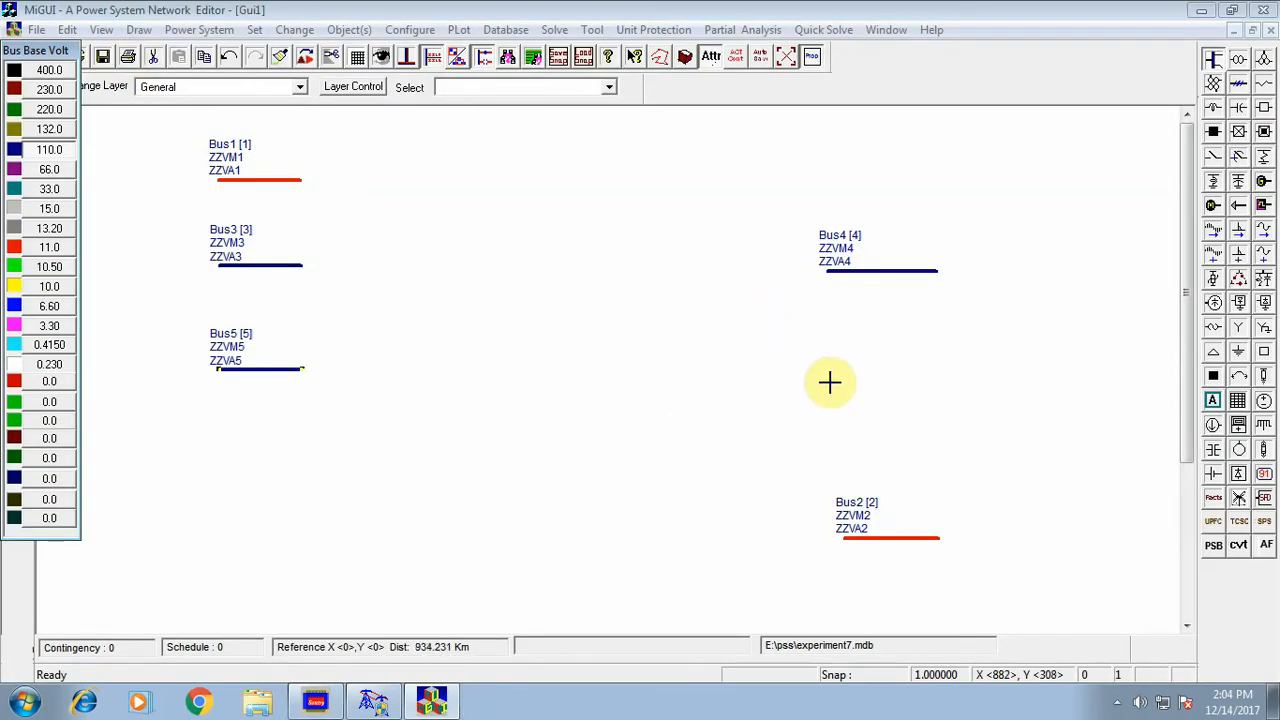
Draw another horizontal 110 kV bus between Bus4 and Bus2 and save its default bus data.
{"action": "left_click_drag", "start_coordinate": [829, 382], "coordinate": [937, 382]}
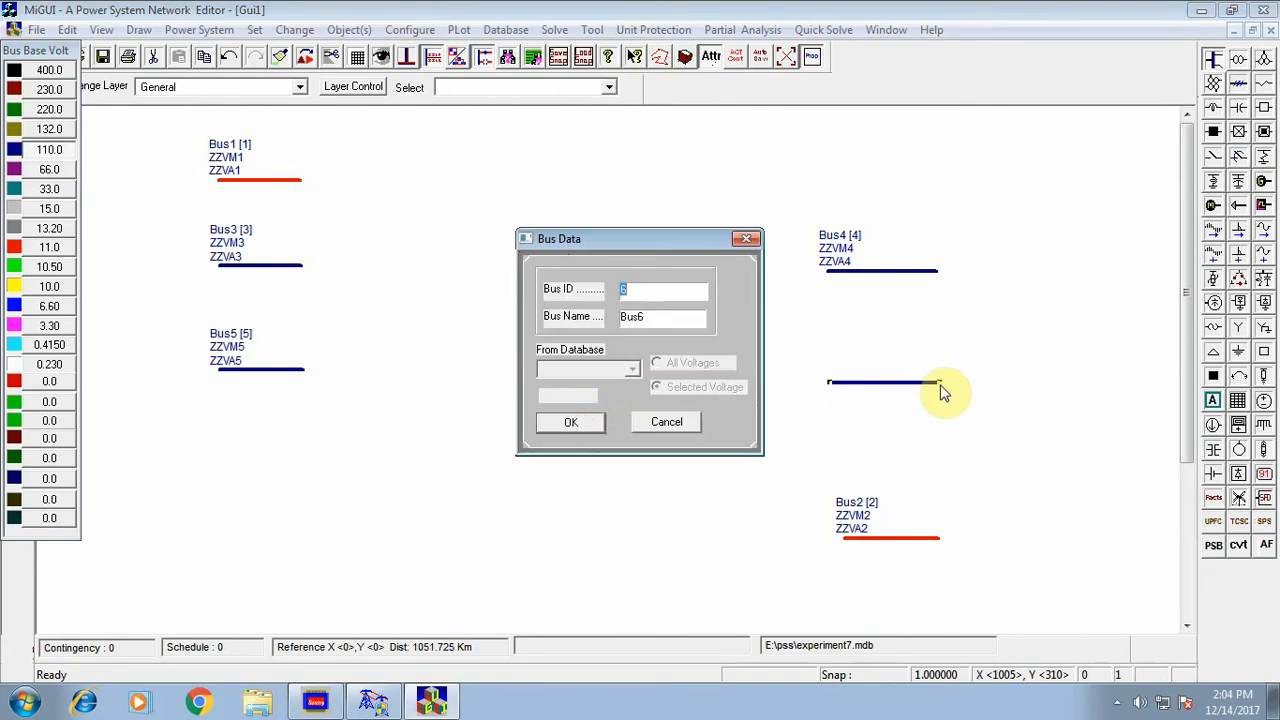
{"action": "left_click", "coordinate": [591, 422]}
{"action": "left_click", "coordinate": [121, 53]}
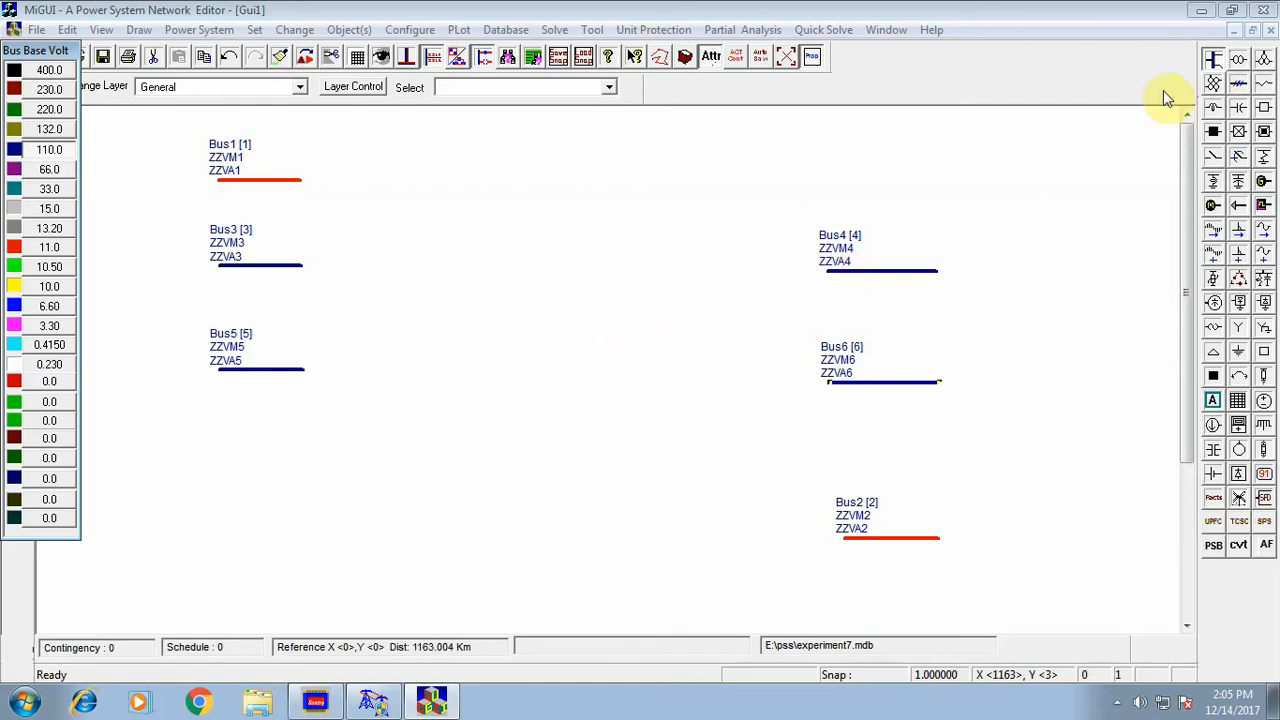
Draw a transmission line from Bus3 to Bus4 and accept the default element ID.
{"action": "left_click", "coordinate": [1239, 86]}
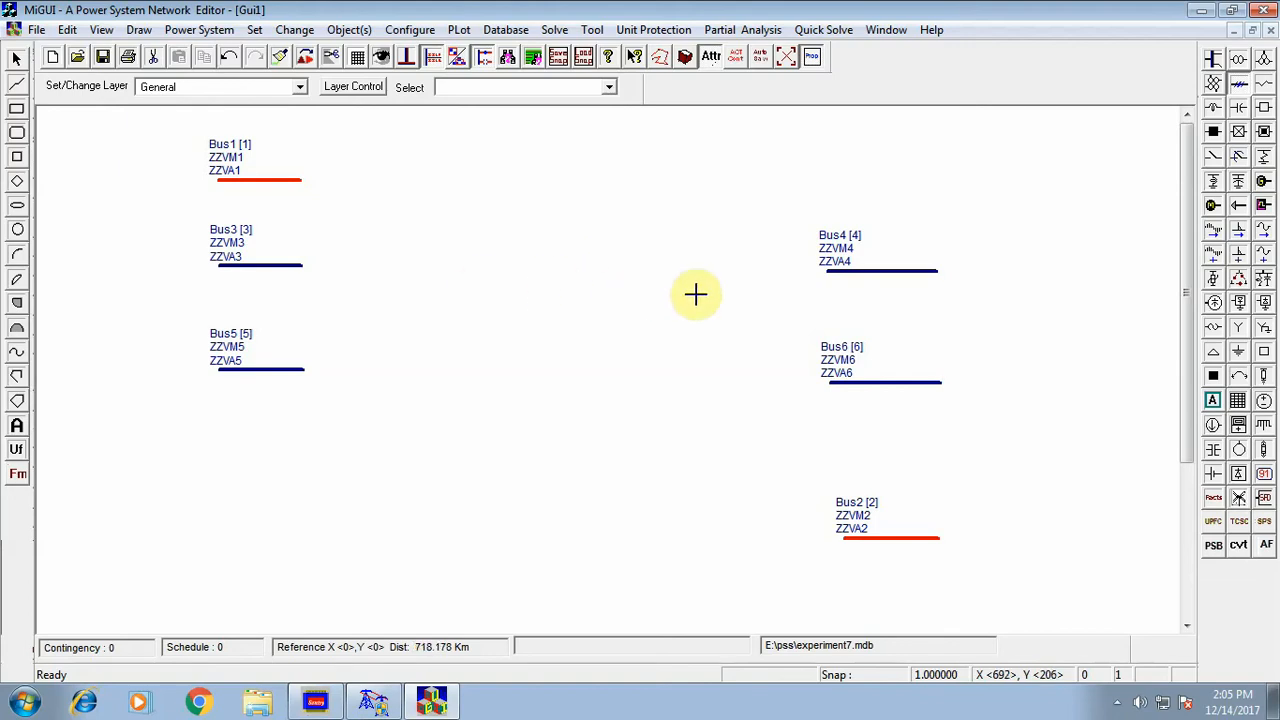
{"action": "left_click", "coordinate": [576, 294]}
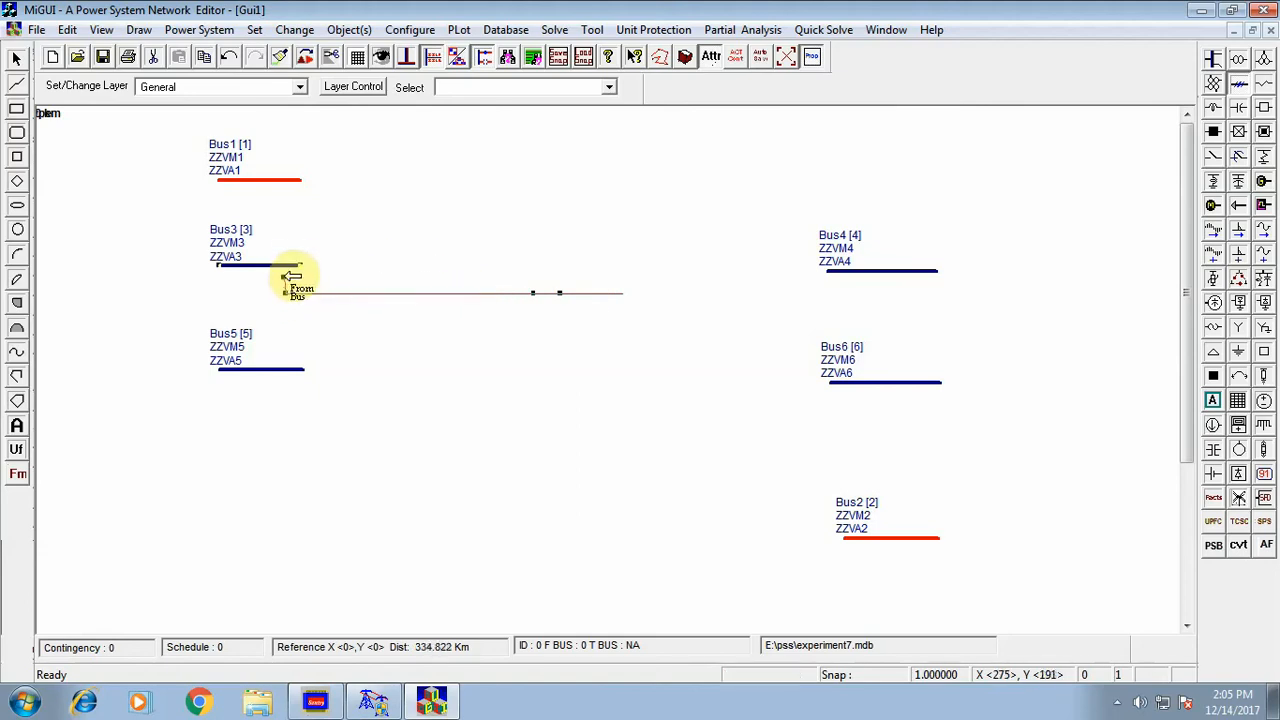
{"action": "left_click", "coordinate": [287, 266]}
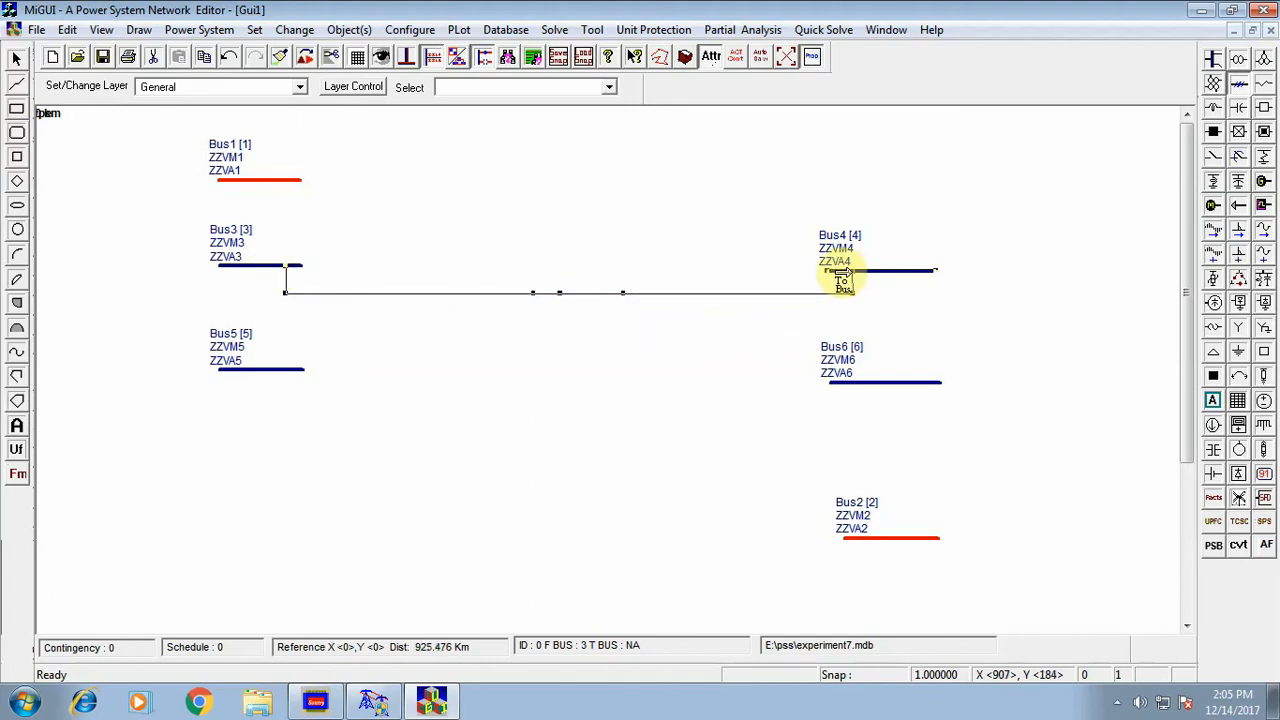
{"action": "left_click", "coordinate": [843, 272]}
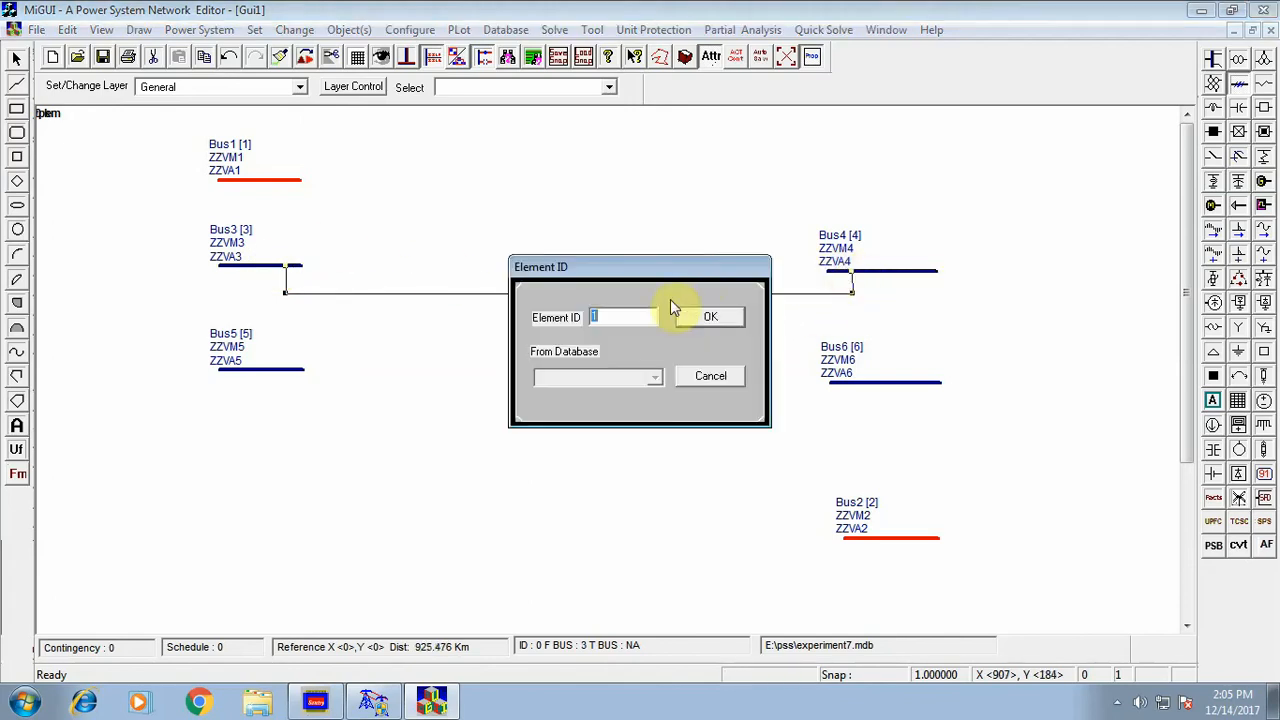
{"action": "left_click", "coordinate": [722, 322]}
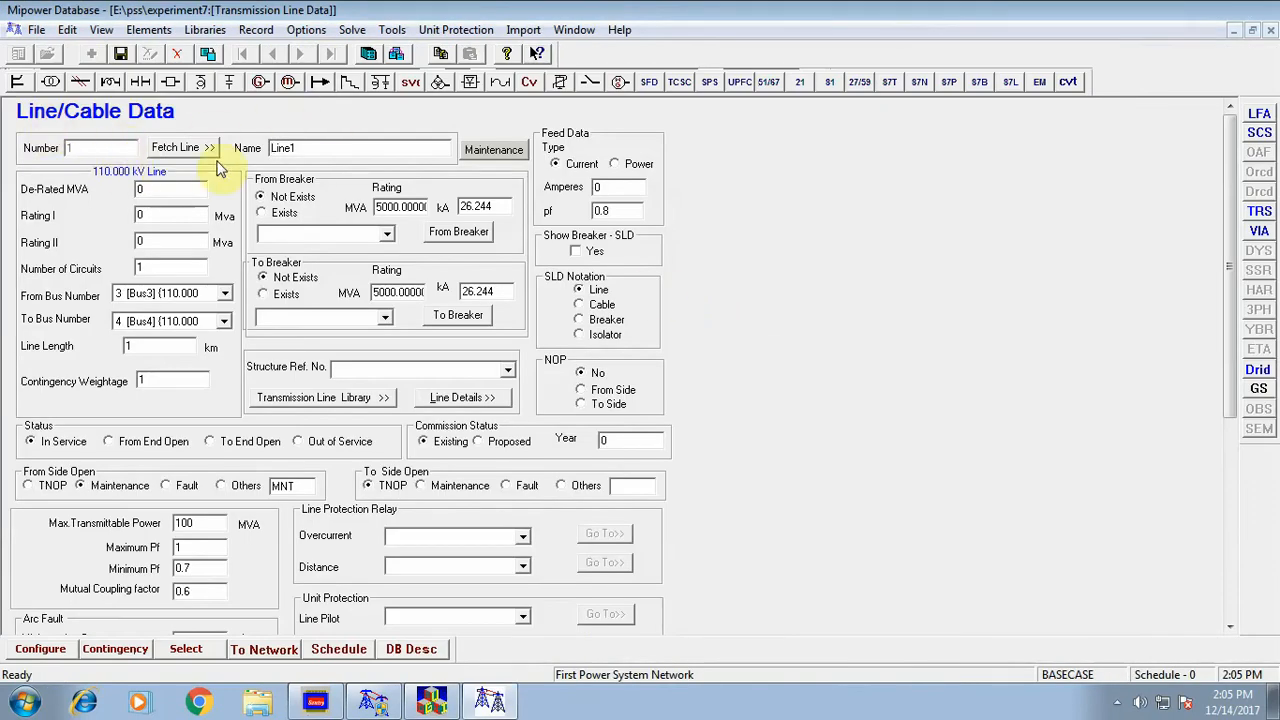
Name the line Line3-4 and set its de-rated MVA to 100 and its length to 10 km.
{"action": "left_click", "coordinate": [362, 149]}
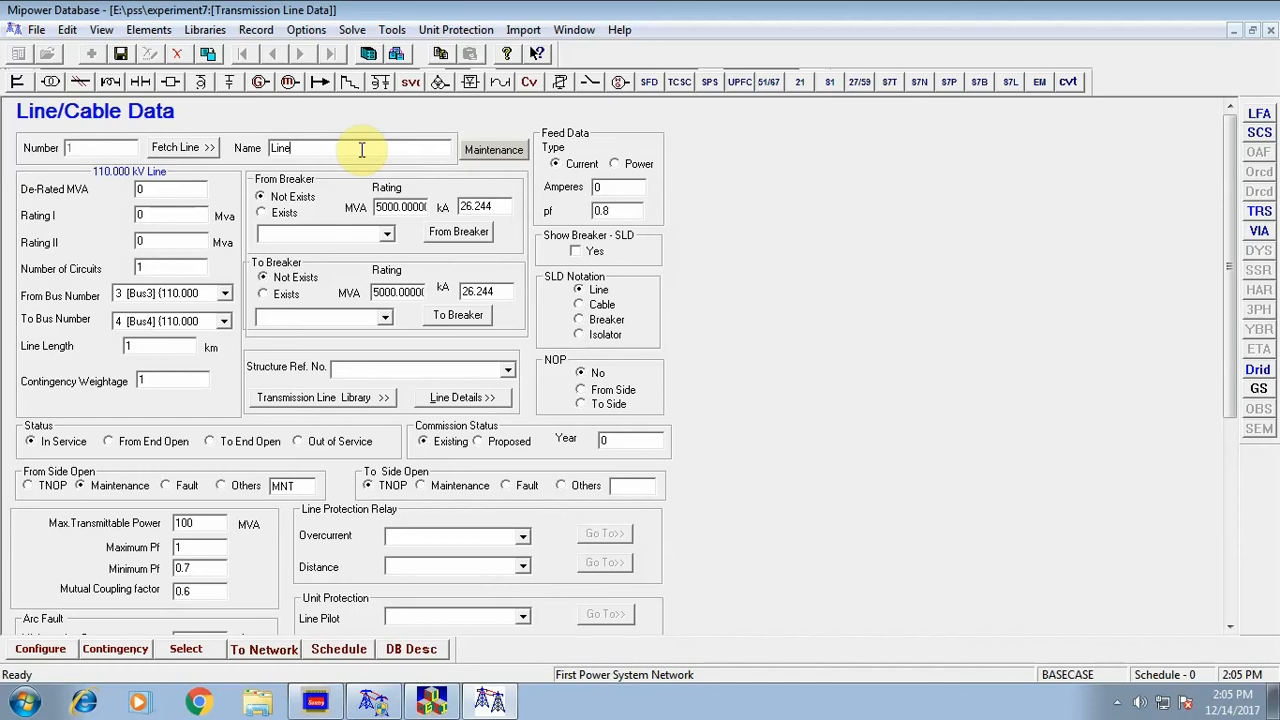
{"action": "type", "text": "3-4"}
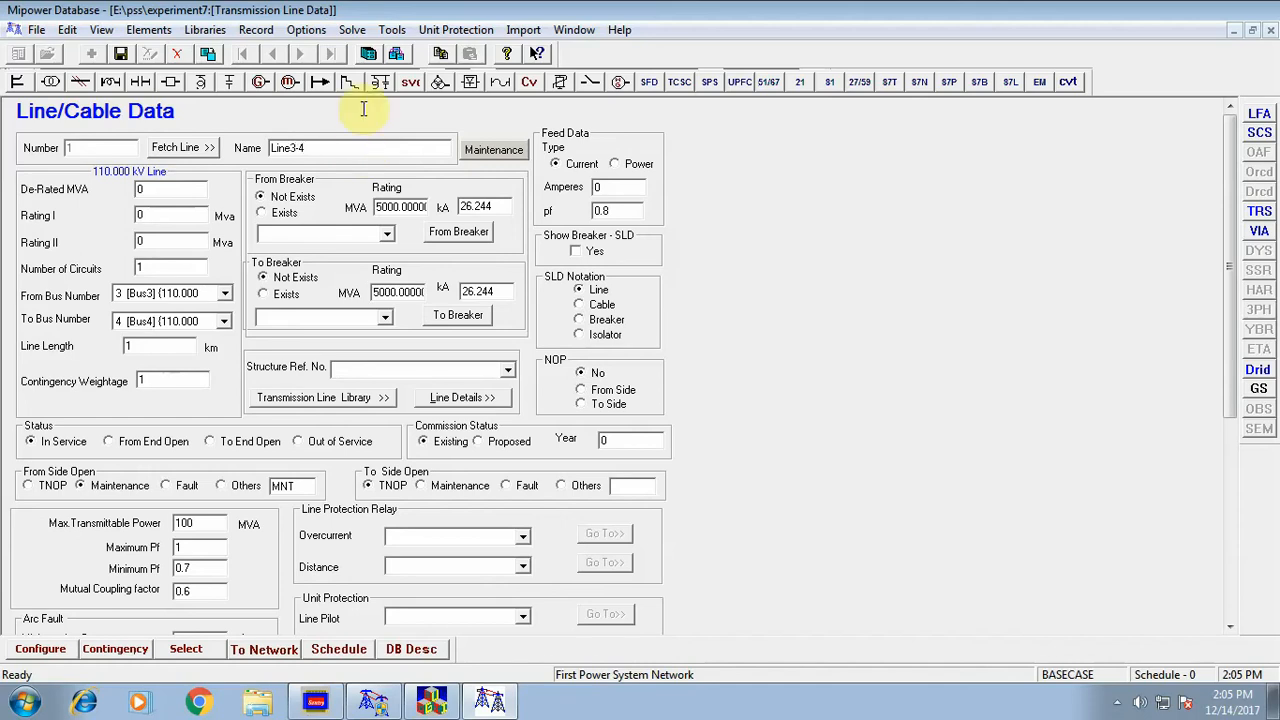
{"action": "double_click", "coordinate": [181, 190]}
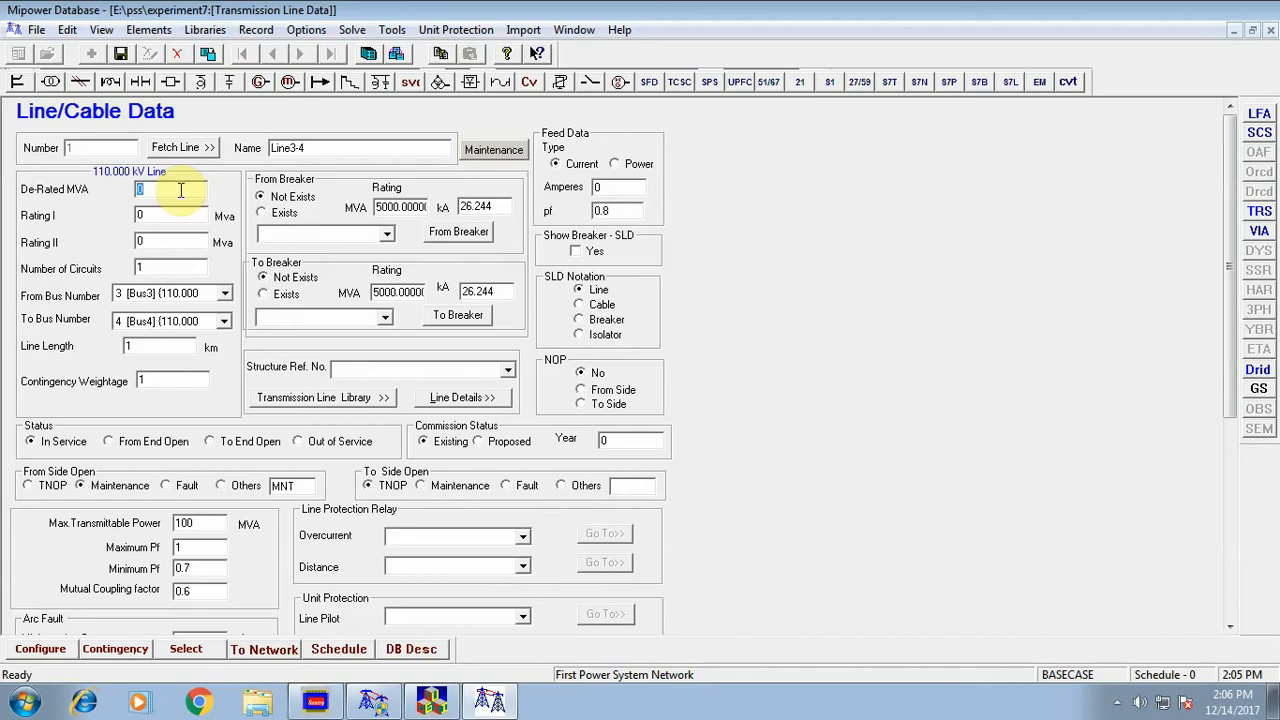
{"action": "type", "text": "100"}
{"action": "left_click", "coordinate": [170, 263]}
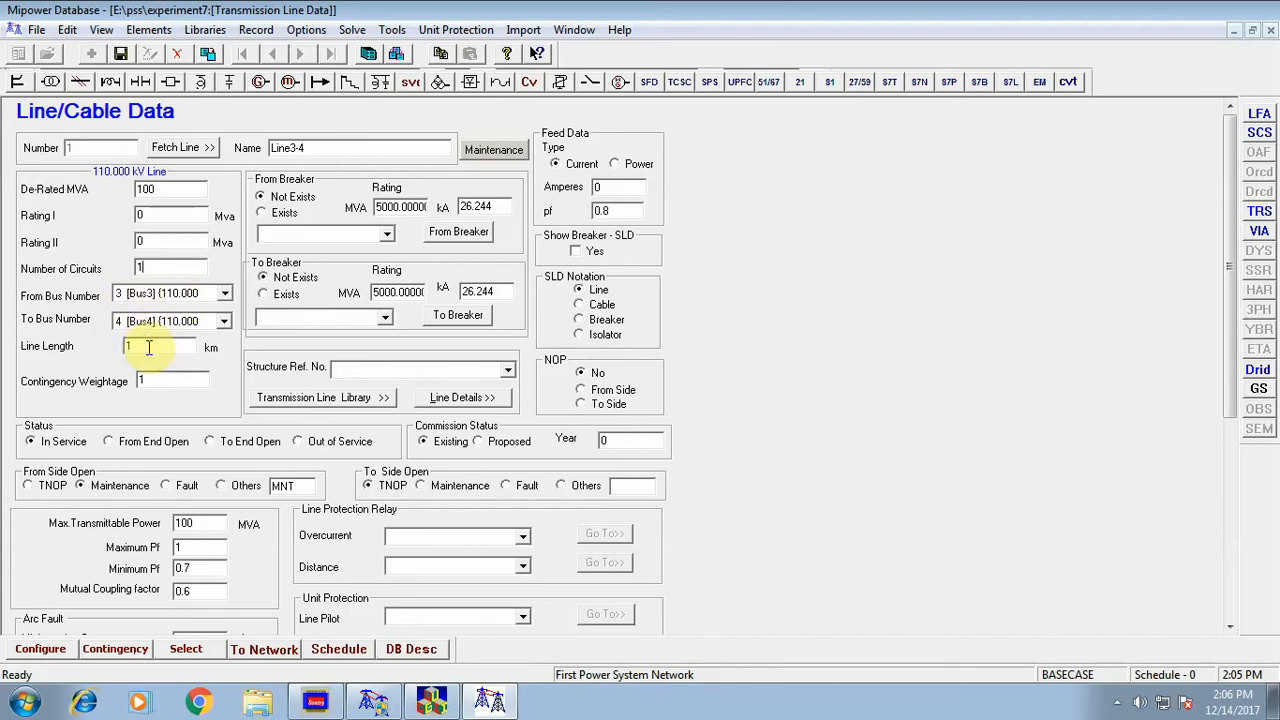
{"action": "type", "text": "10"}
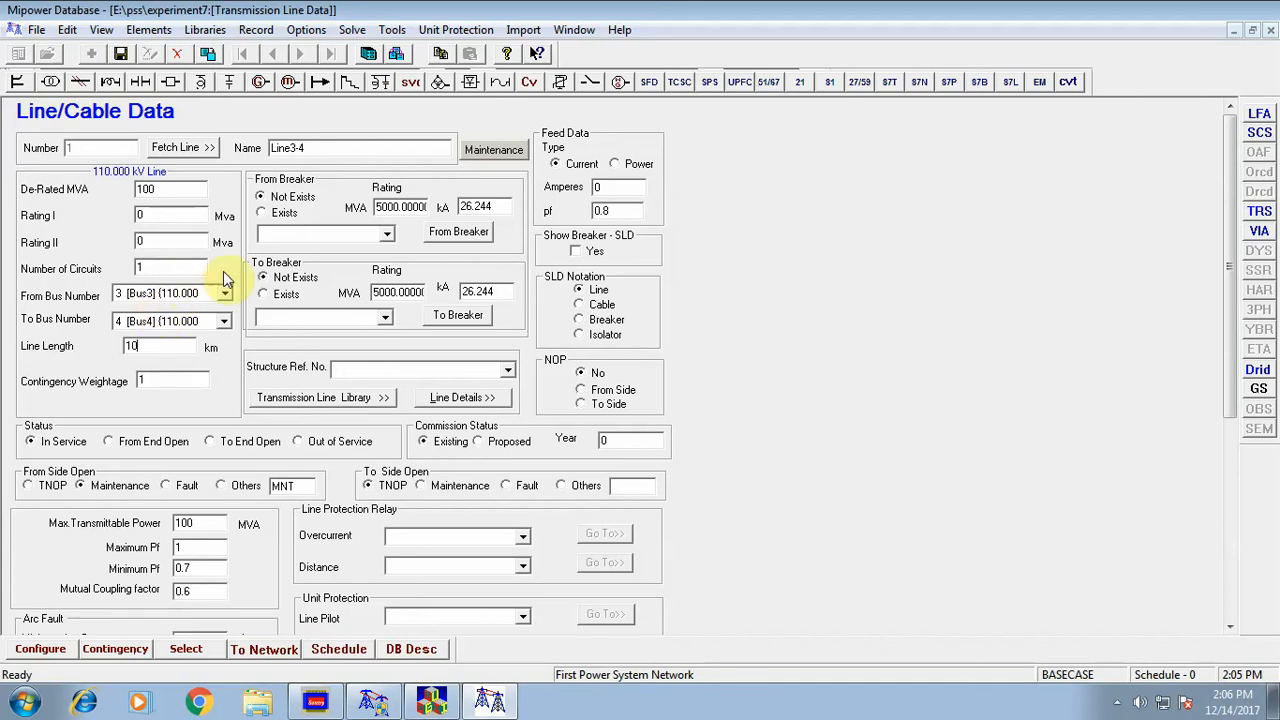
Mark Line3-4's from and to breakers as existing and set its structure reference number to 1.
{"action": "left_click", "coordinate": [276, 210]}
{"action": "left_click", "coordinate": [281, 292]}
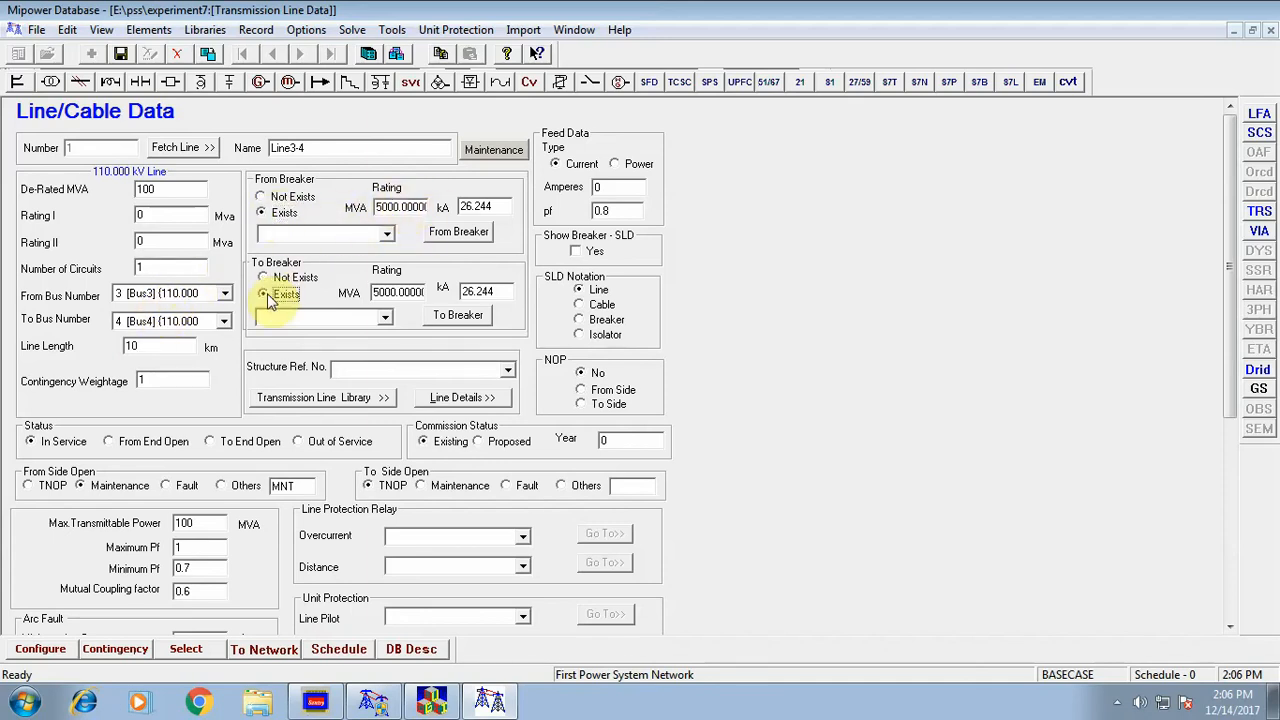
{"action": "left_click", "coordinate": [405, 293]}
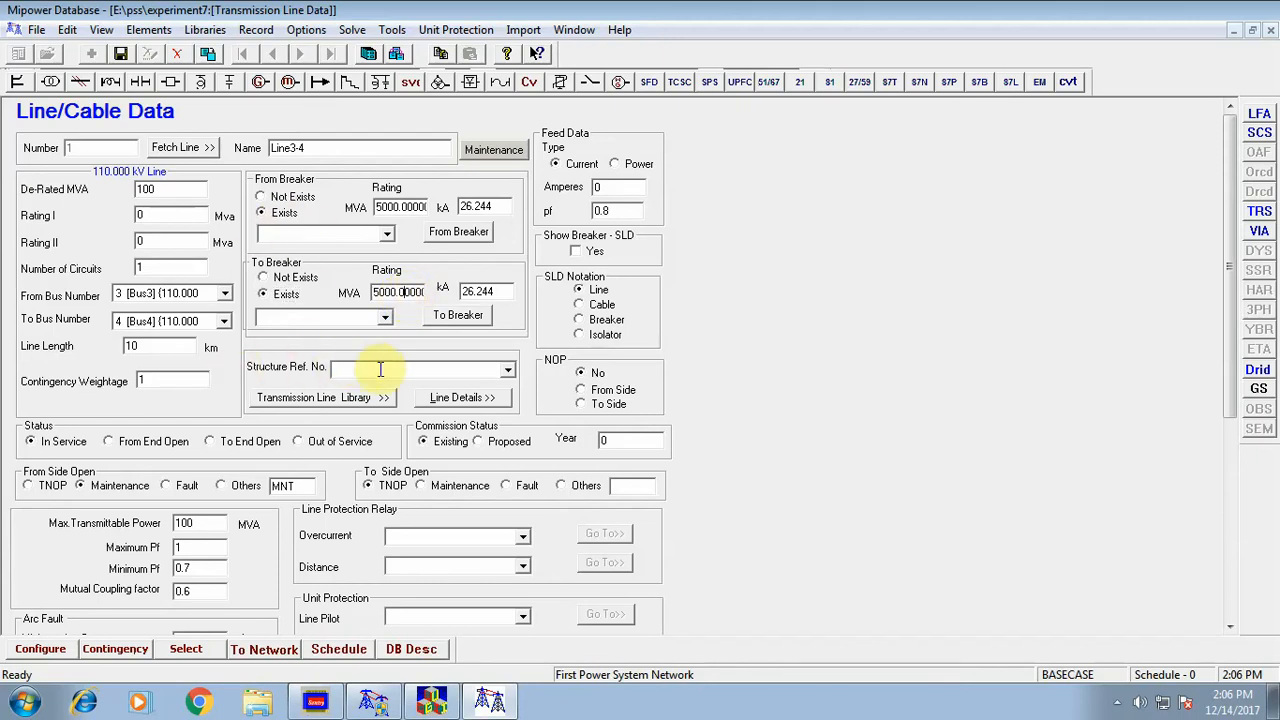
{"action": "type", "text": "1"}
Define the line library entry Line3-4 & 5-6 with 0.15 pu positive sequence reactance, and save both it and the Line3-4 data.
{"action": "left_click", "coordinate": [310, 402]}
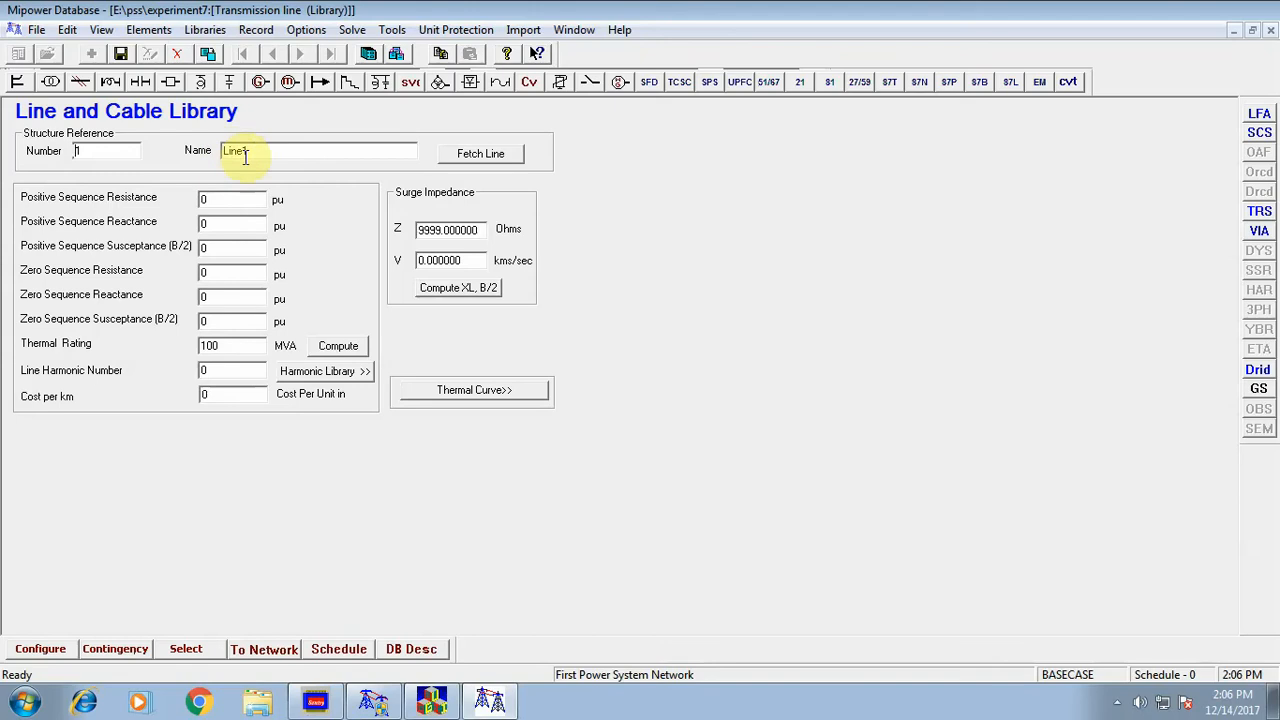
{"action": "double_click", "coordinate": [297, 152]}
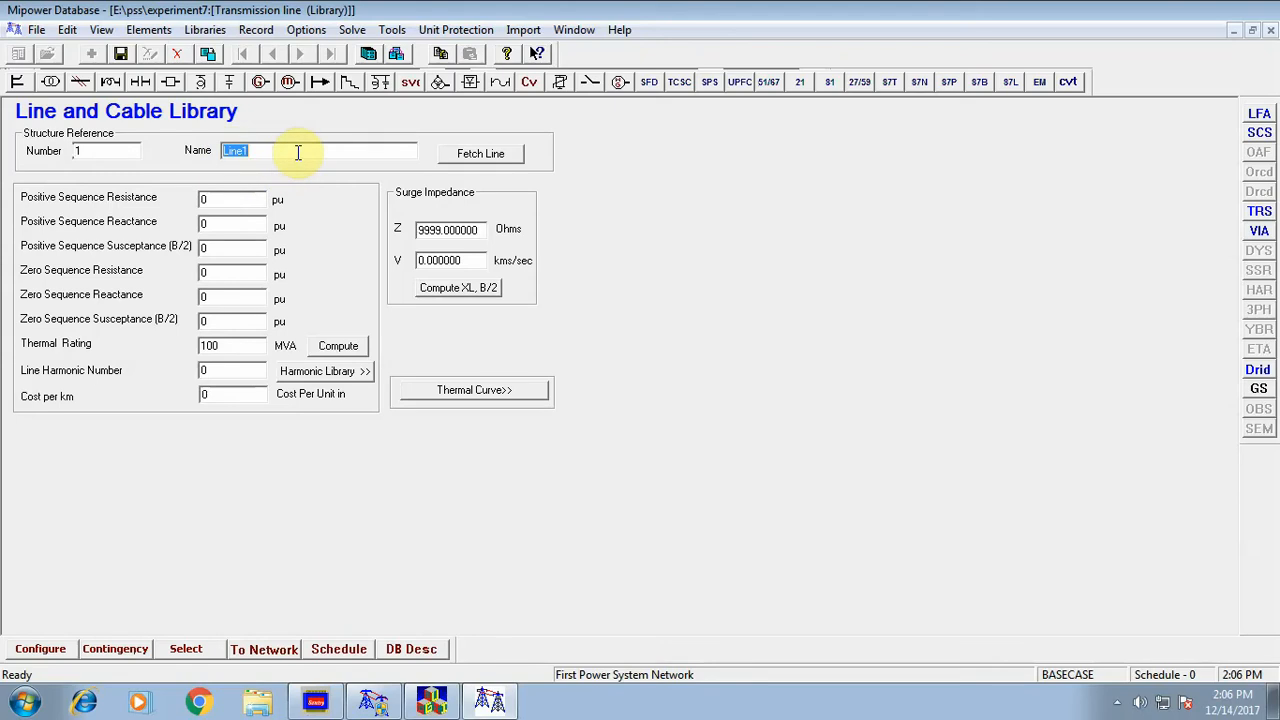
{"action": "left_click", "coordinate": [297, 152]}
{"action": "type", "text": "3-4 & 5-6"}
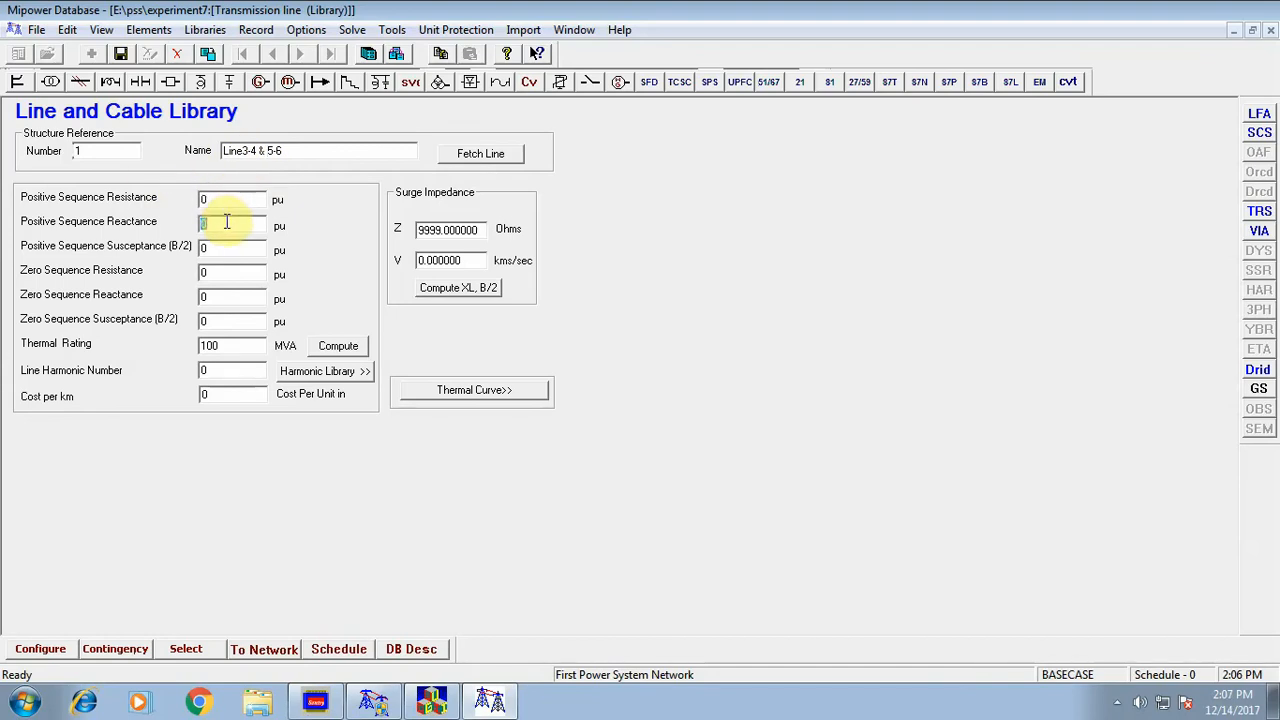
{"action": "type", "text": "0.15"}
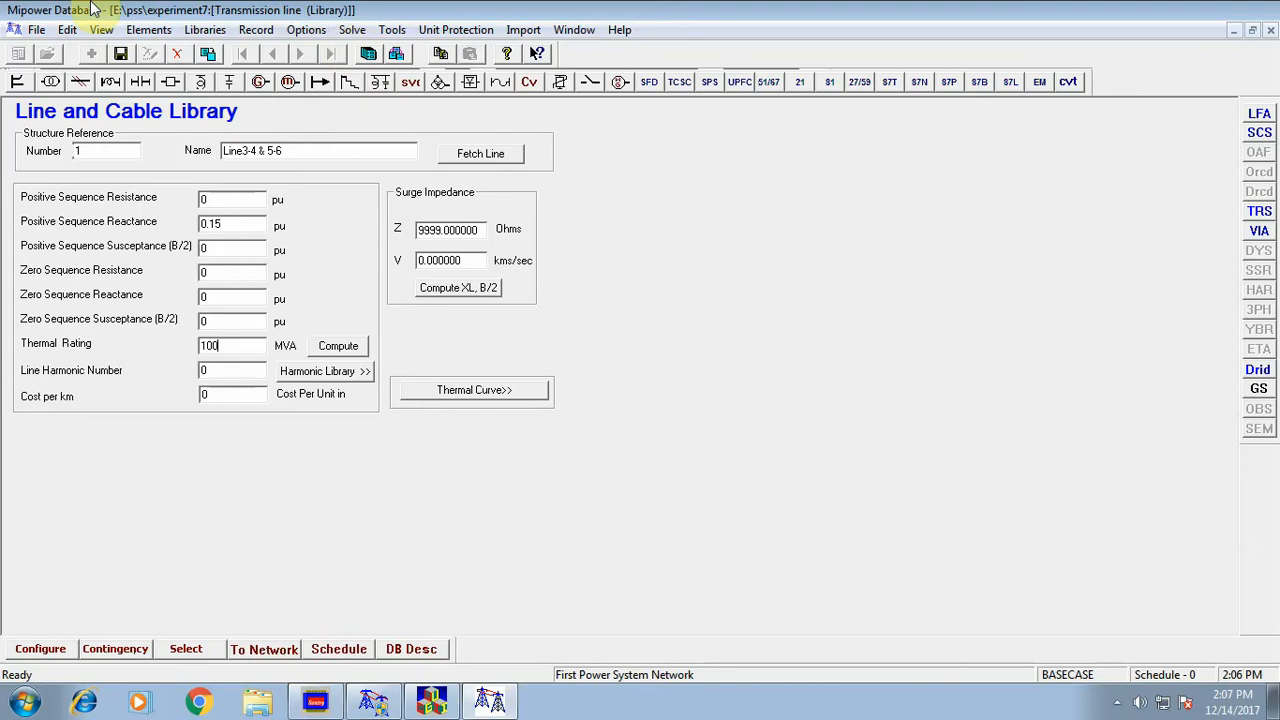
{"action": "left_click", "coordinate": [122, 58]}
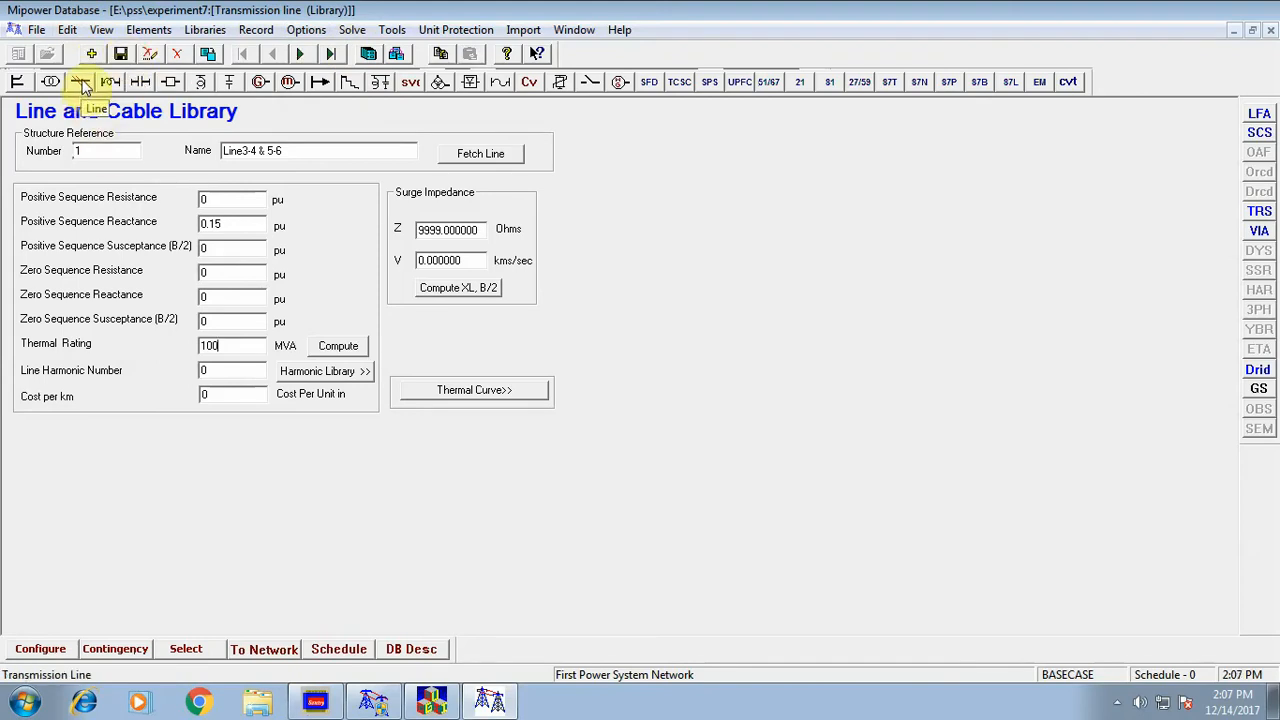
{"action": "left_click", "coordinate": [83, 86]}
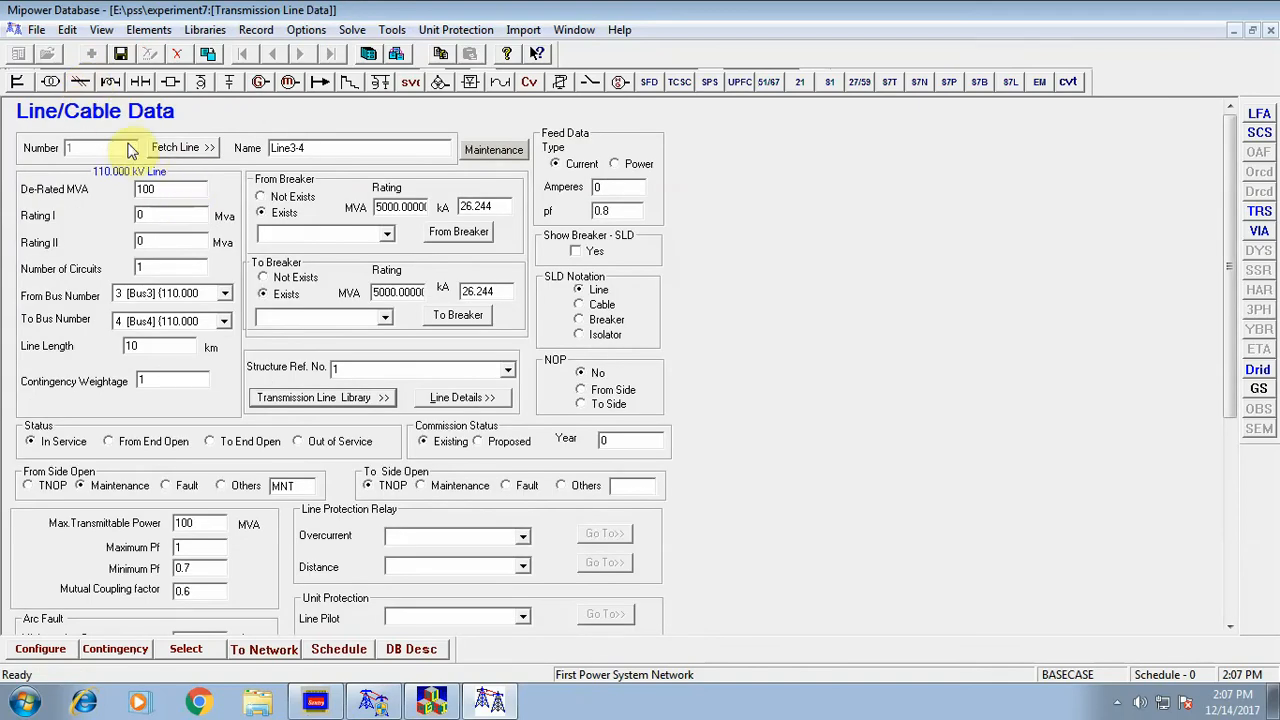
{"action": "left_click", "coordinate": [121, 54]}
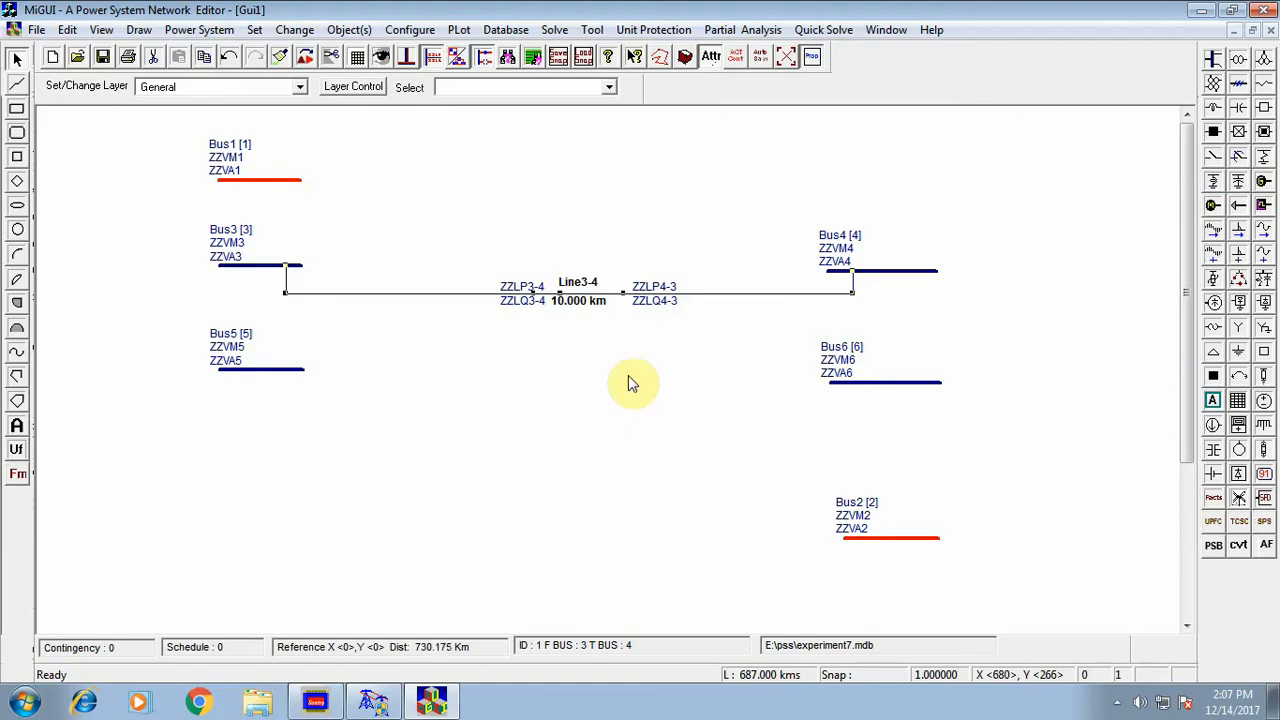
Draw a vertical transmission line from Bus3 to Bus5 and accept the default element ID.
{"action": "left_click", "coordinate": [1239, 87]}
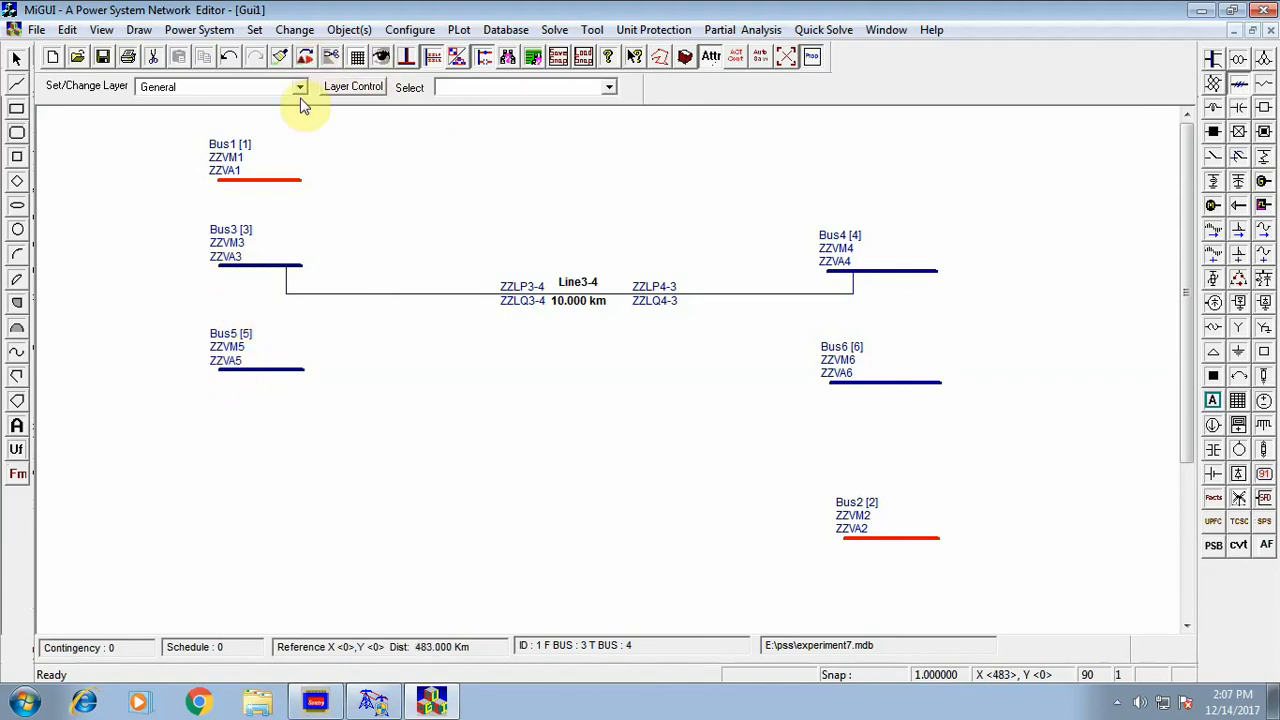
{"action": "left_click", "coordinate": [234, 318]}
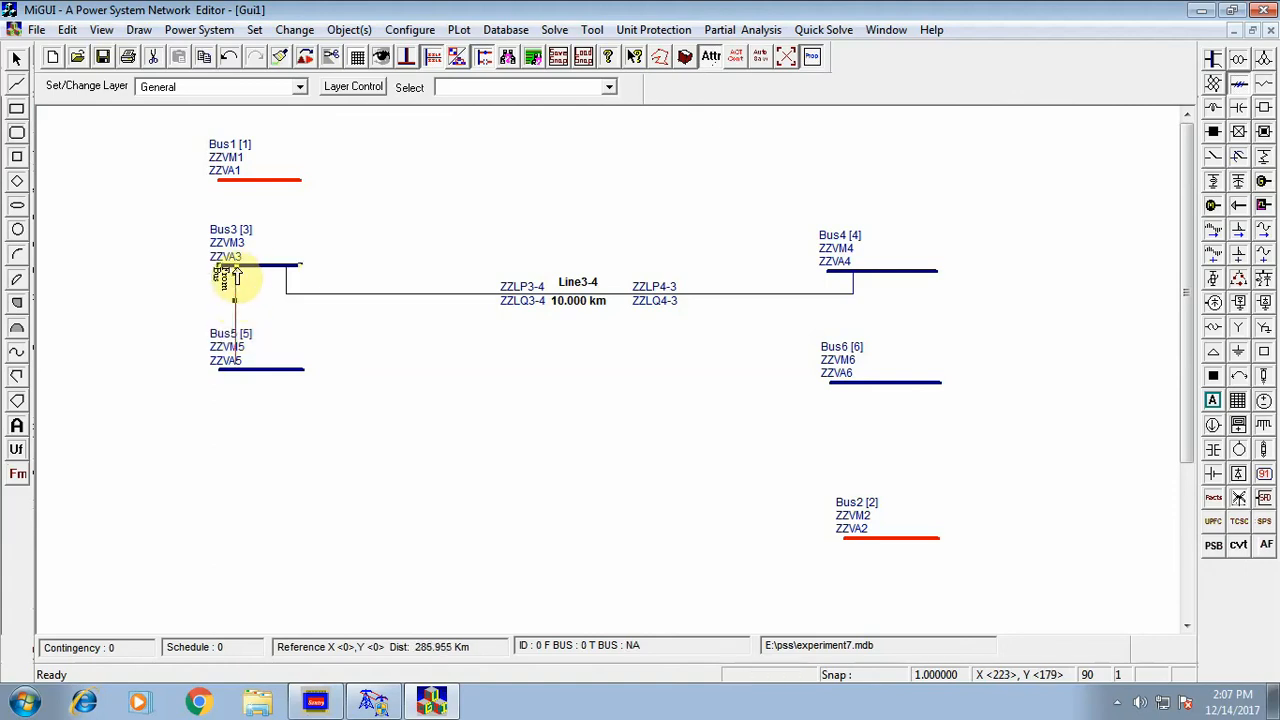
{"action": "left_click", "coordinate": [234, 267]}
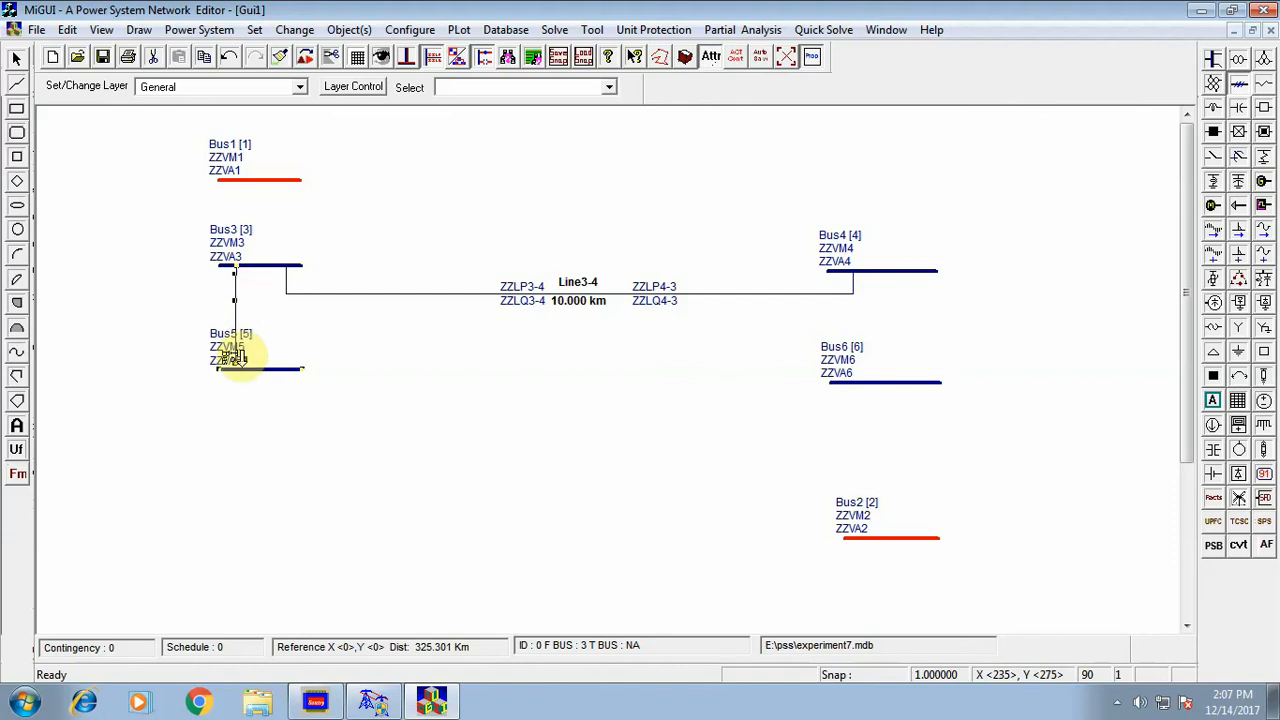
{"action": "left_click", "coordinate": [234, 368]}
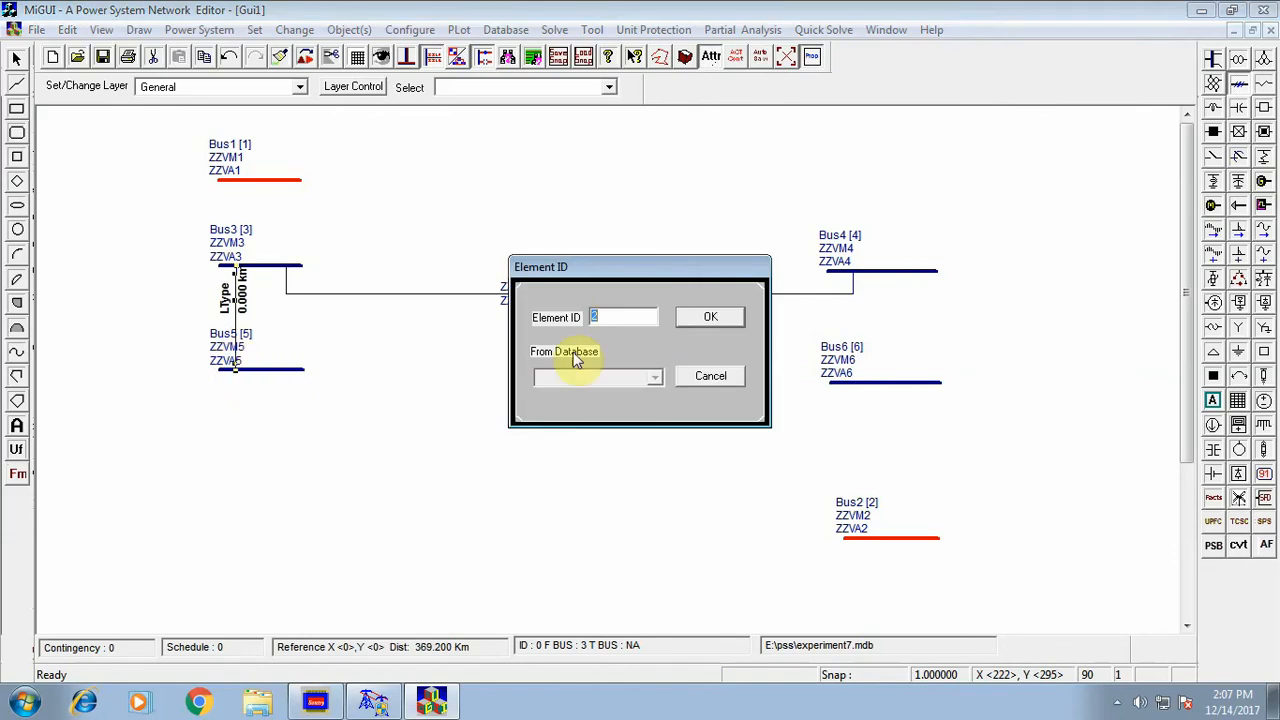
{"action": "left_click", "coordinate": [710, 316]}
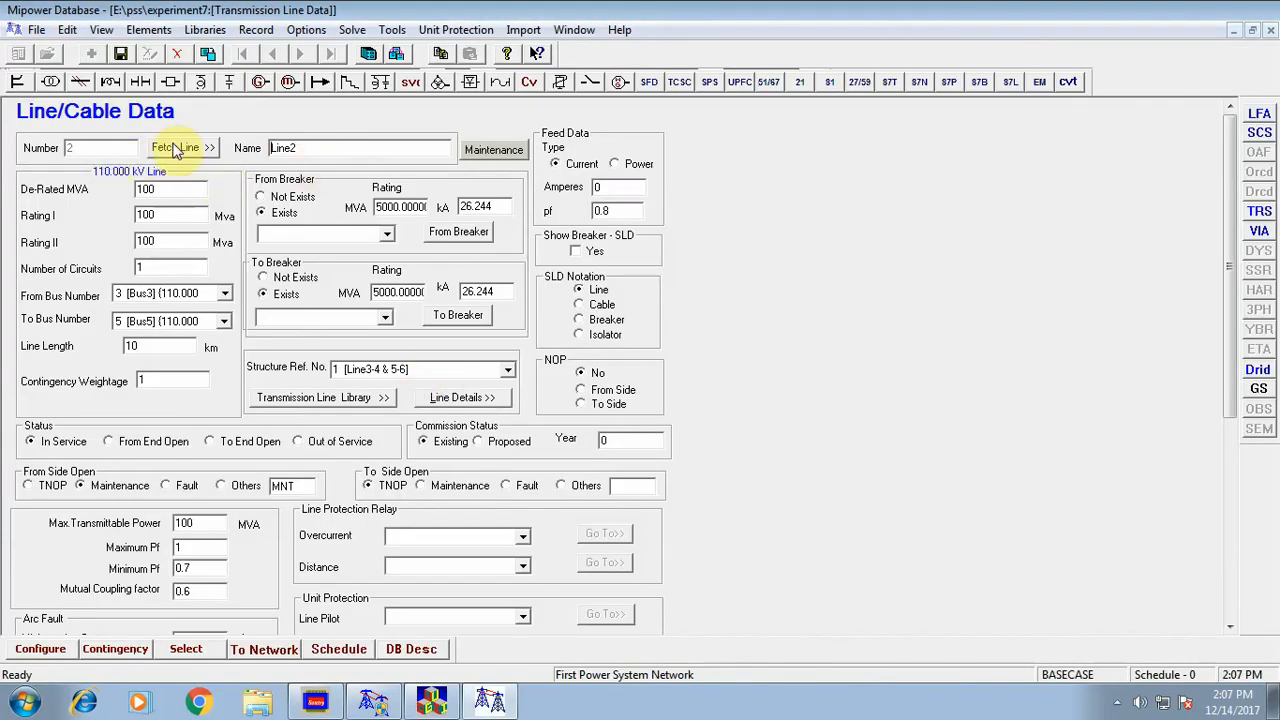
Name the line Line3-5 and set its length to 30 km.
{"action": "left_click", "coordinate": [335, 149]}
{"action": "key", "text": "BackSpace"}
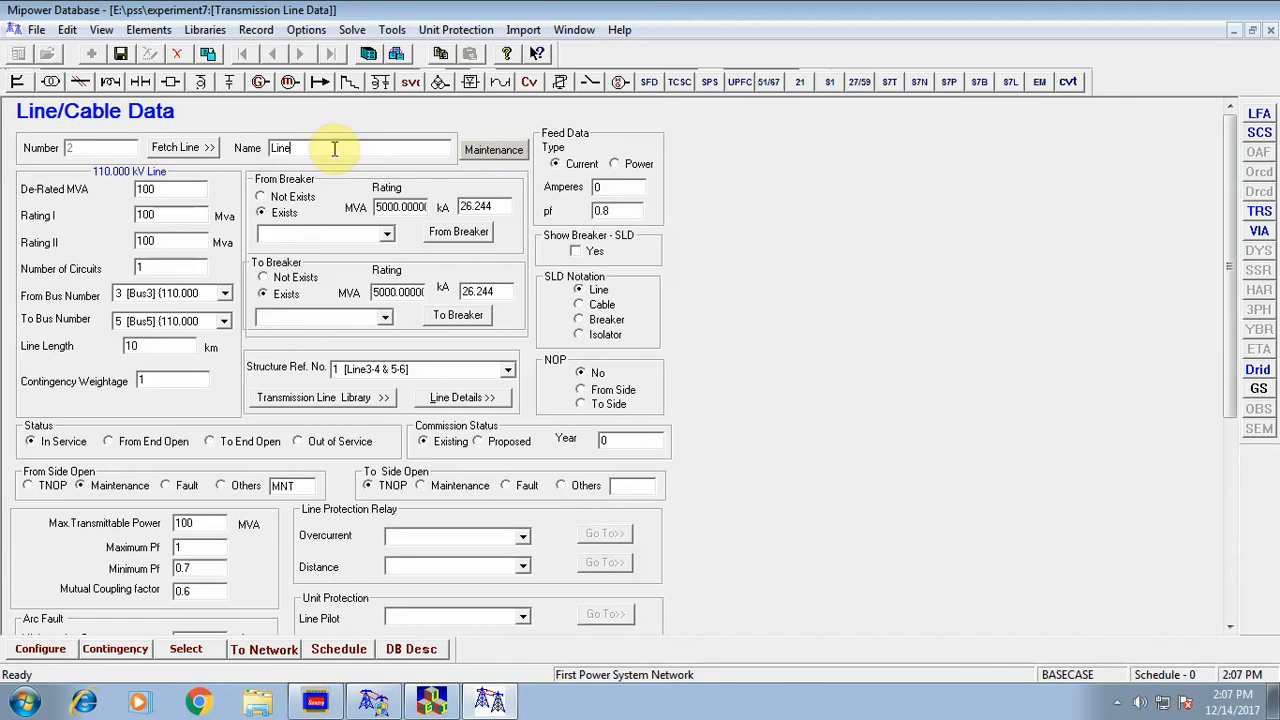
{"action": "type", "text": "3-5"}
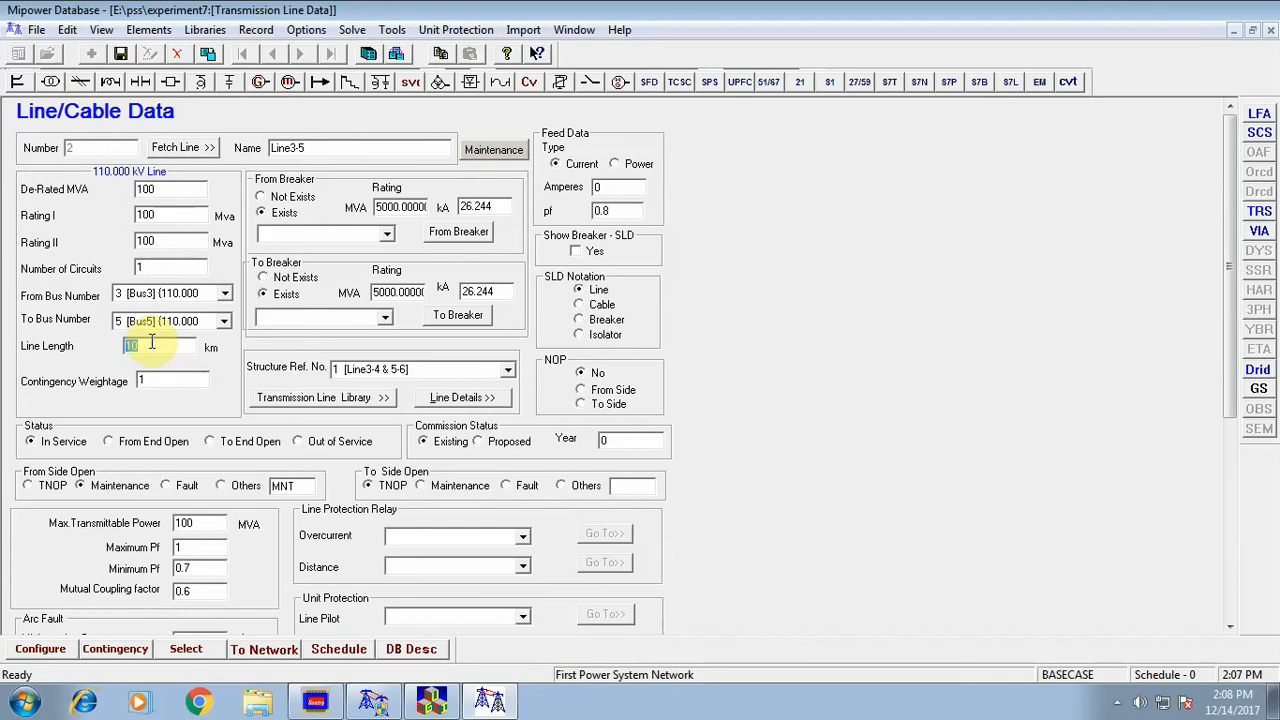
{"action": "type", "text": "30"}
Change Line3-5's structure reference number to 2.
{"action": "double_click", "coordinate": [435, 373]}
{"action": "double_click", "coordinate": [435, 373]}
{"action": "left_click", "coordinate": [367, 365]}
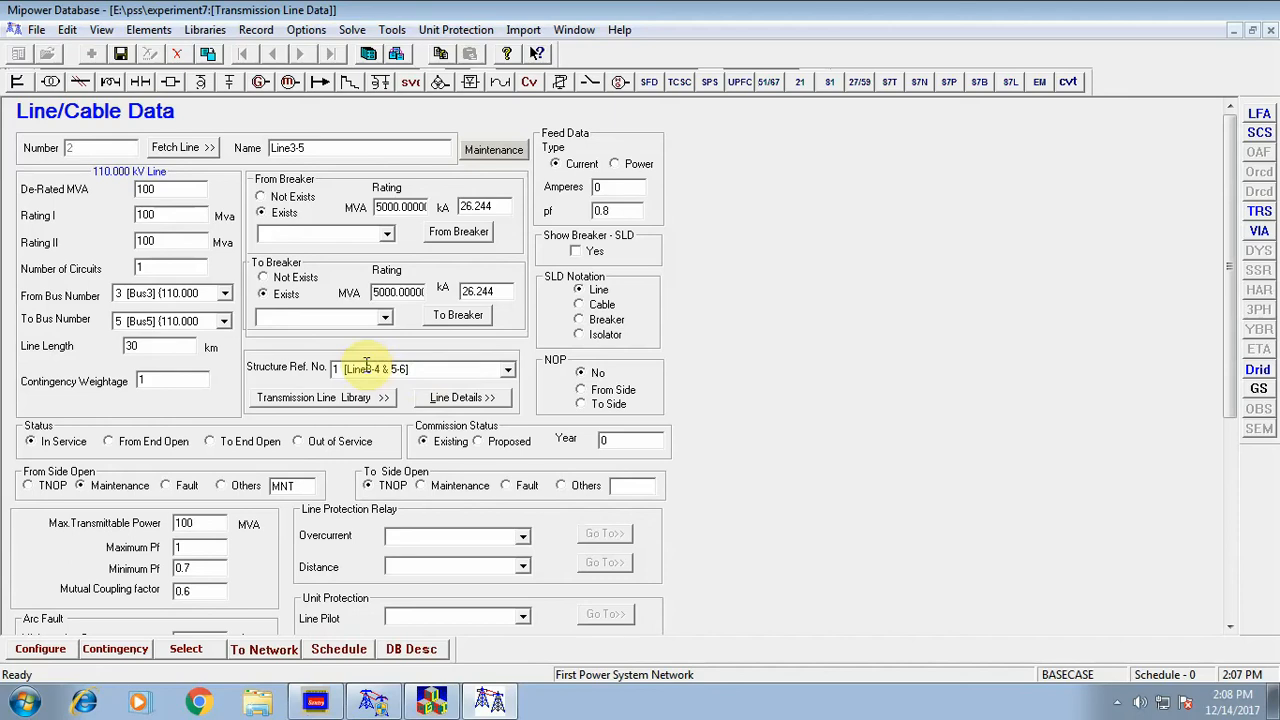
{"action": "left_click_drag", "start_coordinate": [435, 370], "coordinate": [262, 370]}
{"action": "type", "text": "2"}
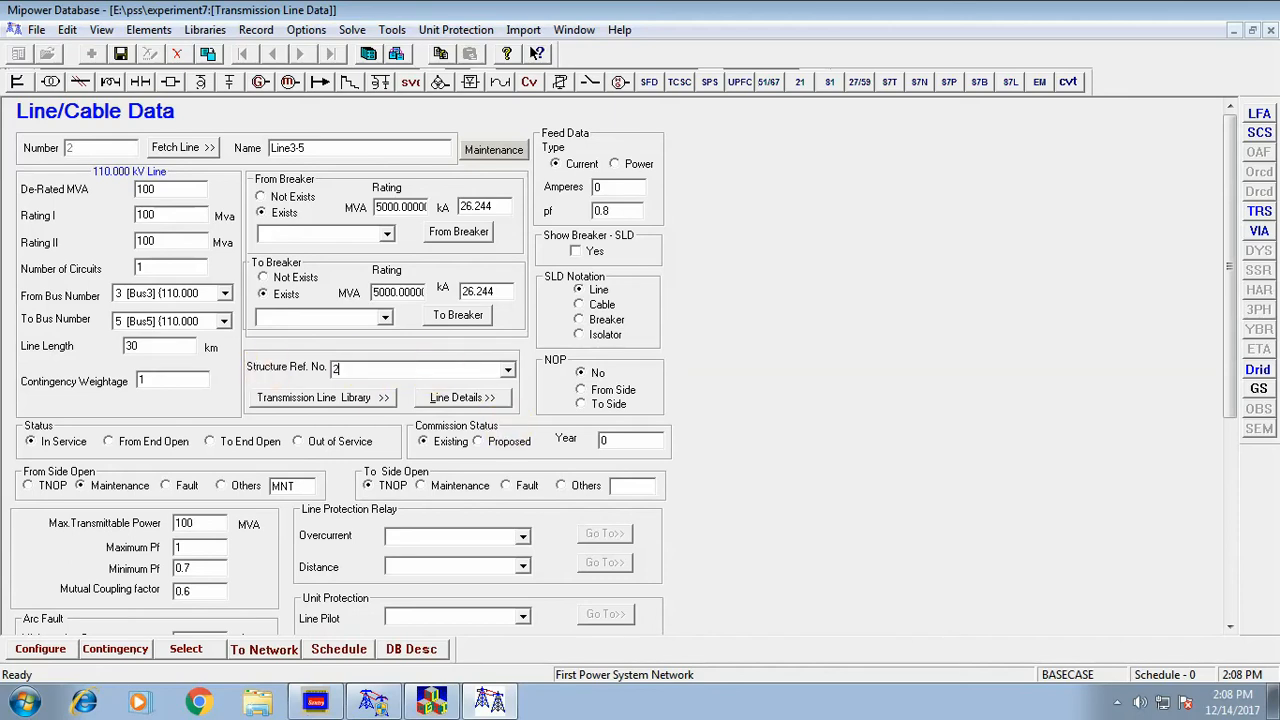
Define the line library entry Line3-5 & 4-6 with 0.1 pu positive sequence reactance, and save both it and the Line3-5 data.
{"action": "left_click", "coordinate": [360, 398]}
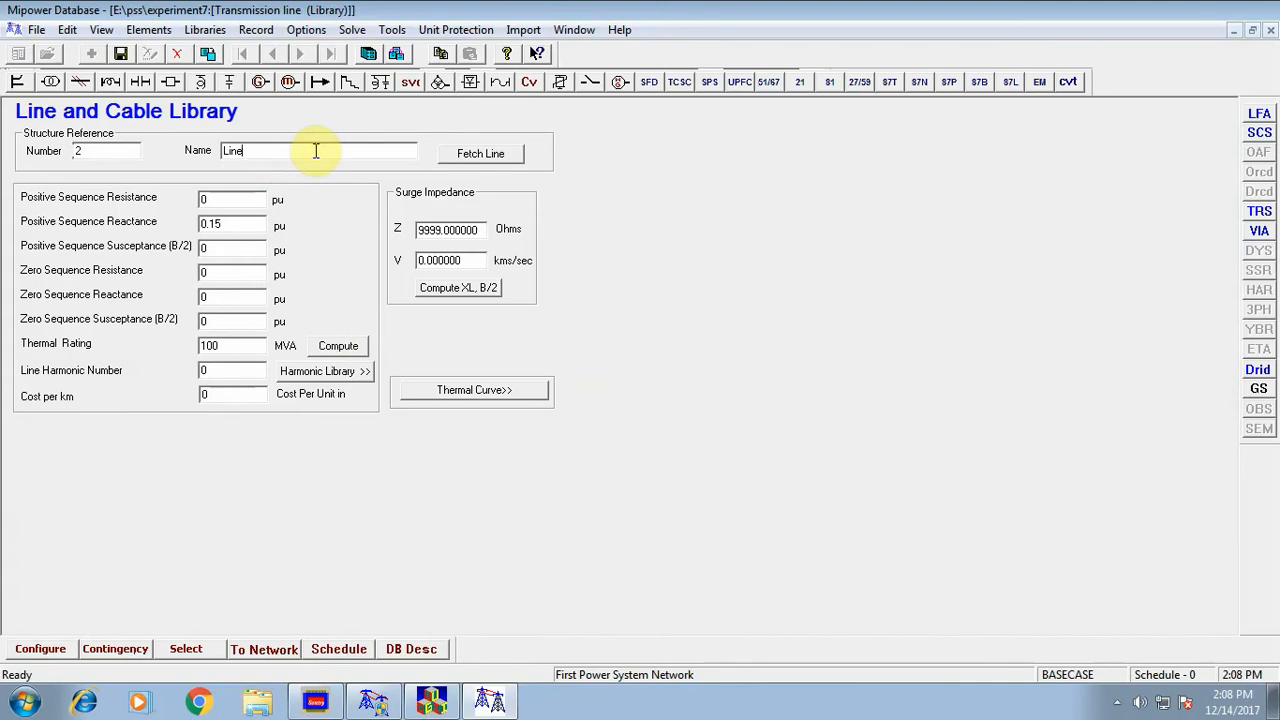
{"action": "type", "text": "3-5 & 4-6"}
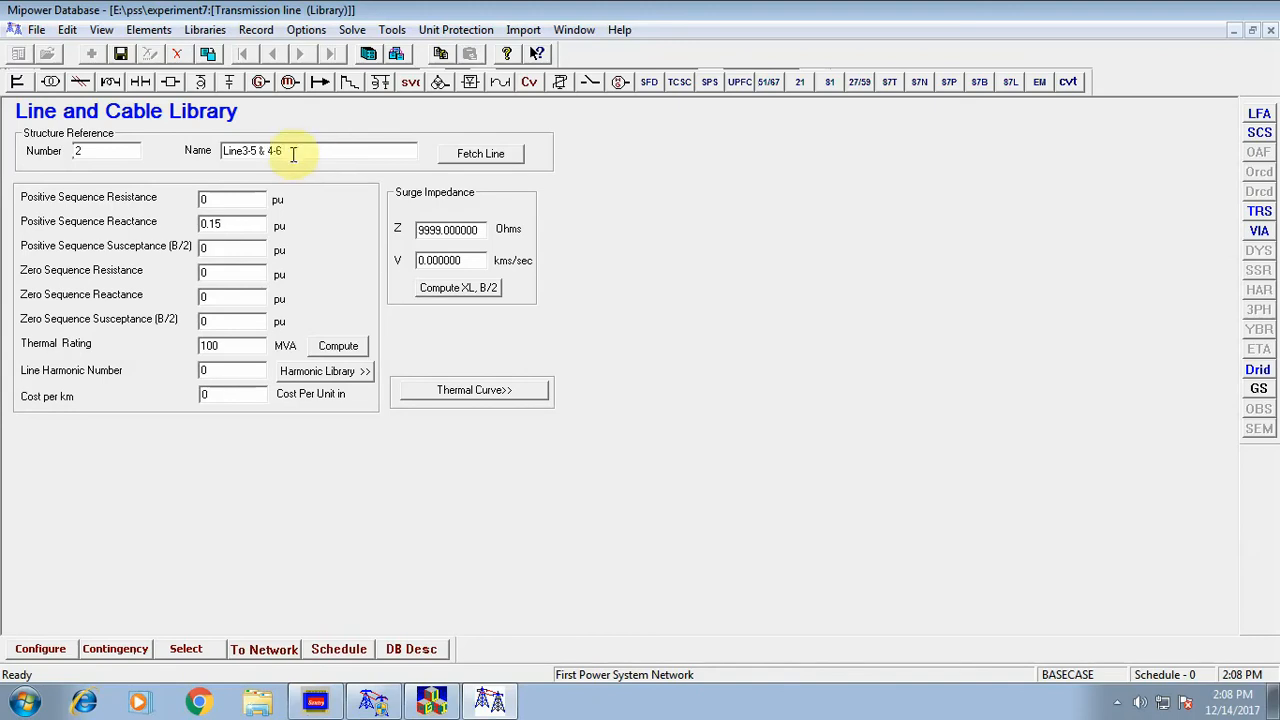
{"action": "double_click", "coordinate": [239, 224]}
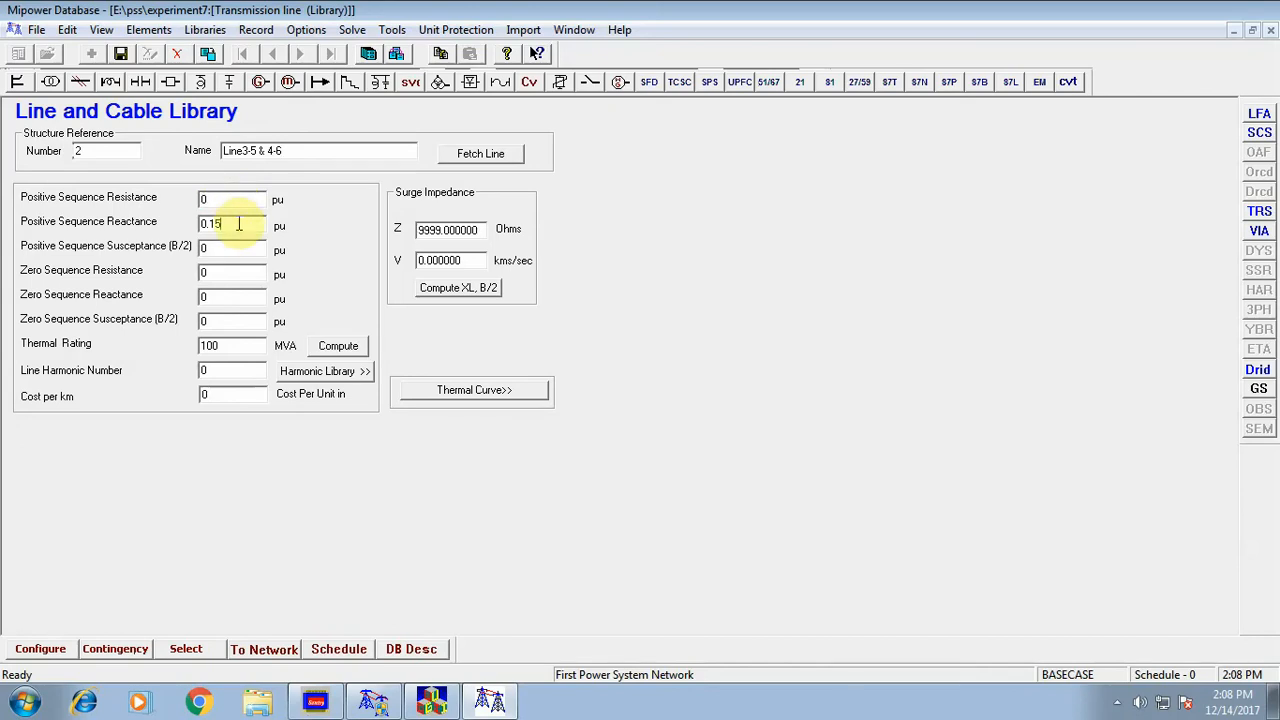
{"action": "type", "text": "0."}
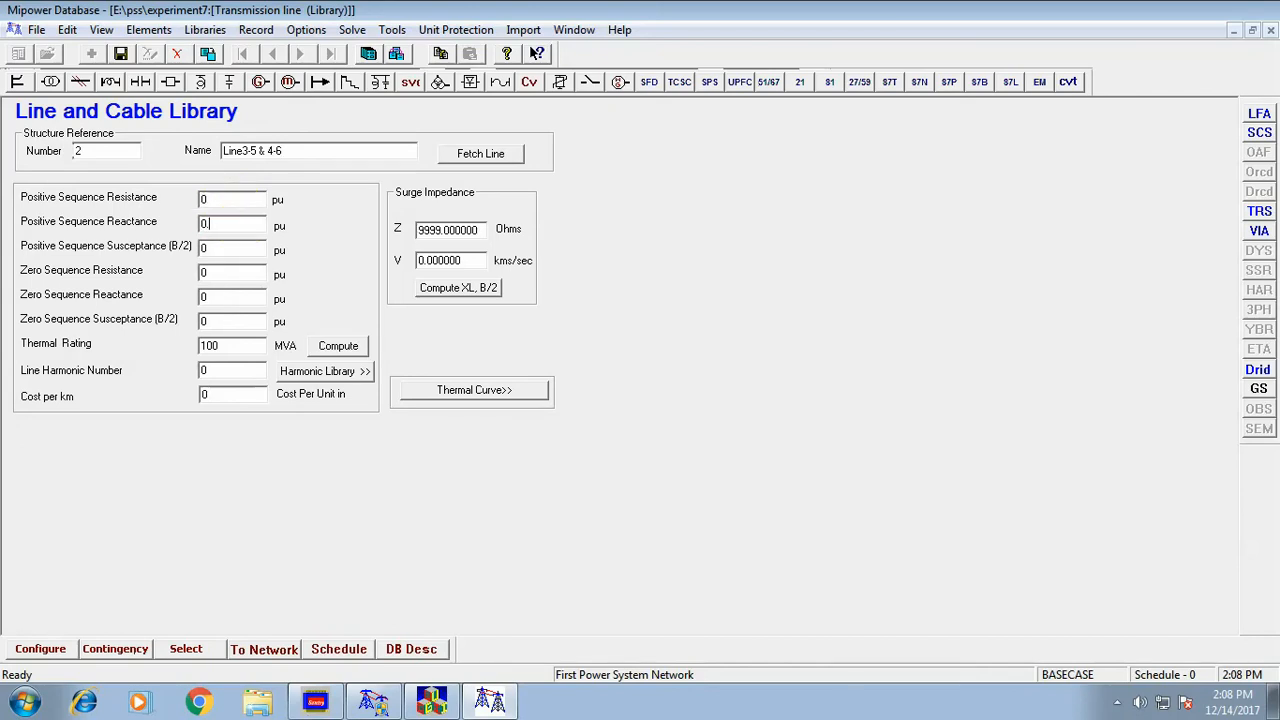
{"action": "left_click", "coordinate": [237, 249]}
{"action": "left_click", "coordinate": [122, 56]}
{"action": "left_click", "coordinate": [80, 82]}
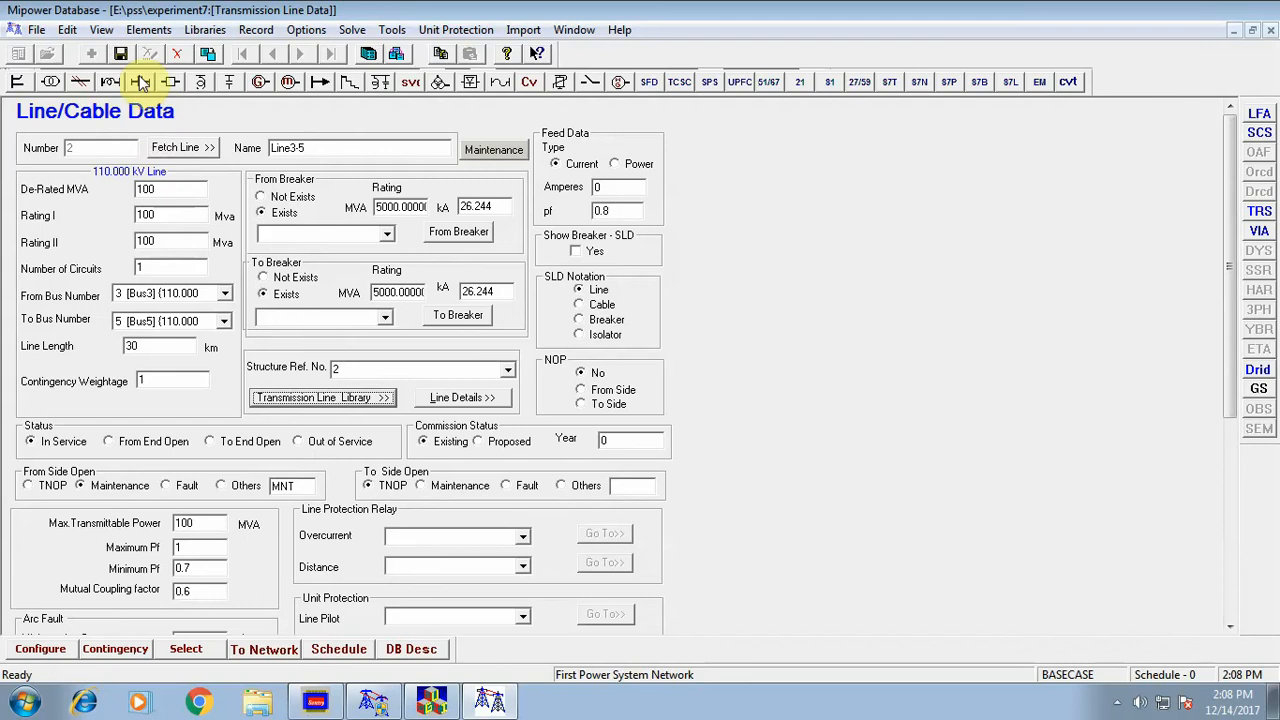
{"action": "left_click", "coordinate": [120, 53]}
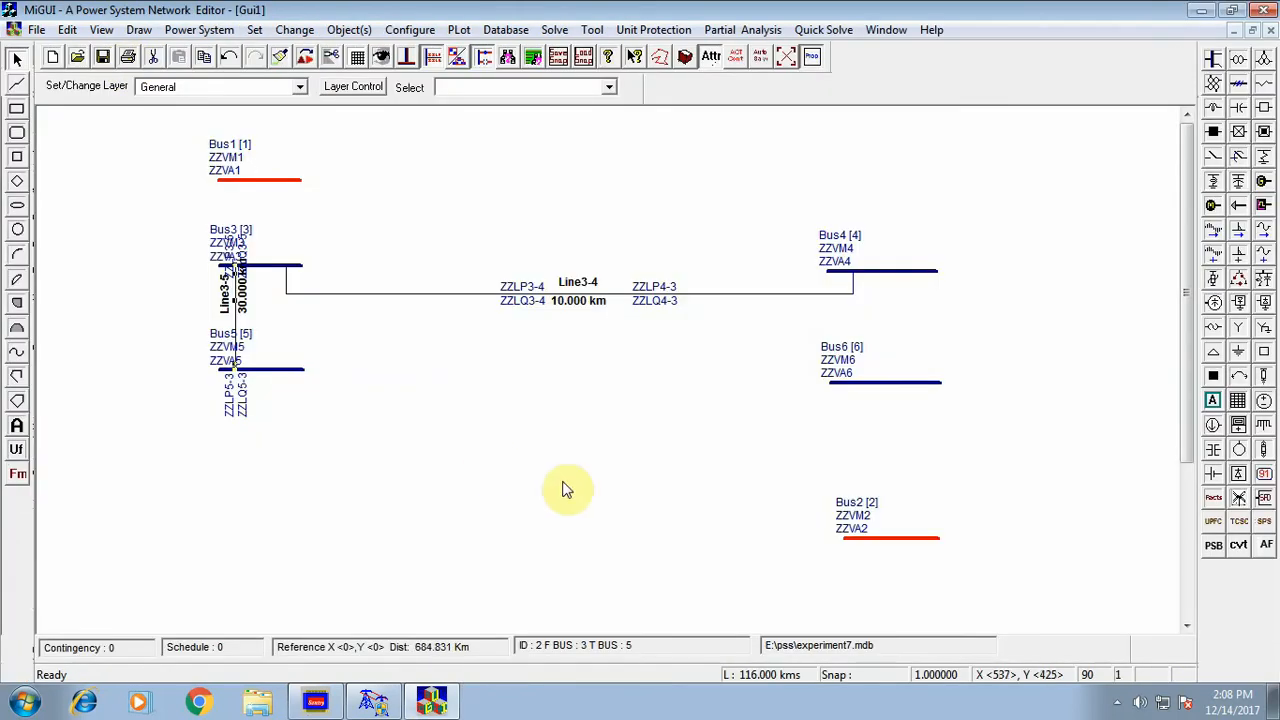
Draw a horizontal transmission line with bent ends from Bus3 to Bus6, running below Line3-4, and accept the default element ID.
{"action": "left_click", "coordinate": [1240, 88]}
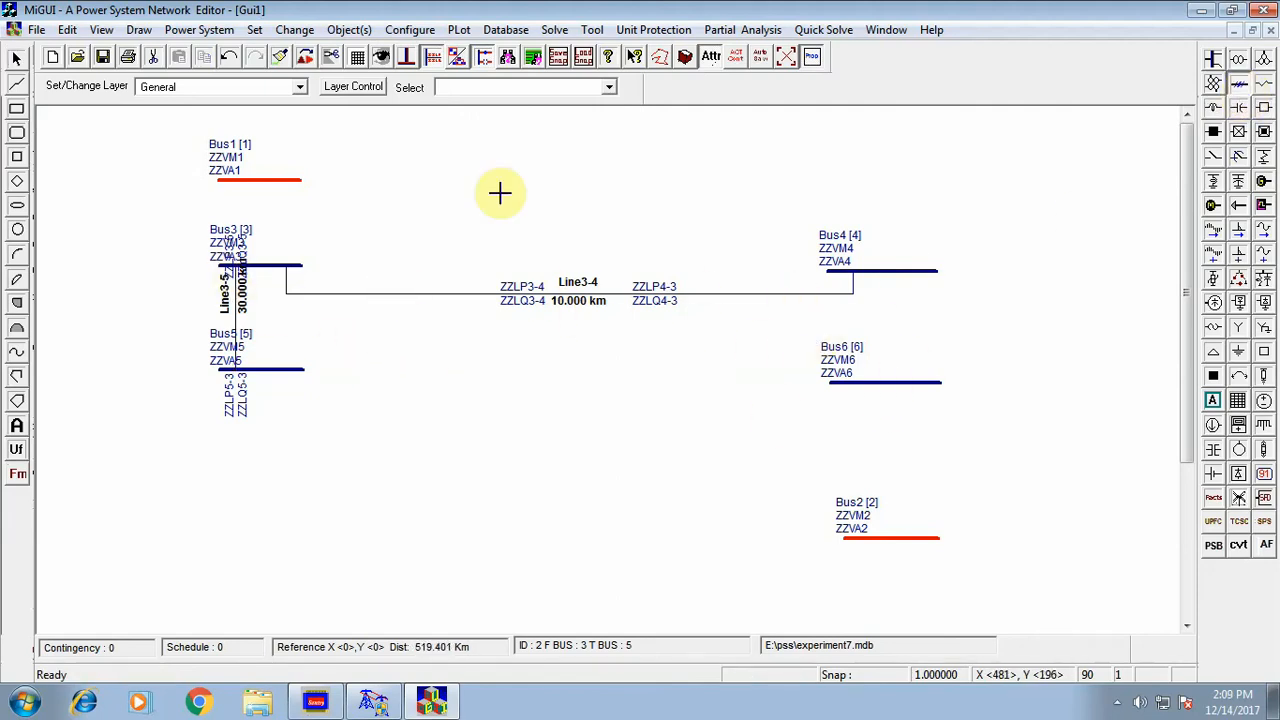
{"action": "left_click", "coordinate": [305, 60]}
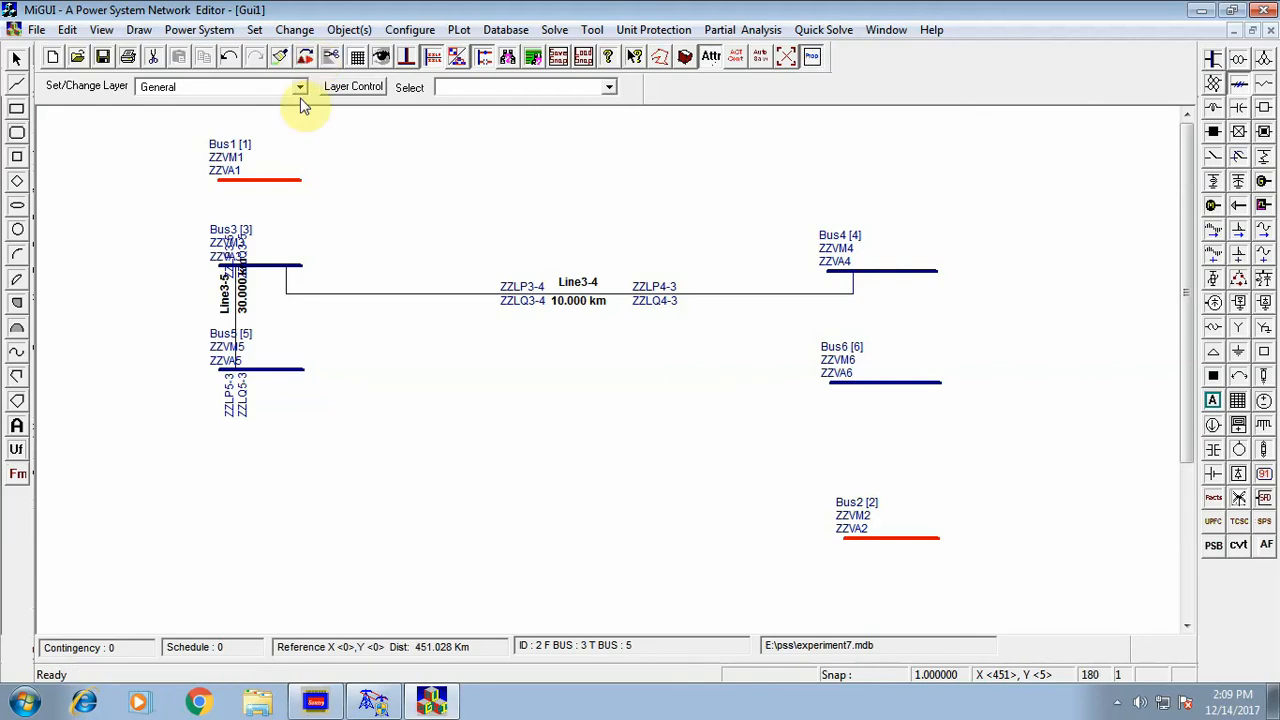
{"action": "left_click", "coordinate": [305, 62]}
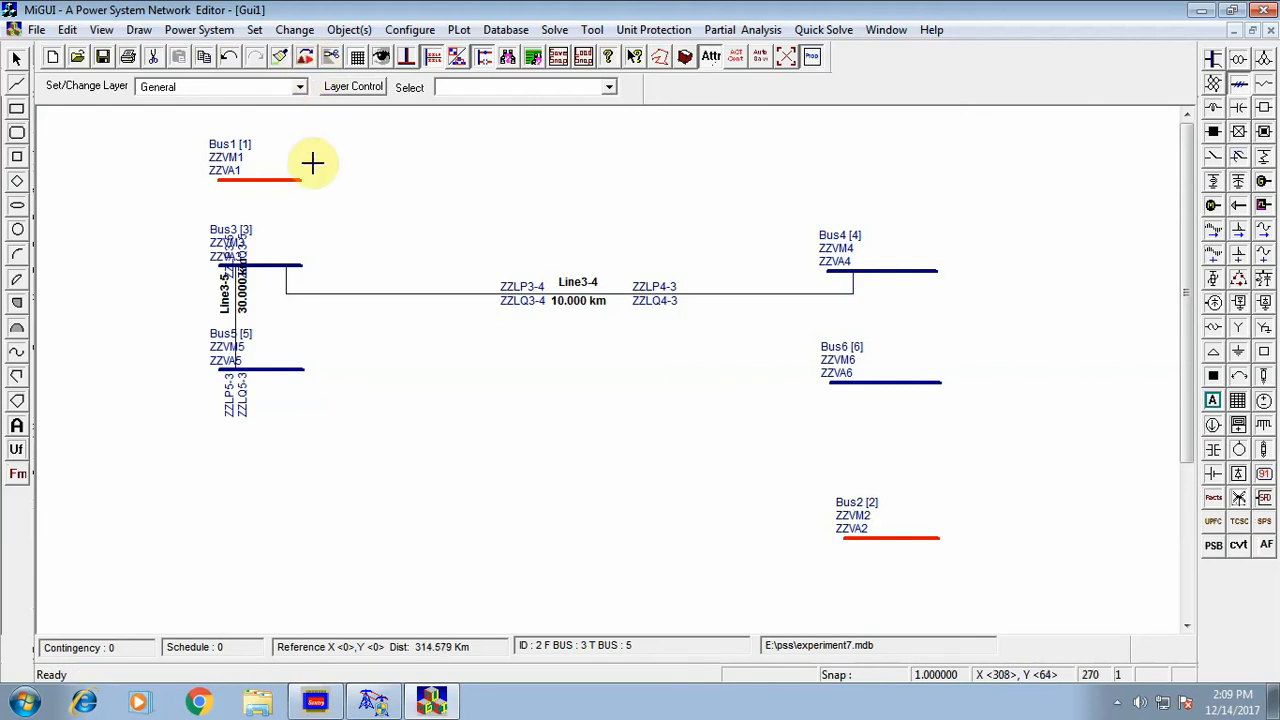
{"action": "left_click", "coordinate": [305, 62]}
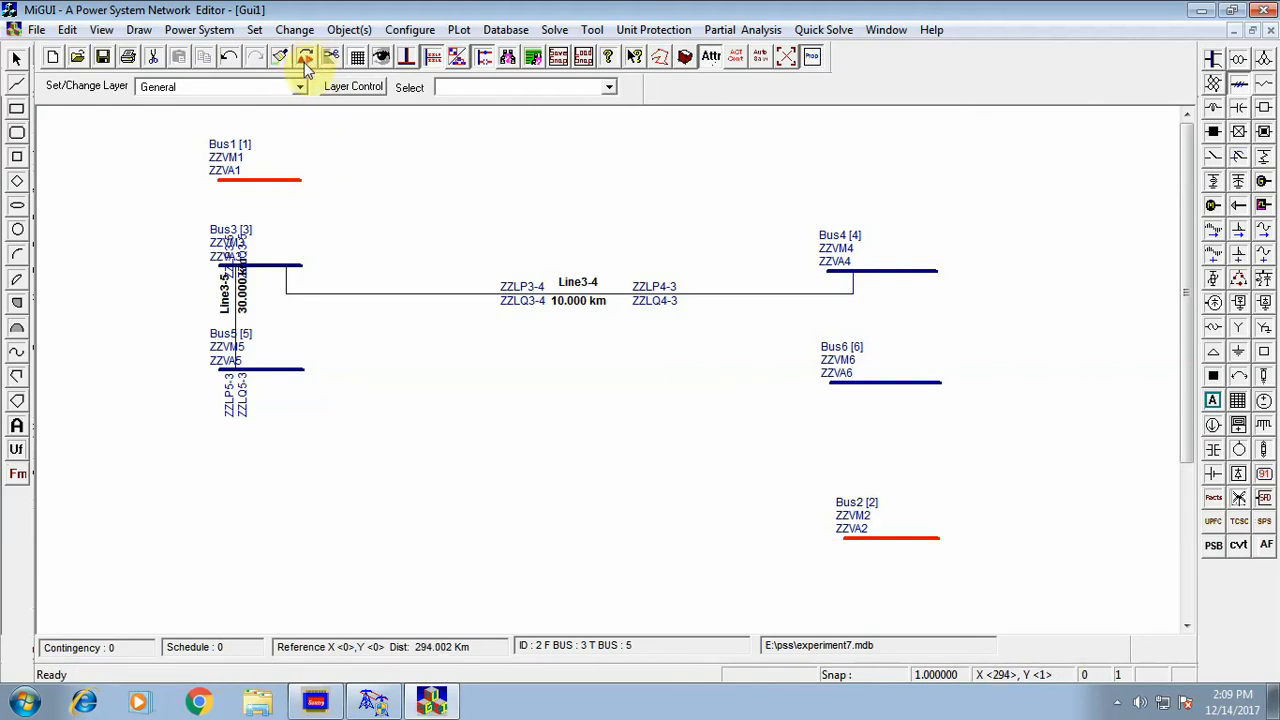
{"action": "left_click", "coordinate": [580, 339]}
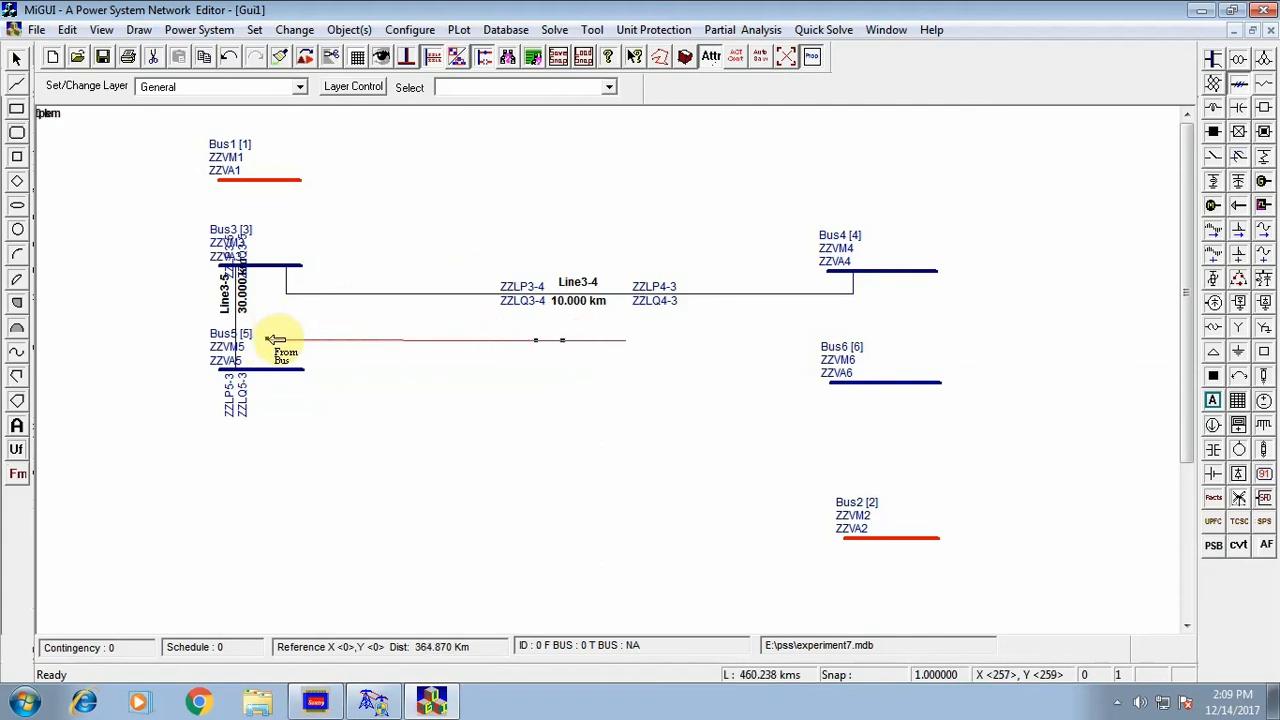
{"action": "left_click", "coordinate": [266, 340]}
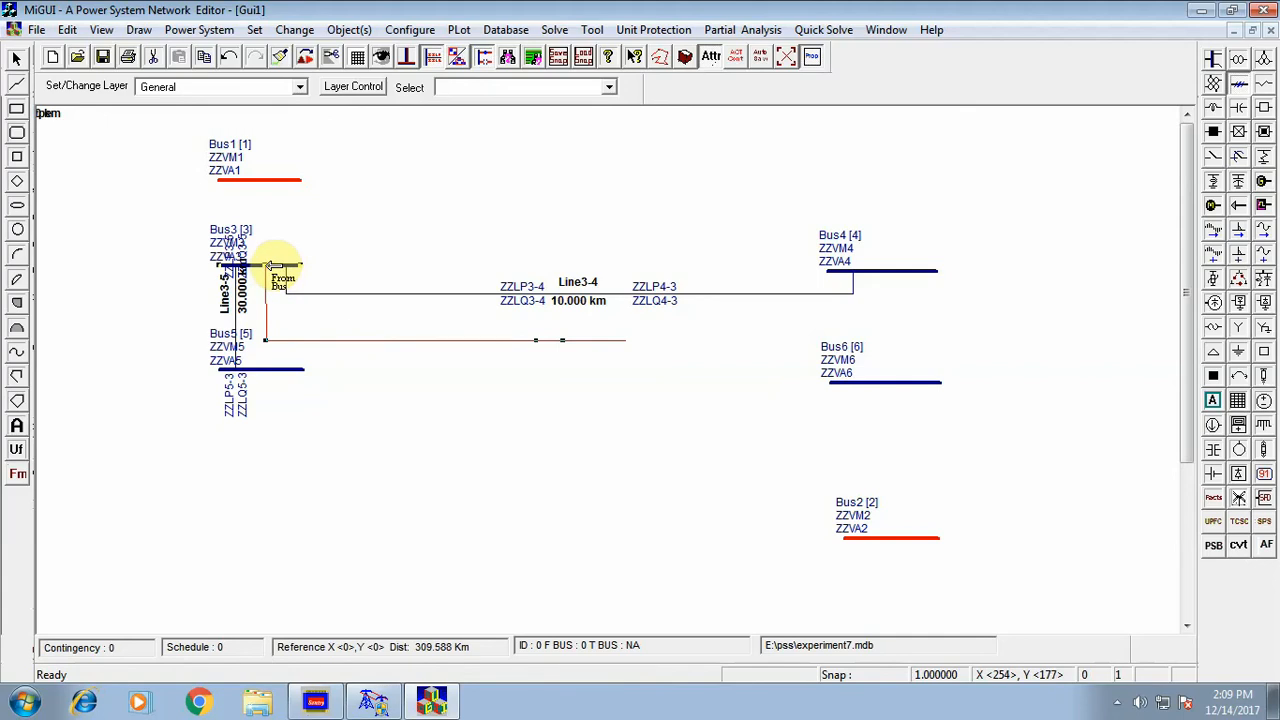
{"action": "left_click", "coordinate": [270, 265]}
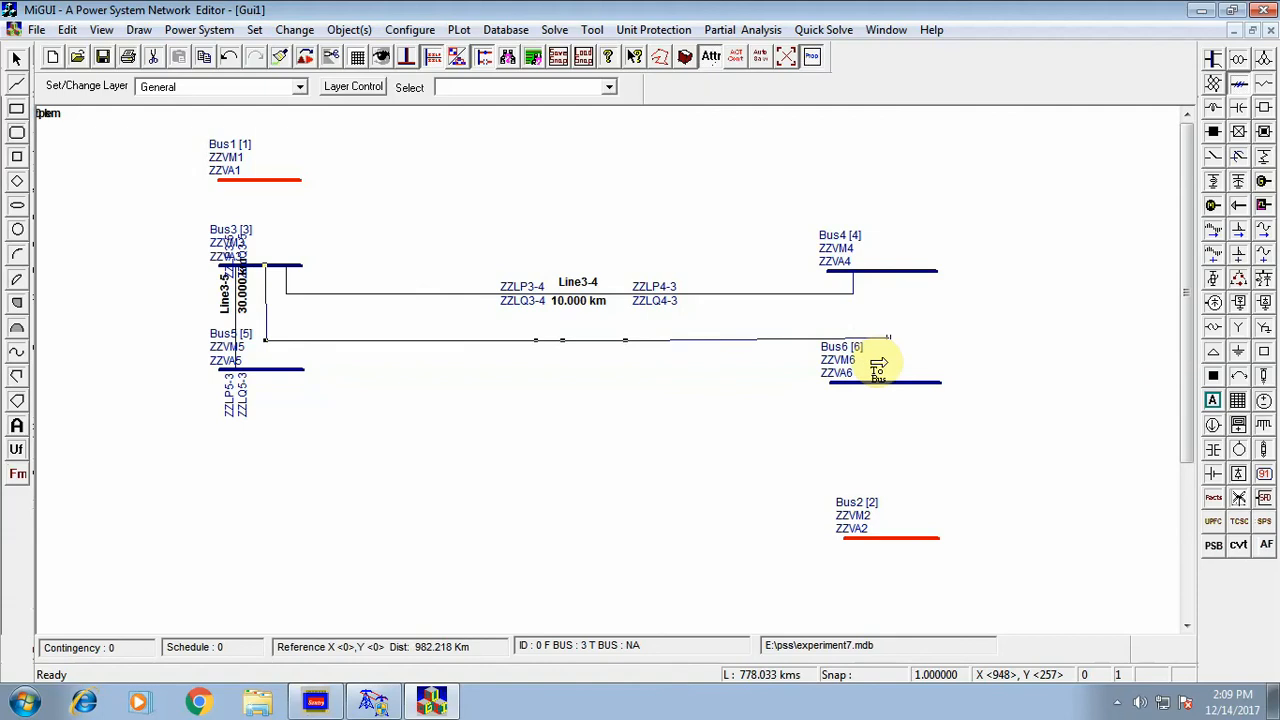
{"action": "left_click", "coordinate": [887, 381]}
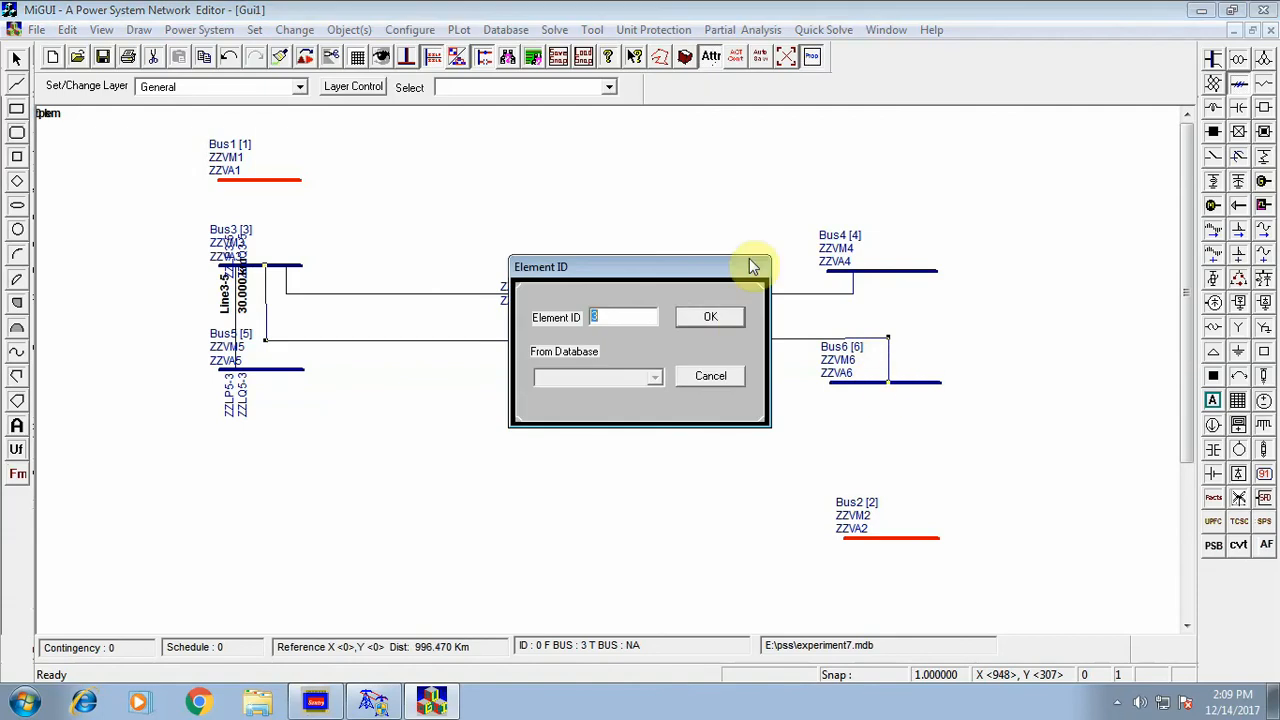
{"action": "left_click", "coordinate": [710, 317]}
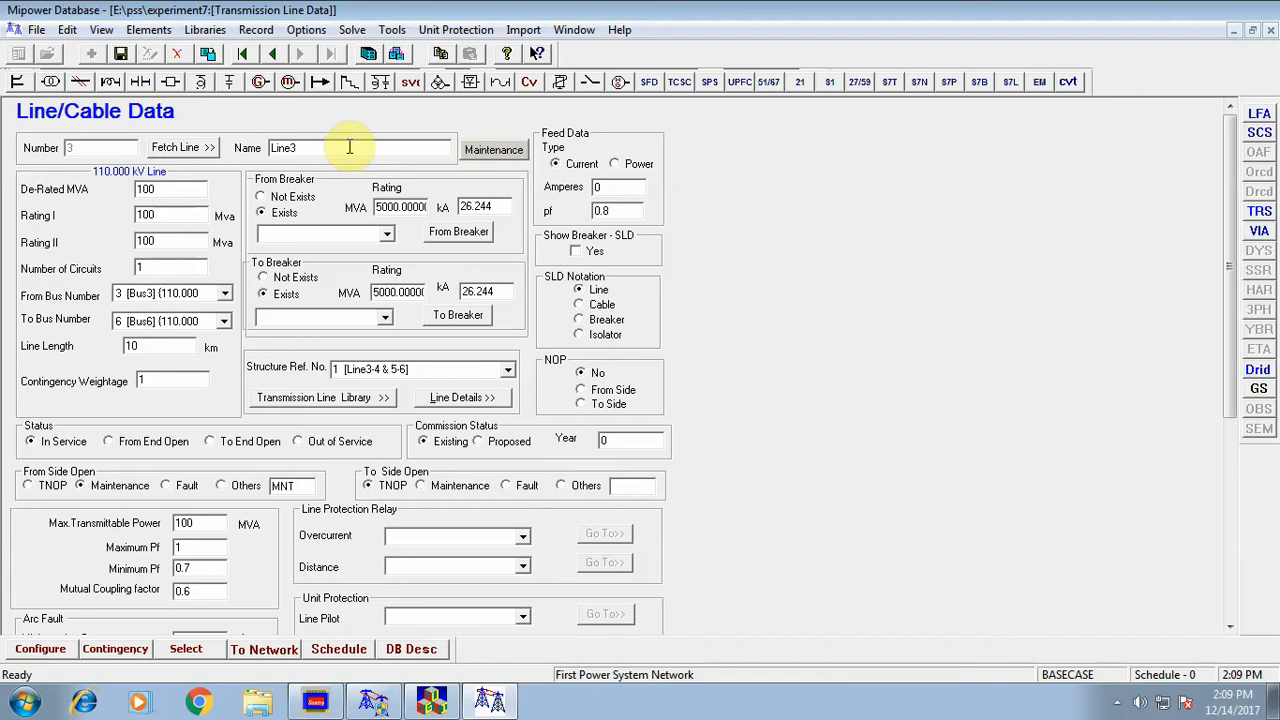
Name the line between Bus3 and Bus6 Line3-6 and set its length to 40 km.
{"action": "type", "text": "3"}
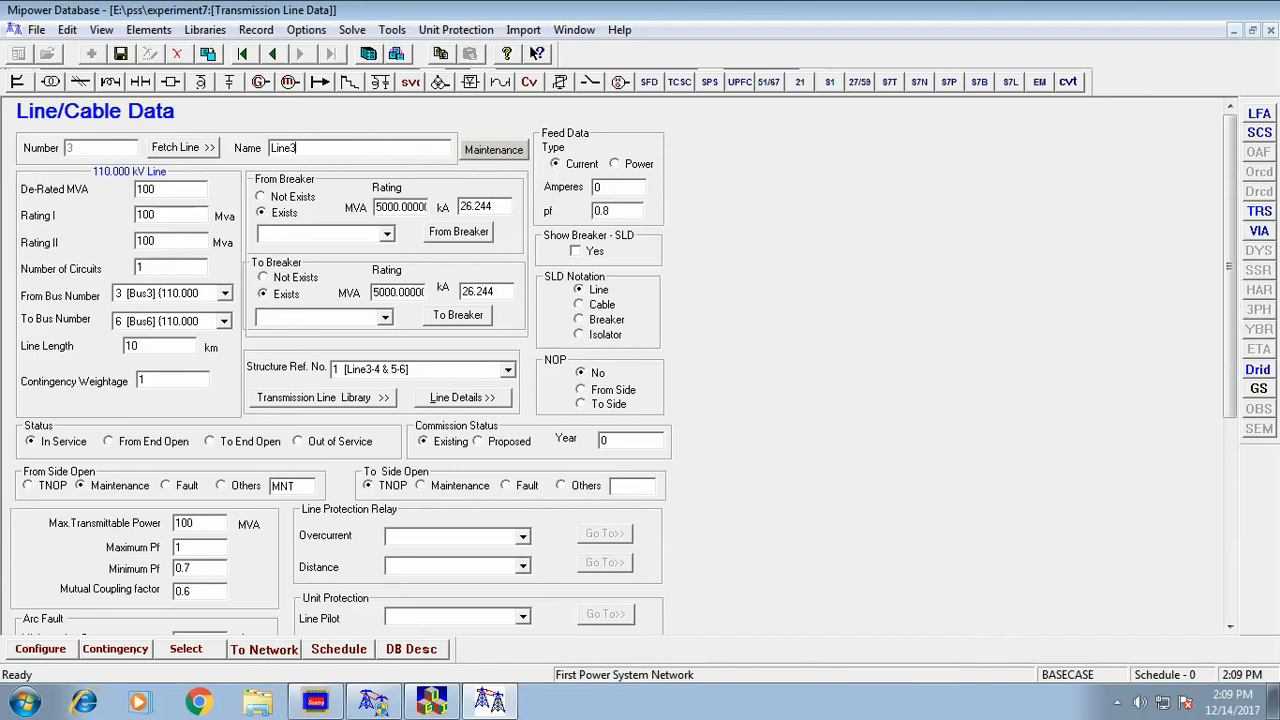
{"action": "type", "text": "-6"}
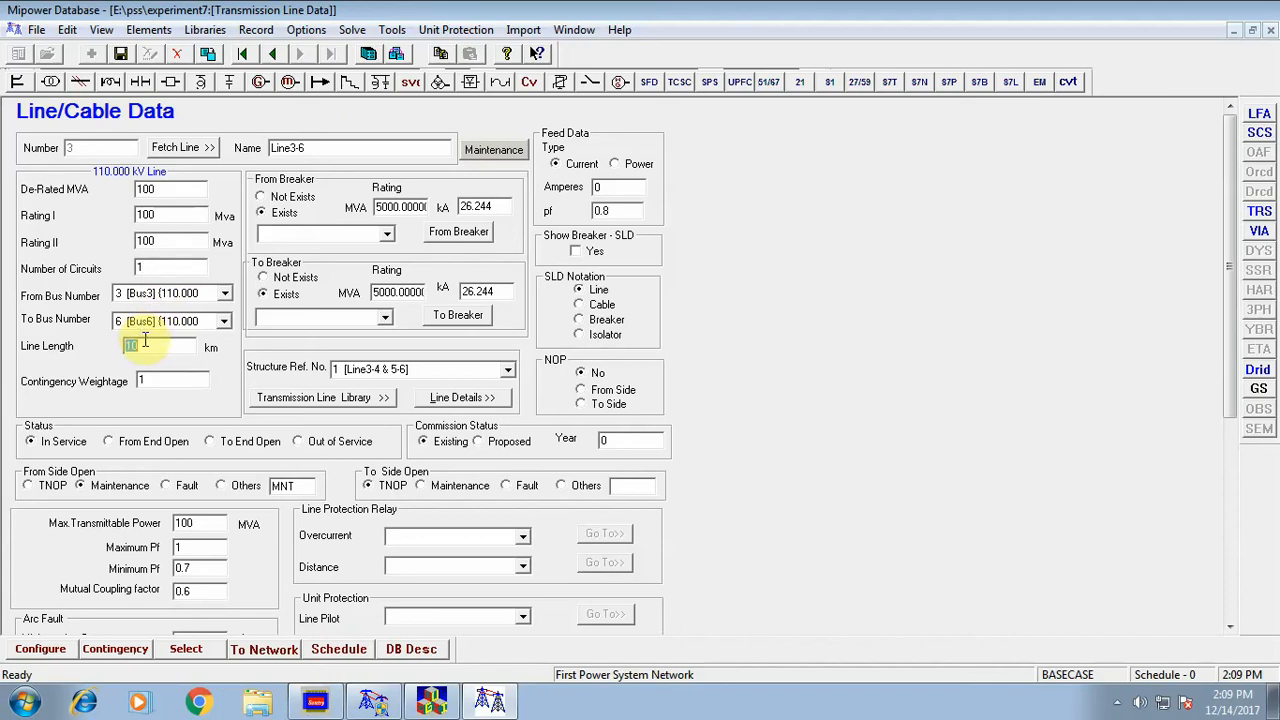
{"action": "type", "text": "4"}
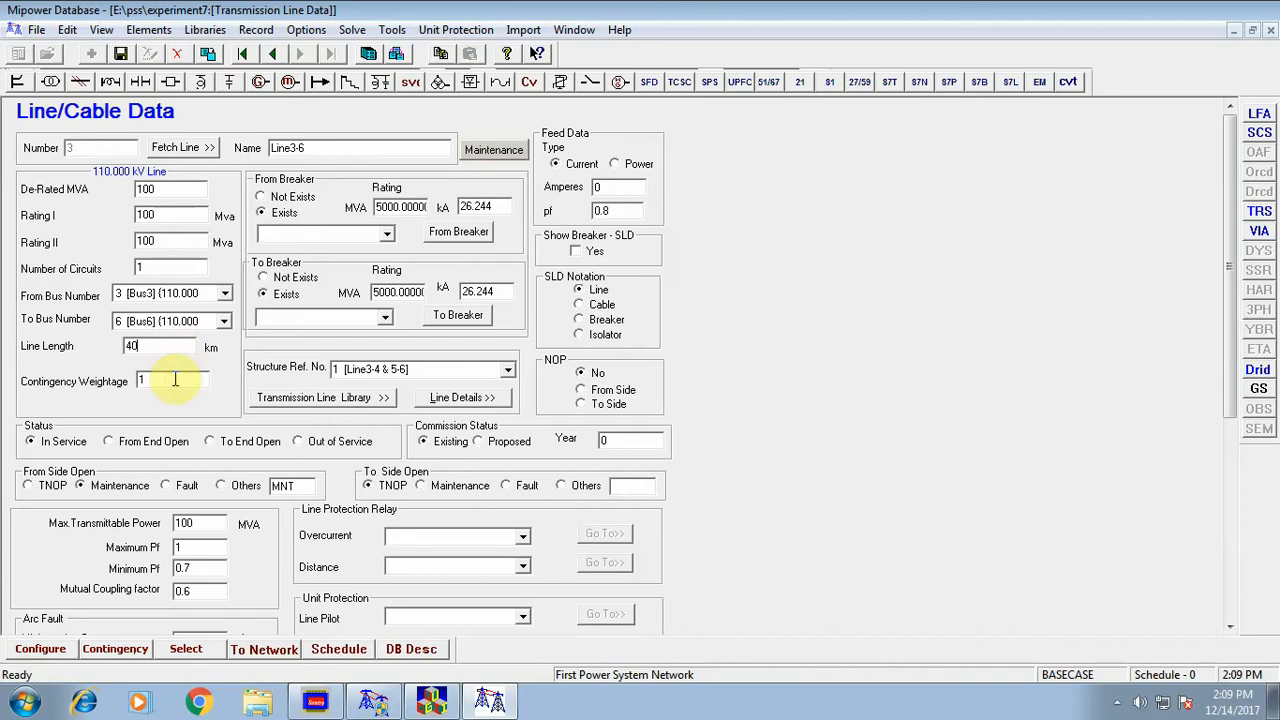
Check Line3-6's from and to breaker MVA ratings and set its structure reference number to 3.
{"action": "double_click", "coordinate": [409, 207]}
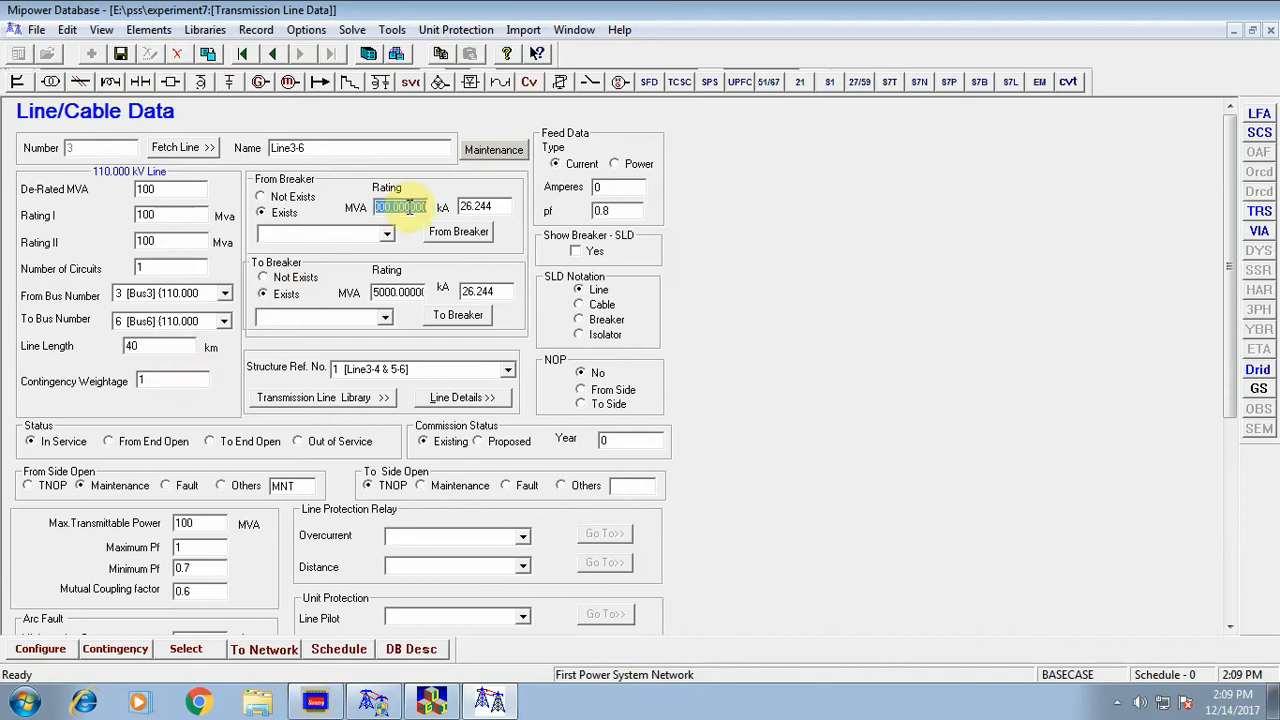
{"action": "left_click", "coordinate": [397, 292]}
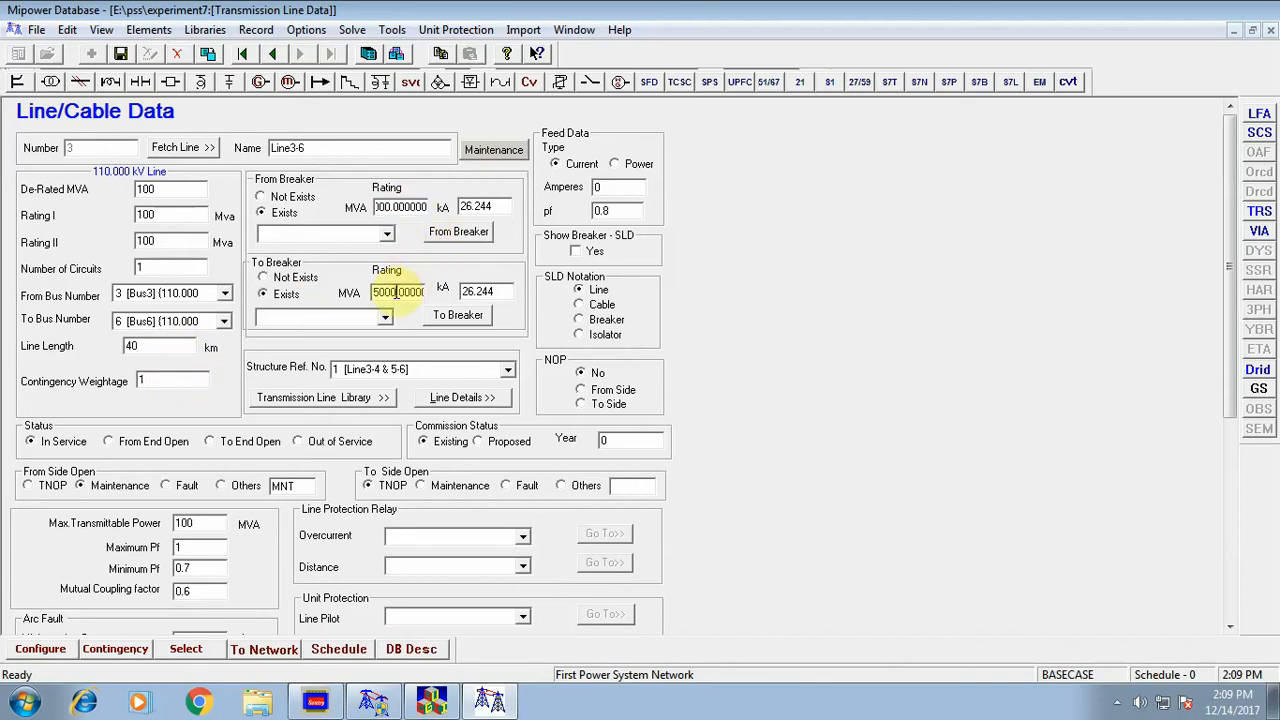
{"action": "double_click", "coordinate": [397, 292]}
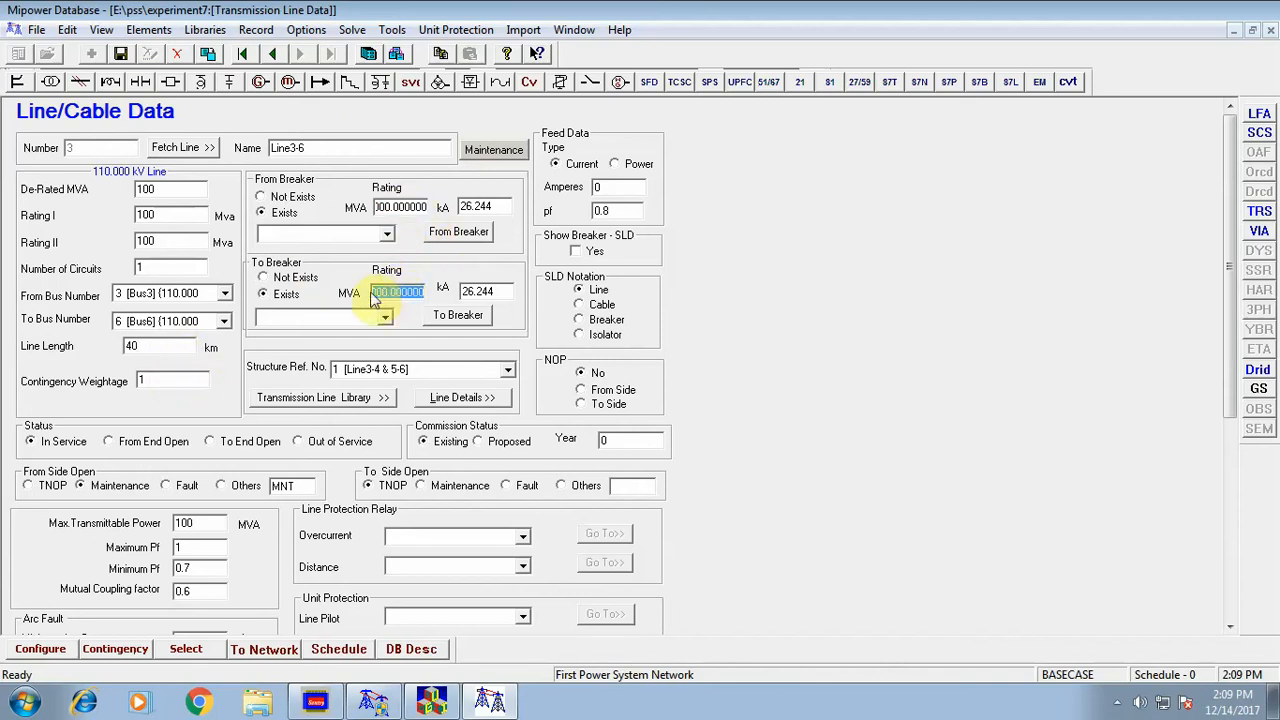
{"action": "left_click", "coordinate": [451, 372]}
{"action": "type", "text": "3"}
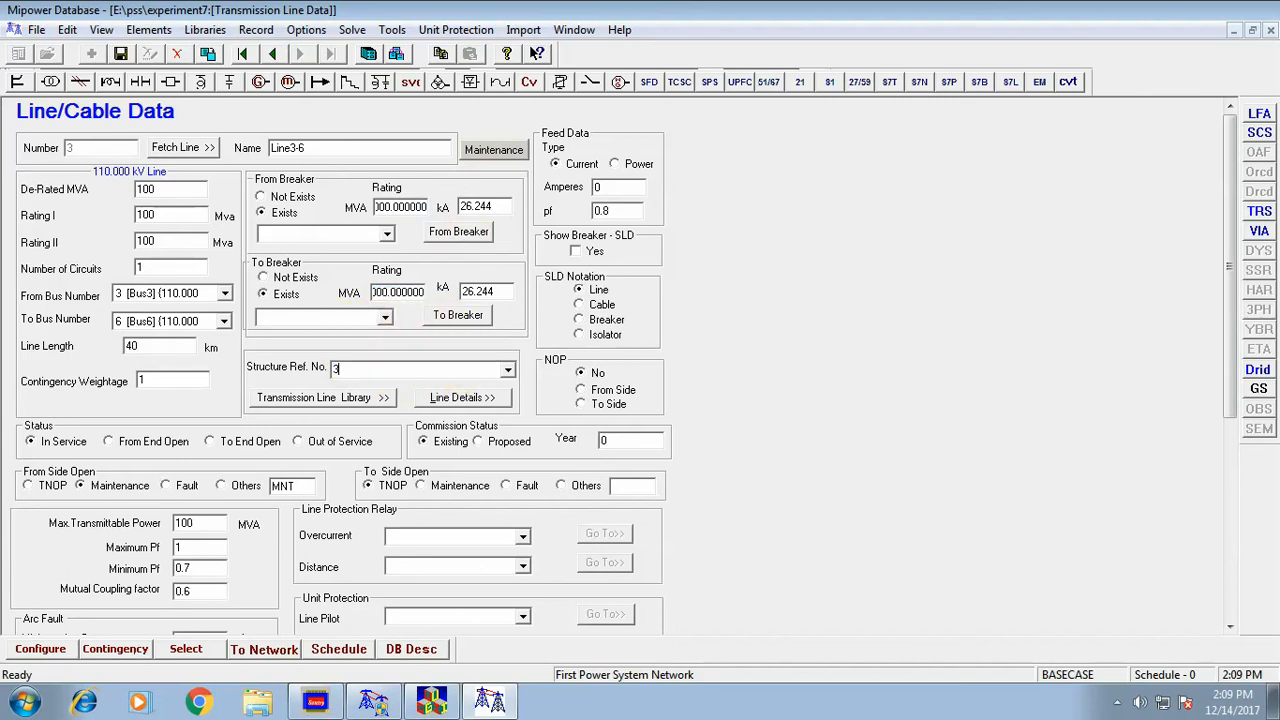
Define the line library entry Line3-6 with 0.2 pu positive sequence reactance, and save both it and the Line3-6 data.
{"action": "left_click", "coordinate": [341, 400]}
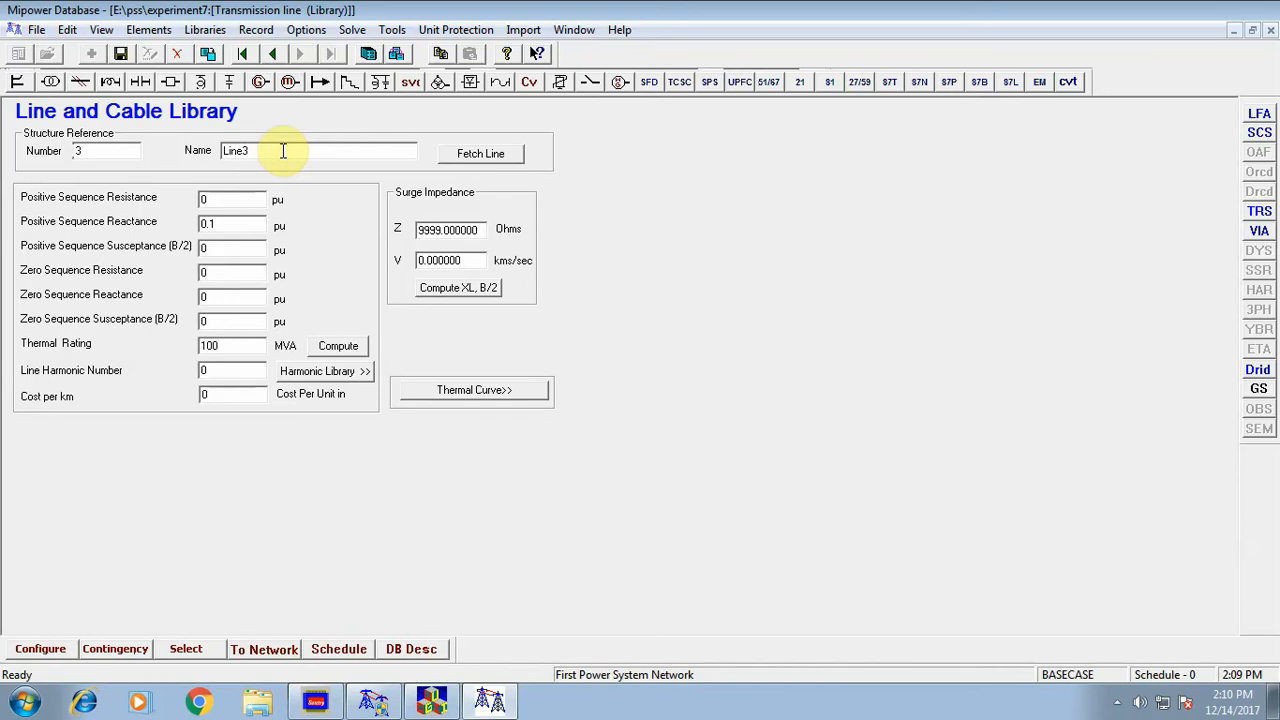
{"action": "type", "text": "-6"}
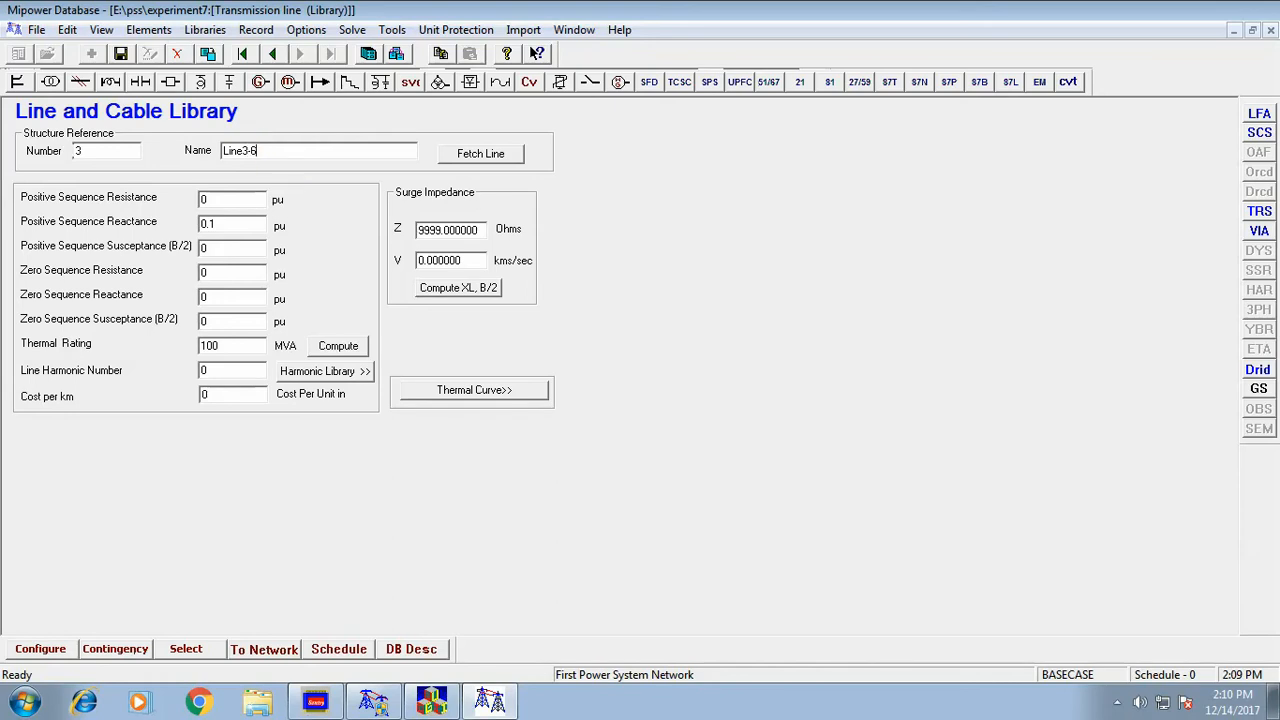
{"action": "double_click", "coordinate": [234, 225]}
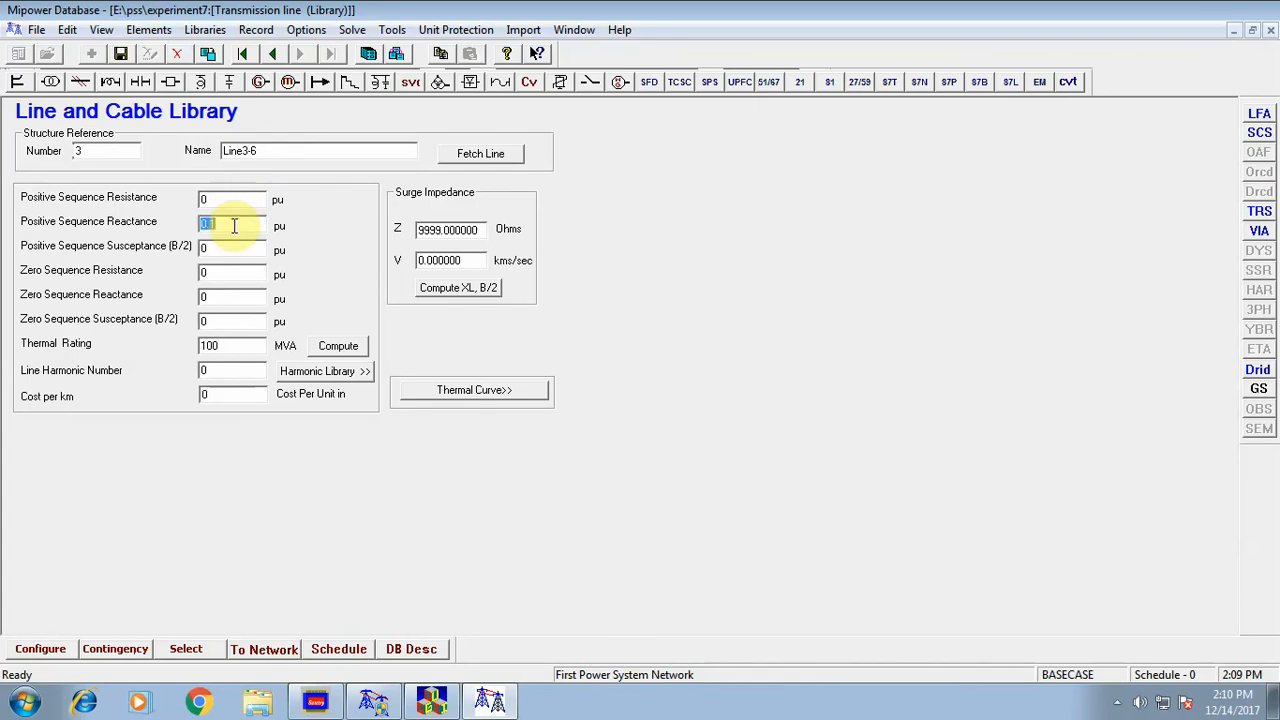
{"action": "type", "text": "0"}
{"action": "left_click", "coordinate": [222, 346]}
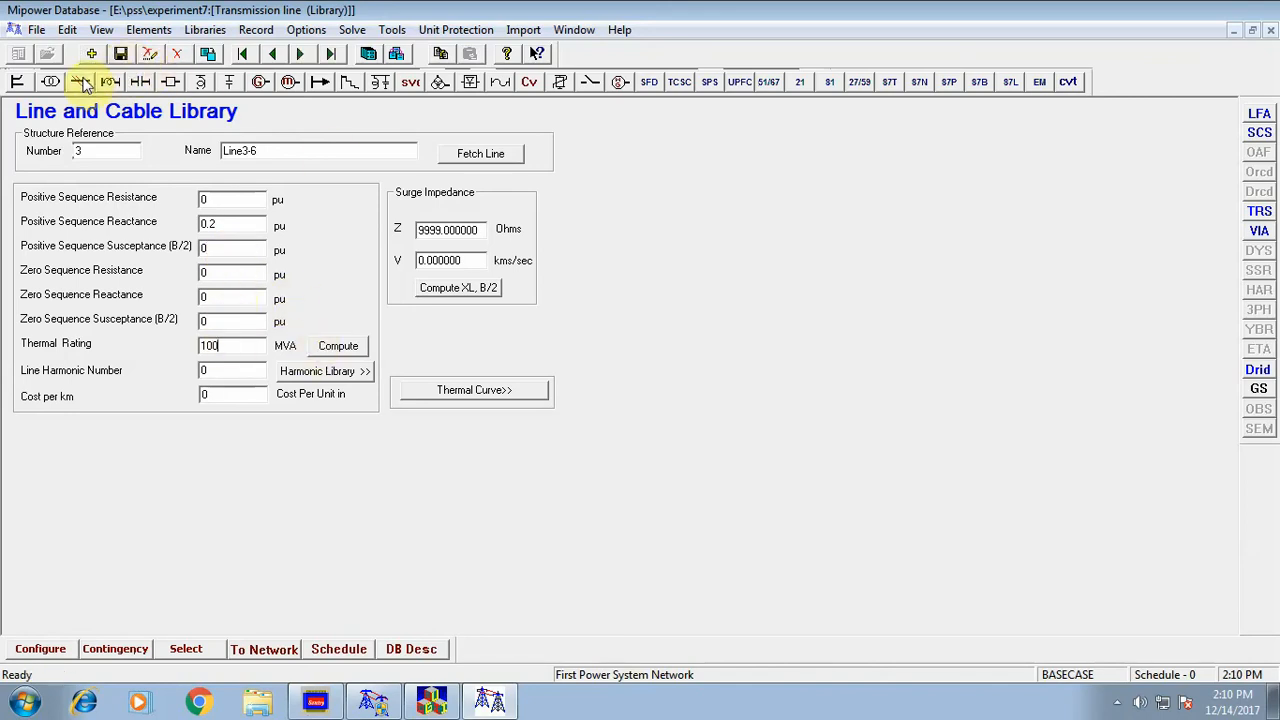
{"action": "left_click", "coordinate": [82, 84]}
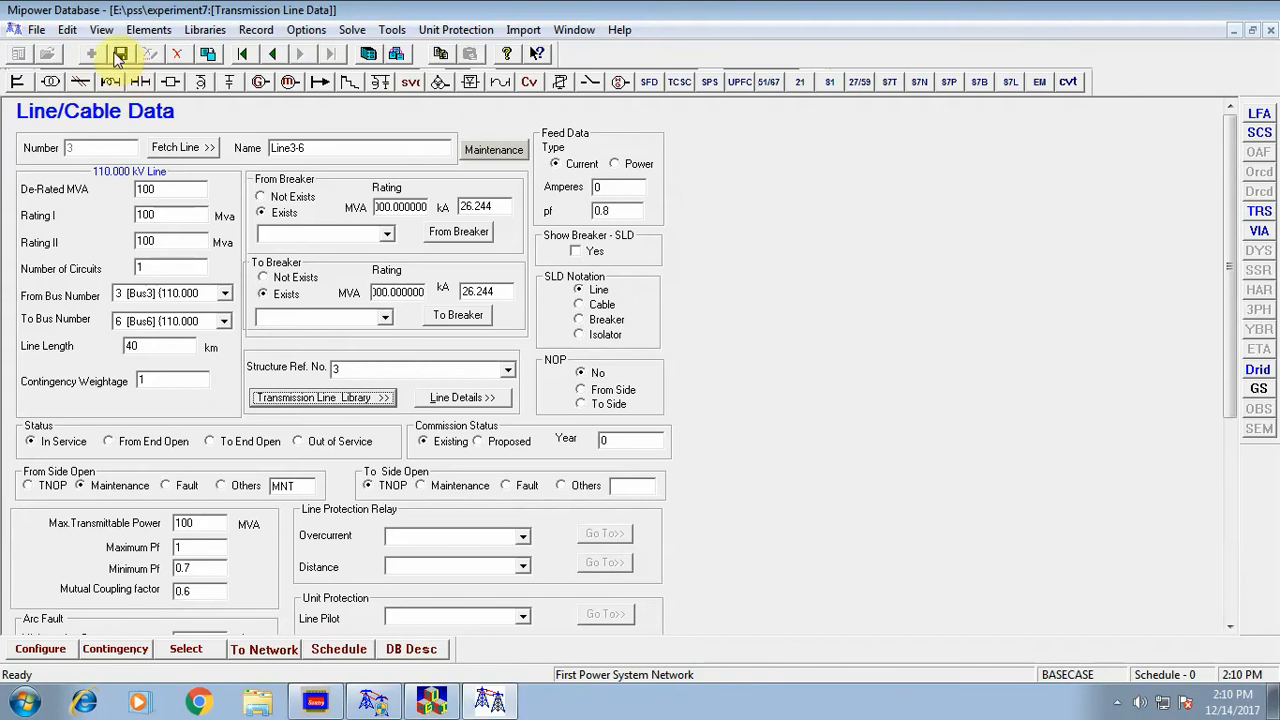
{"action": "left_click", "coordinate": [118, 56]}
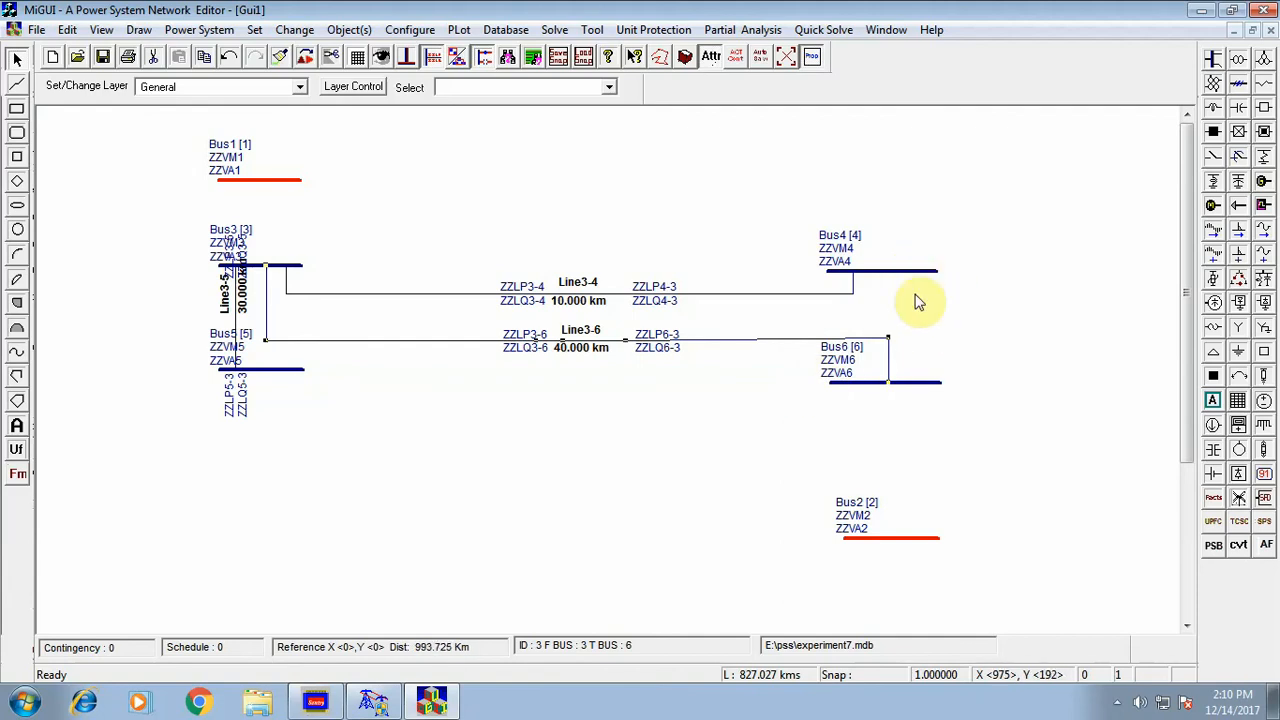
Draw a vertical transmission line from Bus4 to Bus6 and accept the default element ID.
{"action": "left_click", "coordinate": [1240, 85]}
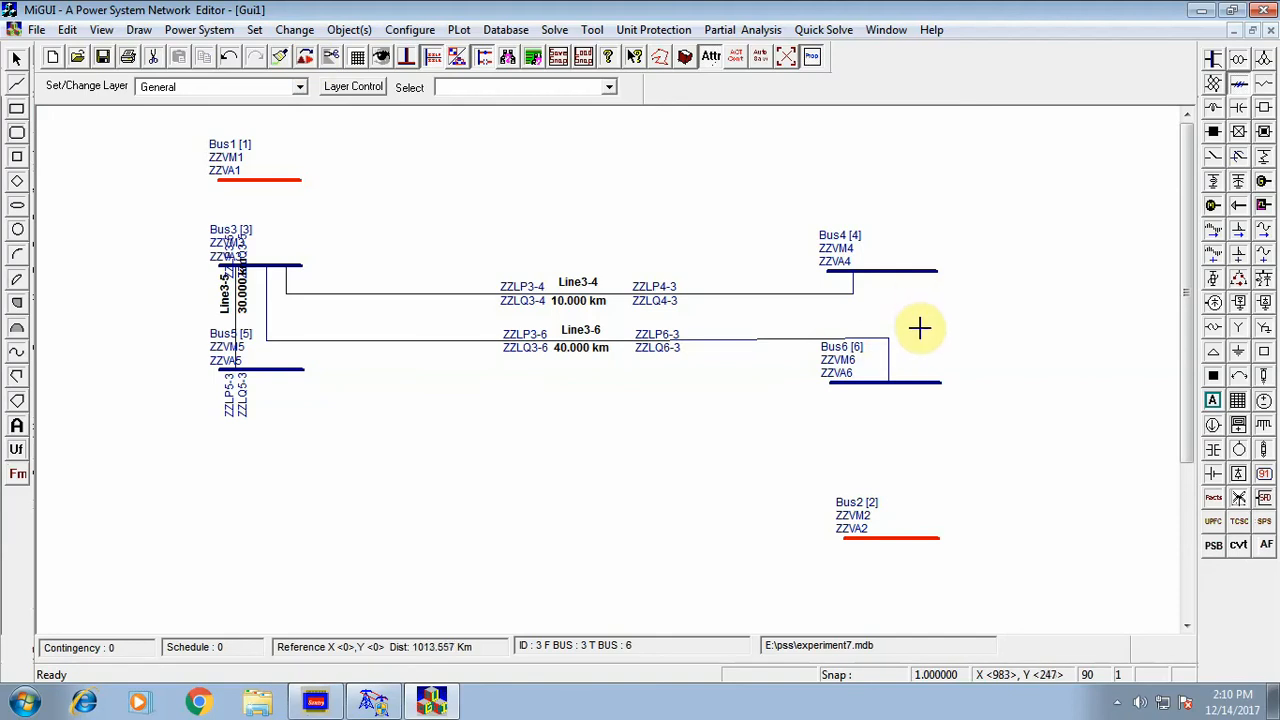
{"action": "left_click_drag", "start_coordinate": [919, 323], "coordinate": [919, 276]}
{"action": "left_click", "coordinate": [920, 276]}
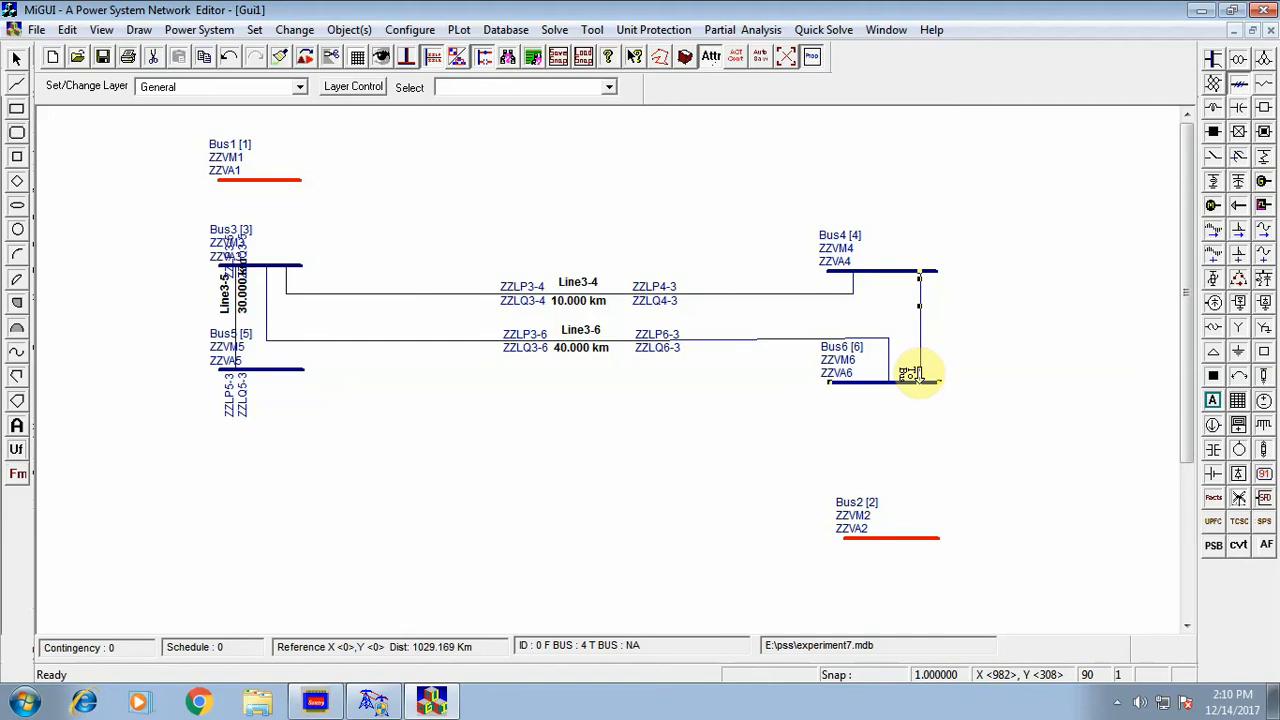
{"action": "left_click", "coordinate": [914, 378]}
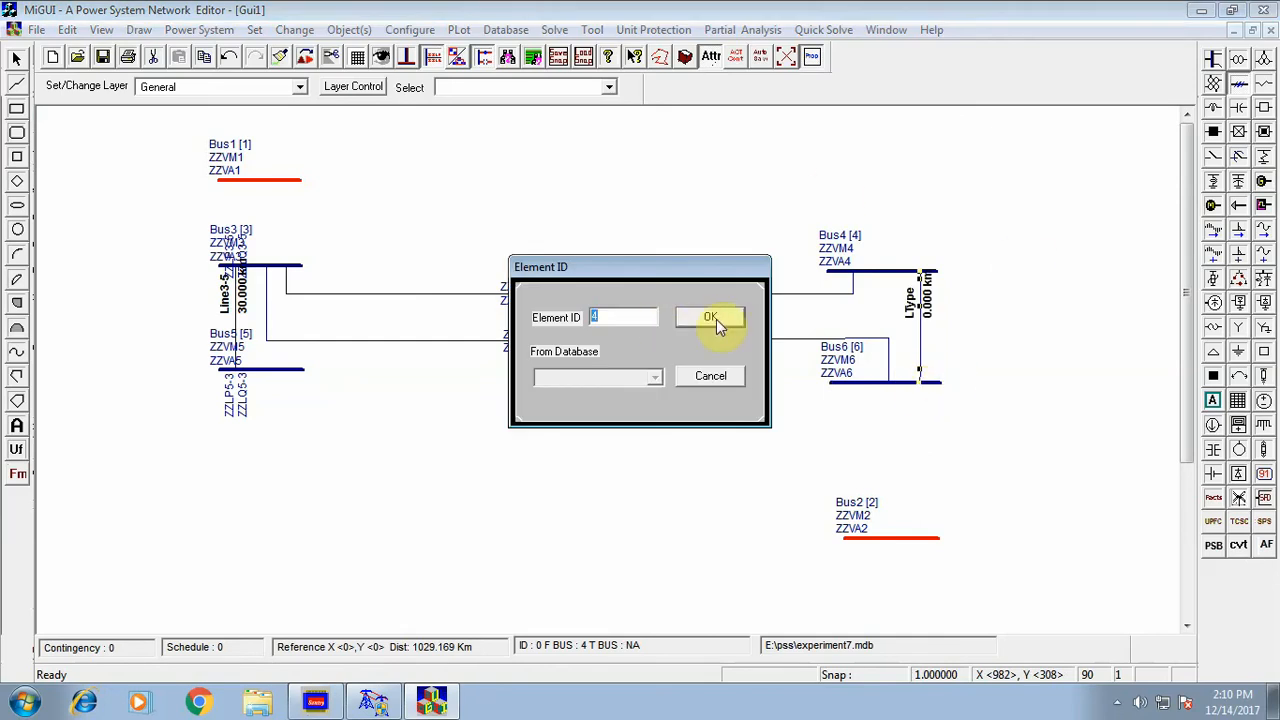
{"action": "left_click", "coordinate": [710, 318]}
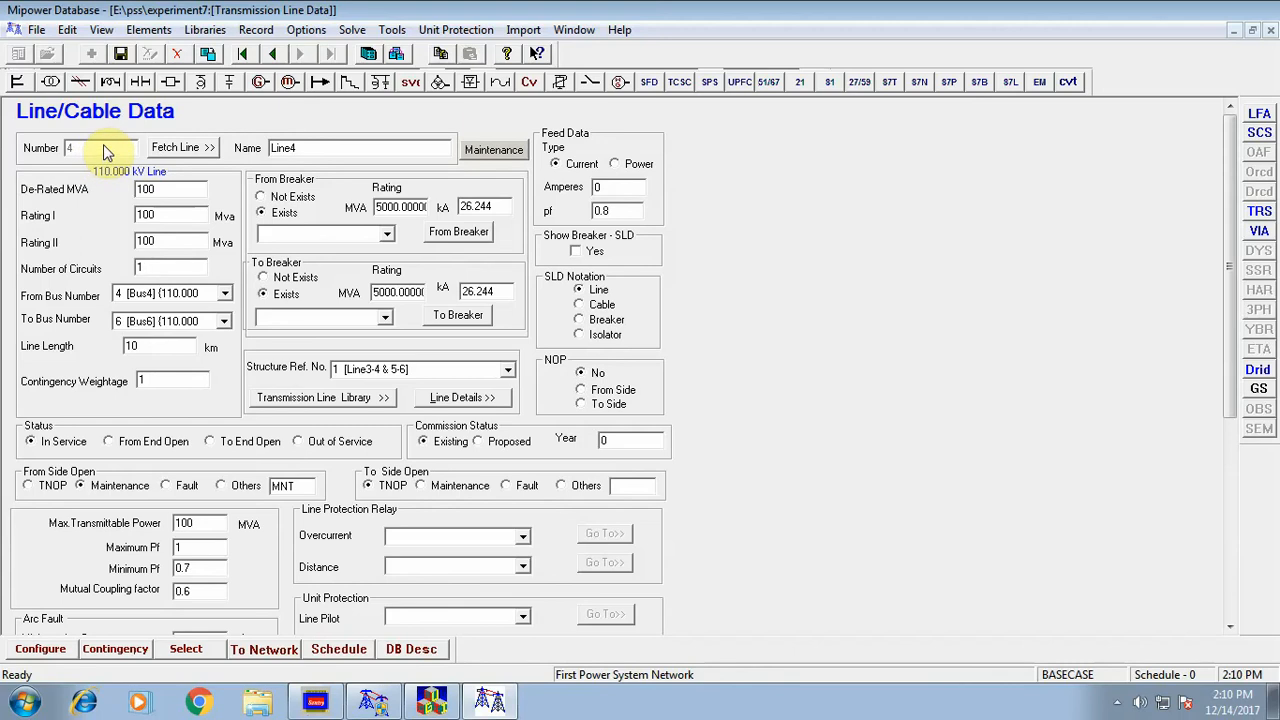
Name the line between Bus4 and Bus6 Line4-6 and set its length to 30 km.
{"action": "left_click", "coordinate": [329, 149]}
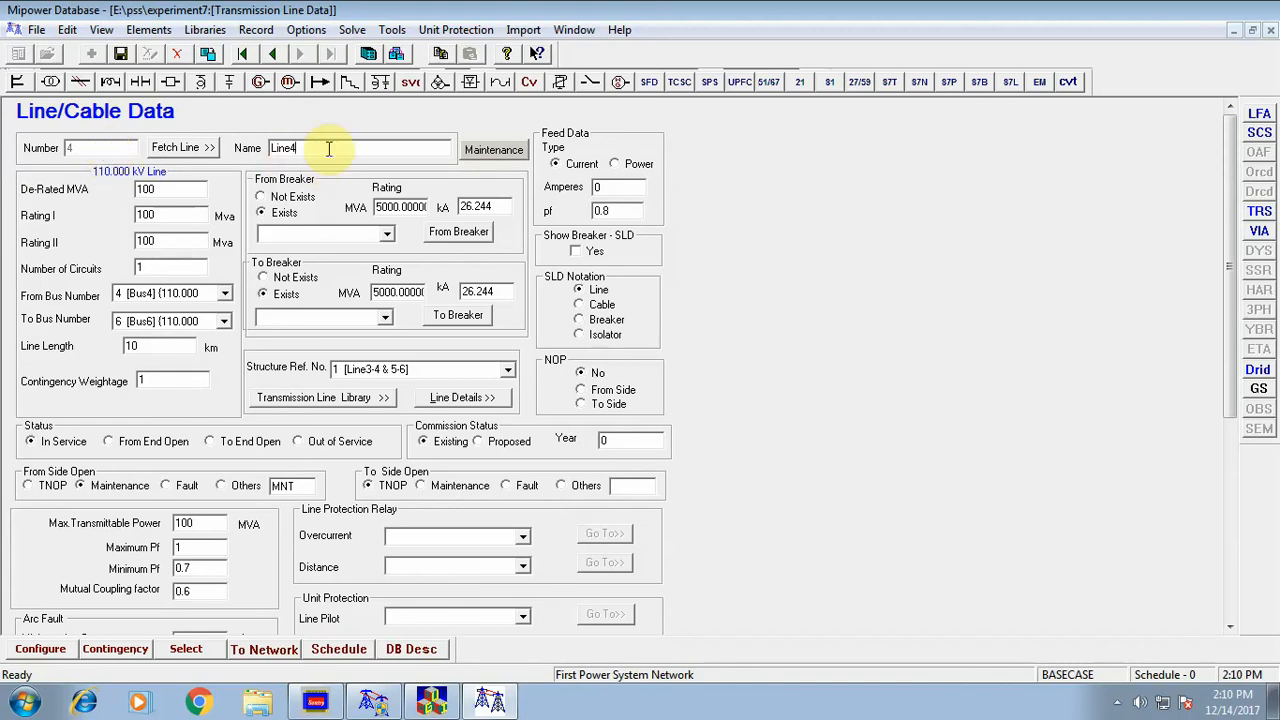
{"action": "type", "text": "-6"}
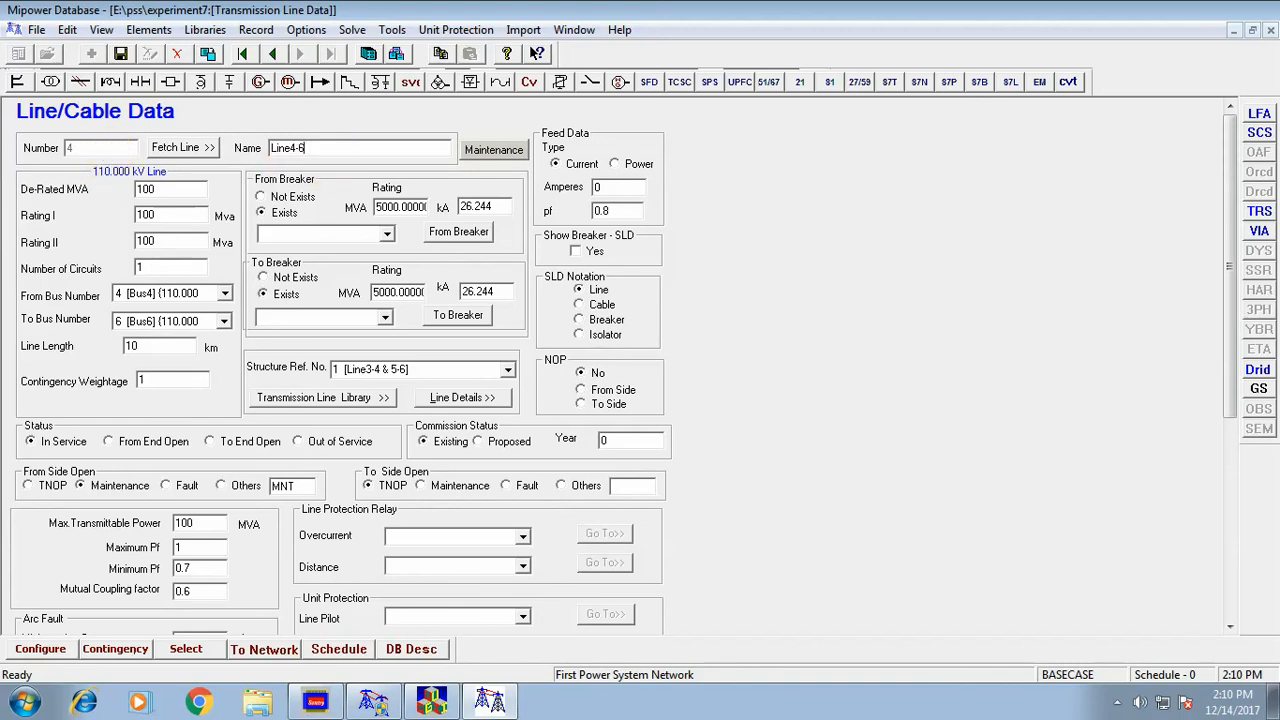
{"action": "left_click", "coordinate": [192, 190]}
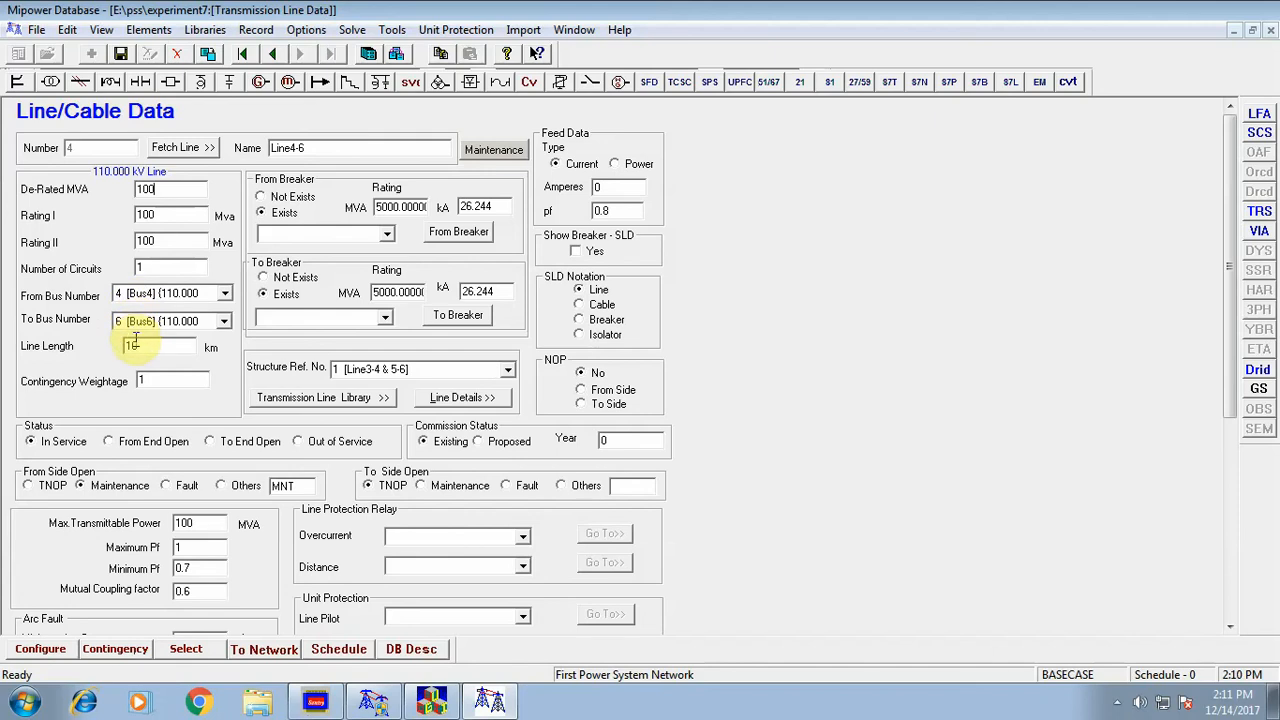
{"action": "left_click_drag", "start_coordinate": [160, 348], "coordinate": [96, 344]}
{"action": "type", "text": "3"}
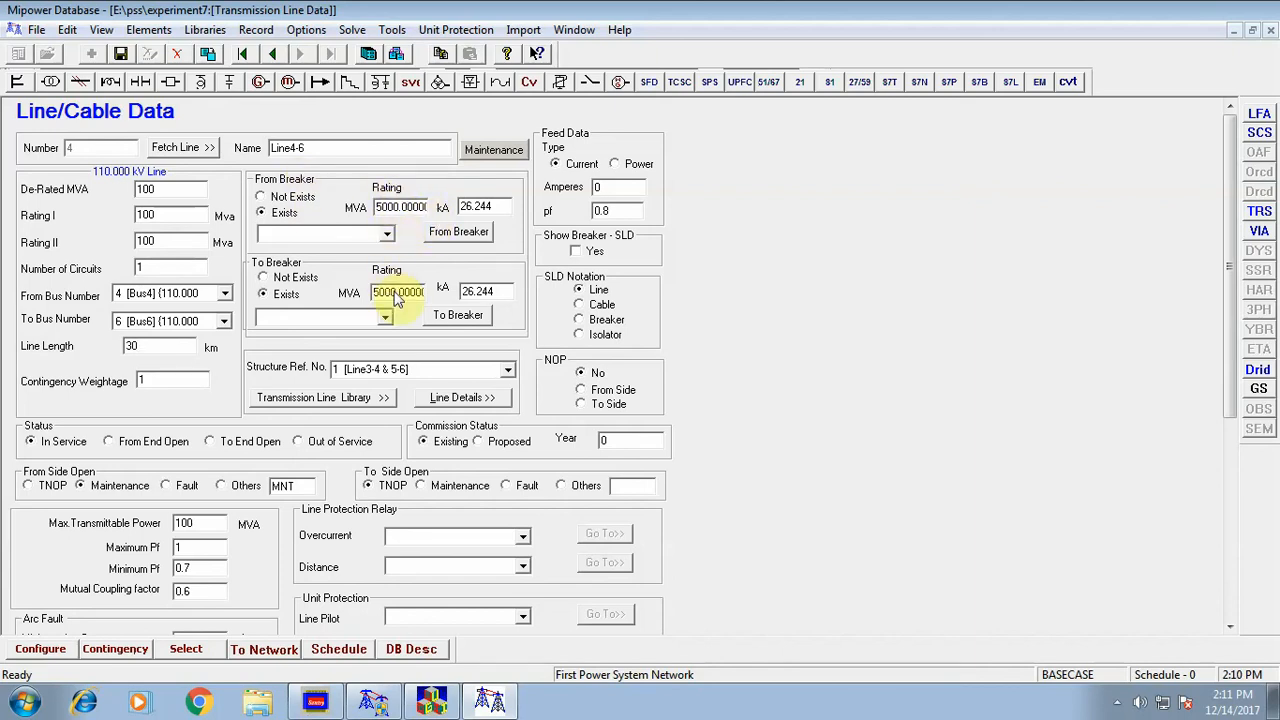
Assign structure reference number 2 to Line4-6 after checking that library entry, and save the line data.
{"action": "left_click", "coordinate": [435, 369]}
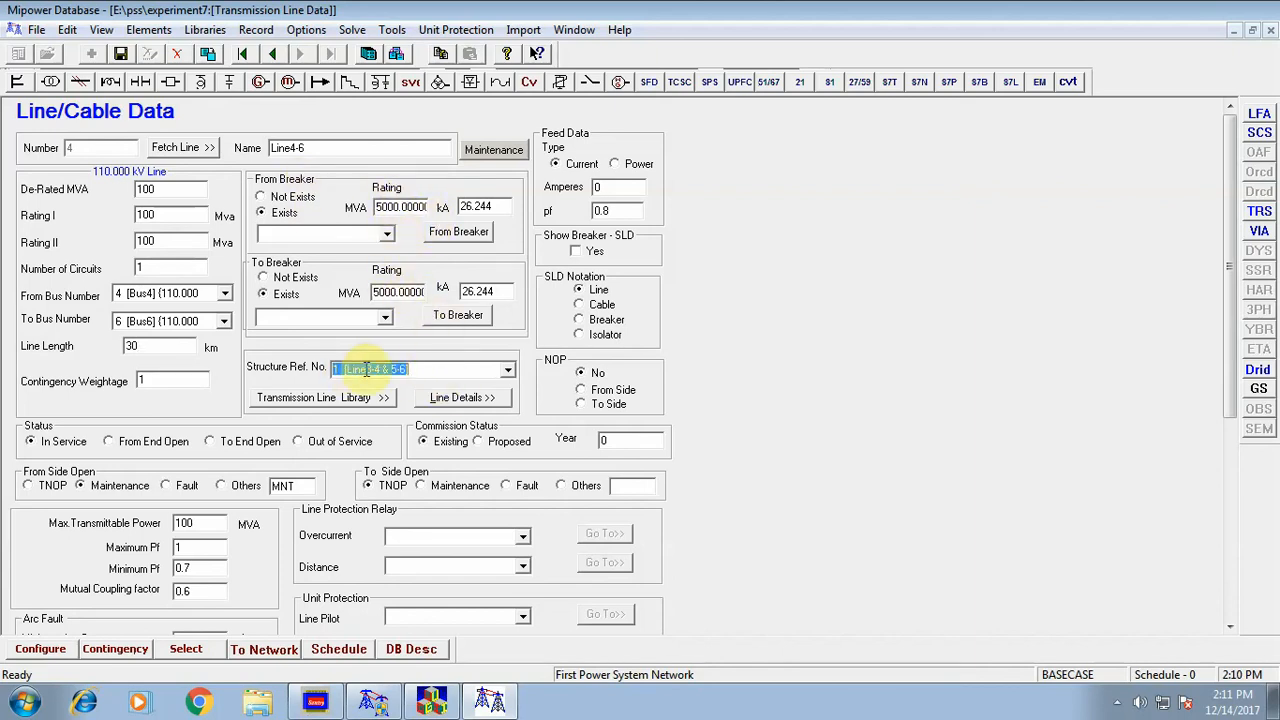
{"action": "type", "text": "2"}
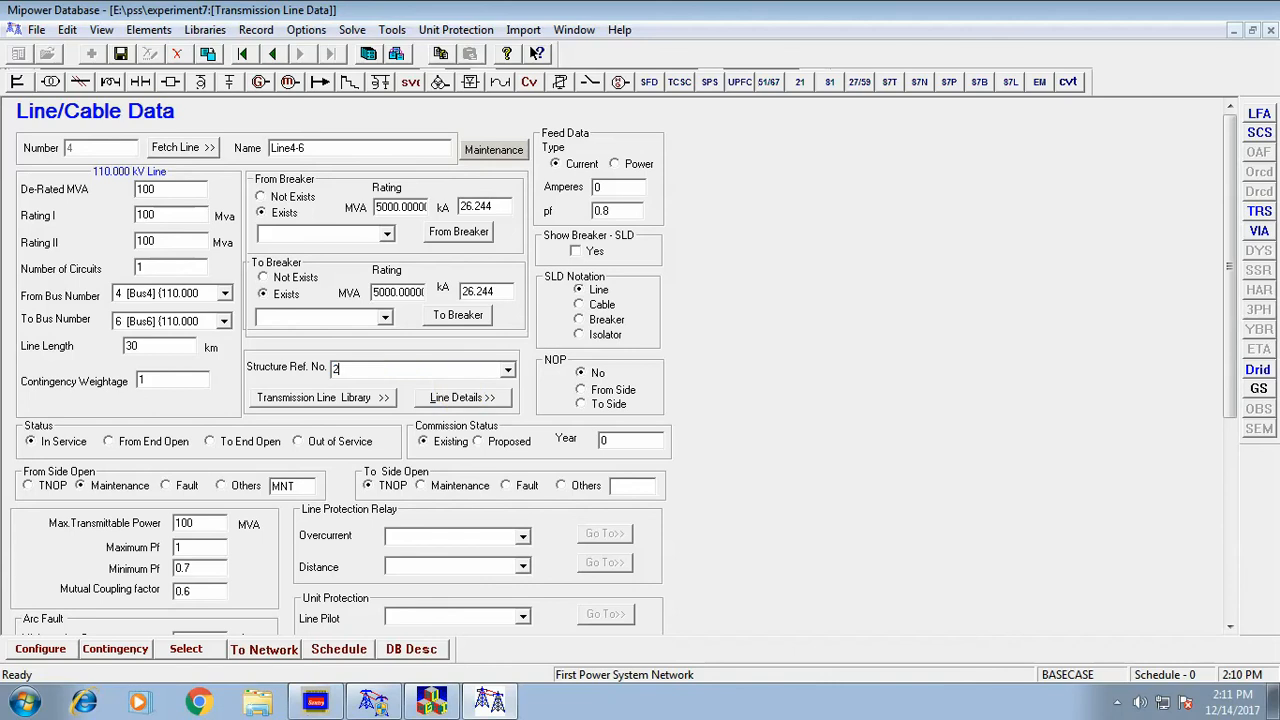
{"action": "left_click", "coordinate": [308, 400]}
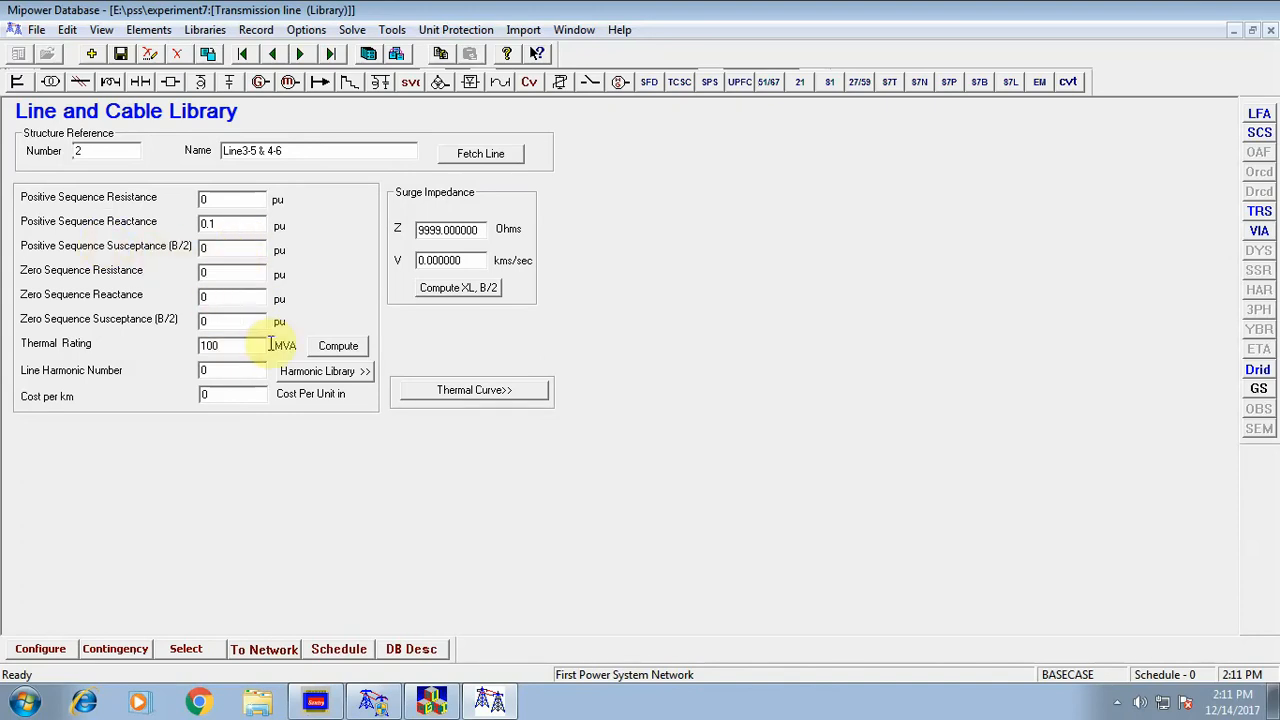
{"action": "left_click", "coordinate": [109, 83]}
{"action": "left_click", "coordinate": [120, 53]}
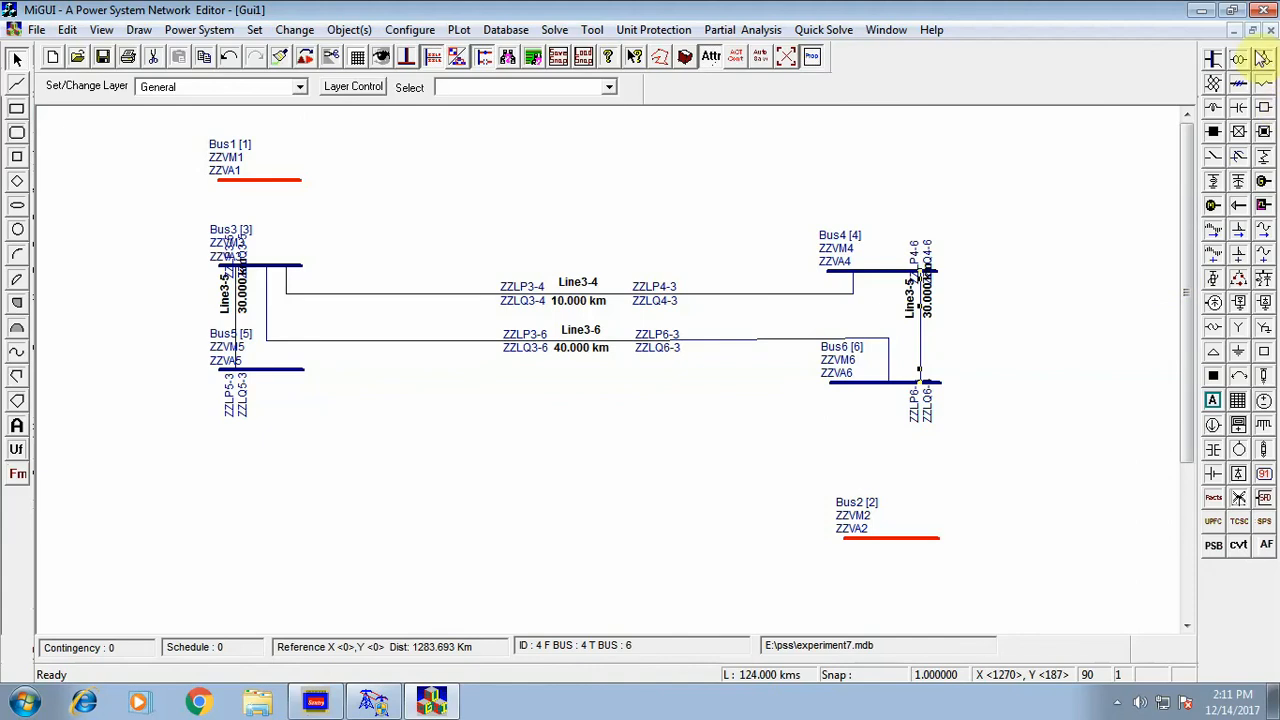
Draw a horizontal transmission line from Bus5 to Bus6 below Line3-6 and accept the default element ID.
{"action": "left_click", "coordinate": [1238, 88]}
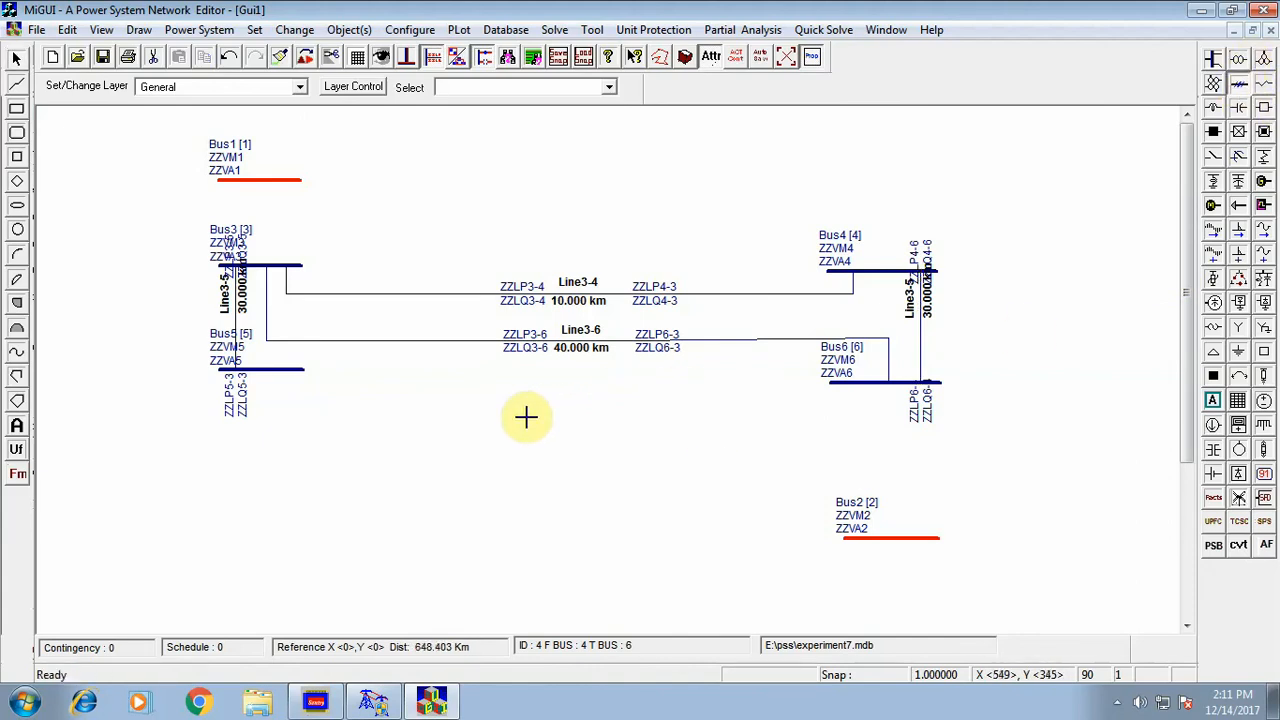
{"action": "left_click", "coordinate": [306, 57]}
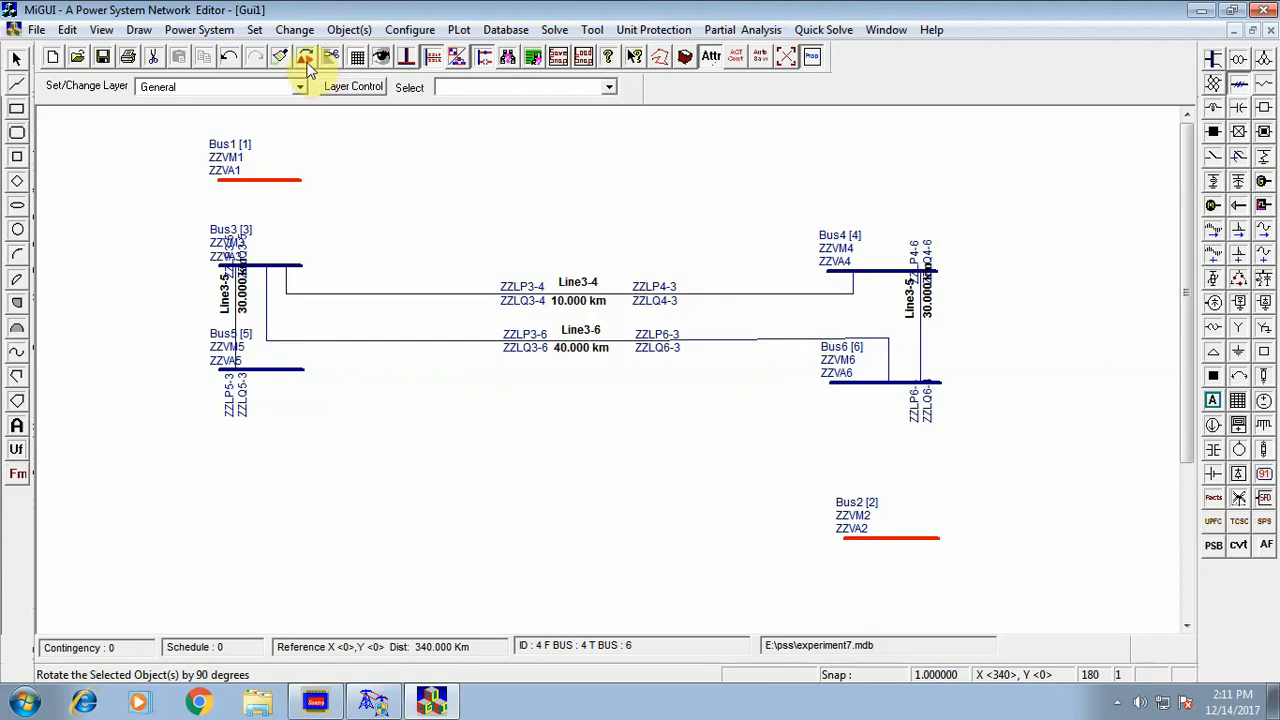
{"action": "left_click", "coordinate": [306, 57]}
{"action": "left_click", "coordinate": [306, 57]}
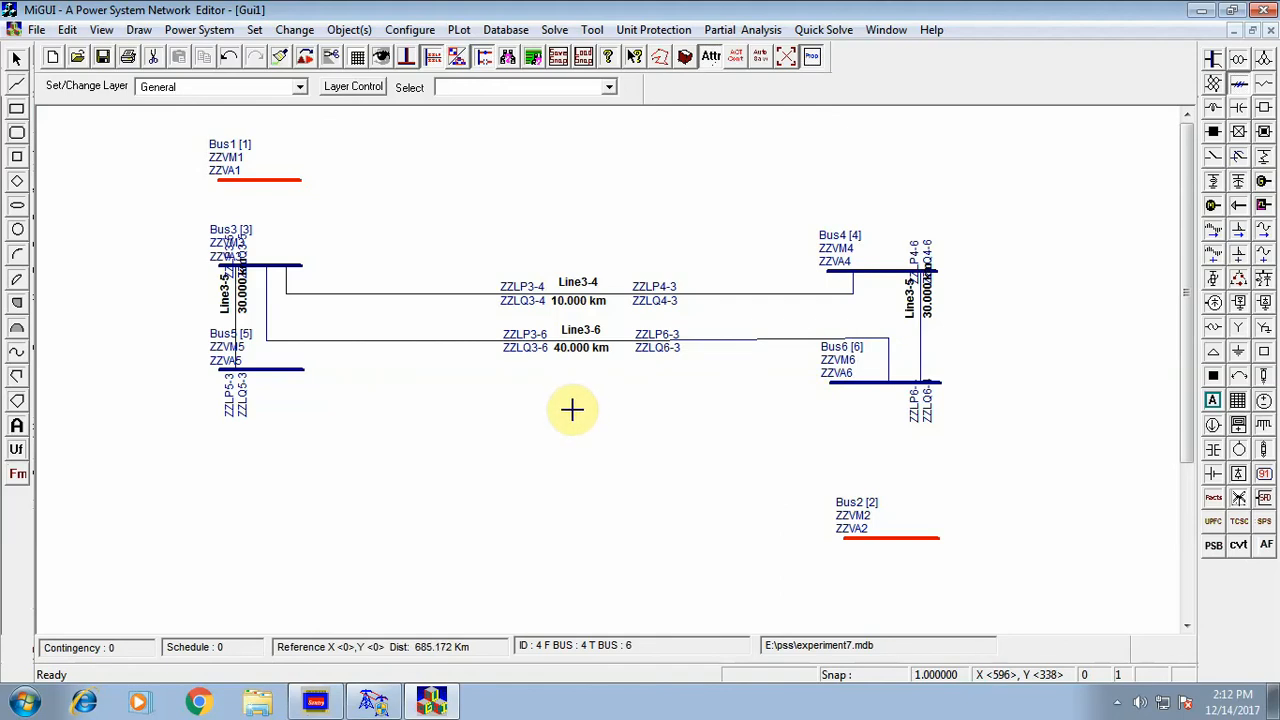
{"action": "left_click", "coordinate": [617, 415]}
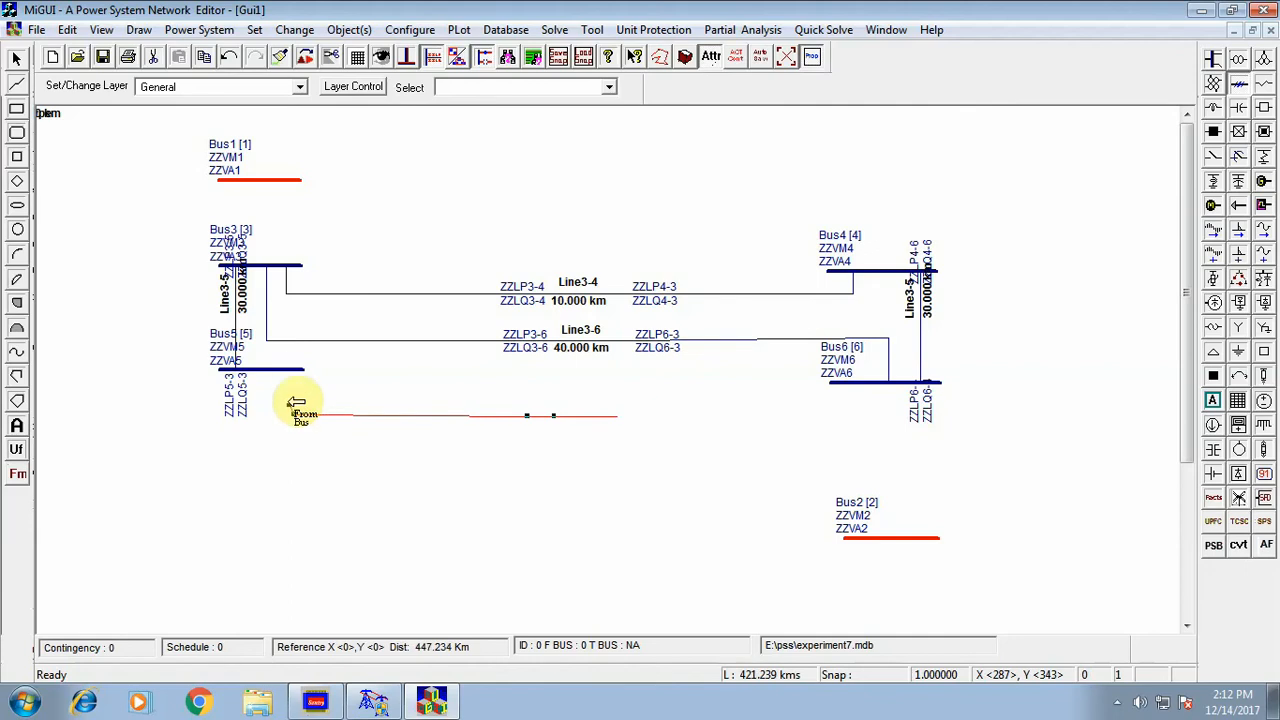
{"action": "left_click", "coordinate": [294, 370]}
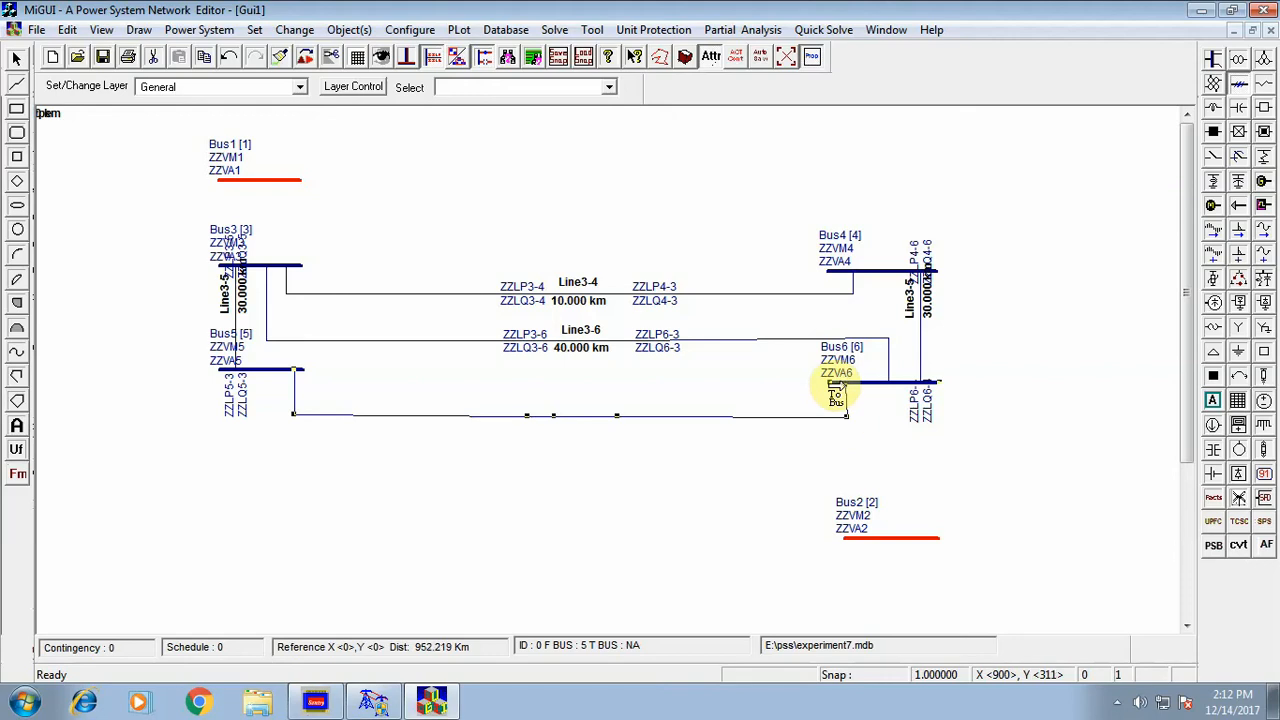
{"action": "left_click", "coordinate": [836, 393]}
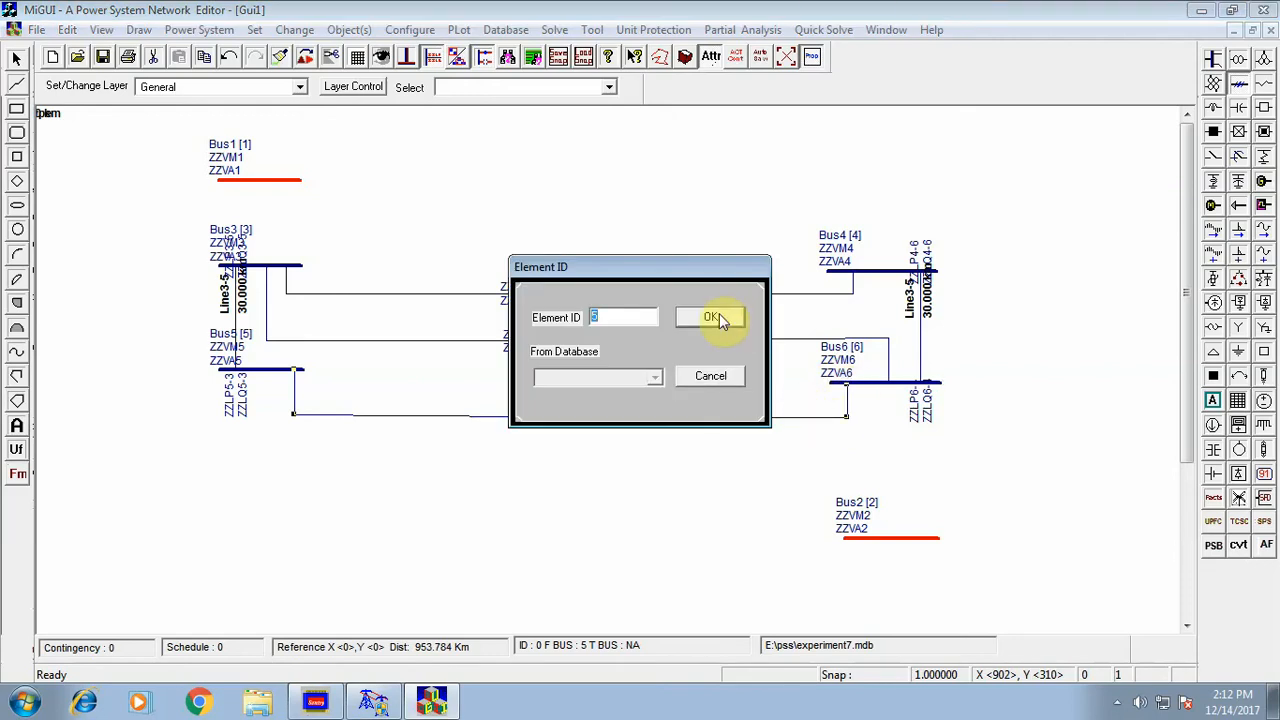
{"action": "left_click", "coordinate": [719, 313]}
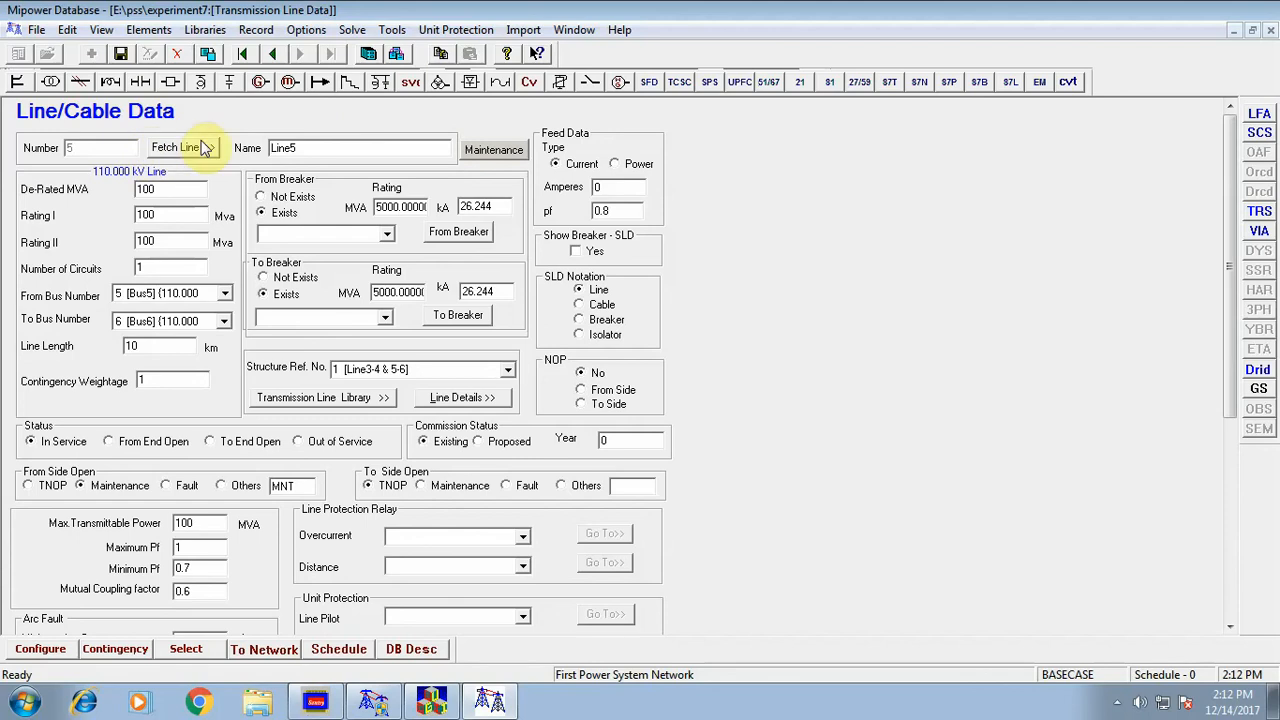
Name the line between Bus5 and Bus6 Line5-6 and set its structure reference number to 1.
{"action": "left_click", "coordinate": [333, 148]}
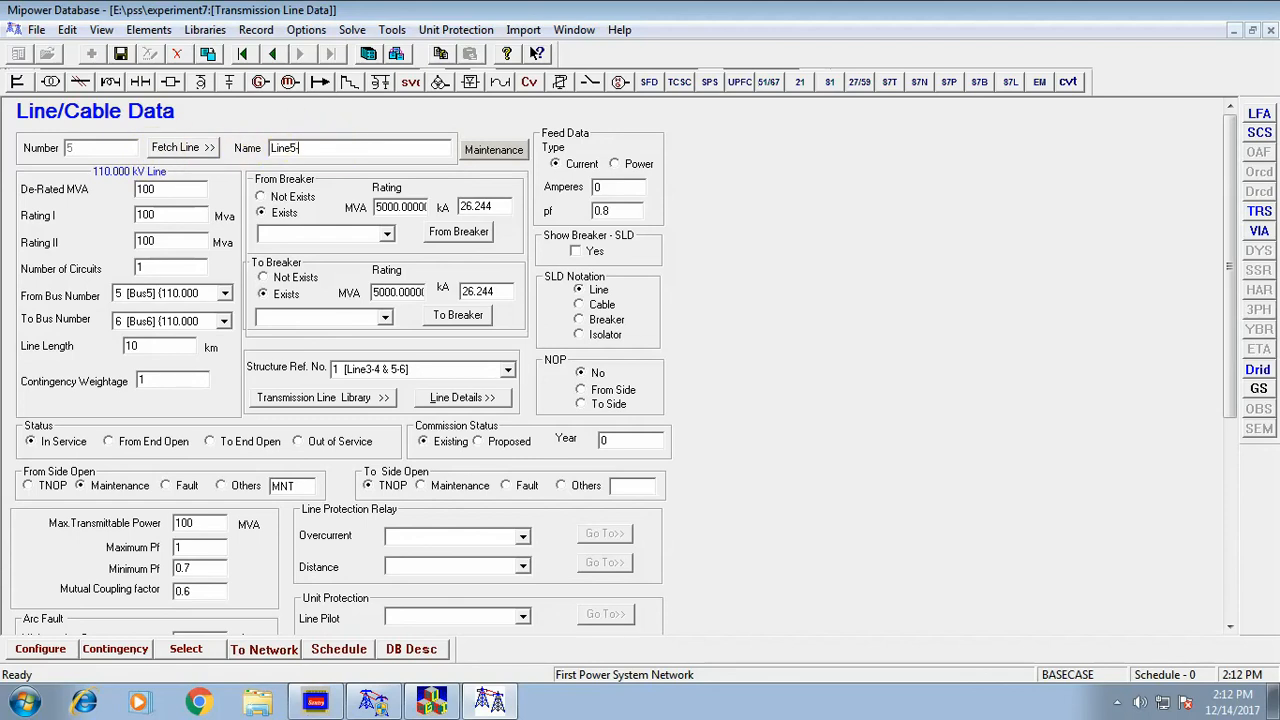
{"action": "left_click", "coordinate": [180, 193]}
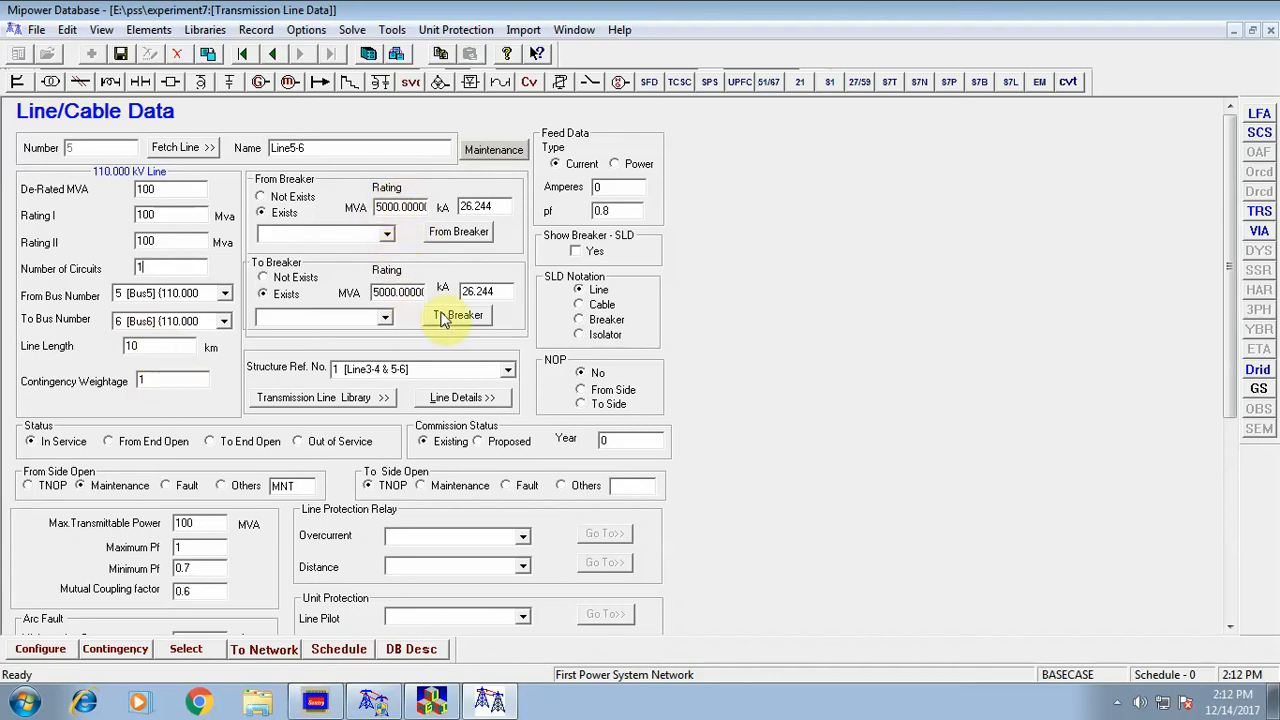
{"action": "double_click", "coordinate": [441, 369]}
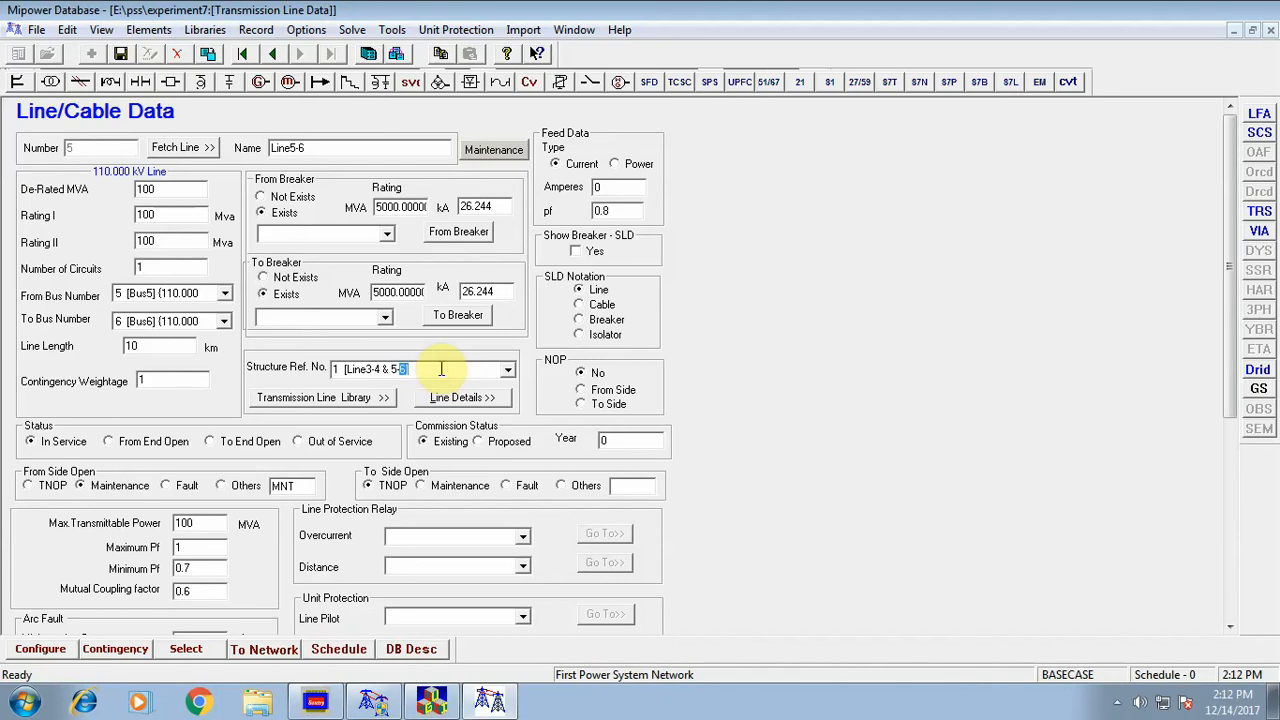
{"action": "left_click_drag", "start_coordinate": [441, 369], "coordinate": [325, 364]}
{"action": "type", "text": "1"}
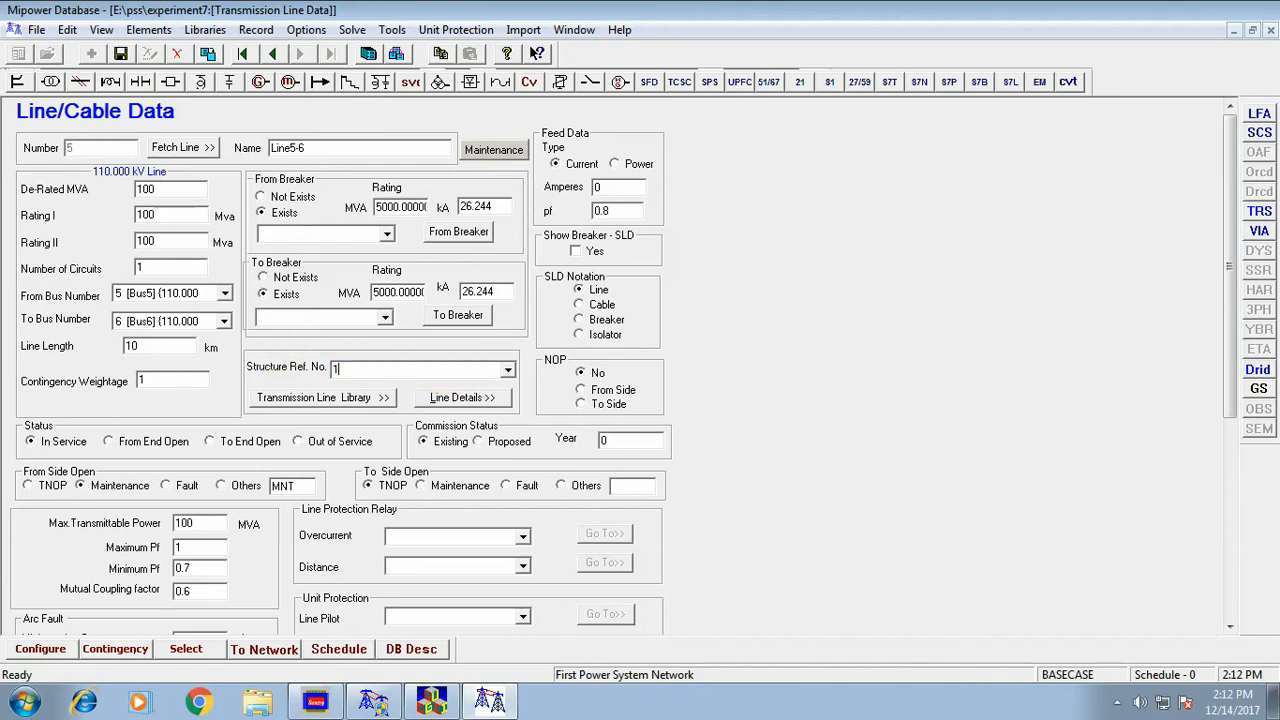
Check the line library entry Line3-4 & 5-6 and save the Line5-6 data.
{"action": "left_click", "coordinate": [334, 398]}
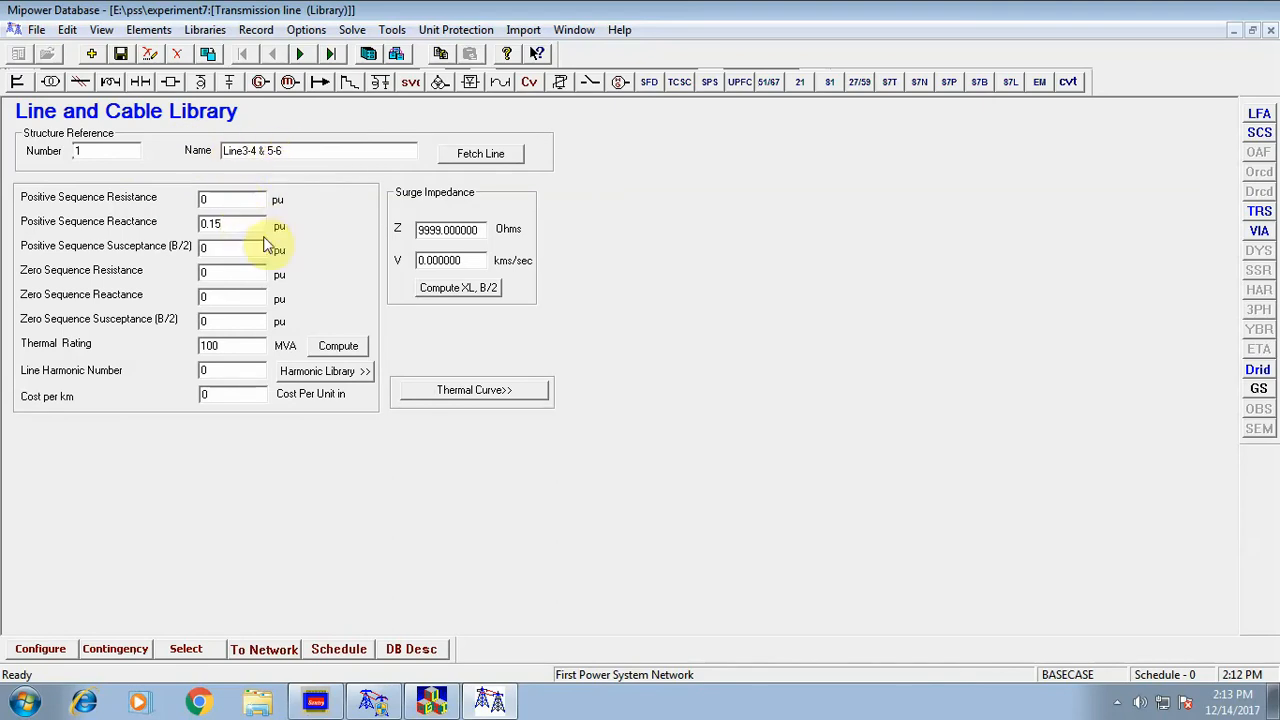
{"action": "left_click", "coordinate": [203, 252]}
{"action": "left_click", "coordinate": [82, 83]}
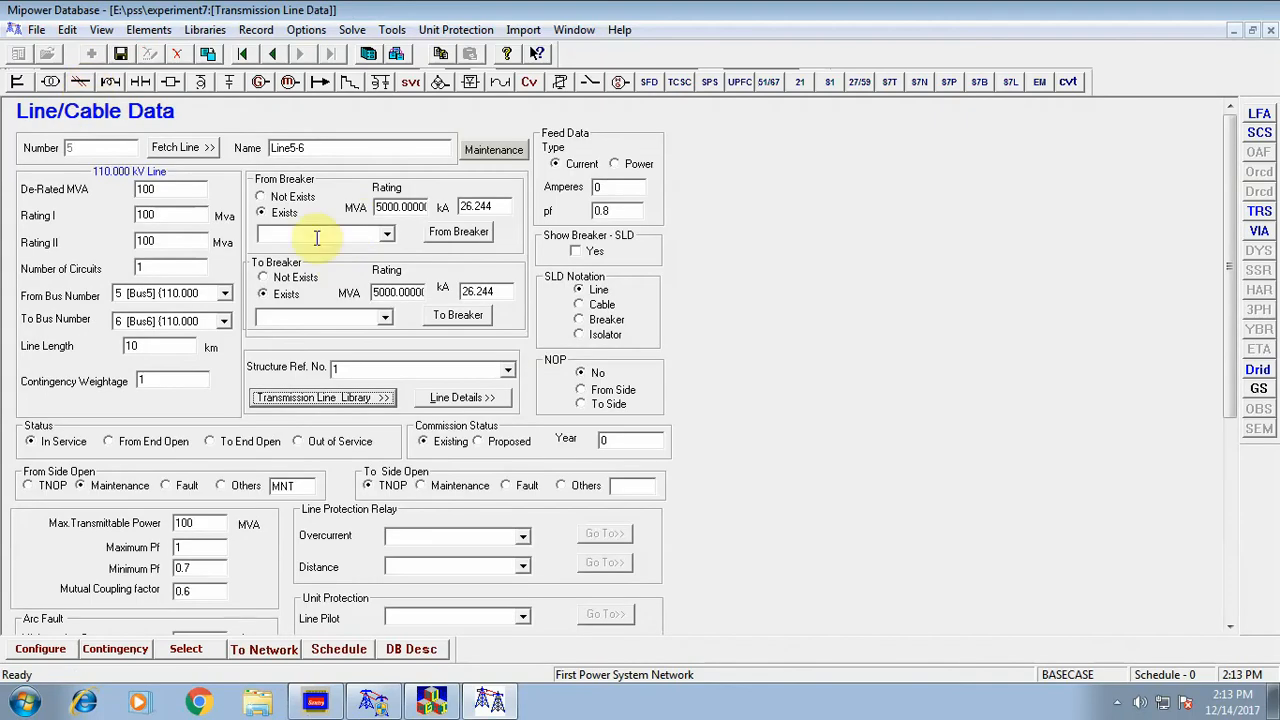
{"action": "left_click", "coordinate": [120, 55]}
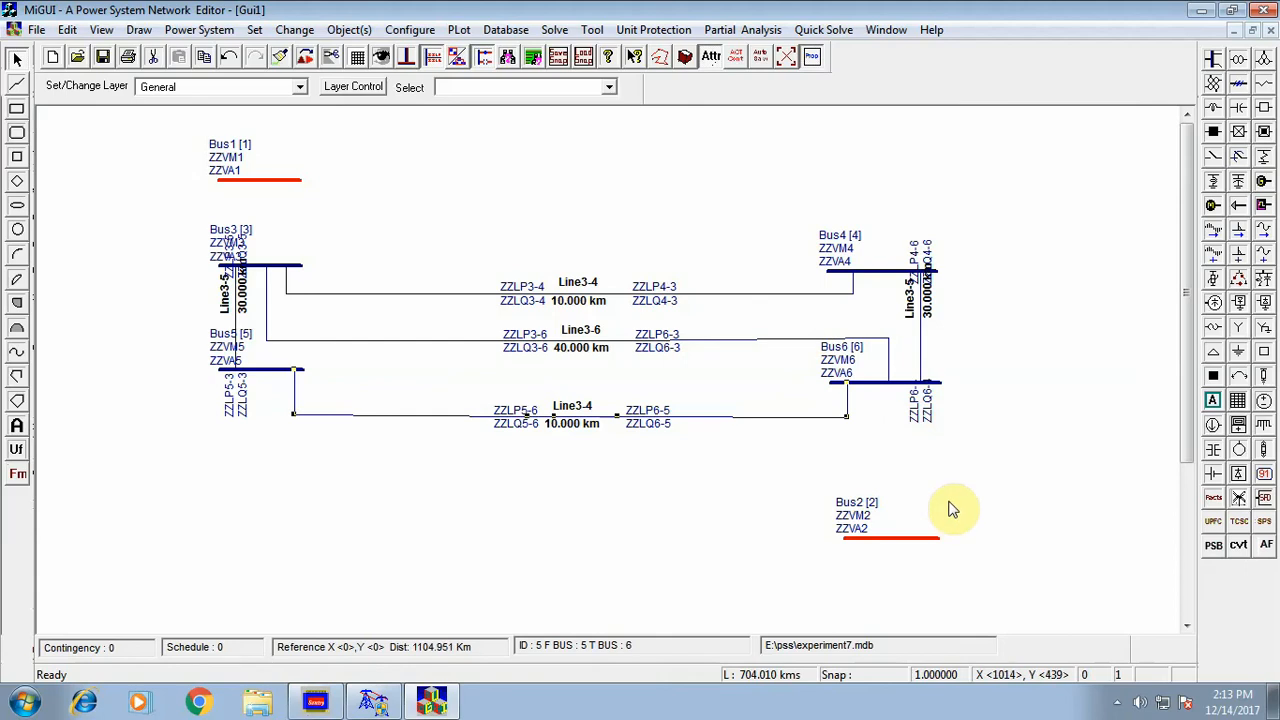
Place a two-winding transformer between Bus3 and Bus1, connecting Bus3 as the from bus, and accept the default element ID.
{"action": "left_click", "coordinate": [1240, 62]}
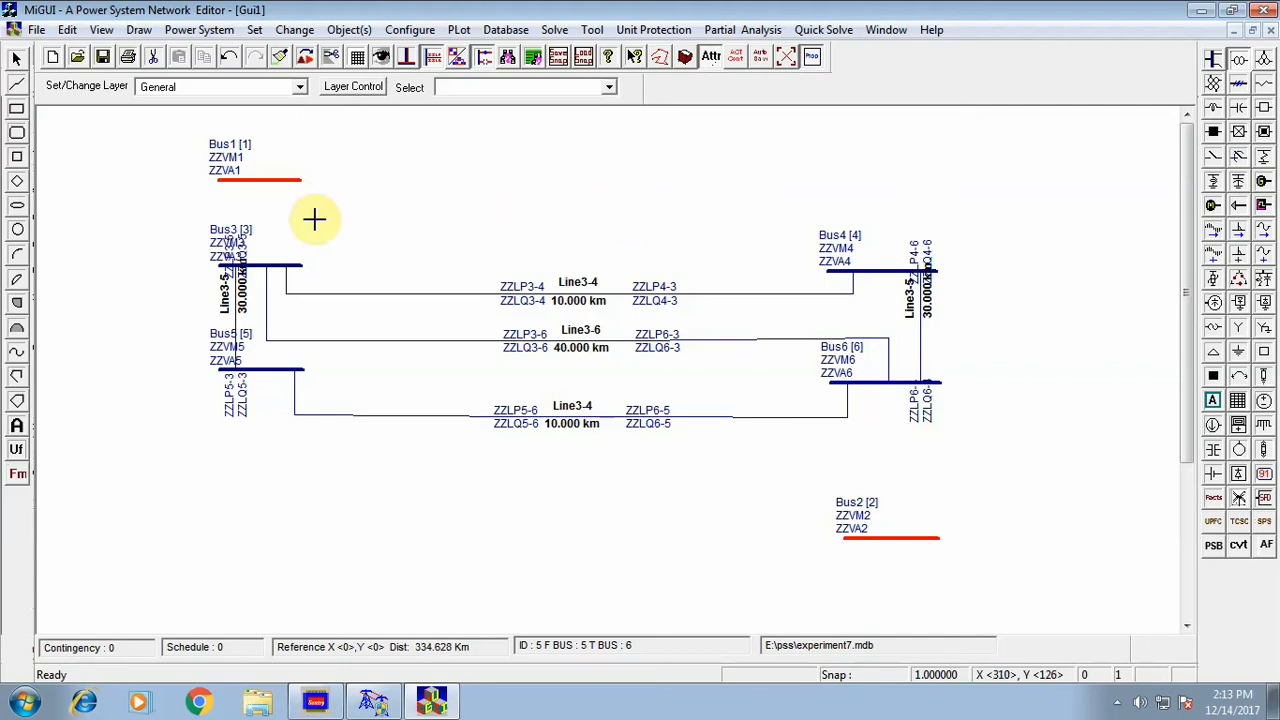
{"action": "left_click", "coordinate": [251, 218]}
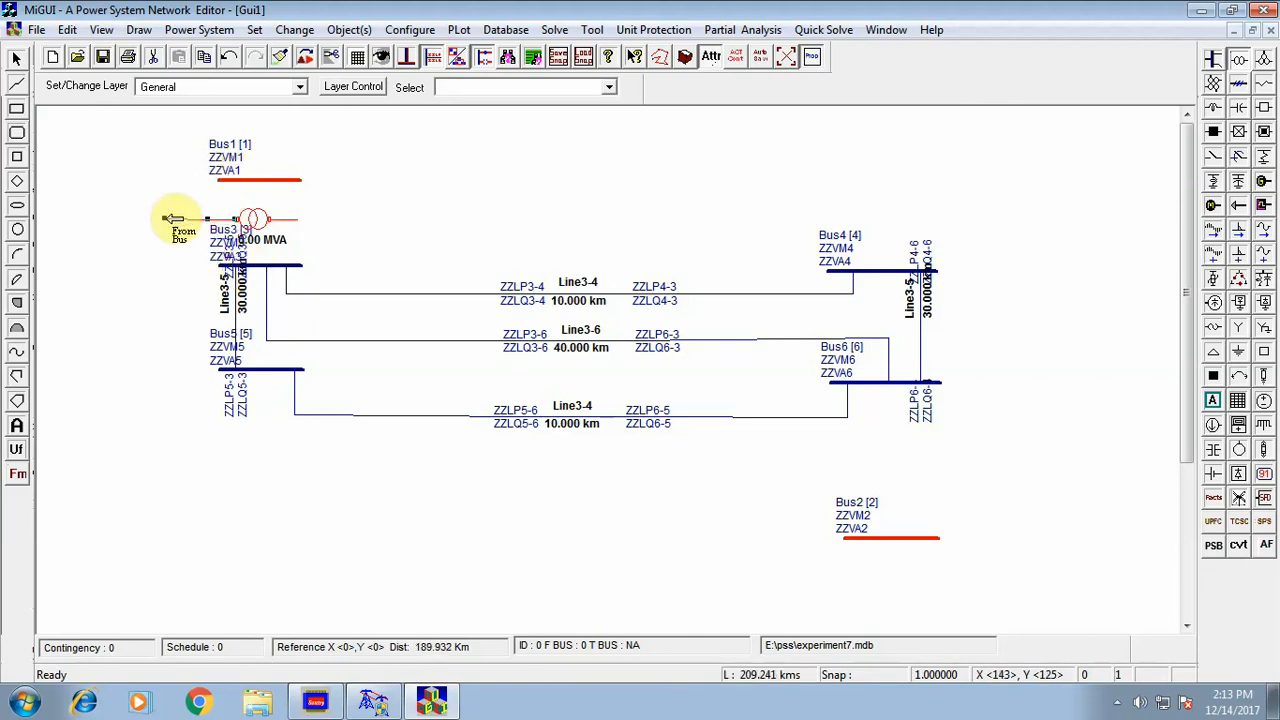
{"action": "left_click", "coordinate": [258, 266]}
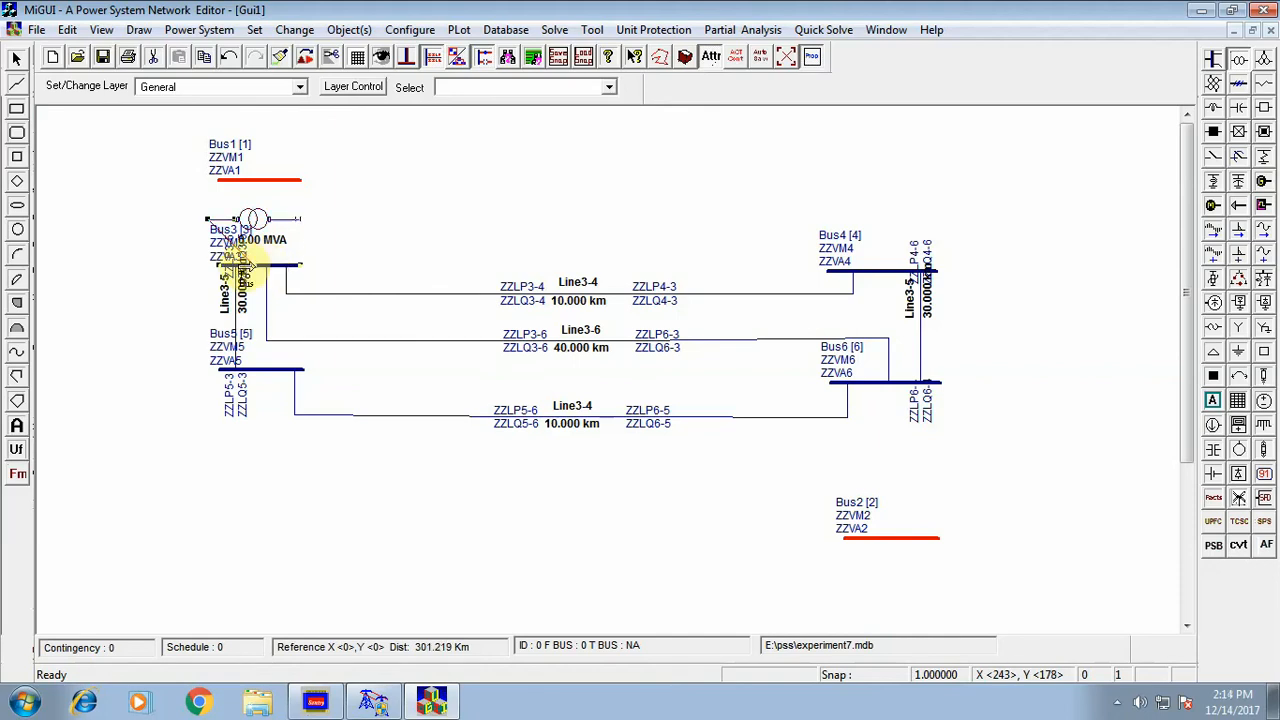
{"action": "left_click", "coordinate": [251, 181]}
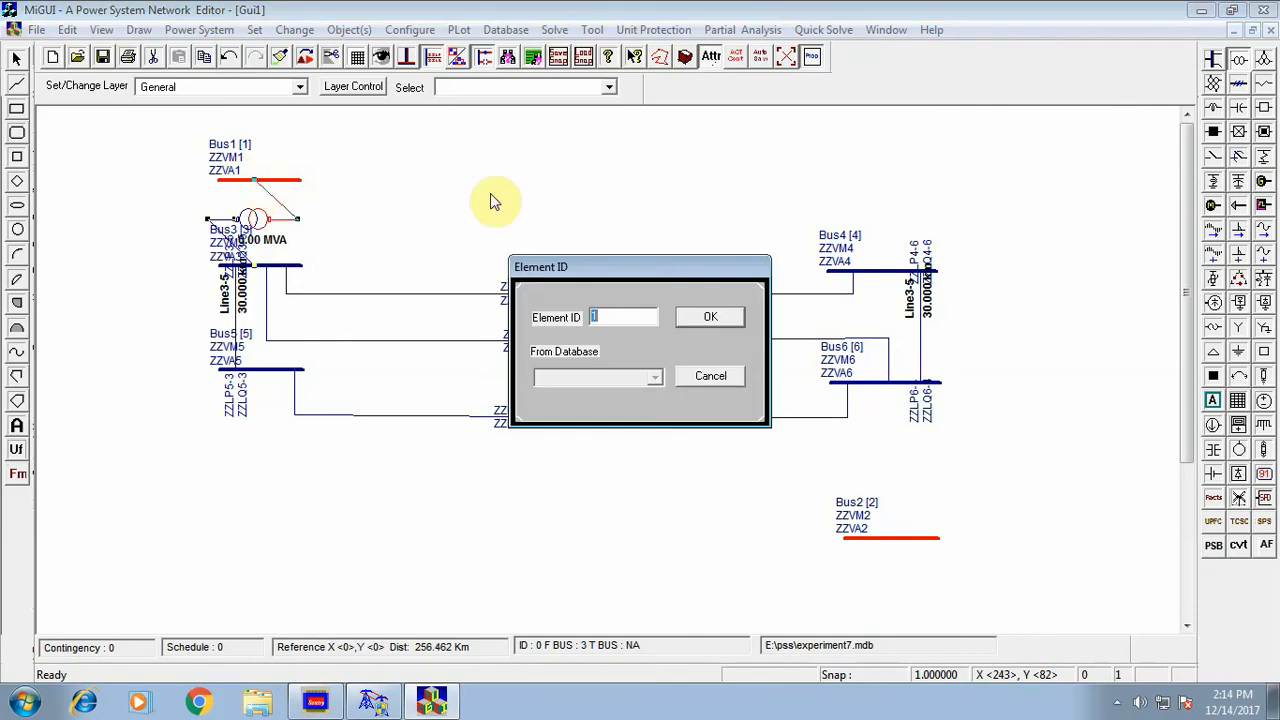
{"action": "left_click", "coordinate": [716, 320]}
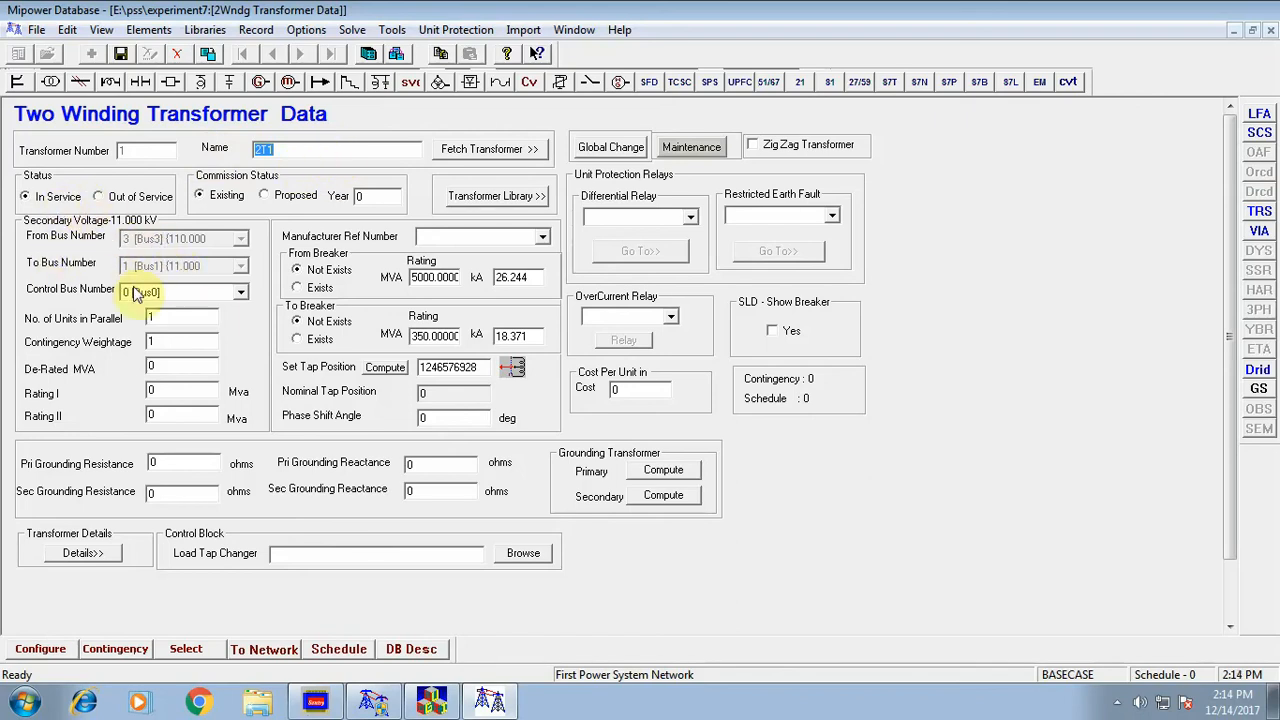
Set transformer 2T1's control bus to Bus1, its manufacturer reference number to 30 and its de-rated MVA to 100.
{"action": "left_click", "coordinate": [196, 292]}
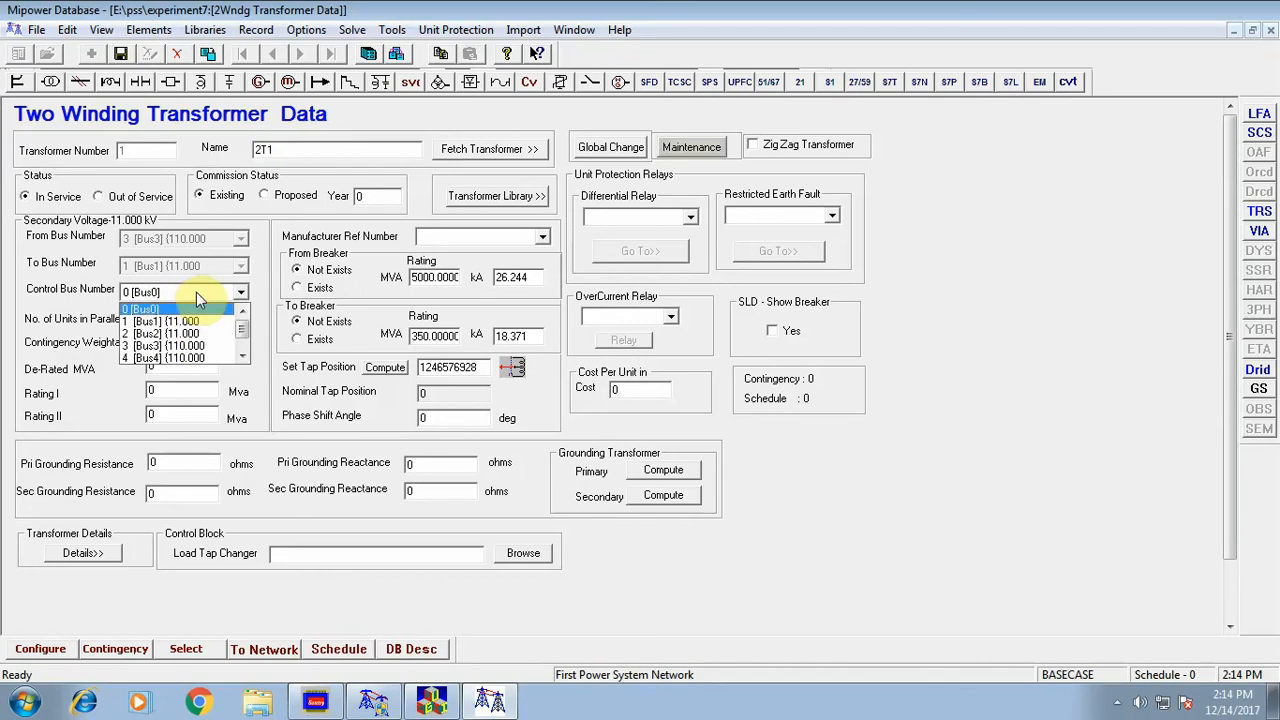
{"action": "left_click", "coordinate": [155, 321]}
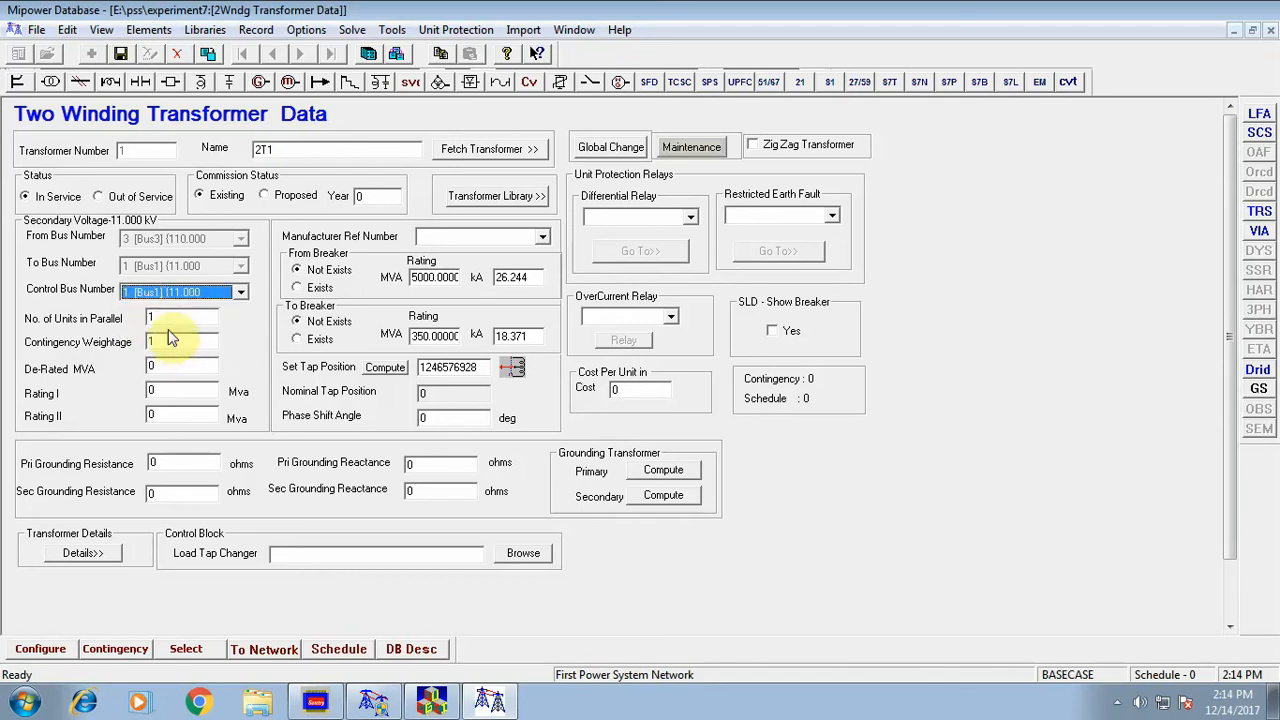
{"action": "left_click", "coordinate": [185, 321]}
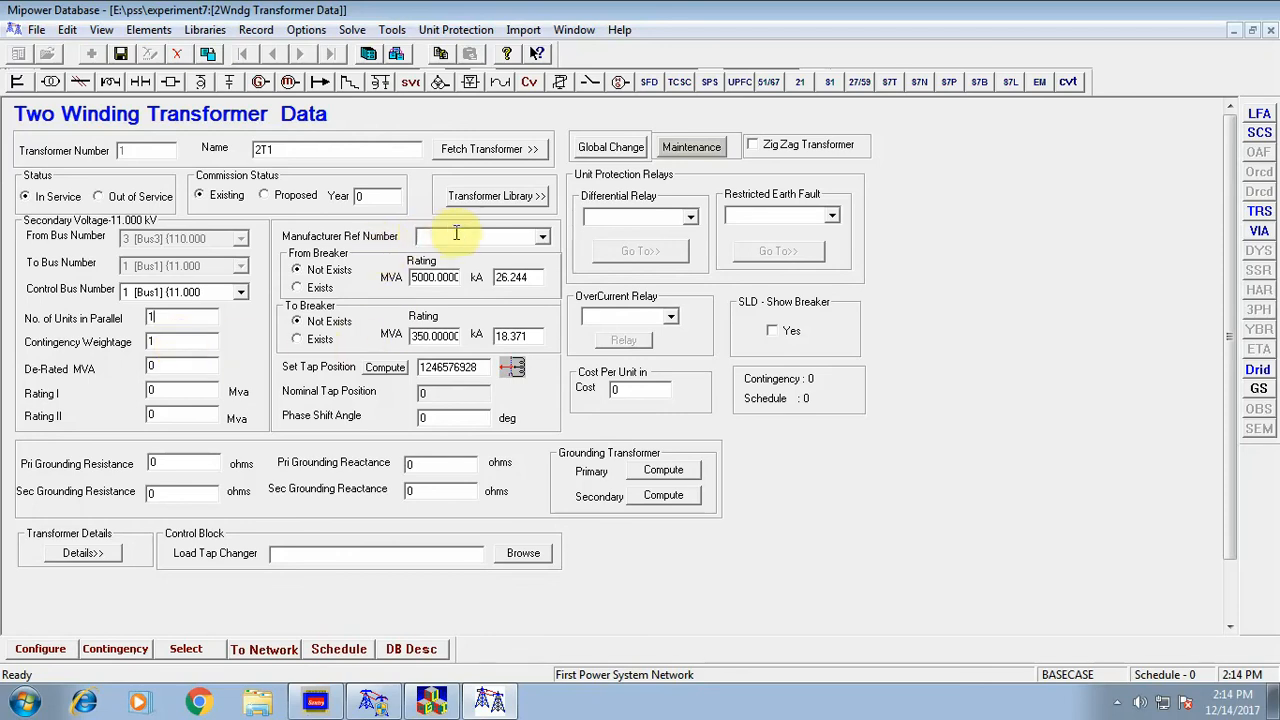
{"action": "type", "text": "30"}
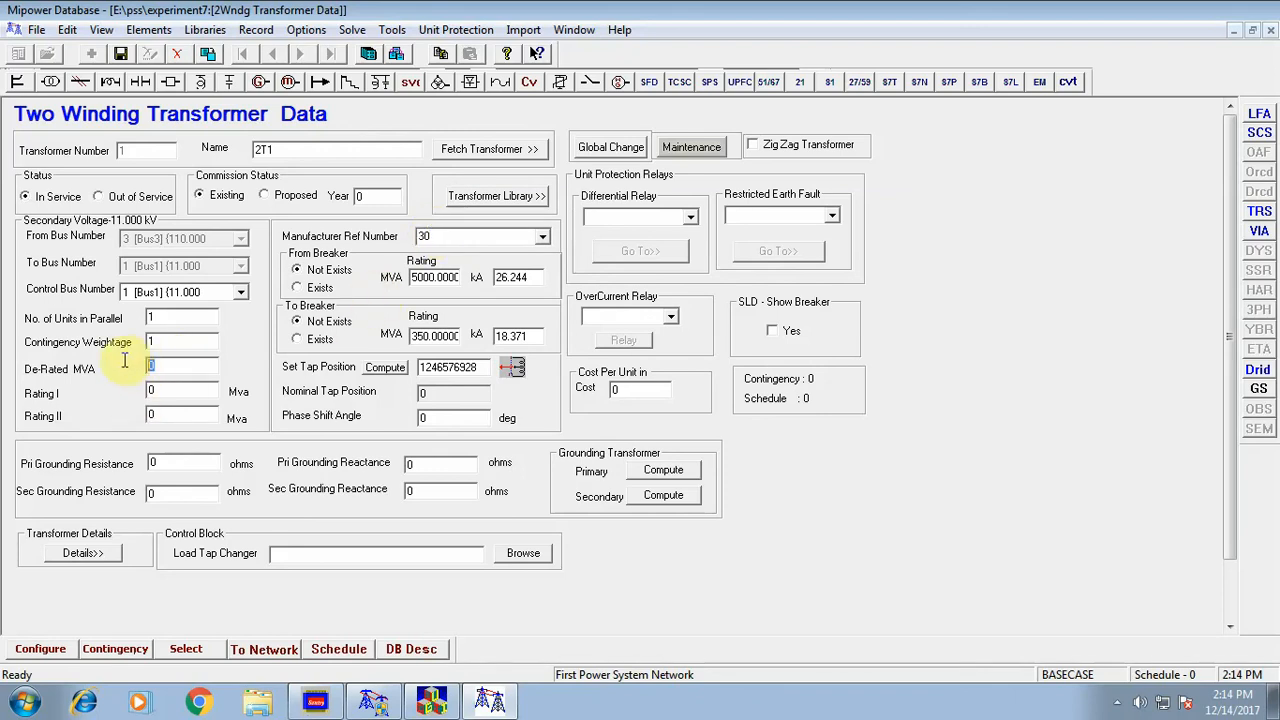
{"action": "left_click", "coordinate": [189, 370]}
{"action": "type", "text": "100"}
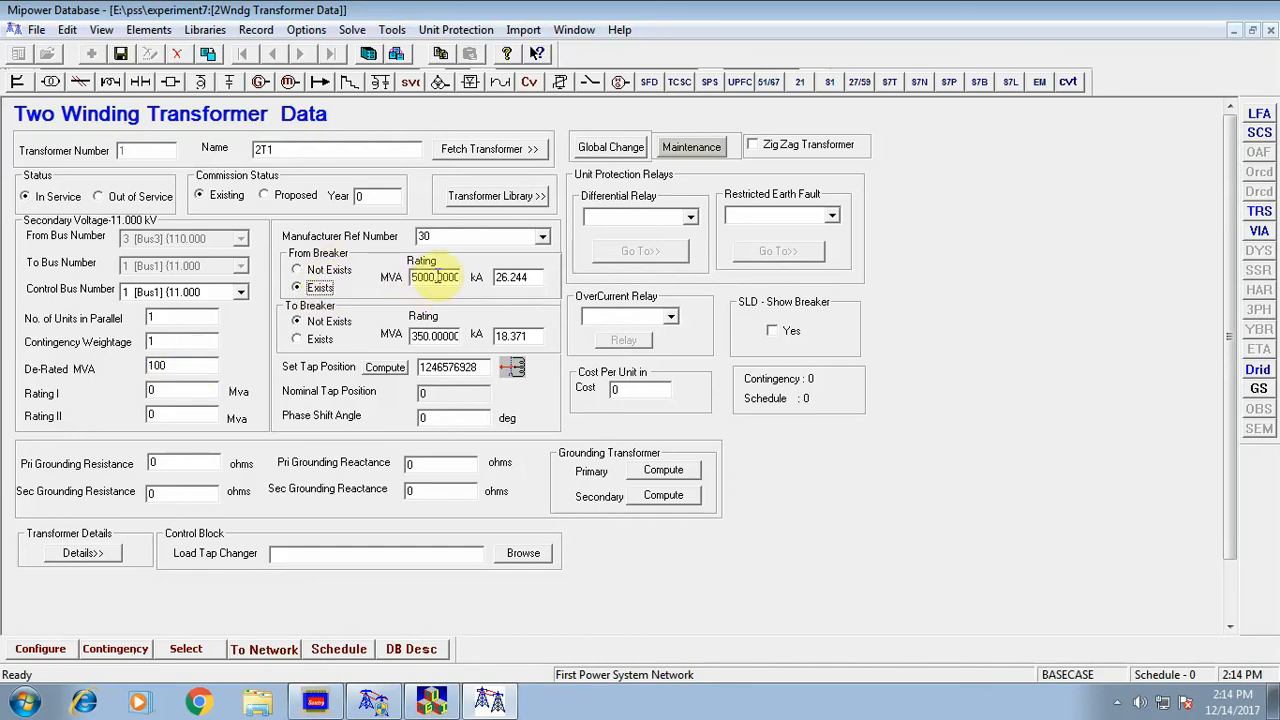
Mark transformer 2T1's from and to breakers as existing and set the tap position to 5.
{"action": "left_click", "coordinate": [320, 339]}
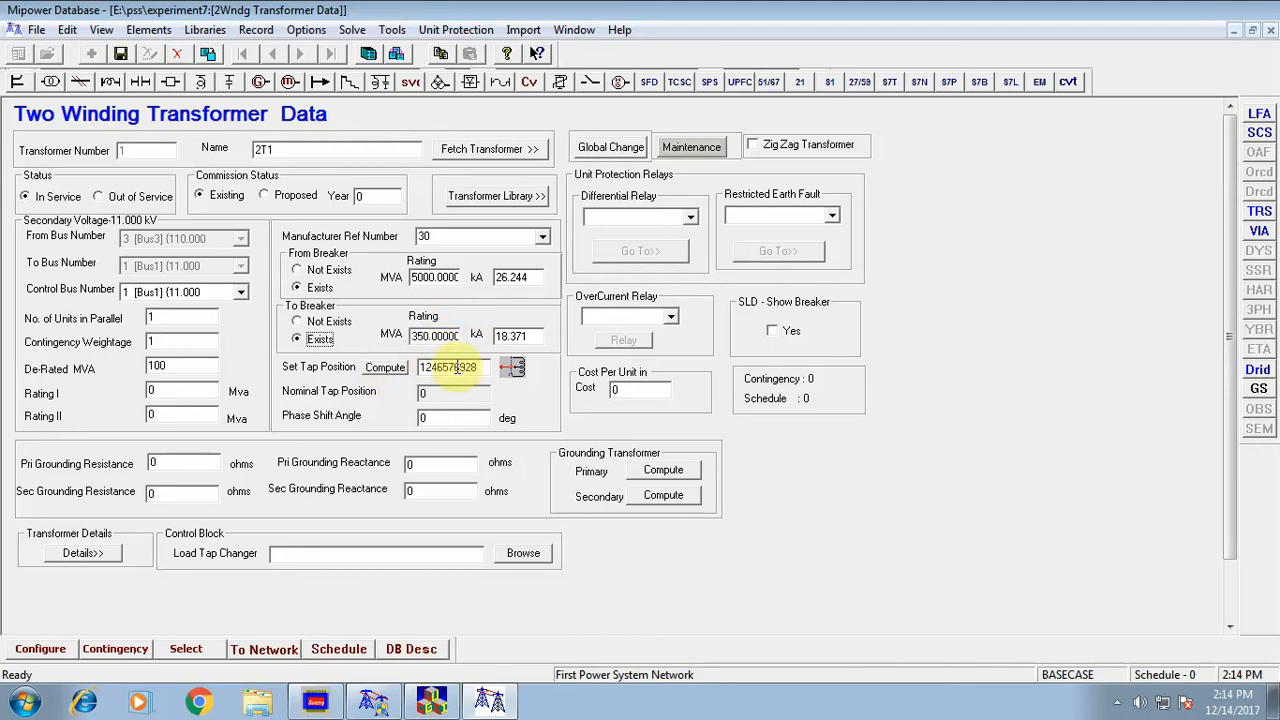
{"action": "double_click", "coordinate": [455, 368]}
{"action": "type", "text": "5"}
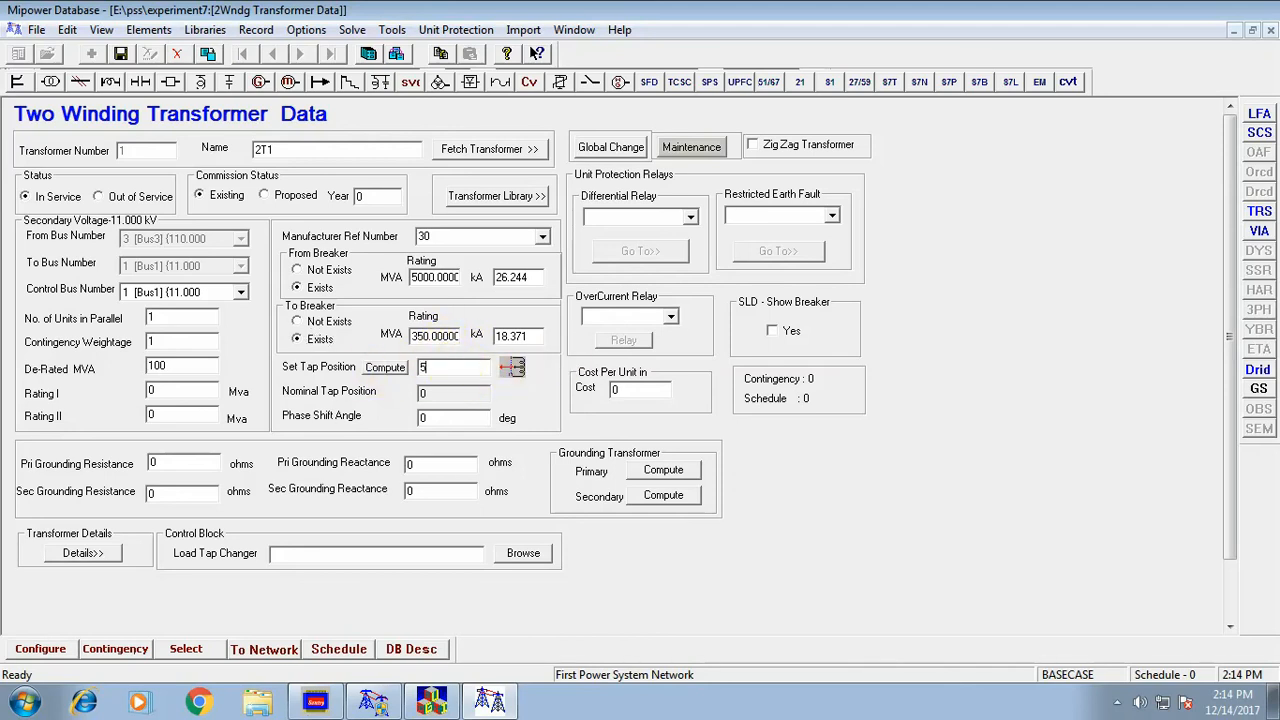
In the two-winding transformer library entry 30, set the MVA rating to 100 and the positive and zero sequence impedances to 0.05 pu.
{"action": "left_click", "coordinate": [490, 199]}
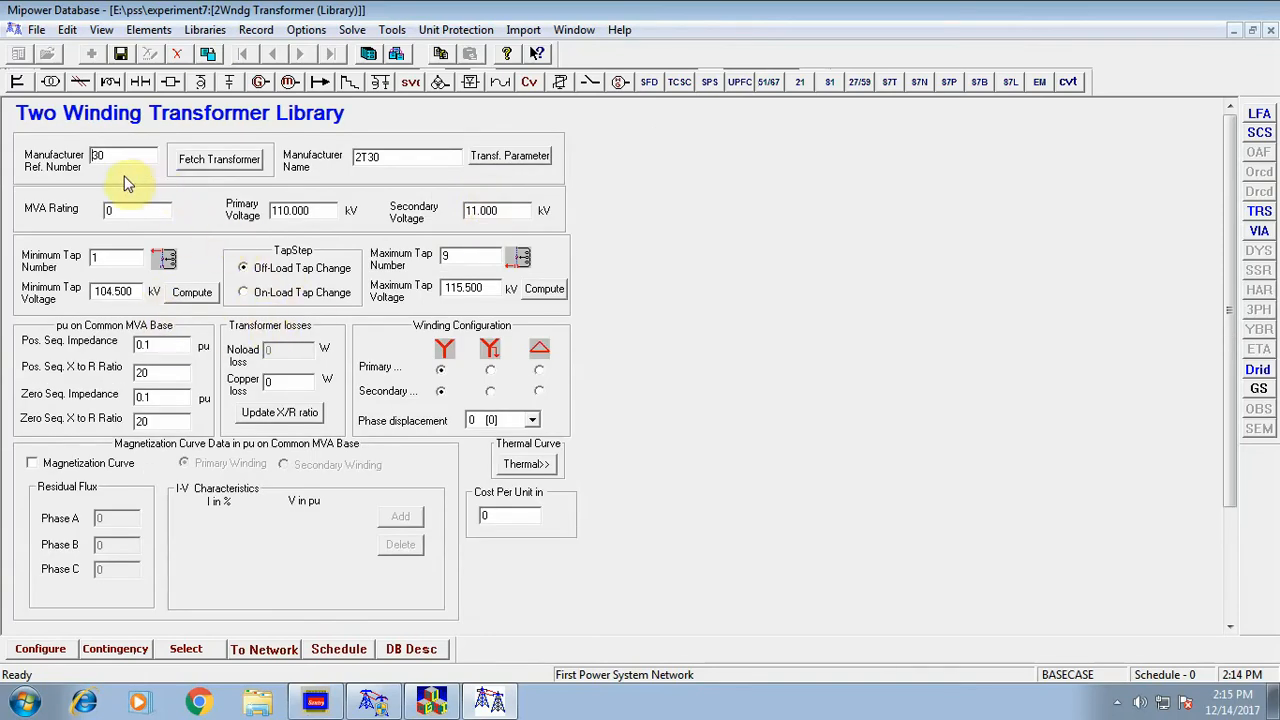
{"action": "left_click", "coordinate": [134, 209]}
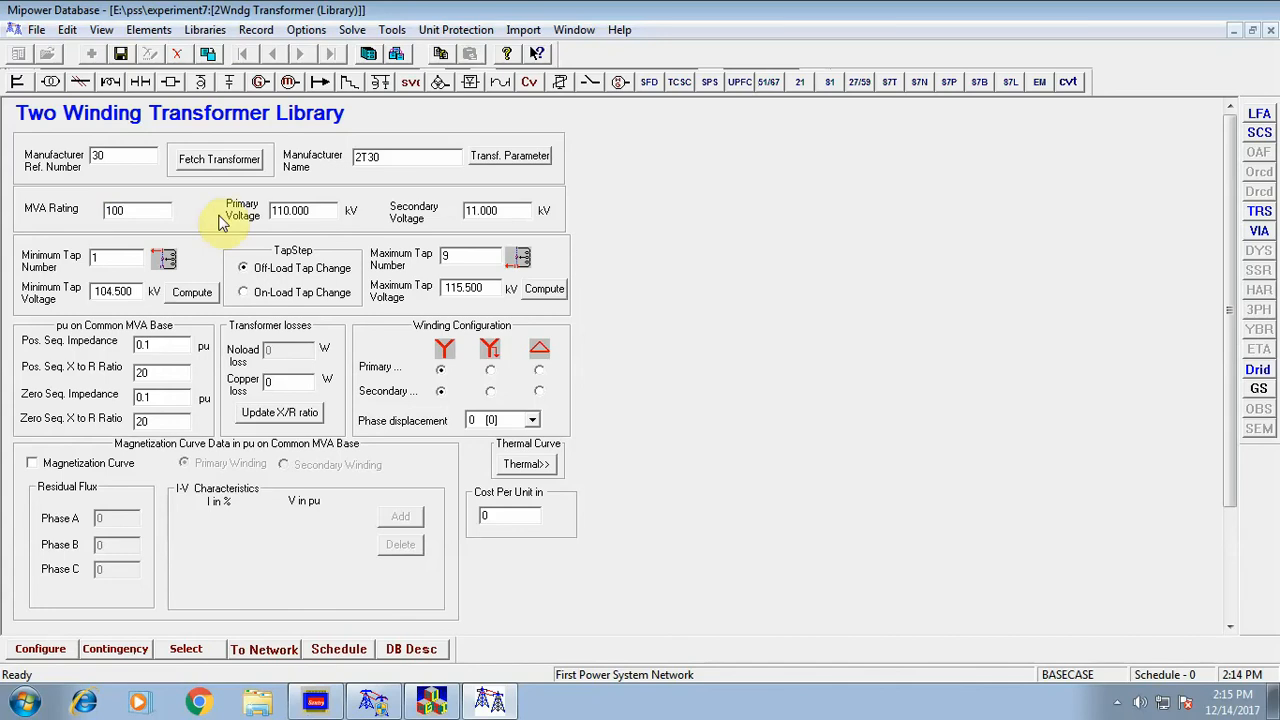
{"action": "left_click", "coordinate": [172, 345]}
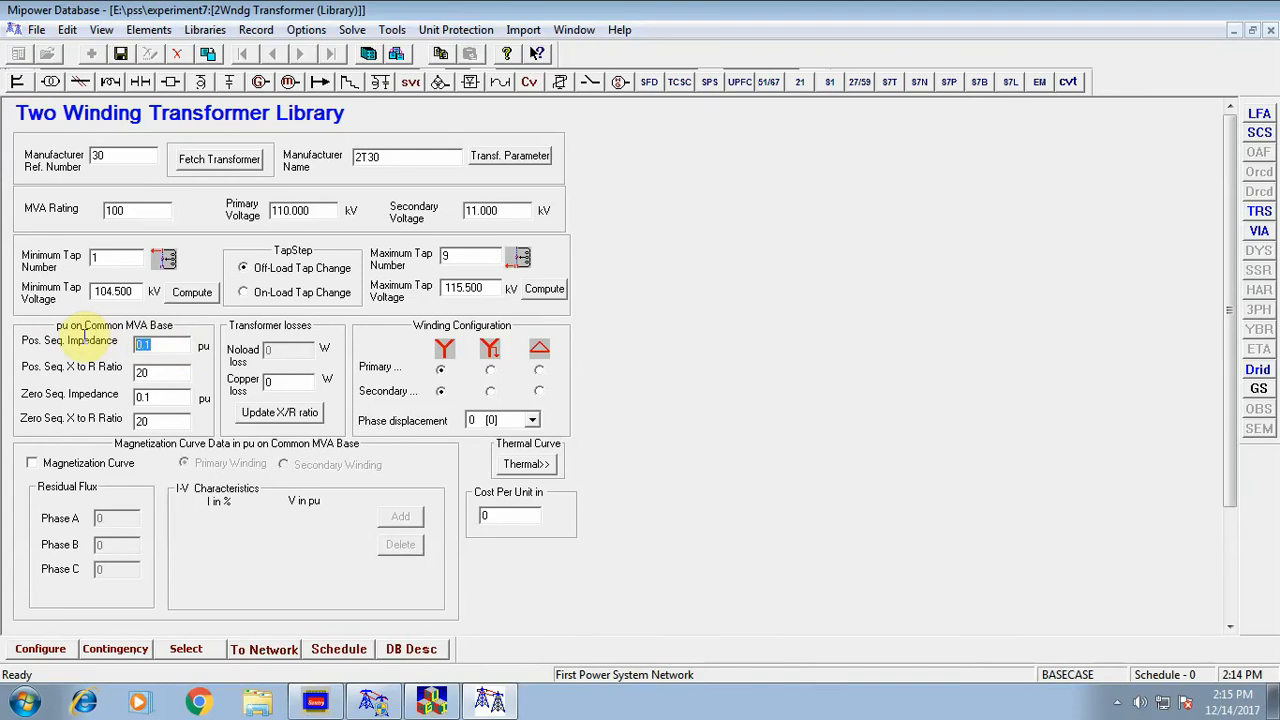
{"action": "type", "text": "05"}
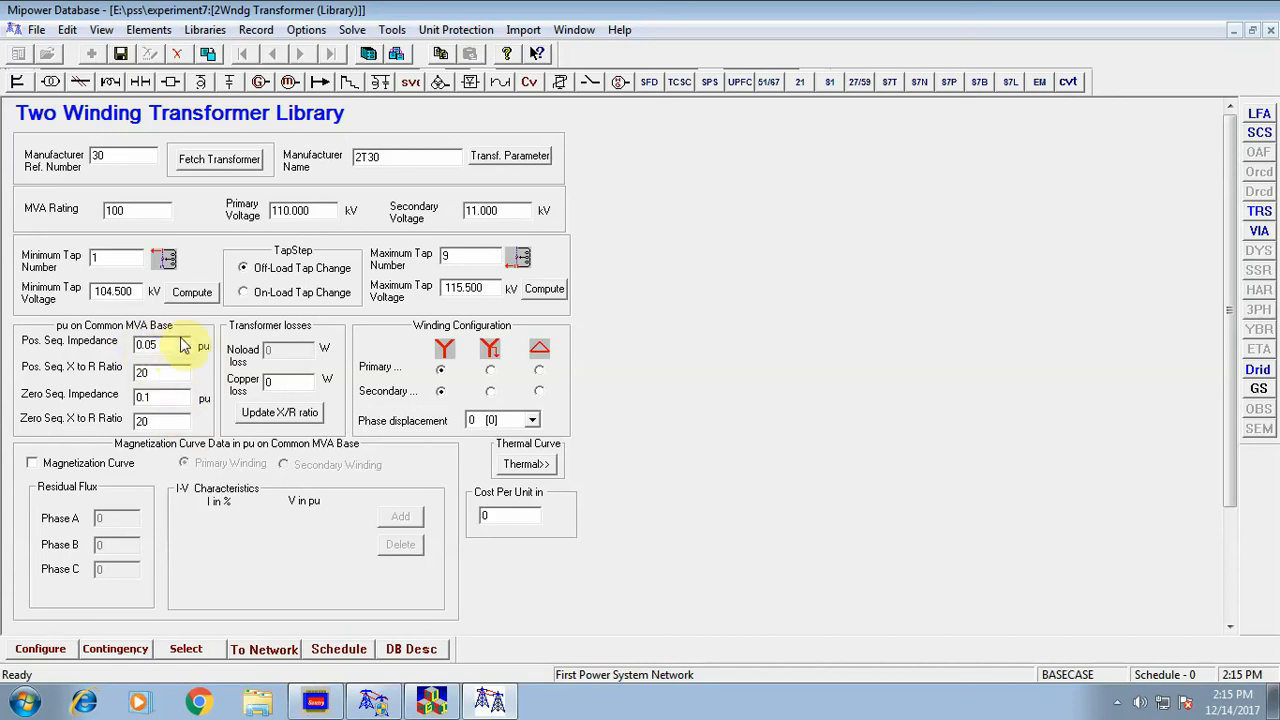
{"action": "double_click", "coordinate": [173, 399]}
{"action": "type", "text": "0.05"}
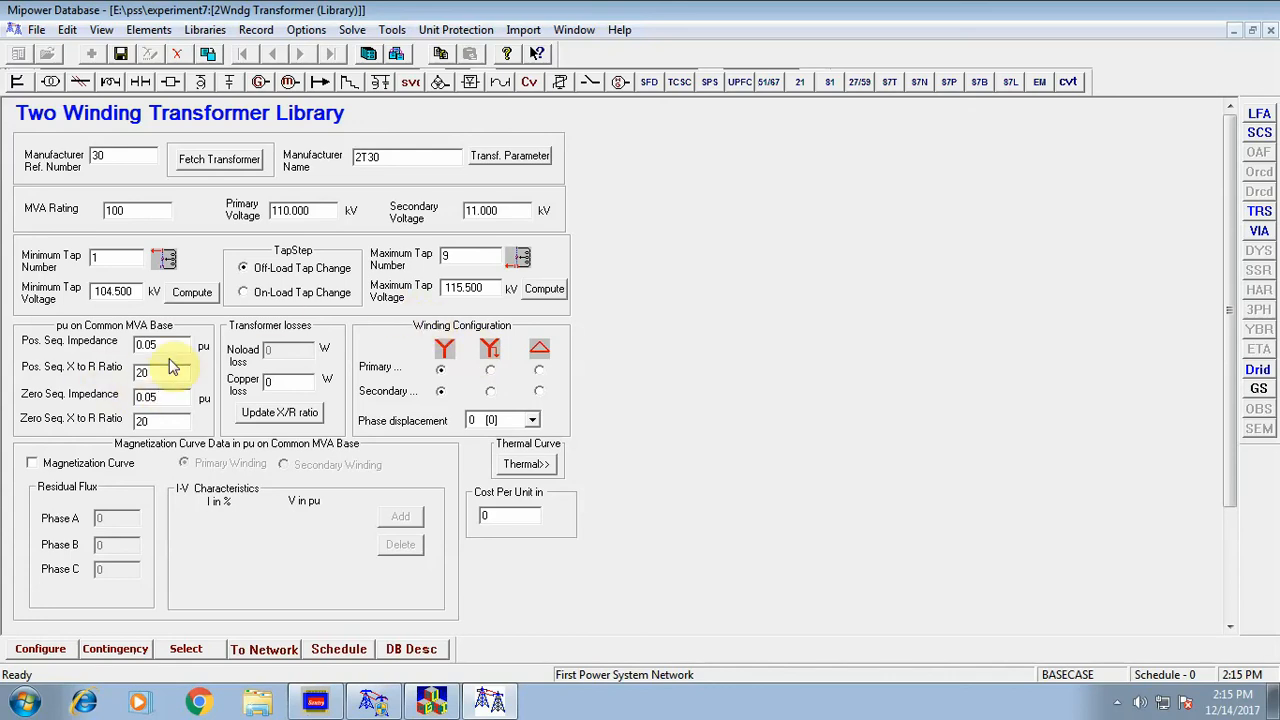
Save the transformer library entry 2T30, then return to transformer 2T1's data and save it.
{"action": "left_click", "coordinate": [124, 57]}
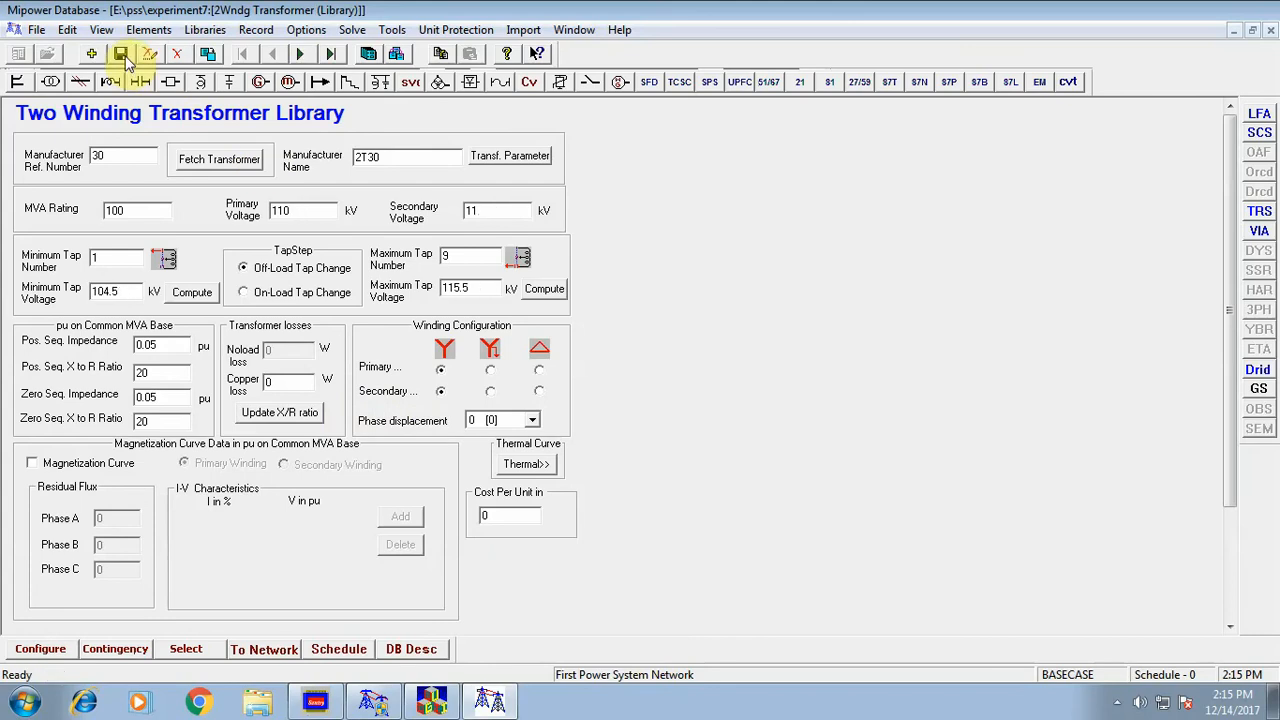
{"action": "left_click", "coordinate": [52, 84]}
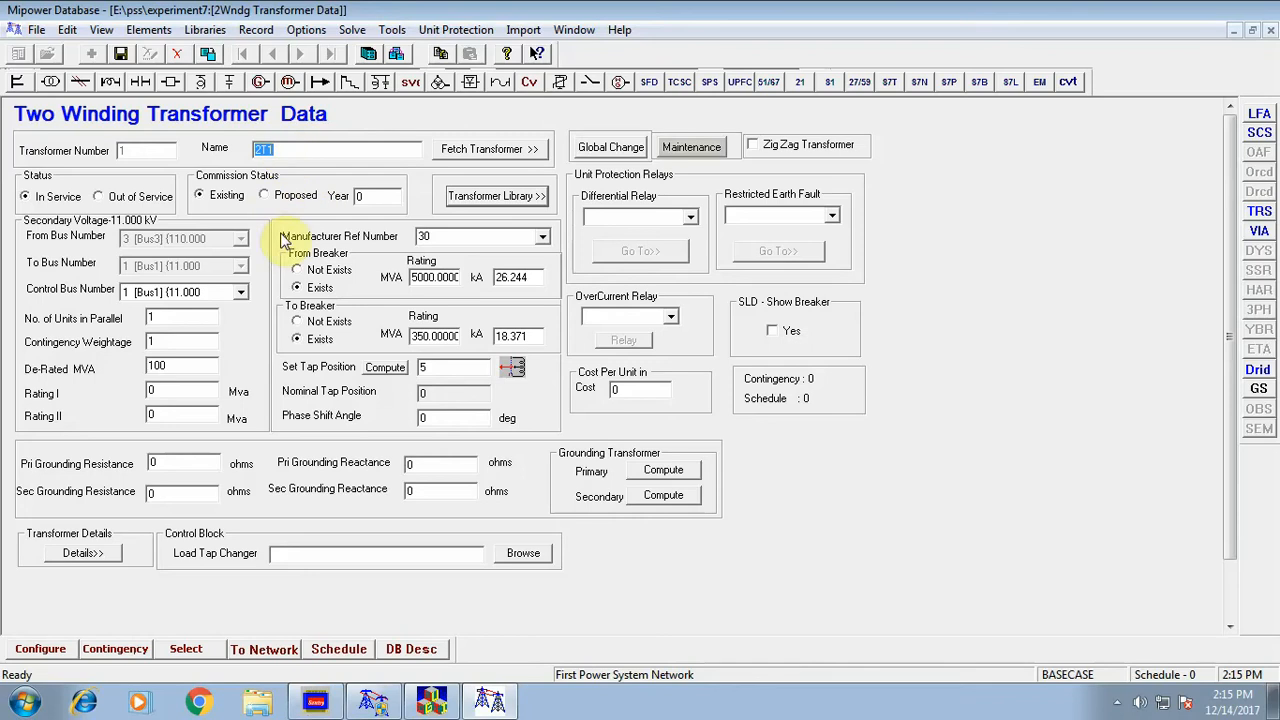
{"action": "left_click", "coordinate": [121, 55]}
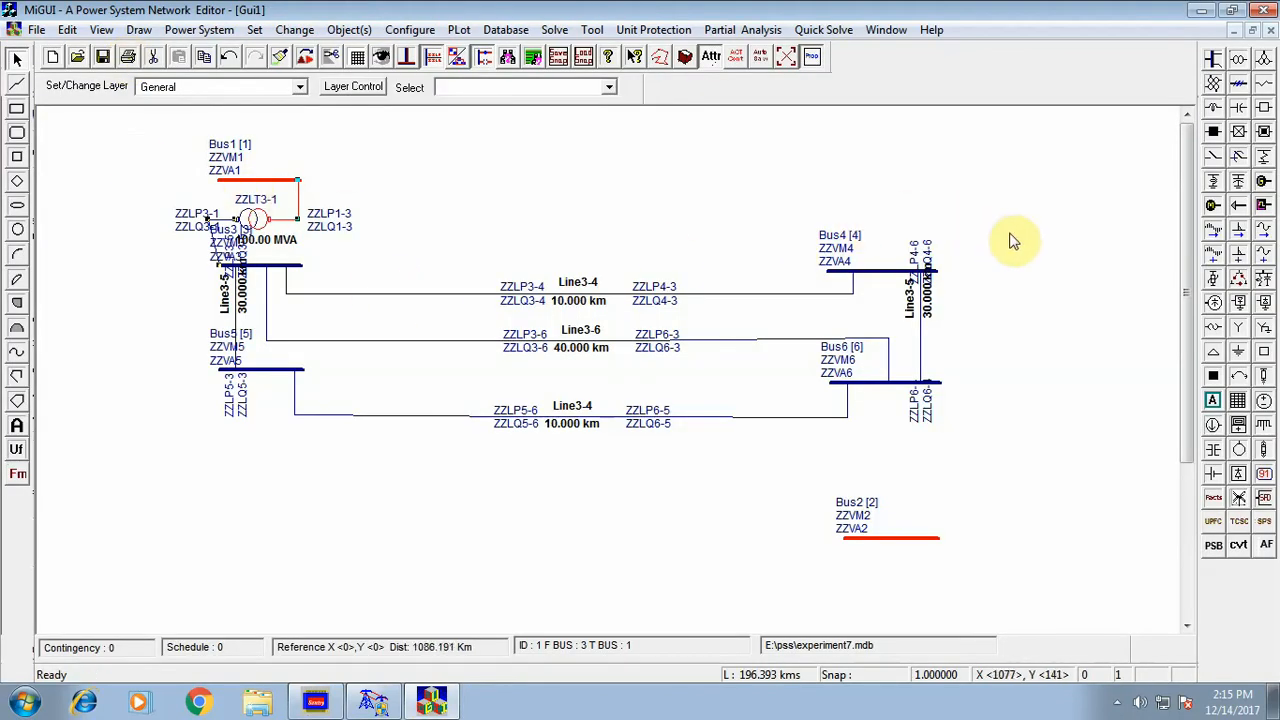
Place a two-winding transformer between Bus6 and Bus2, with Bus6 as the from bus and Bus2 as the to bus, and accept the default element ID.
{"action": "left_click", "coordinate": [1240, 64]}
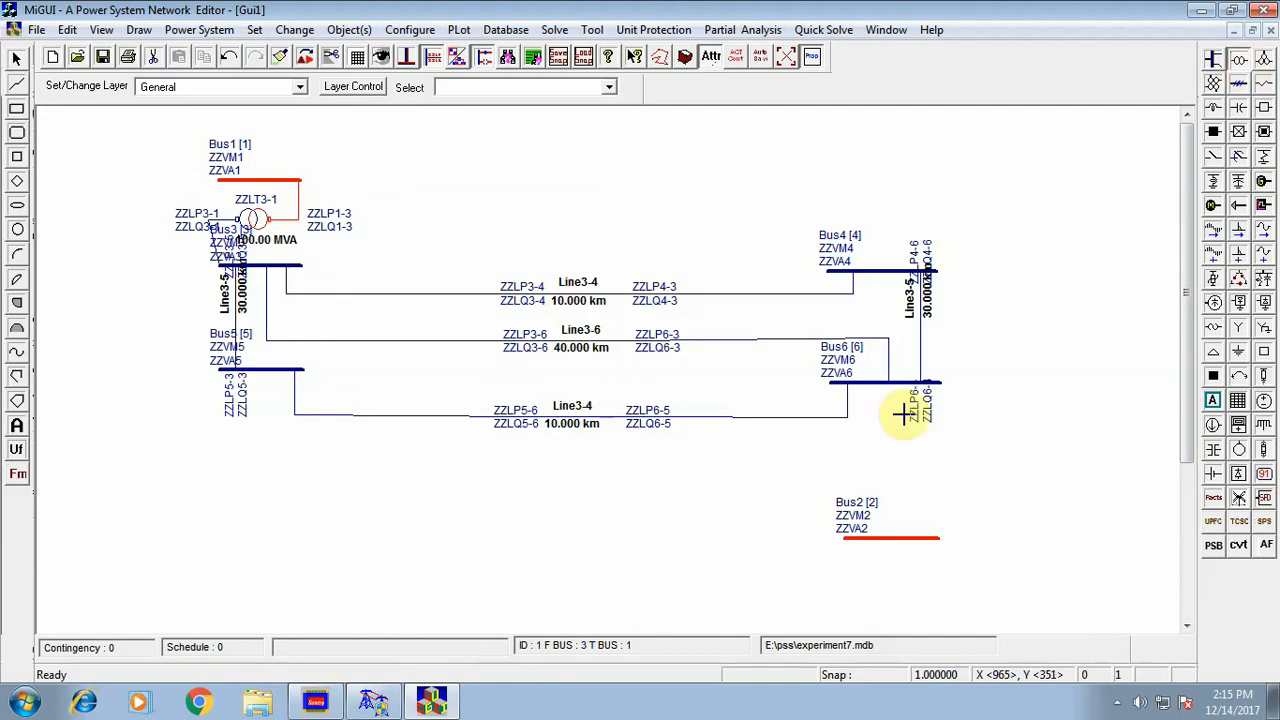
{"action": "left_click", "coordinate": [889, 464]}
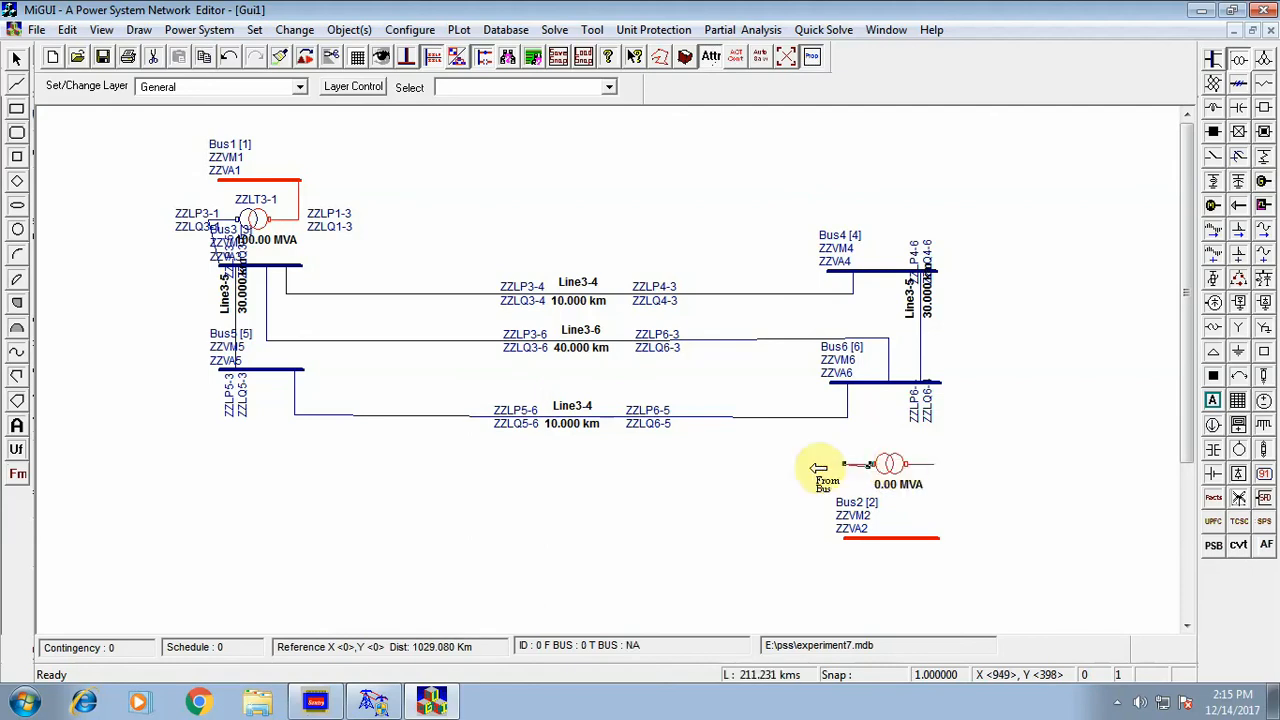
{"action": "left_click", "coordinate": [889, 384]}
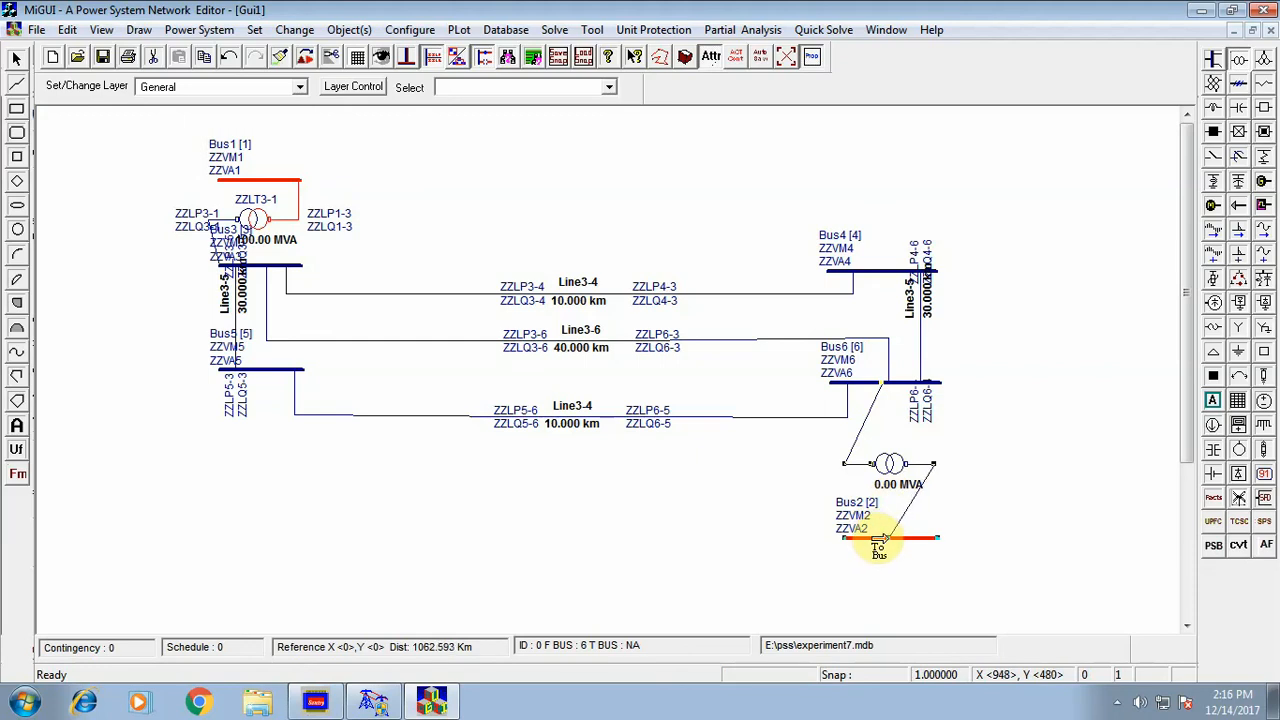
{"action": "left_click", "coordinate": [880, 539]}
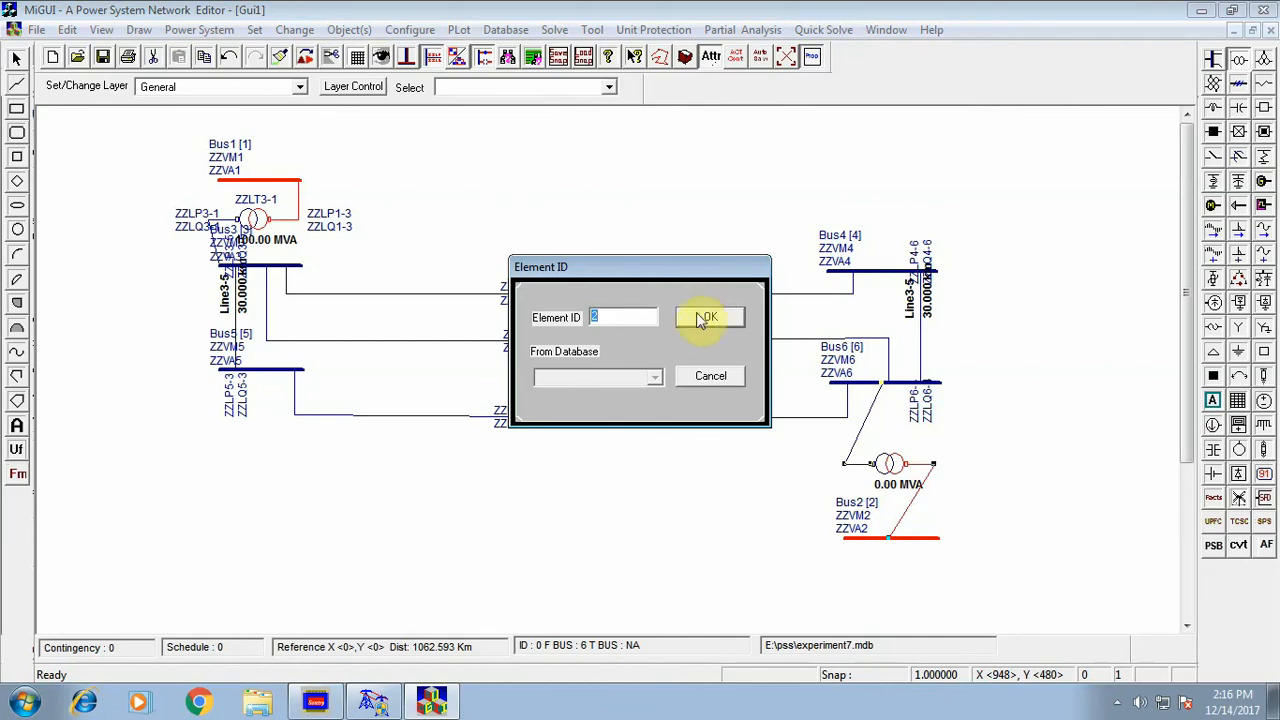
{"action": "left_click", "coordinate": [710, 318]}
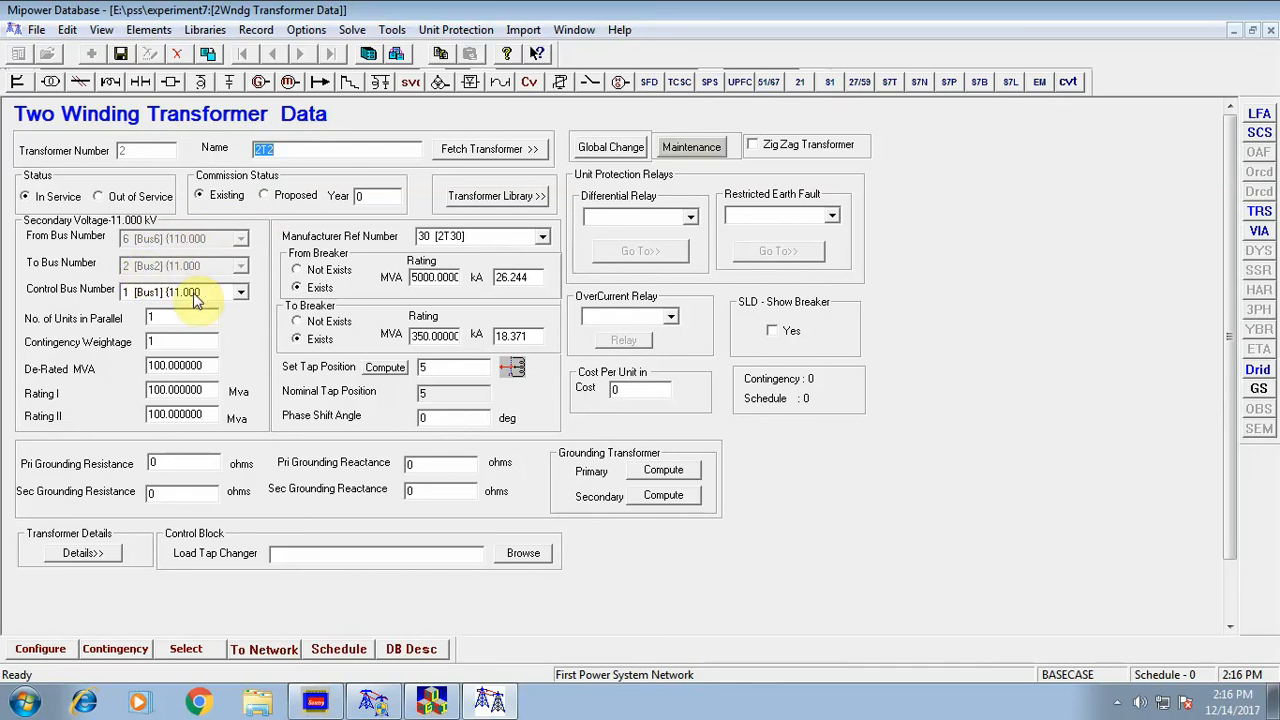
Set transformer 2T2's control bus to Bus2, check its library entry 2T30 and save the transformer data.
{"action": "left_click", "coordinate": [176, 293]}
{"action": "left_click", "coordinate": [183, 323]}
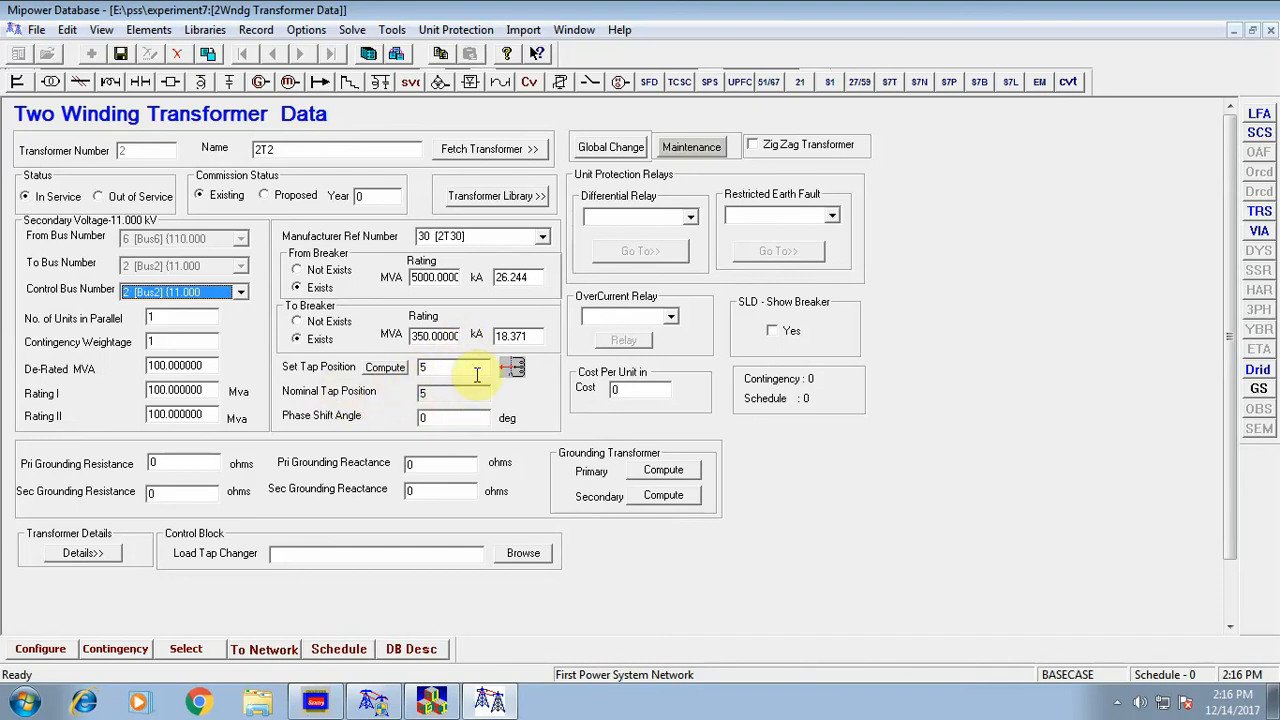
{"action": "left_click", "coordinate": [519, 198]}
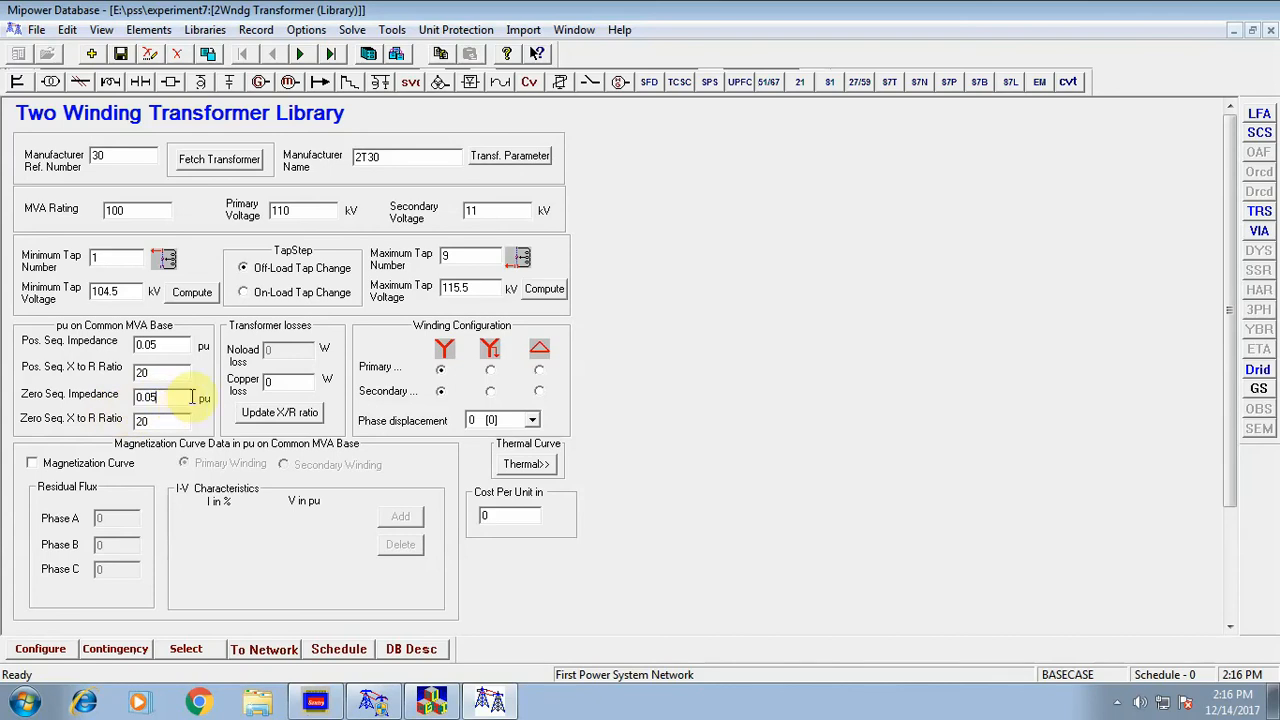
{"action": "left_click", "coordinate": [52, 84]}
{"action": "left_click", "coordinate": [120, 53]}
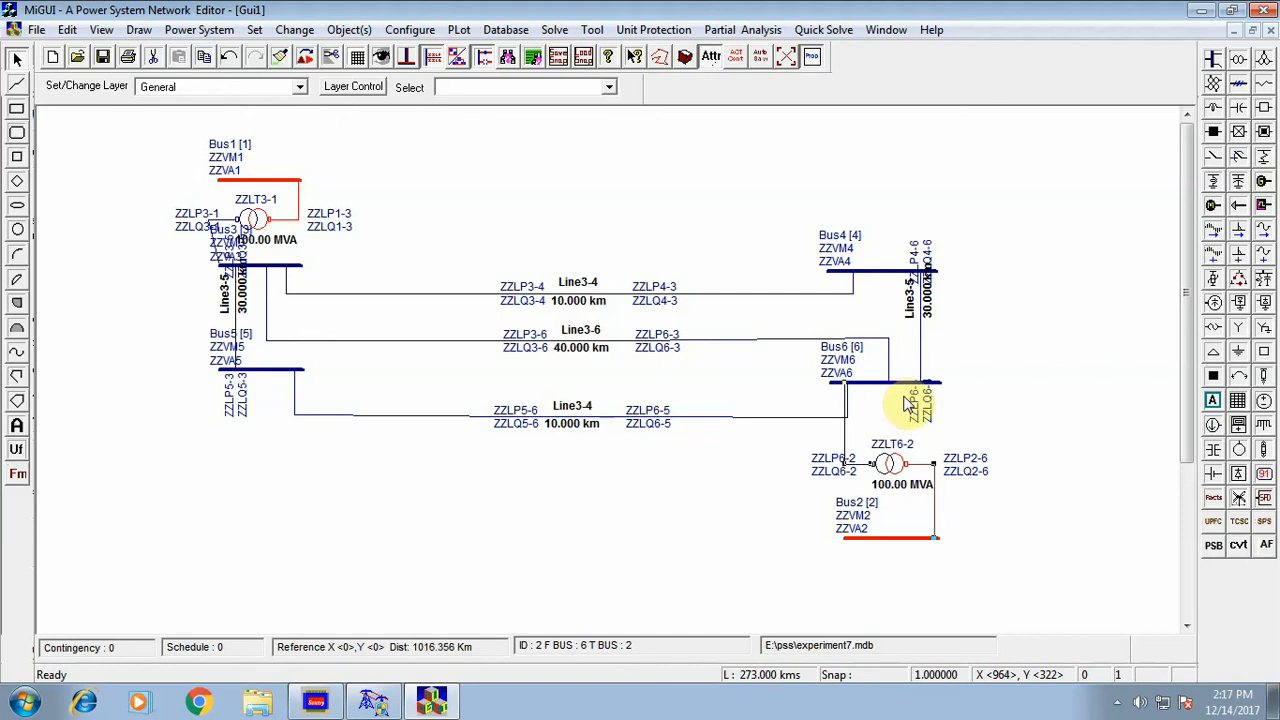
Place a generator on Bus1, rotated to 90°, and accept the default element ID.
{"action": "left_click", "coordinate": [1265, 184]}
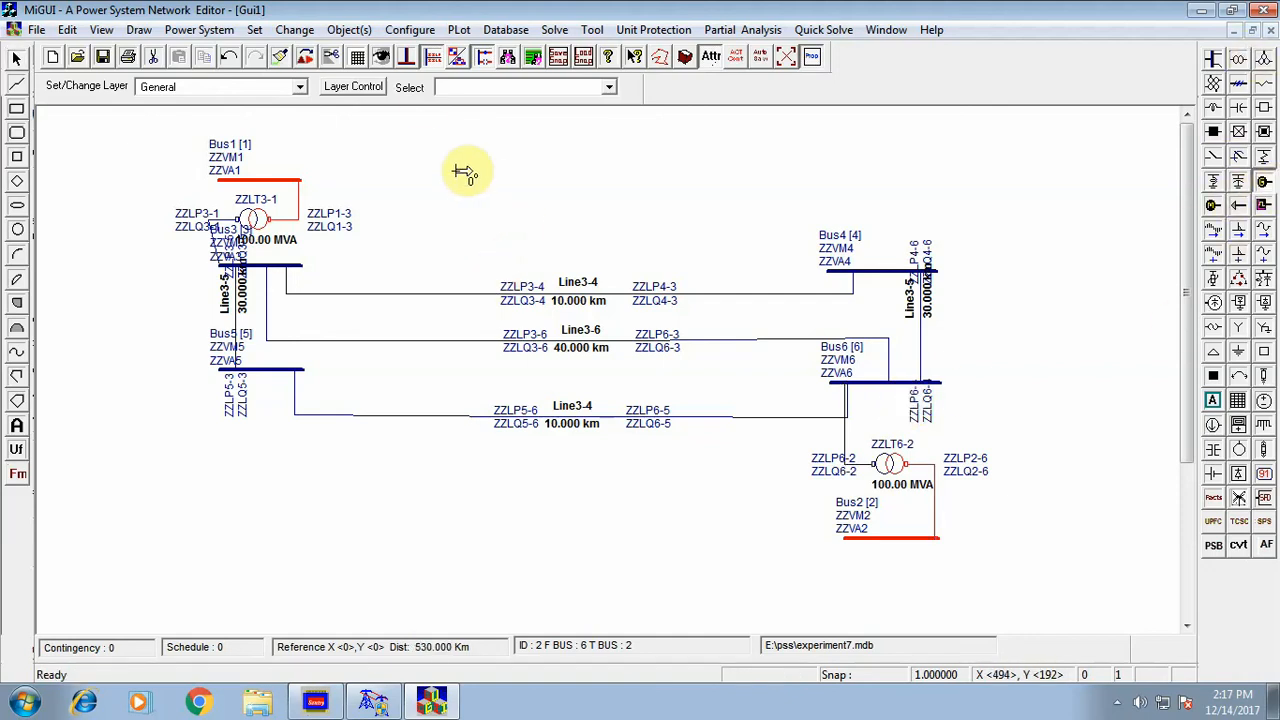
{"action": "left_click", "coordinate": [306, 58]}
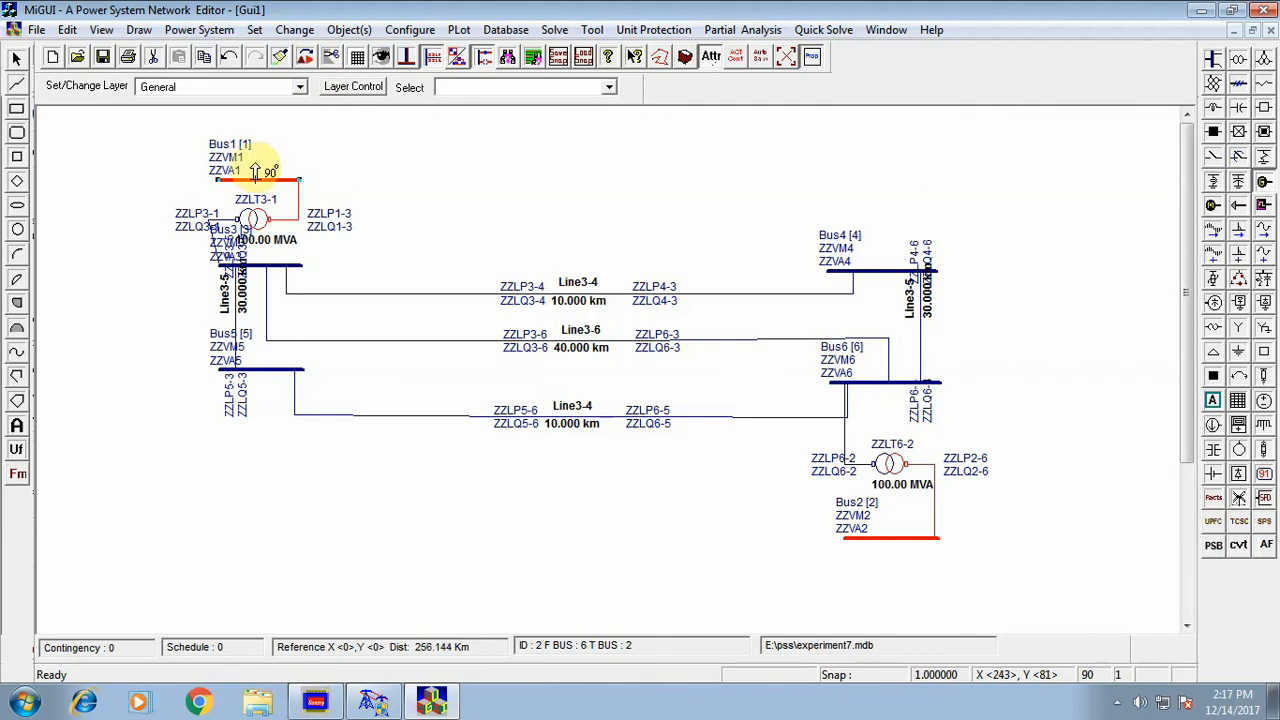
{"action": "left_click", "coordinate": [256, 172]}
{"action": "left_click", "coordinate": [711, 318]}
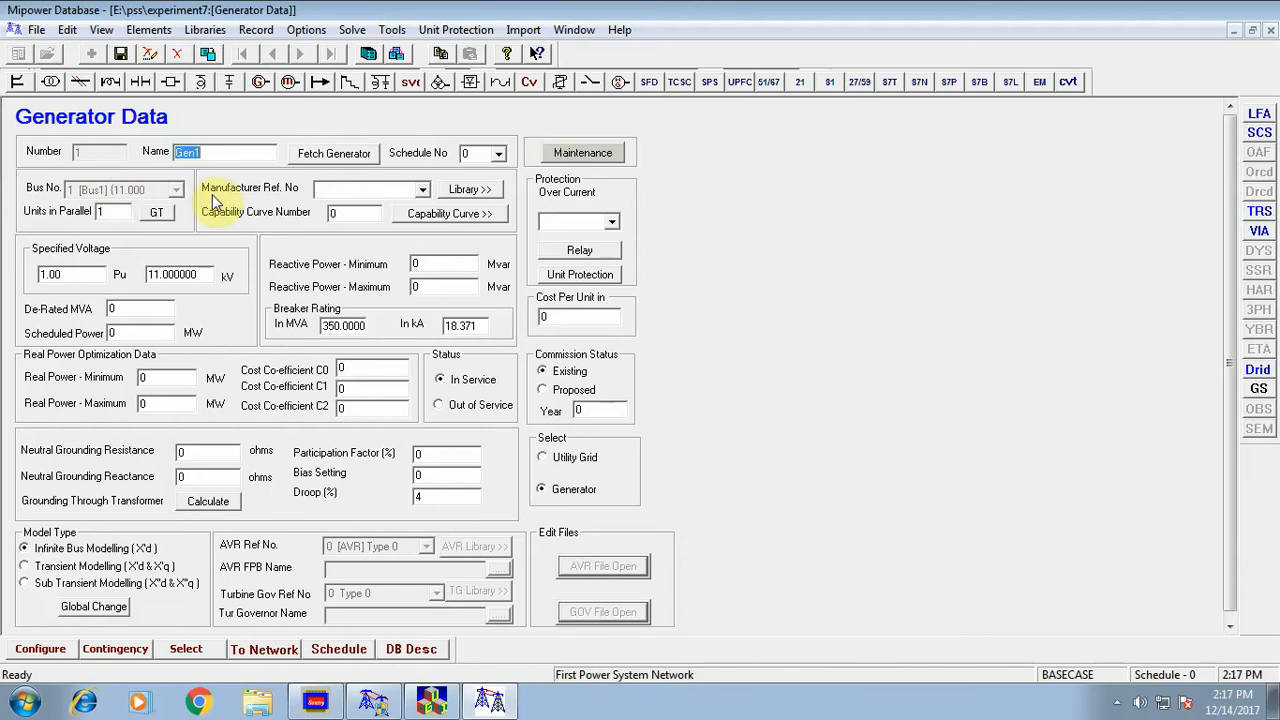
Set generator Gen1's manufacturer reference number to 20, its de-rated MVA to 100 and its scheduled power to 80 MW.
{"action": "type", "text": "20"}
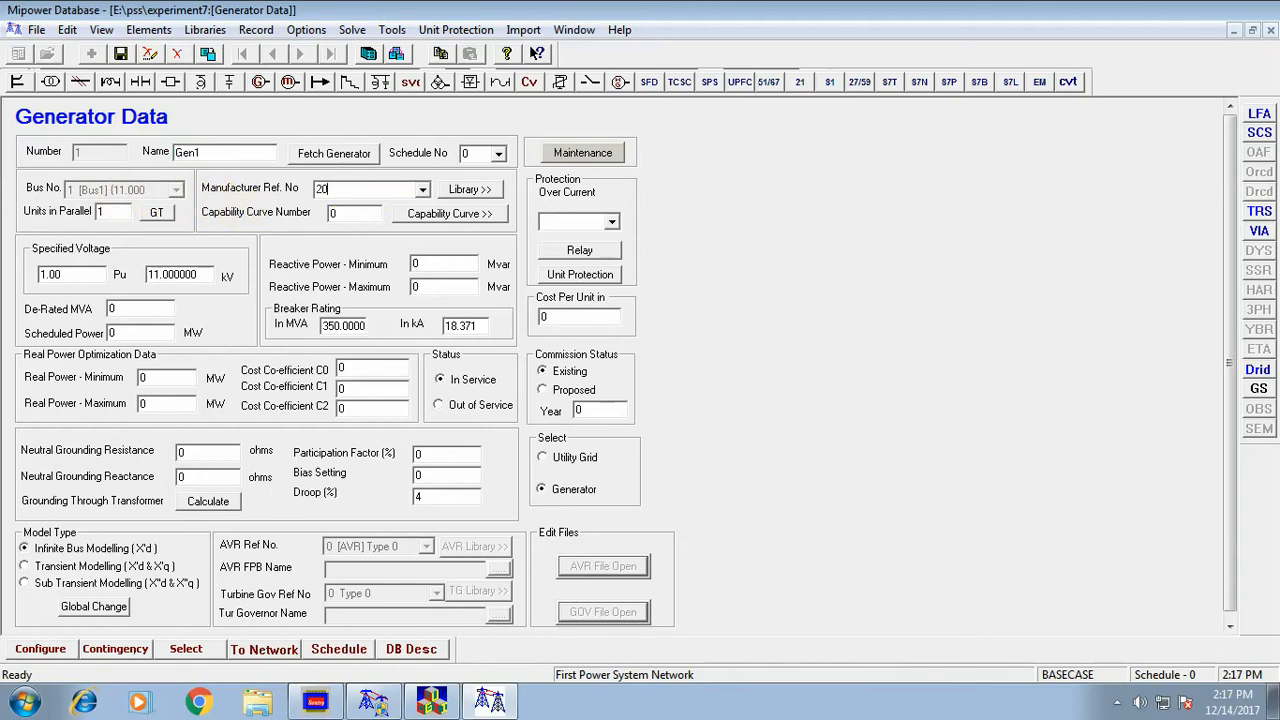
{"action": "left_click", "coordinate": [316, 189]}
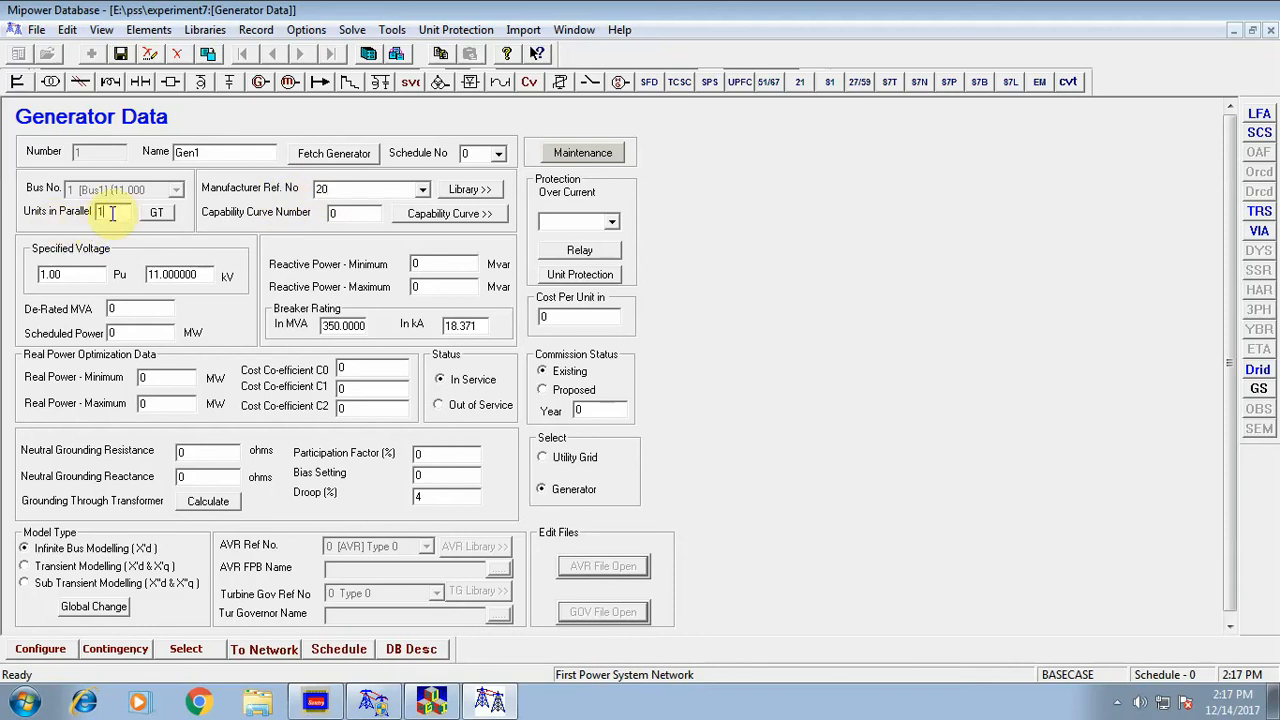
{"action": "left_click", "coordinate": [354, 214]}
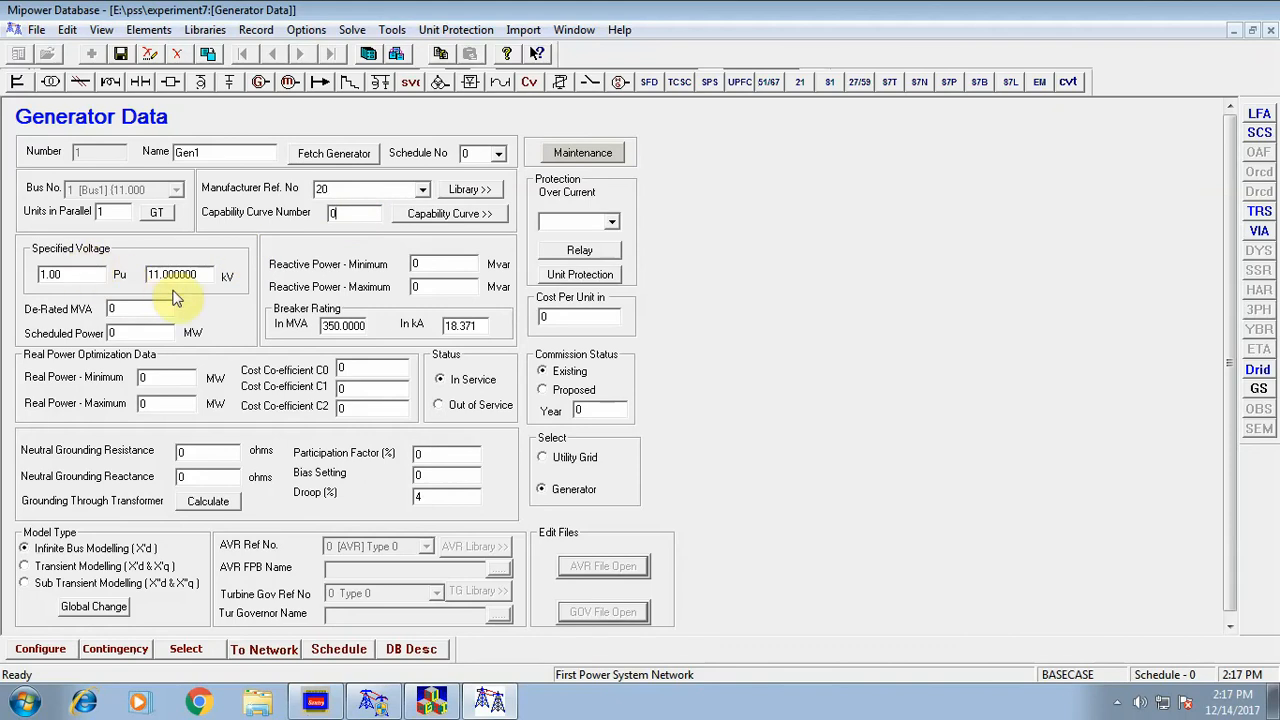
{"action": "type", "text": "100"}
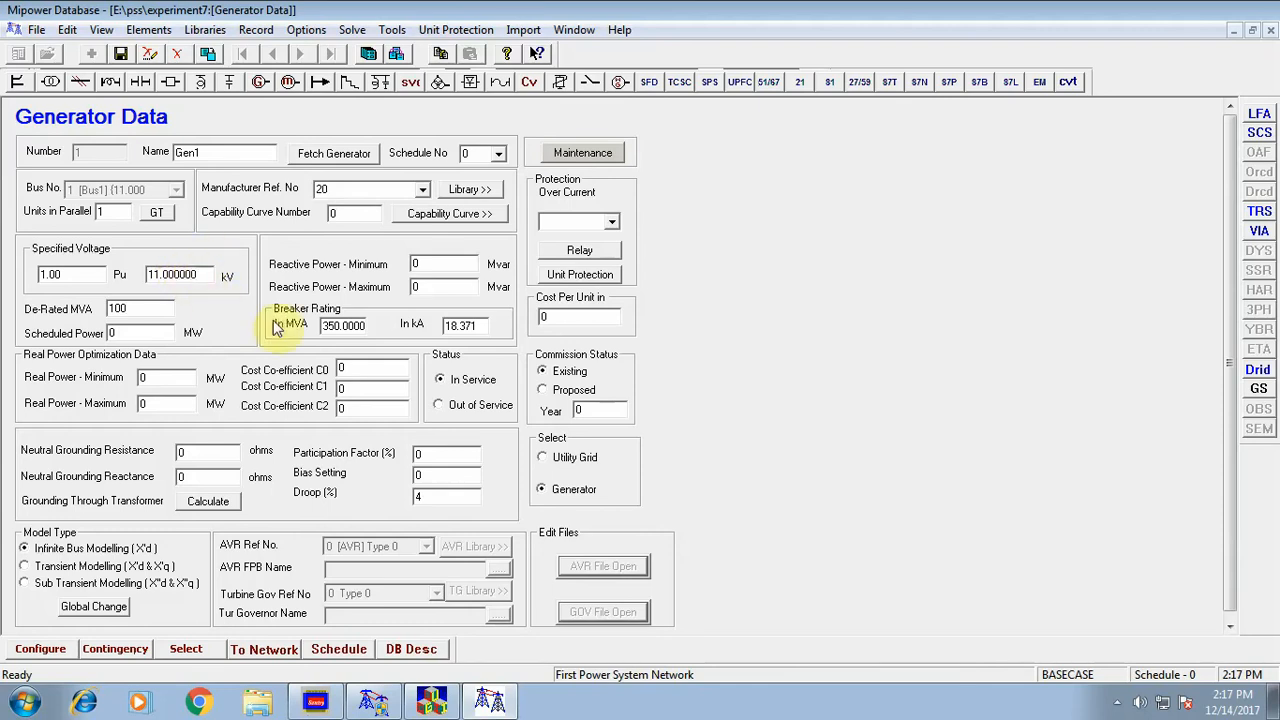
{"action": "left_click", "coordinate": [115, 333]}
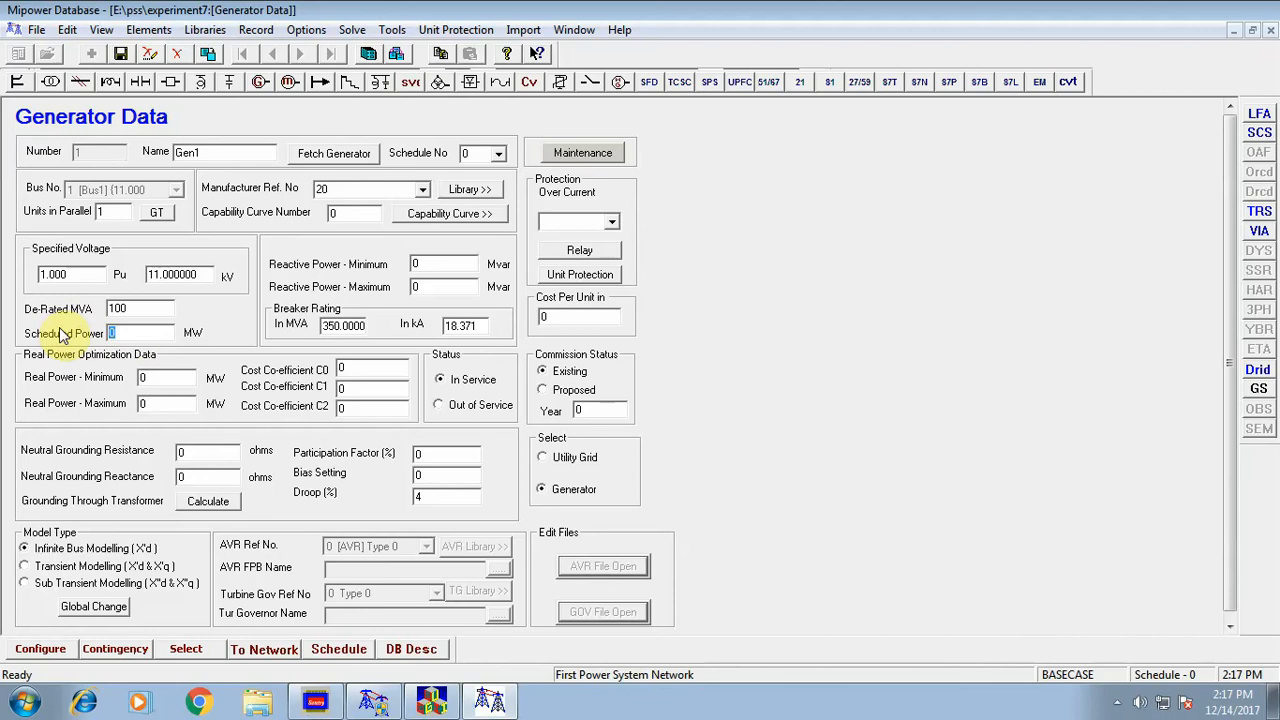
{"action": "type", "text": "80"}
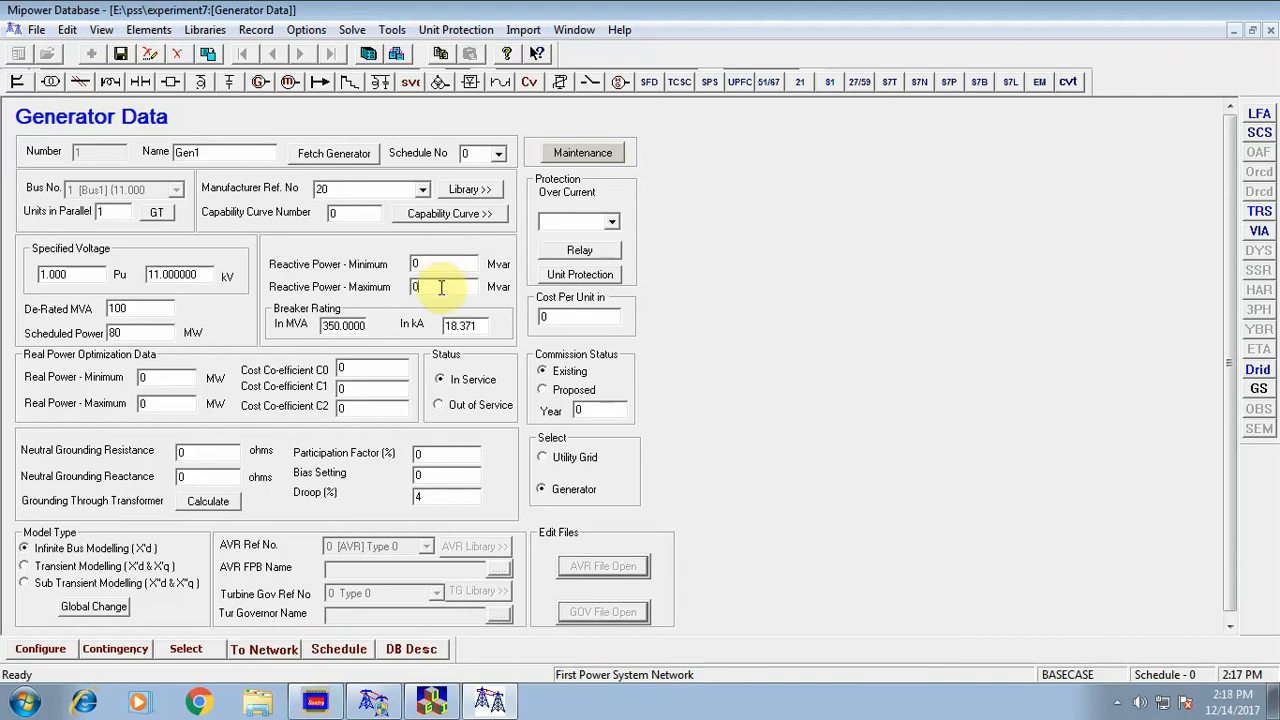
Set Gen1's maximum reactive power to 60 Mvar and choose infinite bus modelling as its model type.
{"action": "type", "text": "60"}
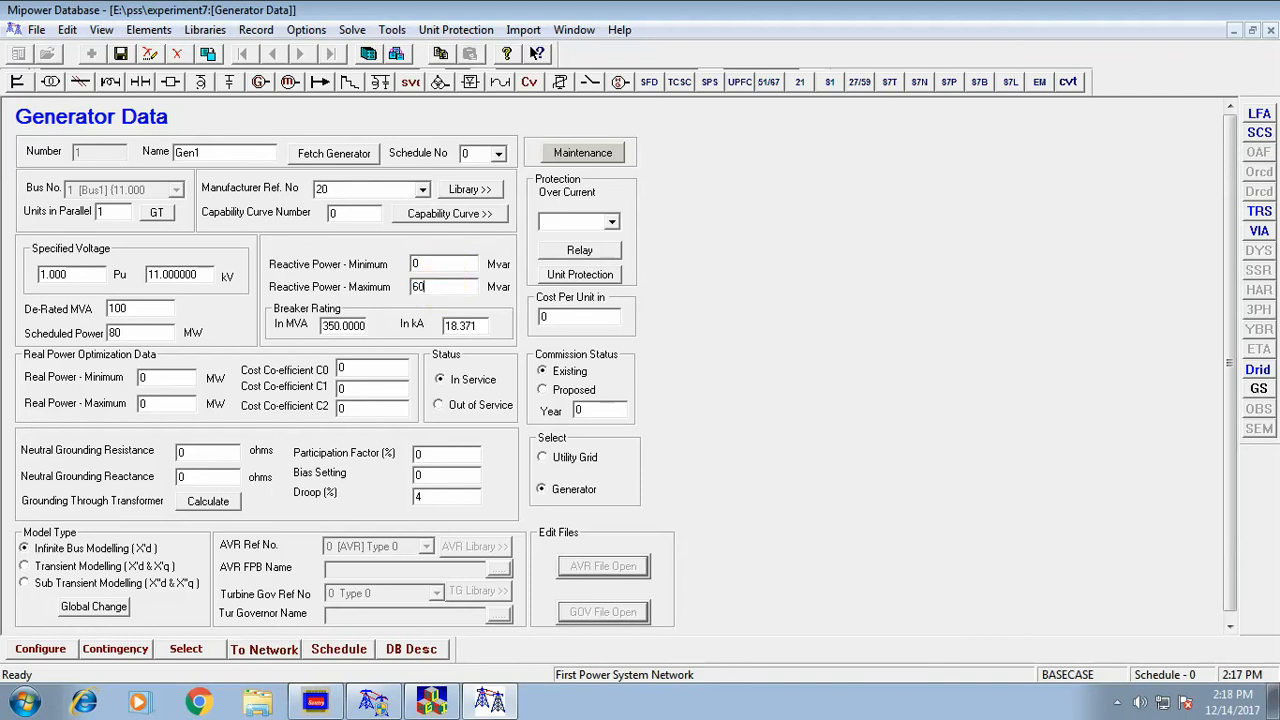
{"action": "left_click", "coordinate": [440, 288]}
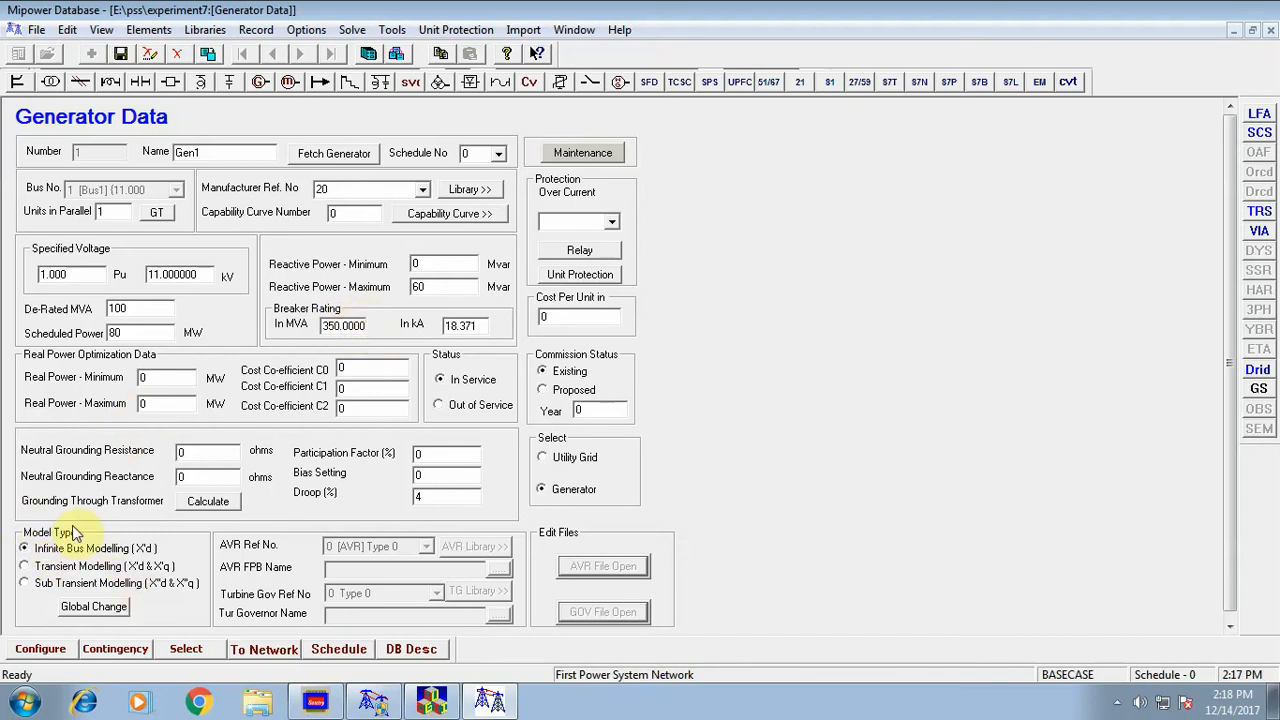
{"action": "left_click", "coordinate": [45, 549]}
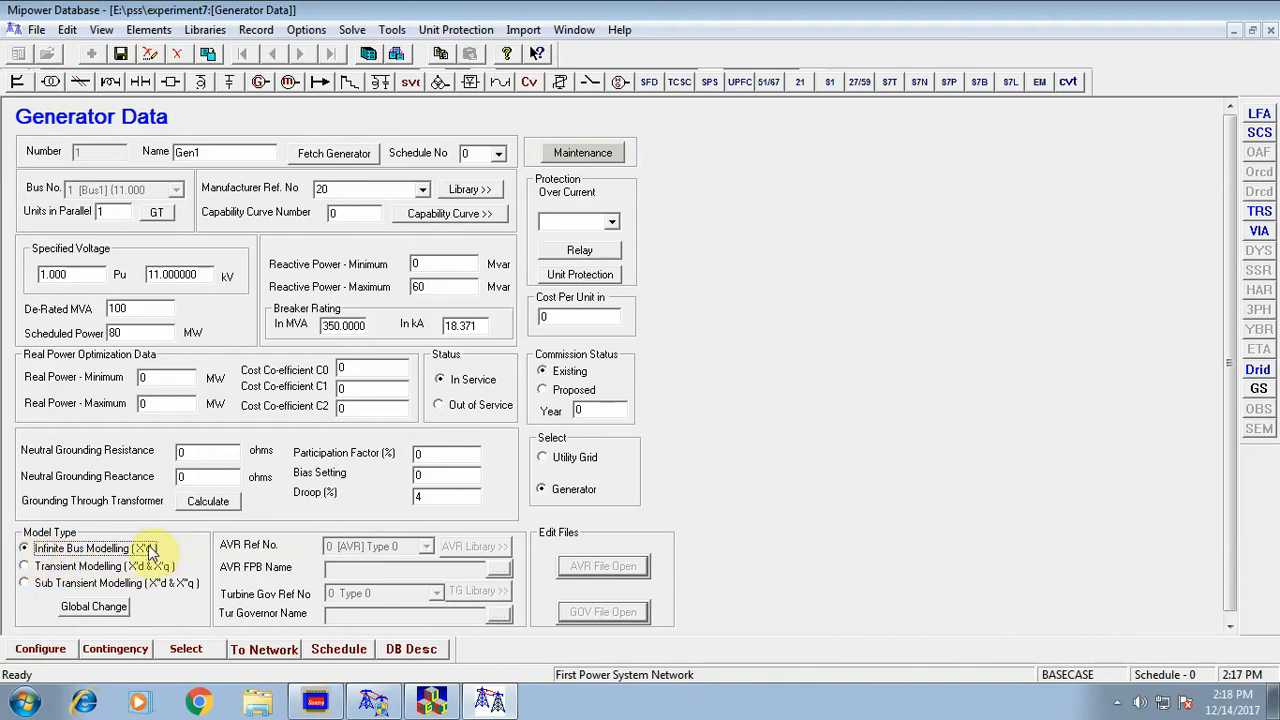
In generator library entry 20, set the direct axis transient reactance (X'd) to 0.1 pu and try to save the entry.
{"action": "left_click", "coordinate": [478, 190]}
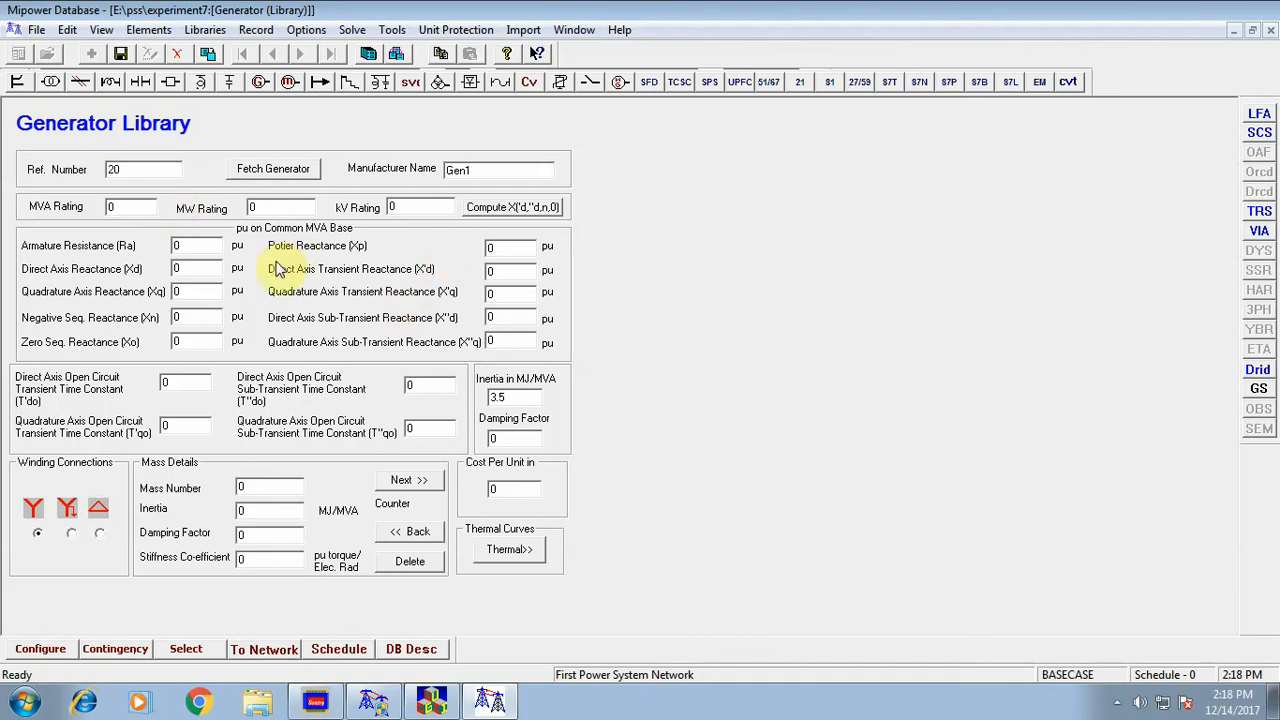
{"action": "double_click", "coordinate": [512, 271]}
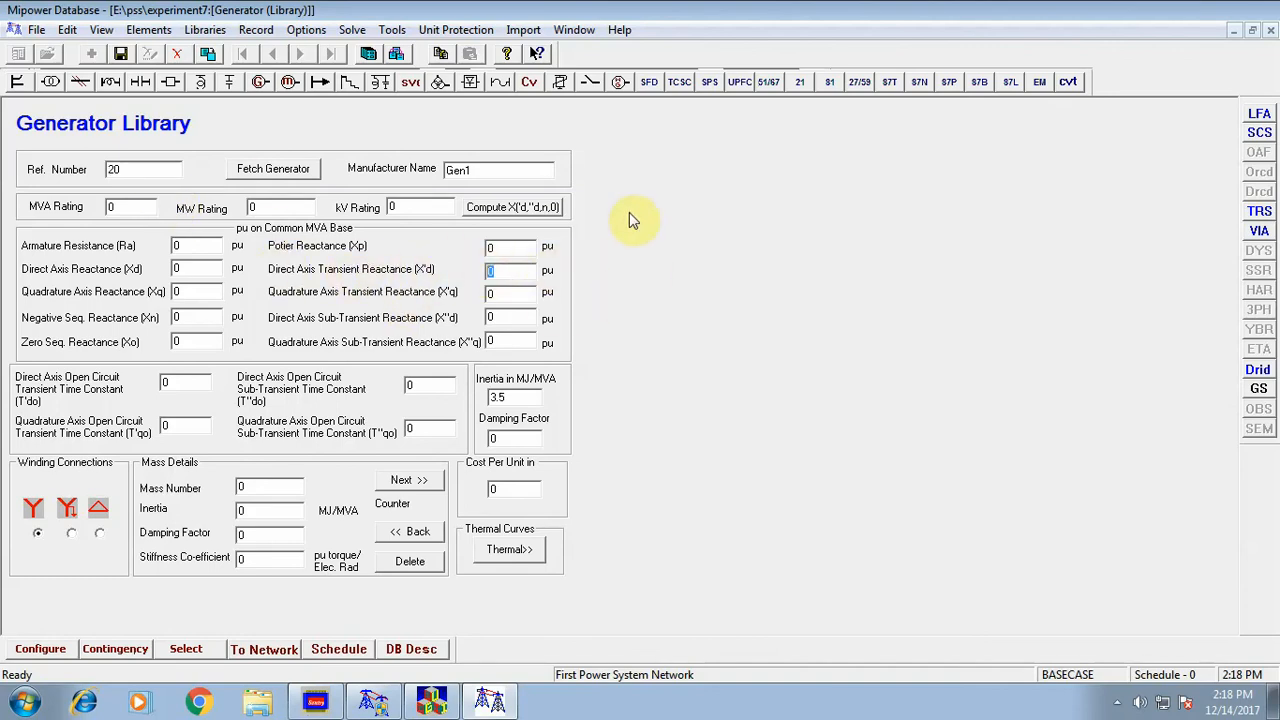
{"action": "type", "text": "0.1"}
{"action": "left_click", "coordinate": [121, 55]}
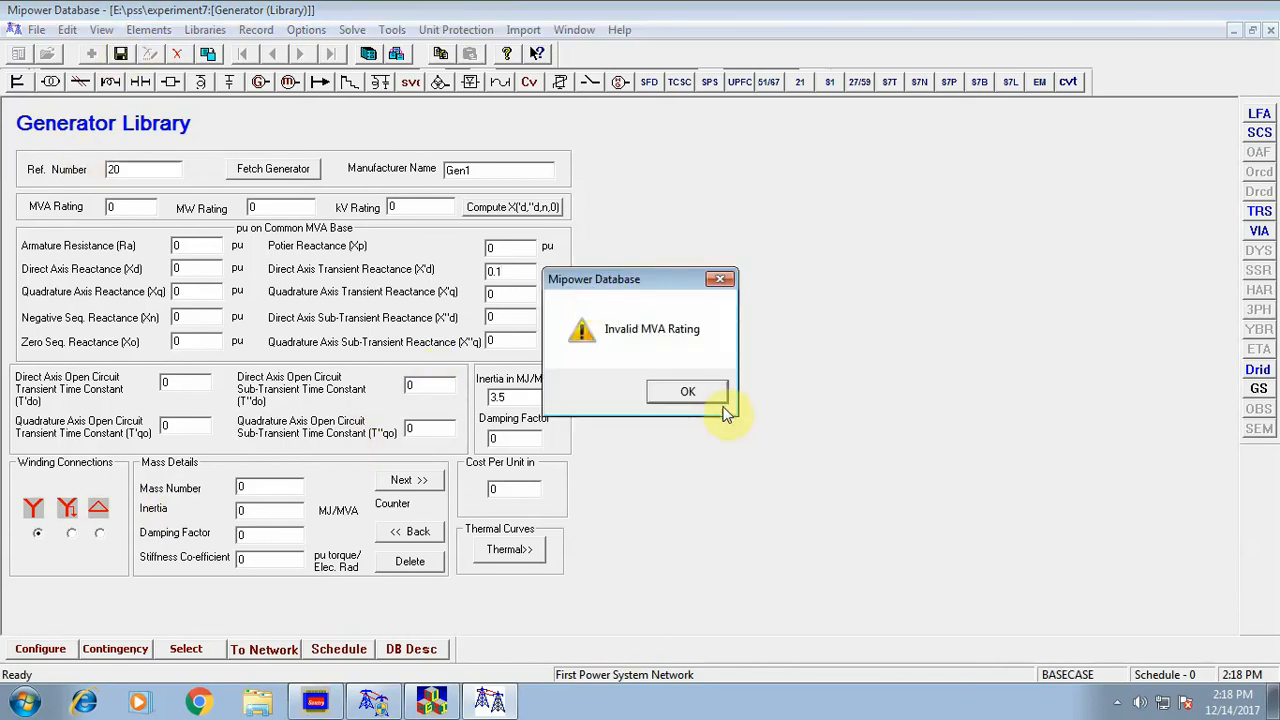
{"action": "left_click", "coordinate": [687, 392]}
Set the generator library entry's MVA rating to 100 and kV rating to 11, save it and return to Gen1's data.
{"action": "double_click", "coordinate": [140, 204]}
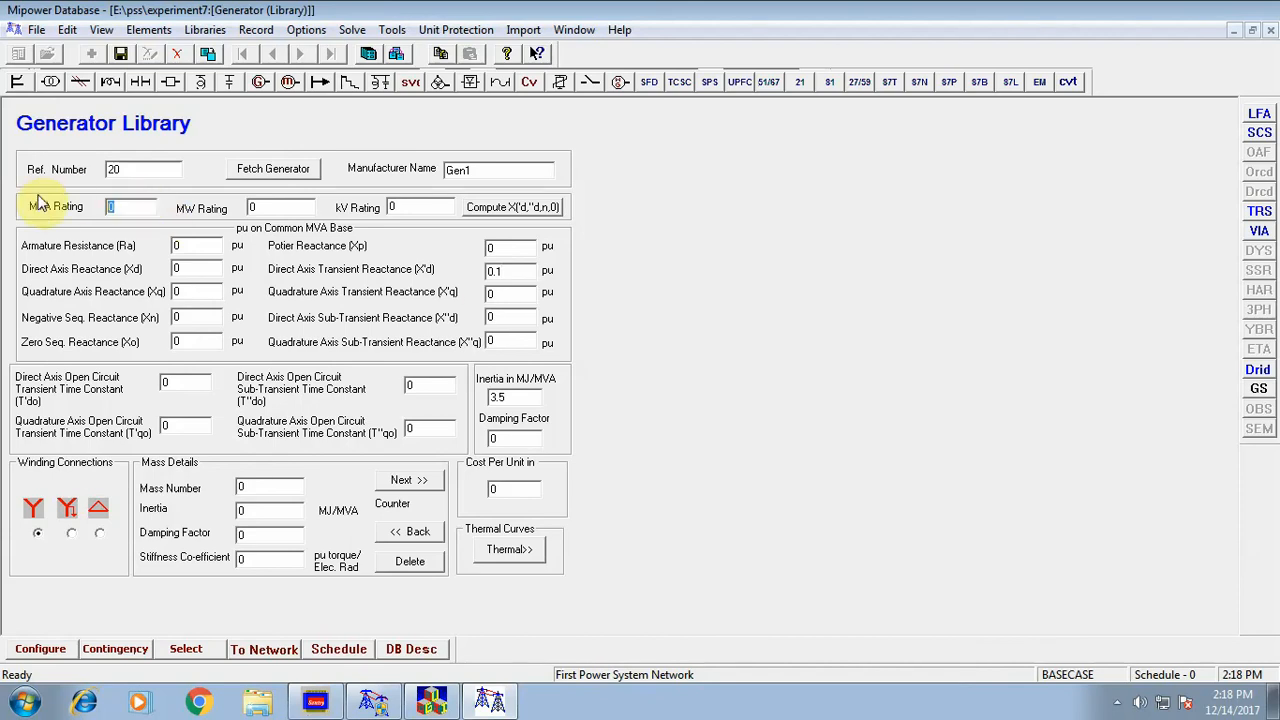
{"action": "type", "text": "100"}
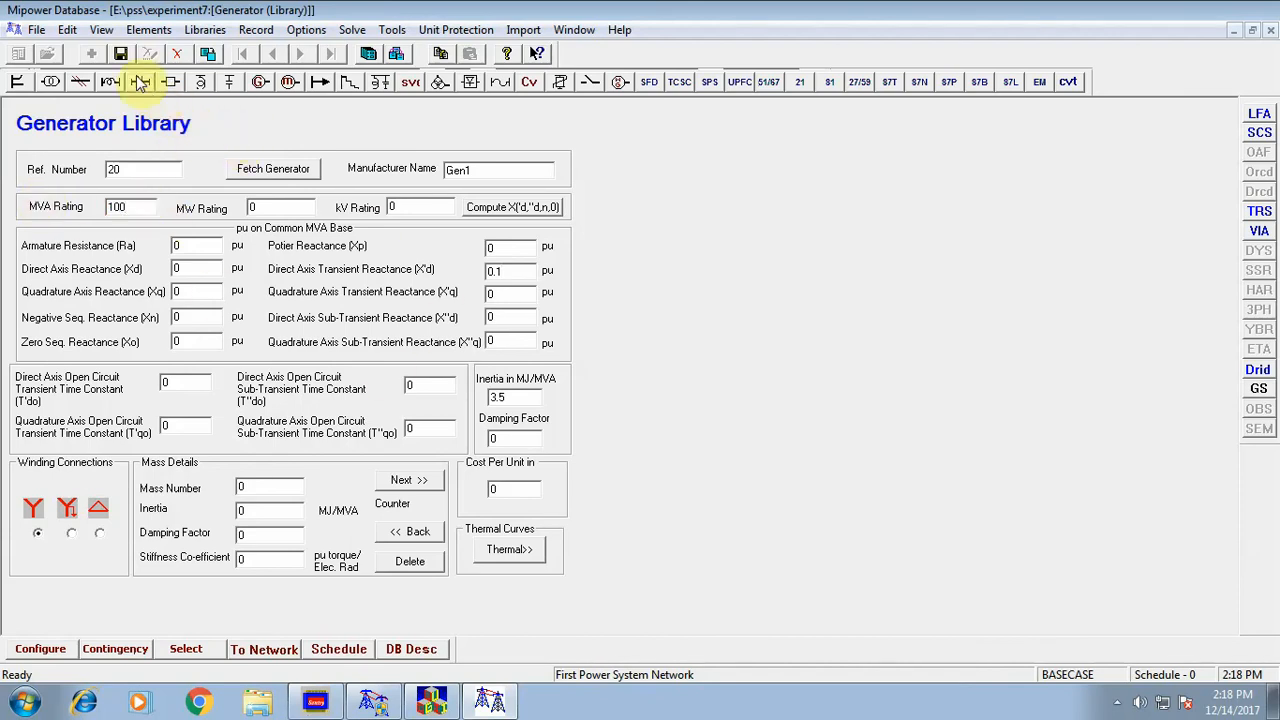
{"action": "double_click", "coordinate": [420, 206]}
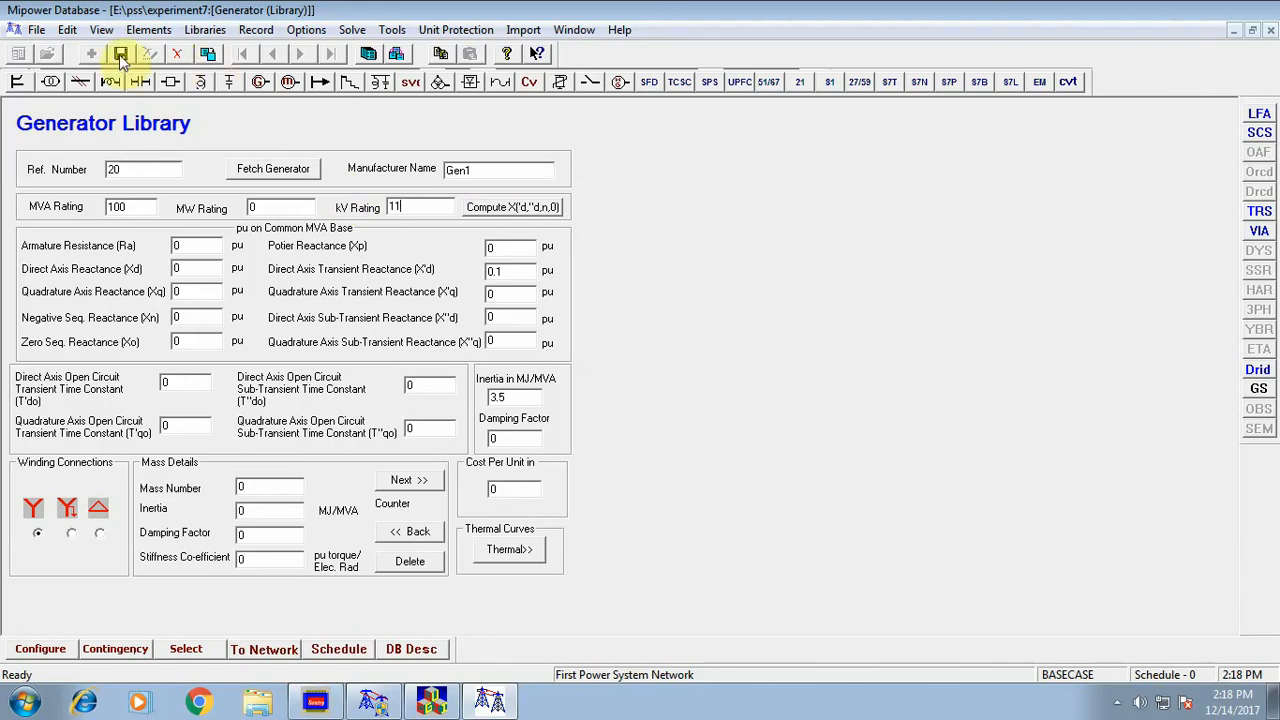
{"action": "left_click", "coordinate": [261, 83]}
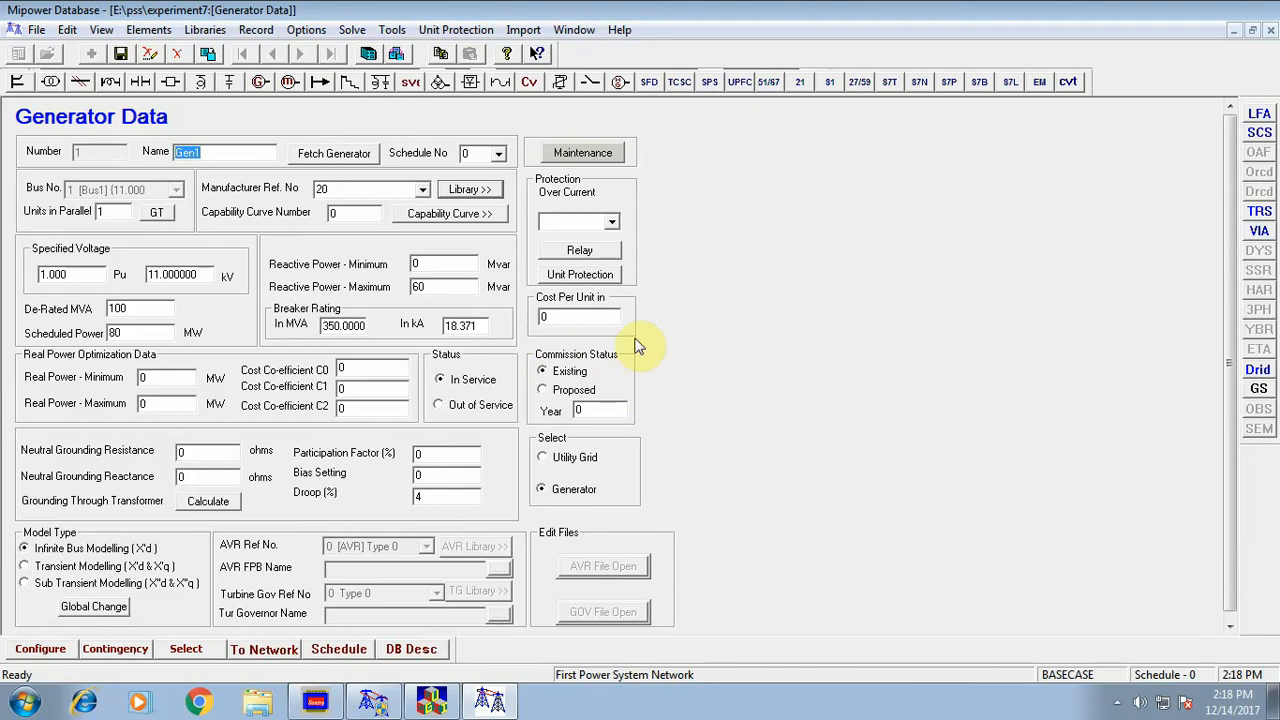
Save Gen1's data and place a second generator, rotated 270°, below Bus2 with element ID 2.
{"action": "left_click", "coordinate": [122, 53]}
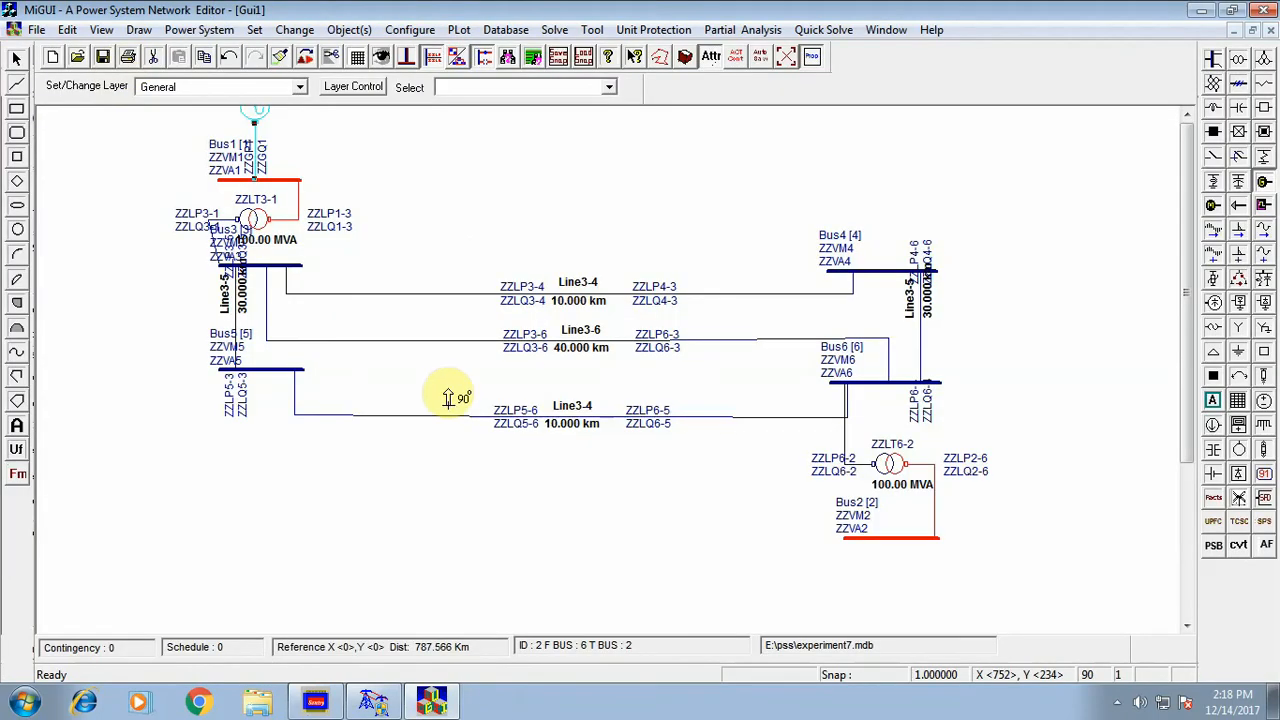
{"action": "left_click", "coordinate": [1263, 183]}
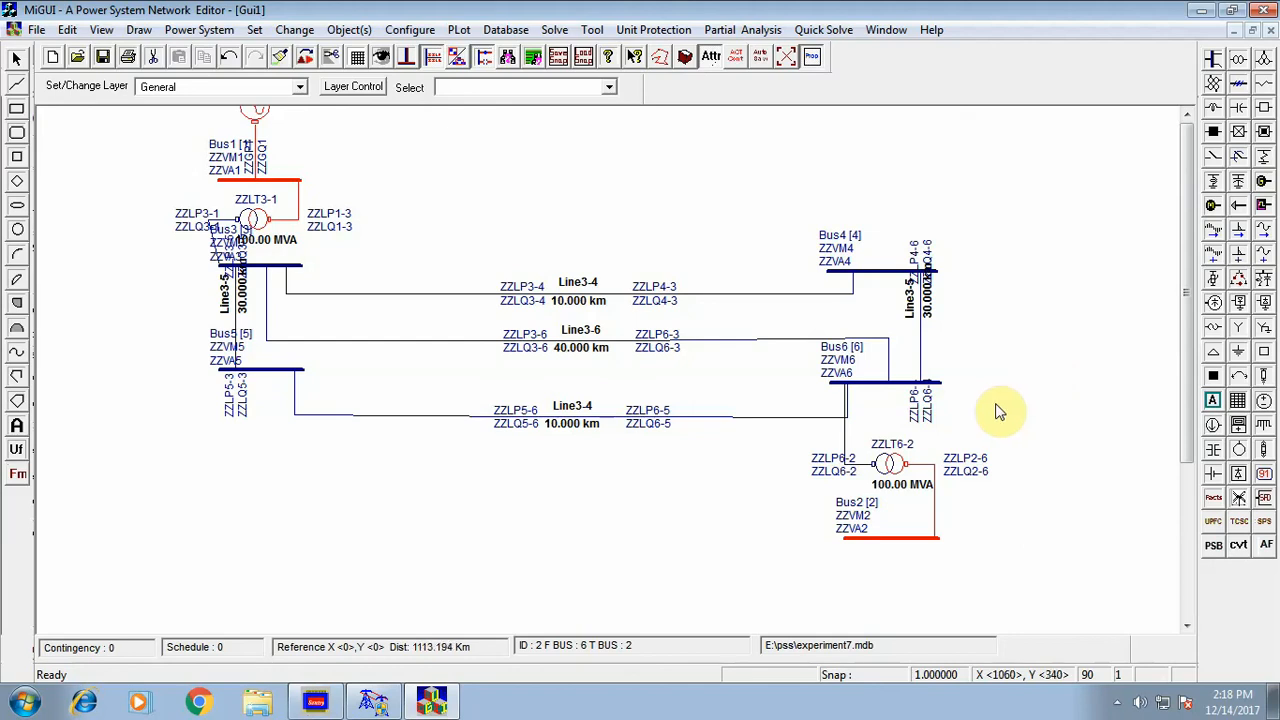
{"action": "left_click", "coordinate": [1265, 183]}
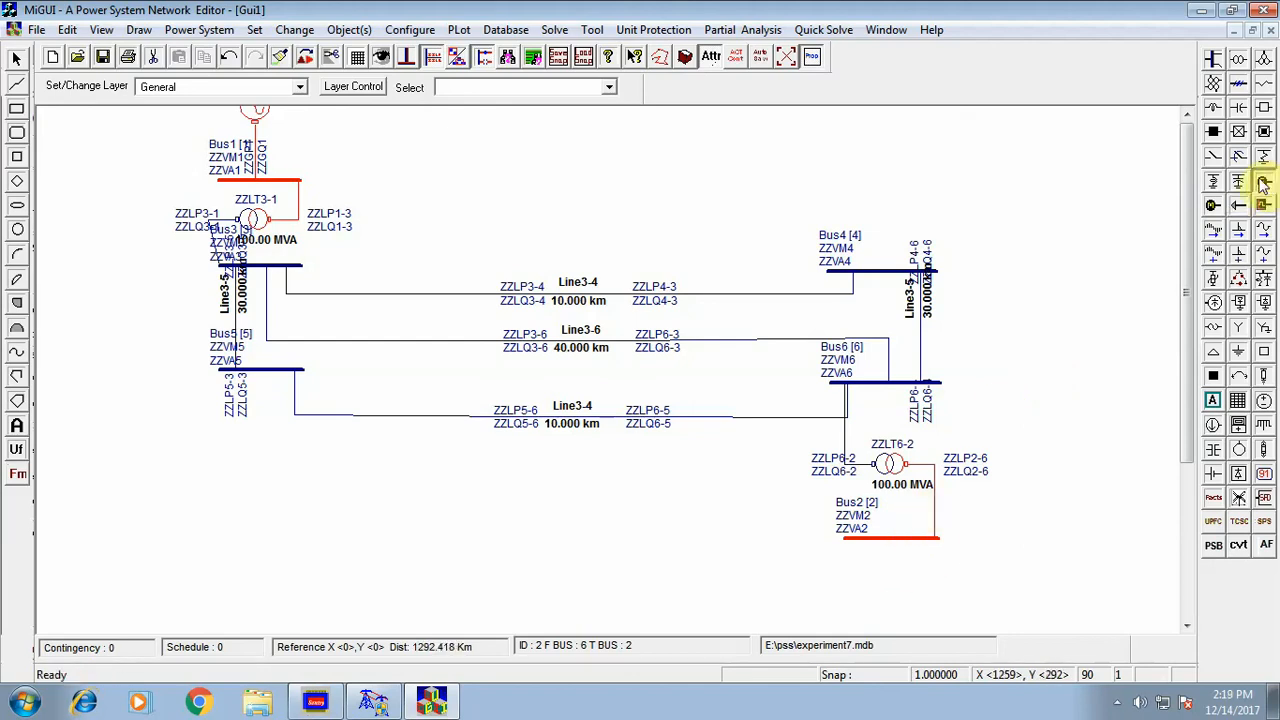
{"action": "left_click", "coordinate": [305, 60]}
{"action": "left_click", "coordinate": [305, 60]}
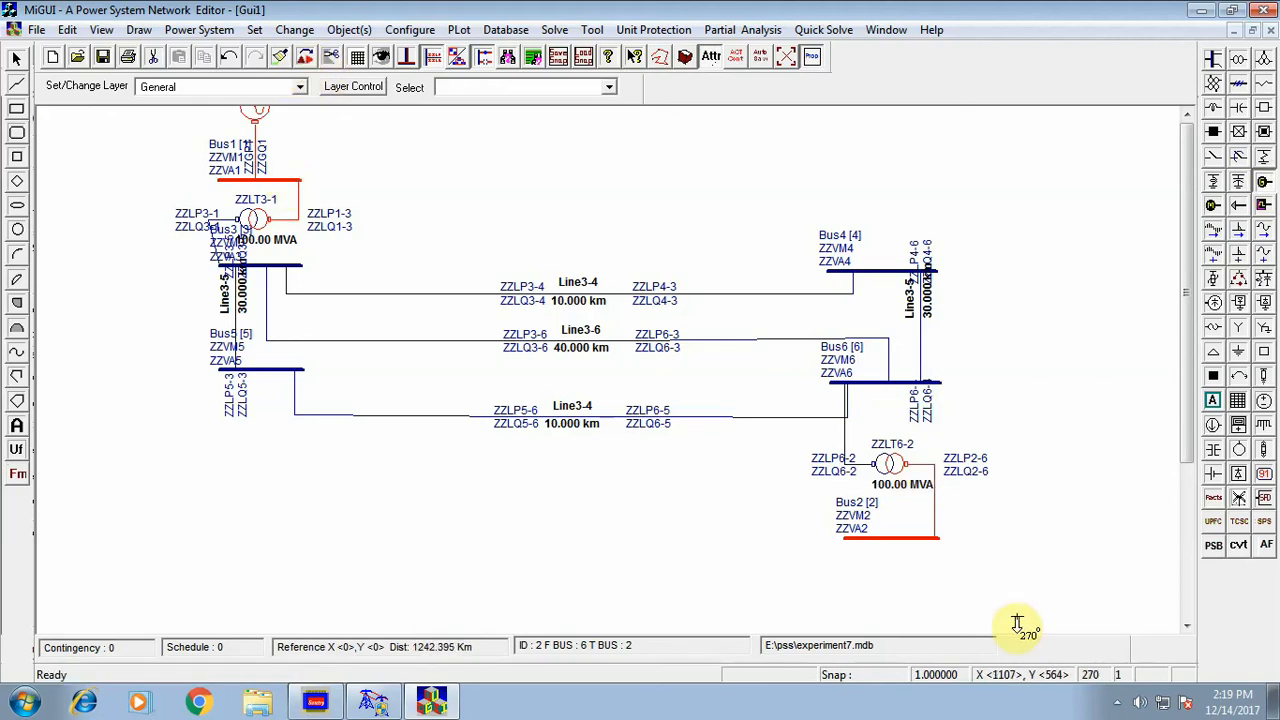
{"action": "left_click", "coordinate": [891, 545]}
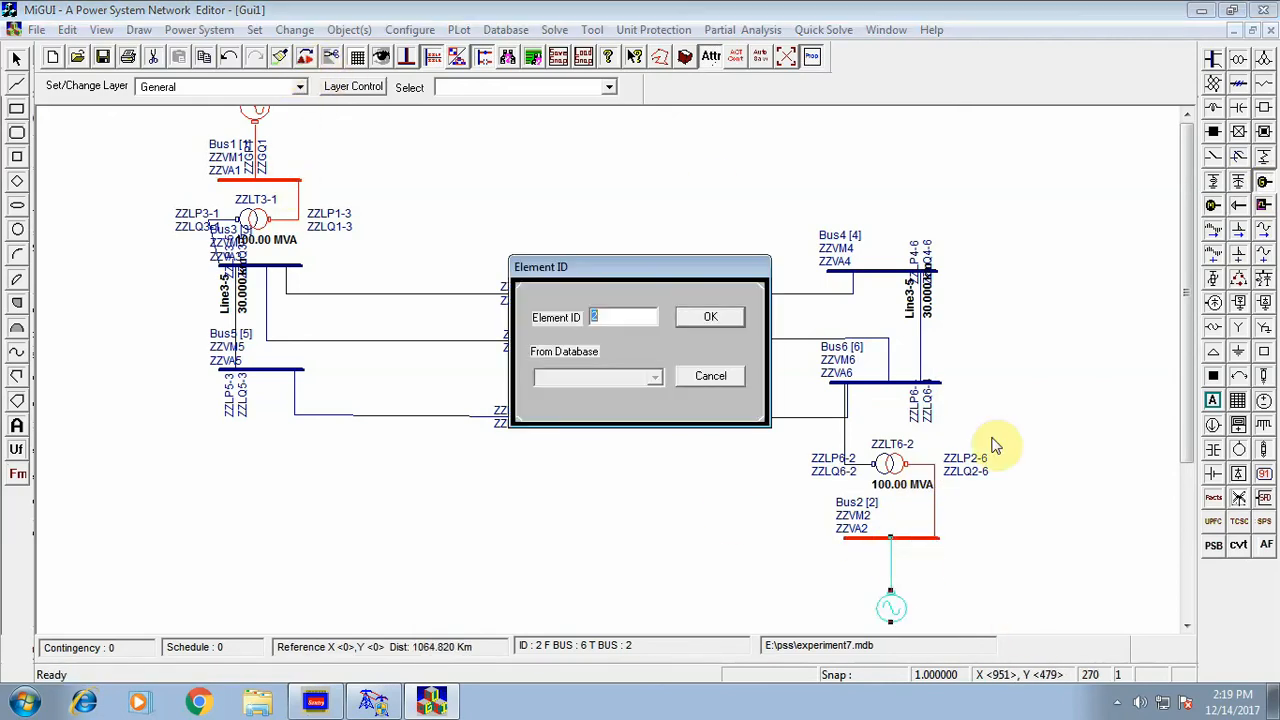
{"action": "left_click", "coordinate": [715, 317]}
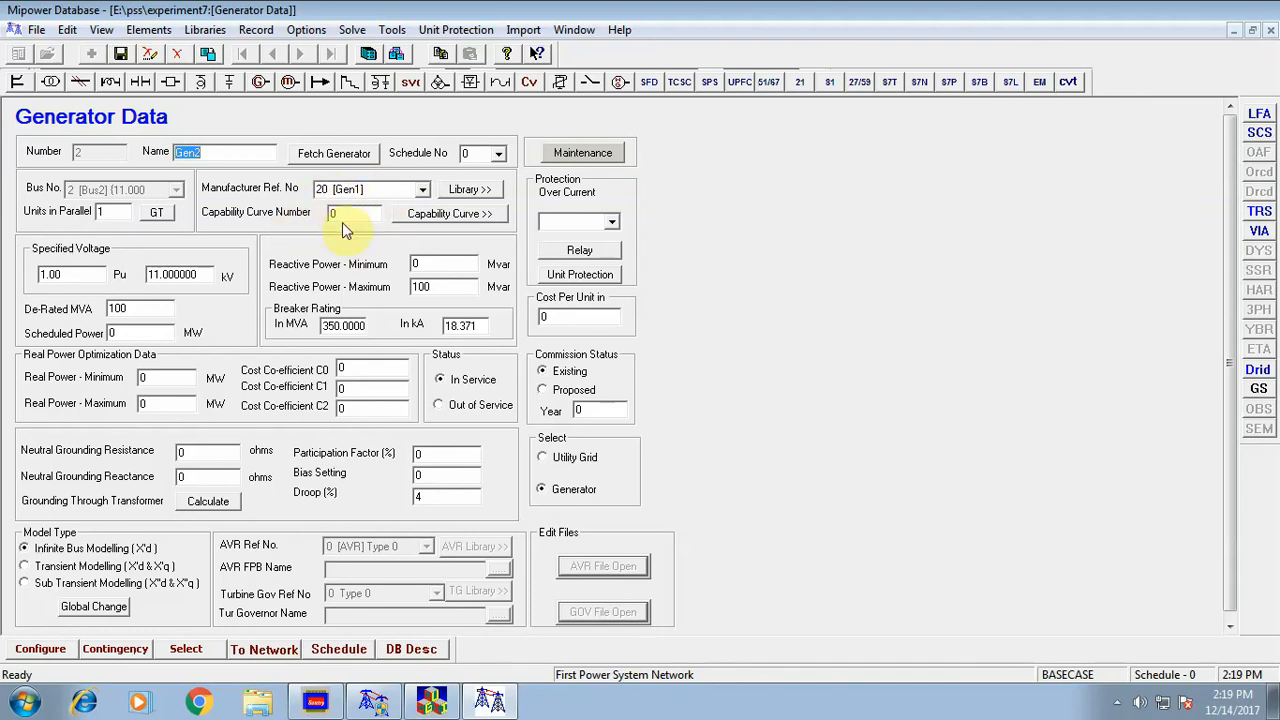
Set Gen2's scheduled power to 80 MW, its maximum reactive power to 60 Mvar and its model type to infinite bus modelling.
{"action": "left_click", "coordinate": [140, 308]}
{"action": "type", "text": "80"}
{"action": "left_click", "coordinate": [452, 286]}
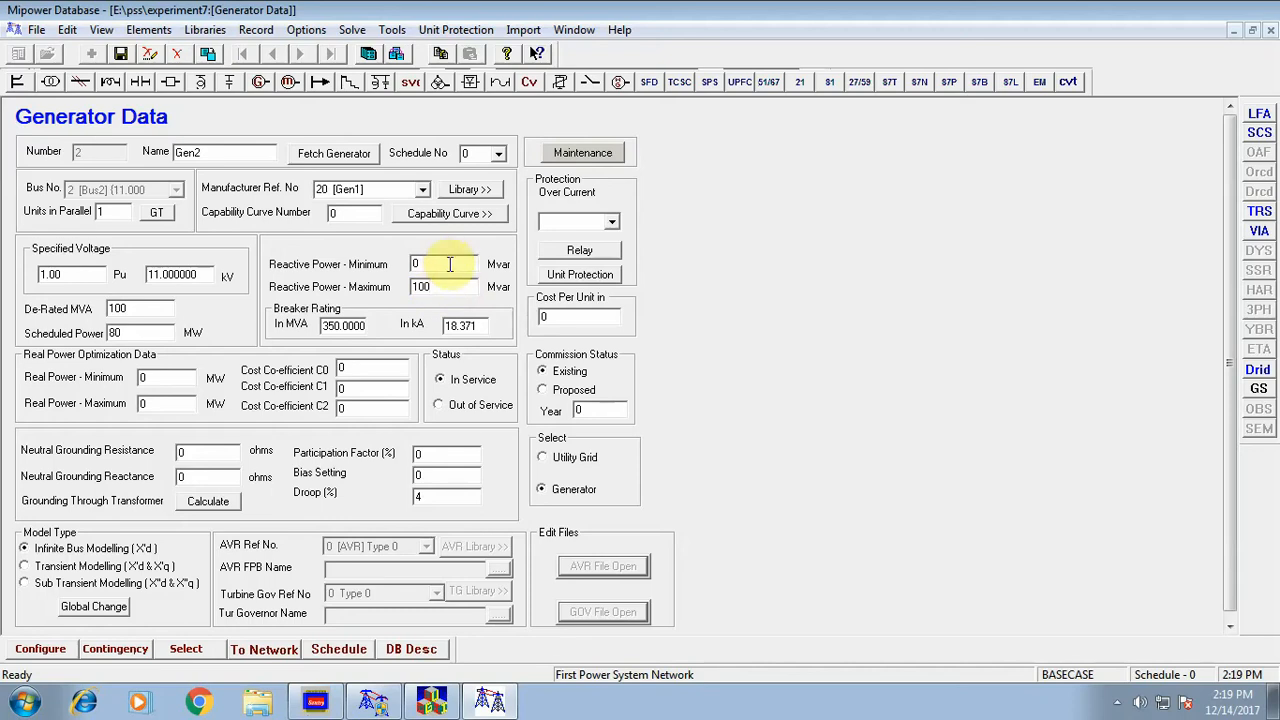
{"action": "double_click", "coordinate": [432, 286]}
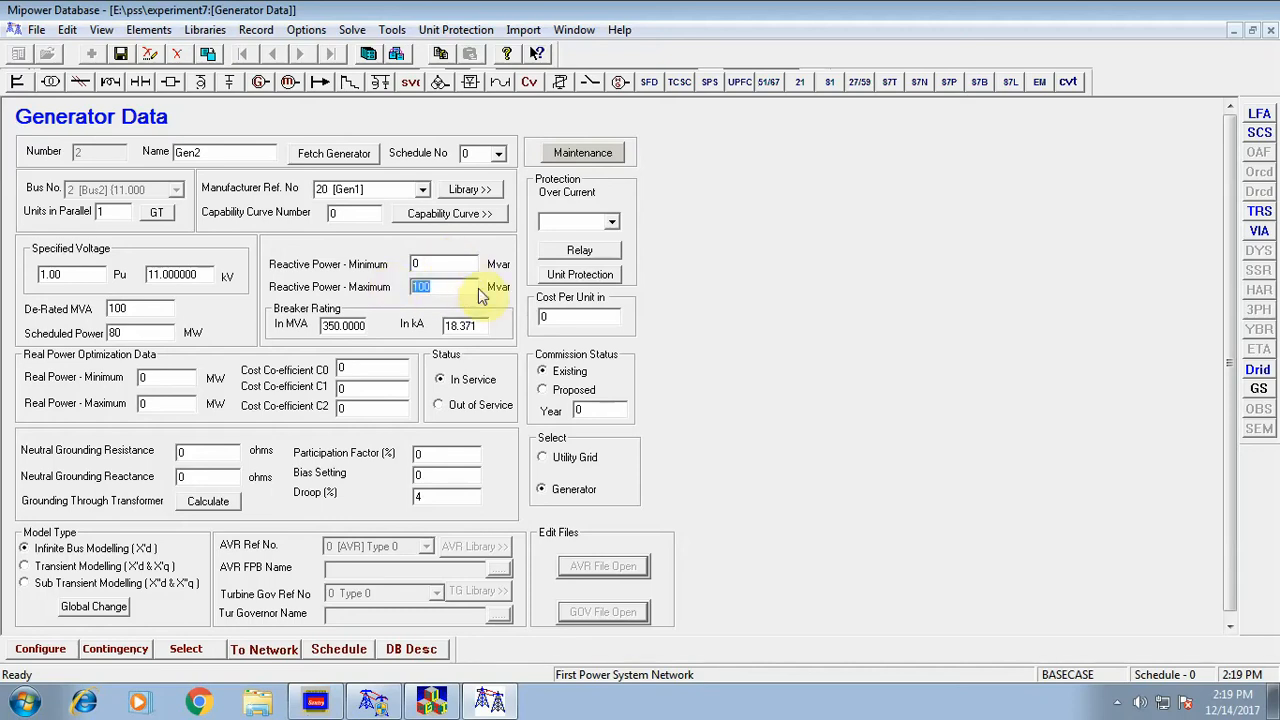
{"action": "type", "text": "60"}
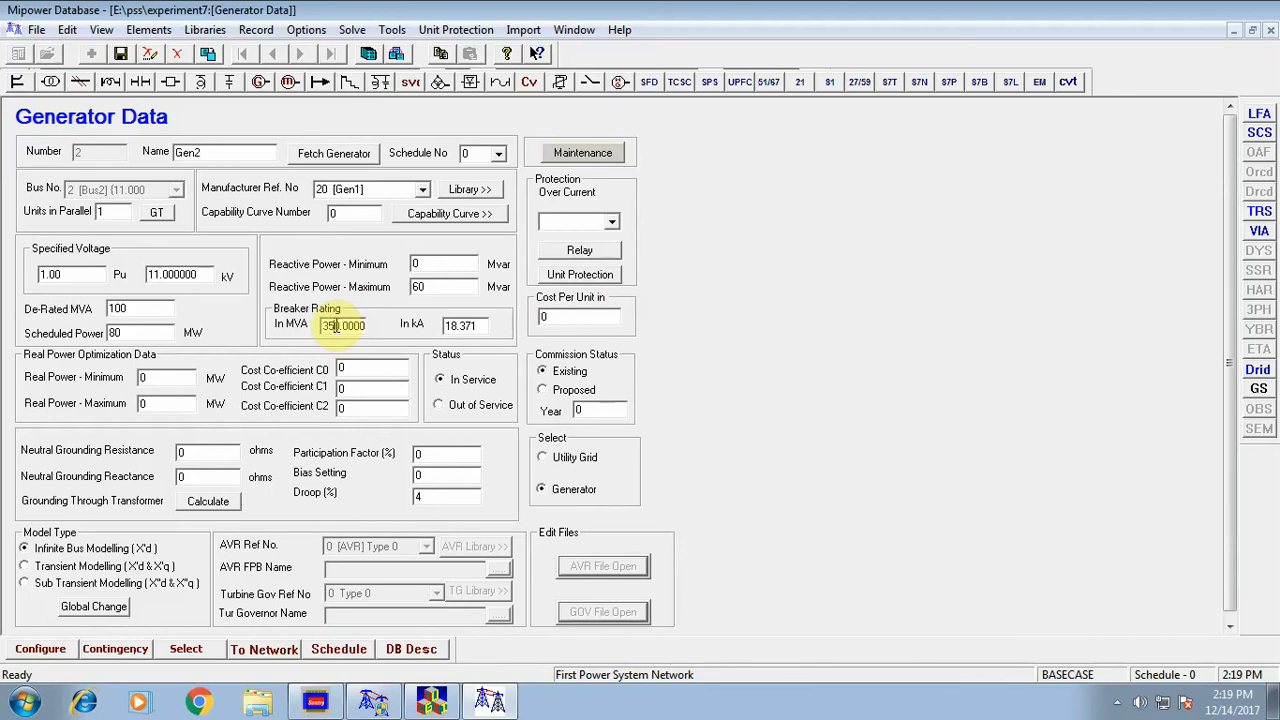
{"action": "left_click", "coordinate": [86, 550]}
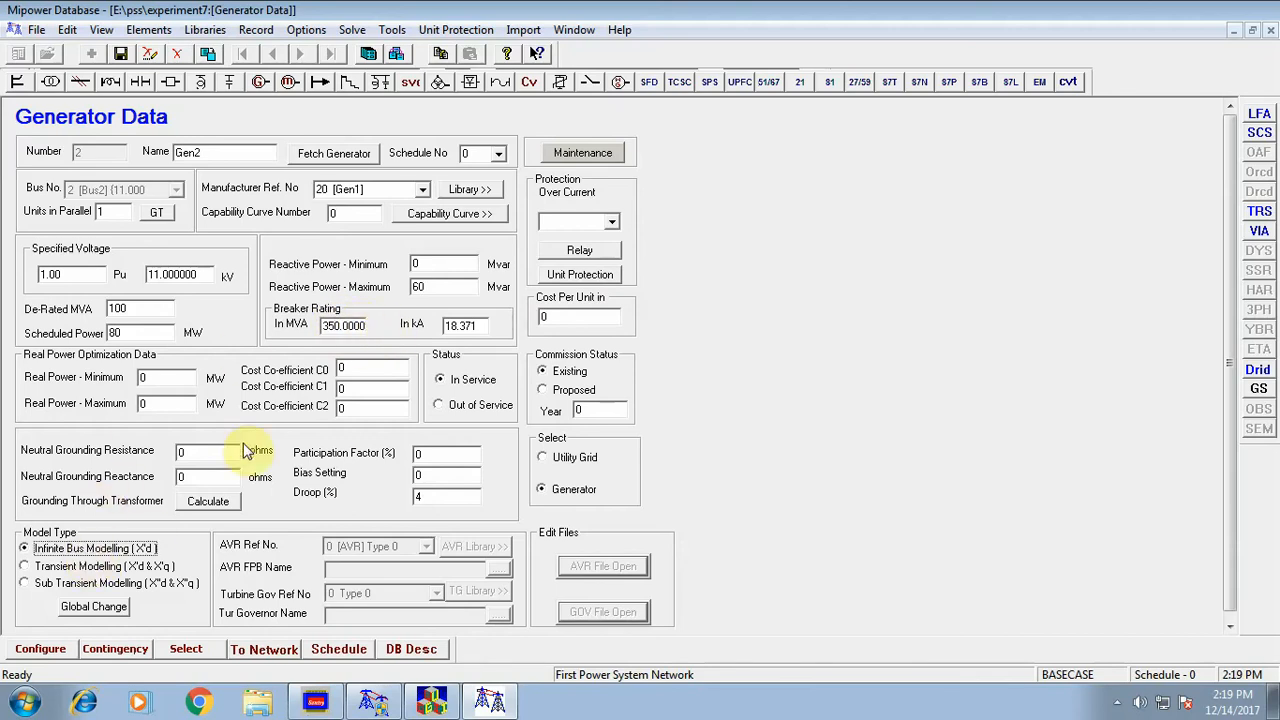
Check the transient reactance in Gen2's library entry 20, save the entry, and save Gen2's data.
{"action": "left_click", "coordinate": [470, 190]}
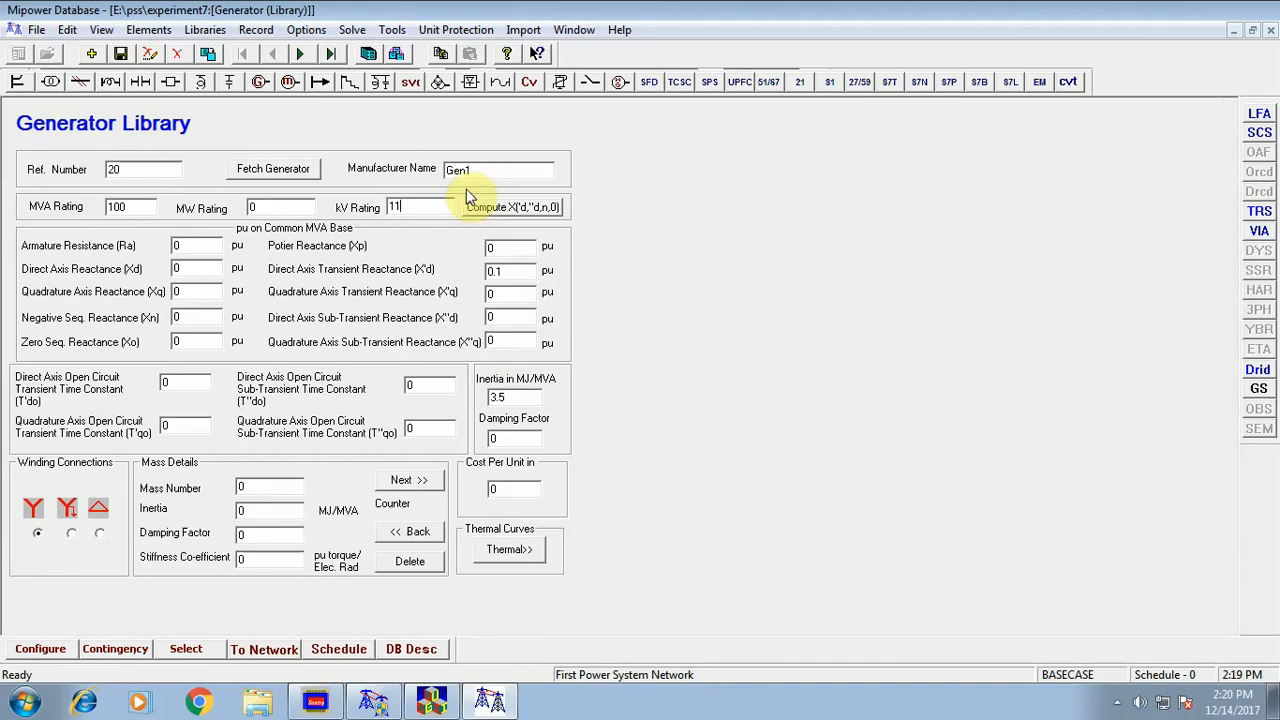
{"action": "left_click", "coordinate": [500, 271]}
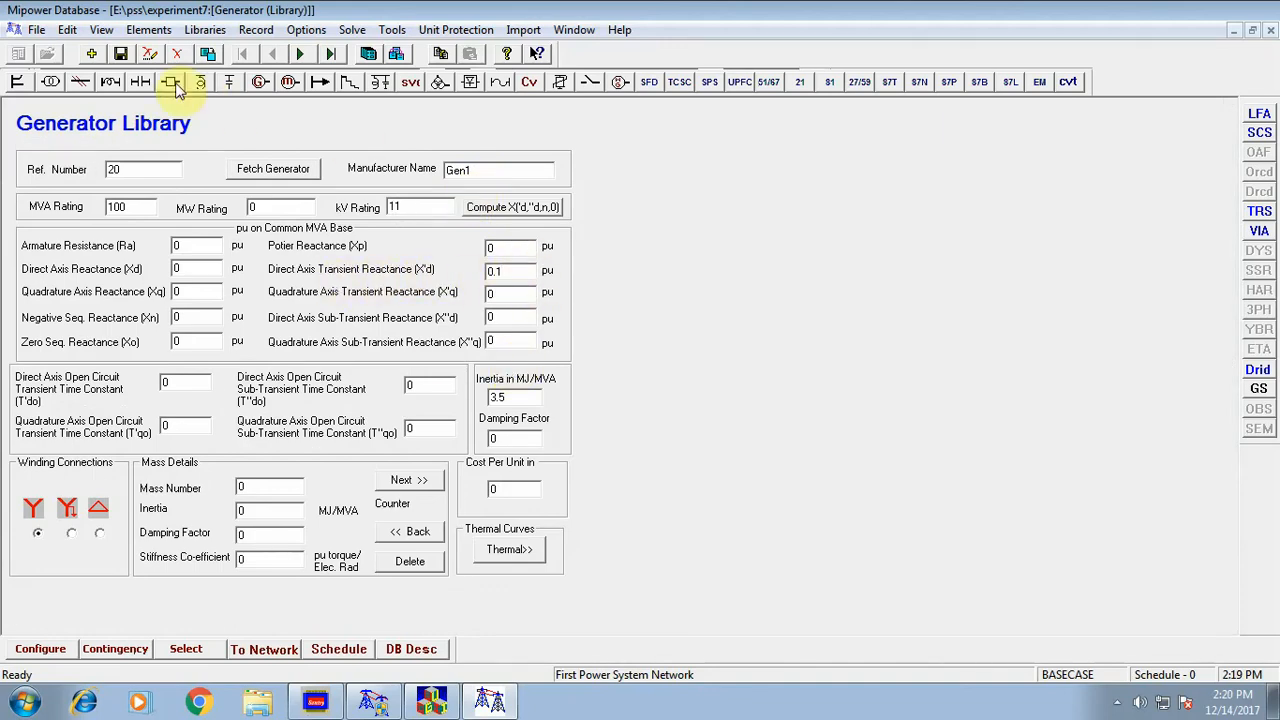
{"action": "left_click", "coordinate": [121, 55]}
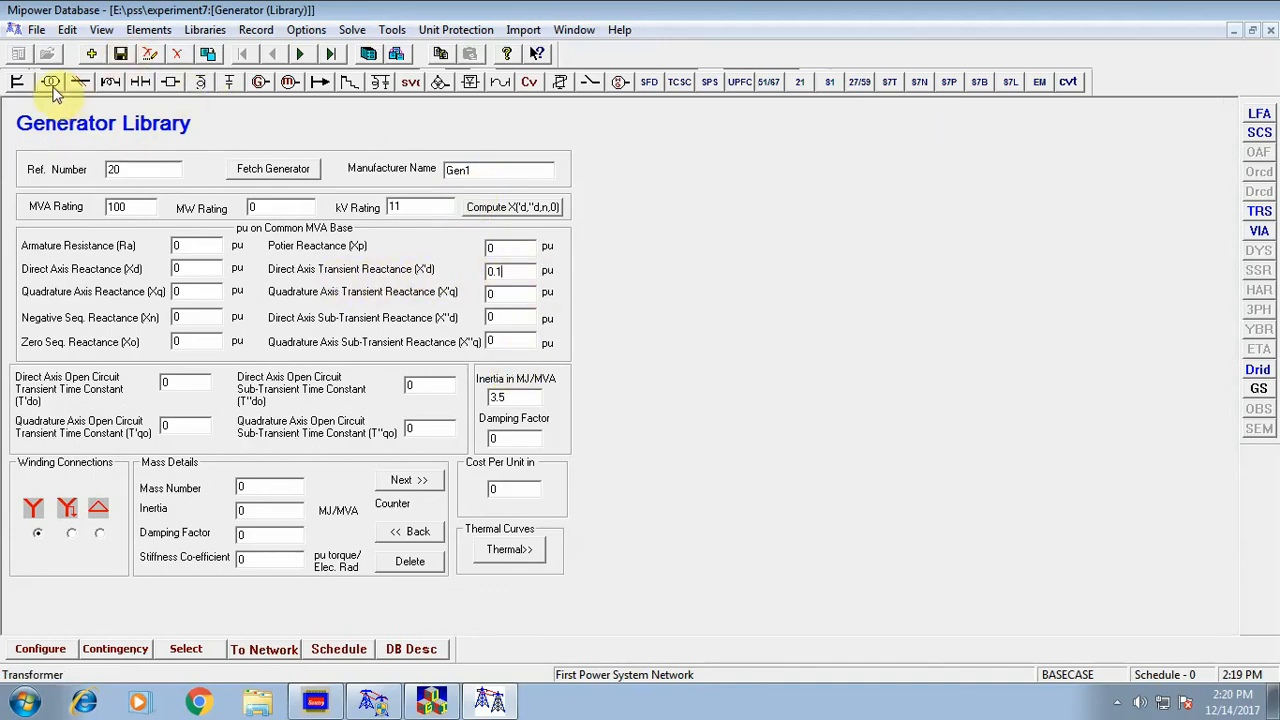
{"action": "left_click", "coordinate": [261, 82]}
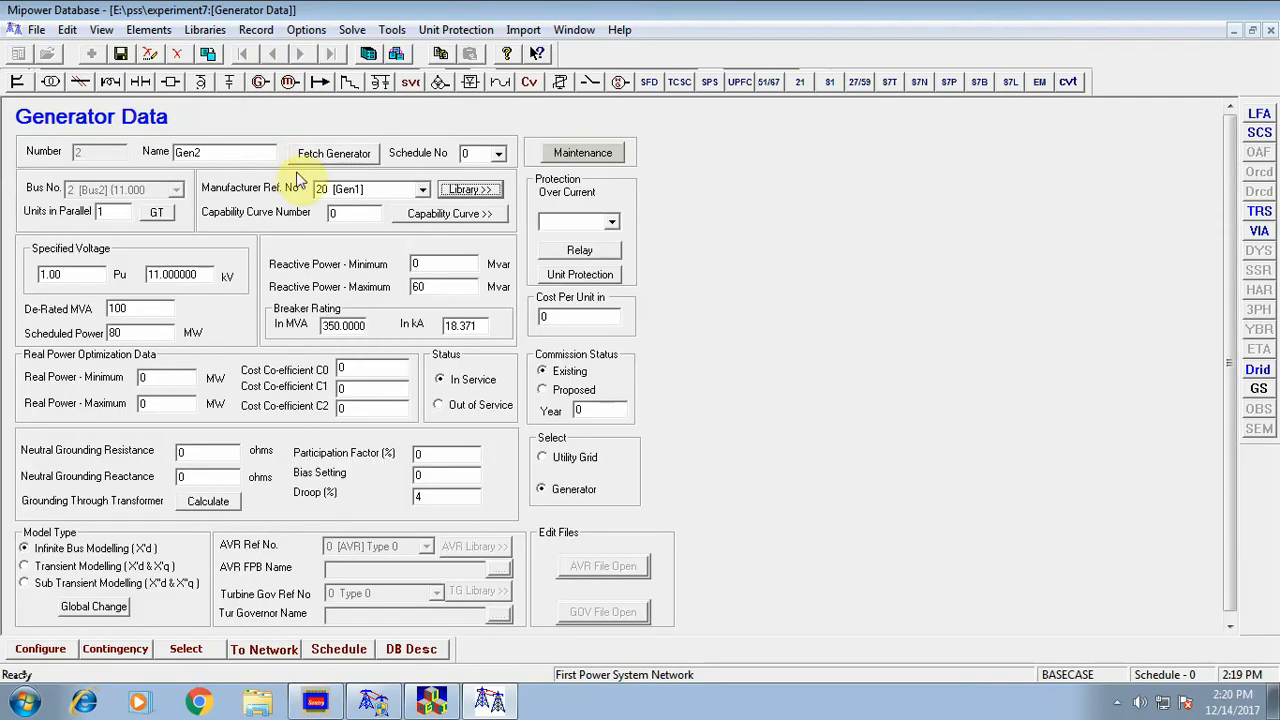
{"action": "left_click", "coordinate": [126, 55]}
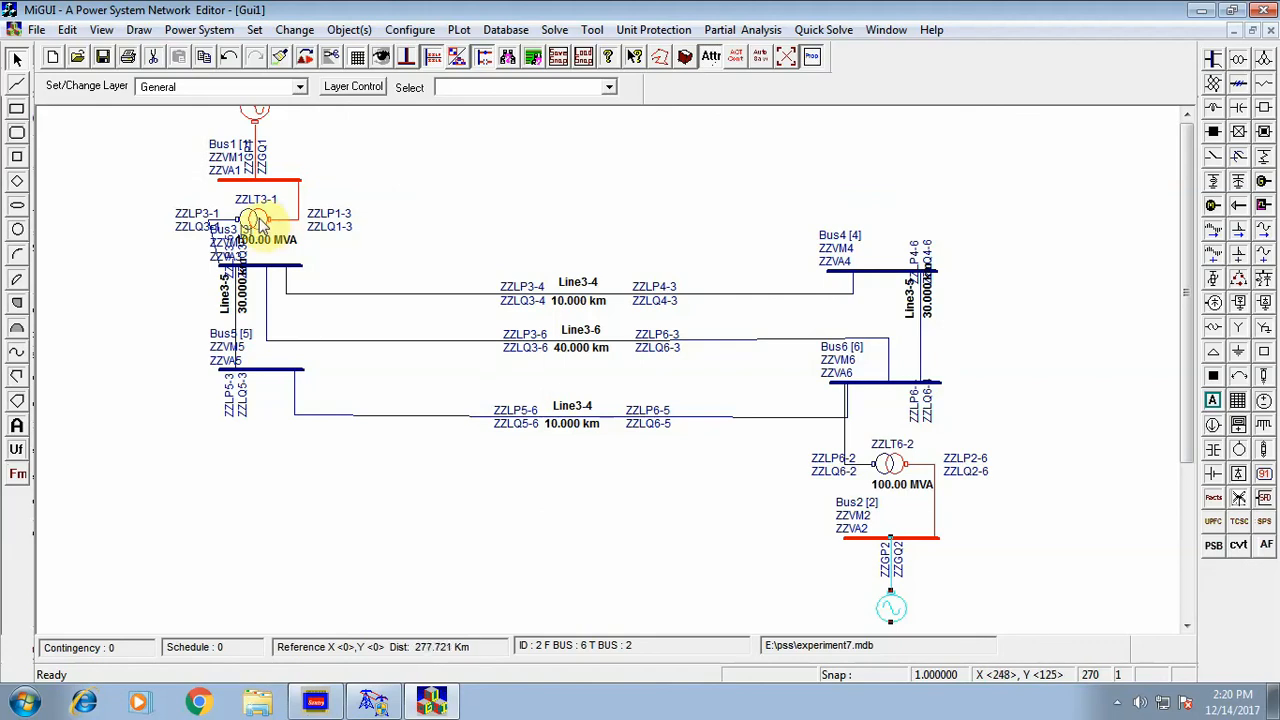
Review the library entry of the transformer between Bus3 and Bus1, return to the transformer's data and save it.
{"action": "double_click", "coordinate": [260, 220]}
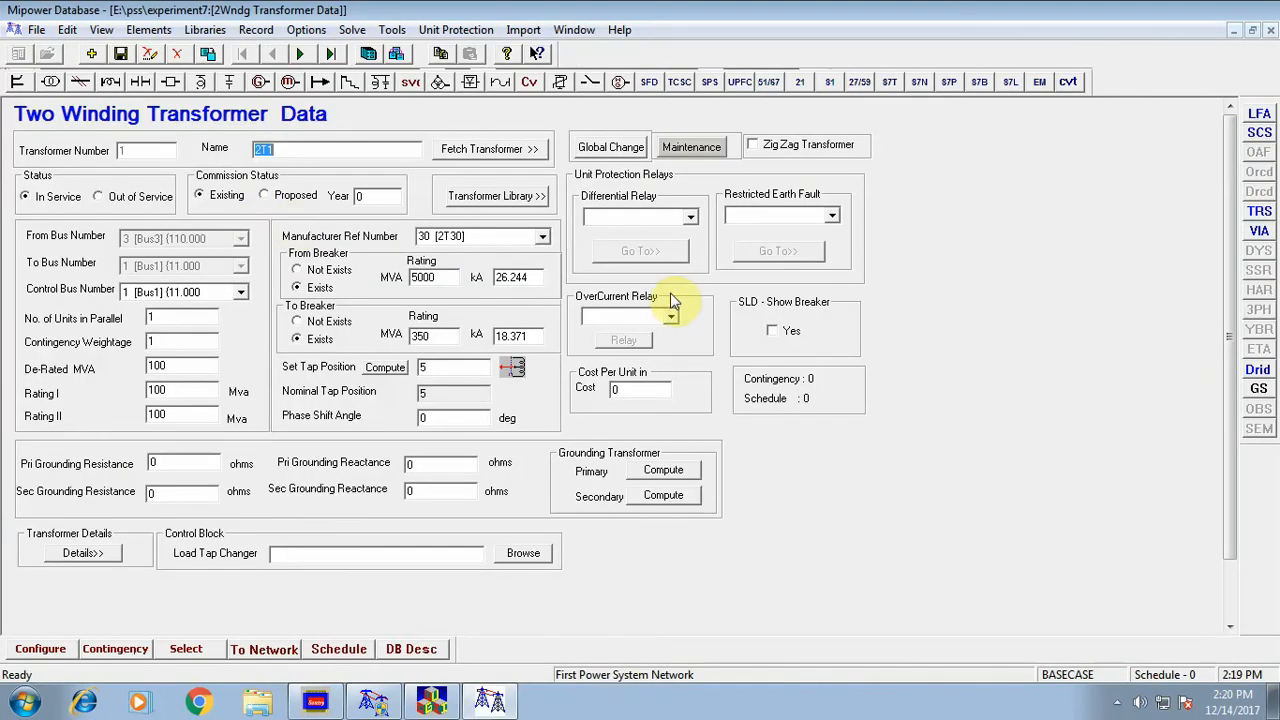
{"action": "left_click", "coordinate": [518, 198]}
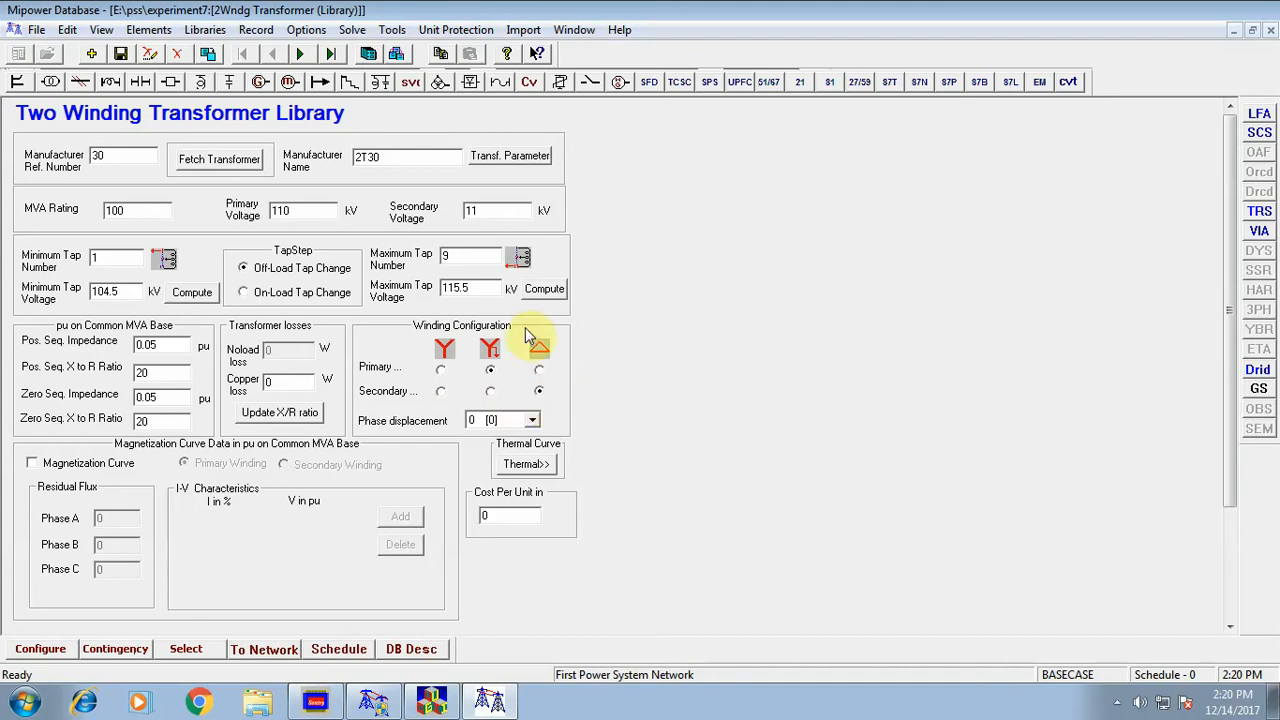
{"action": "left_click", "coordinate": [49, 84]}
{"action": "left_click", "coordinate": [123, 57]}
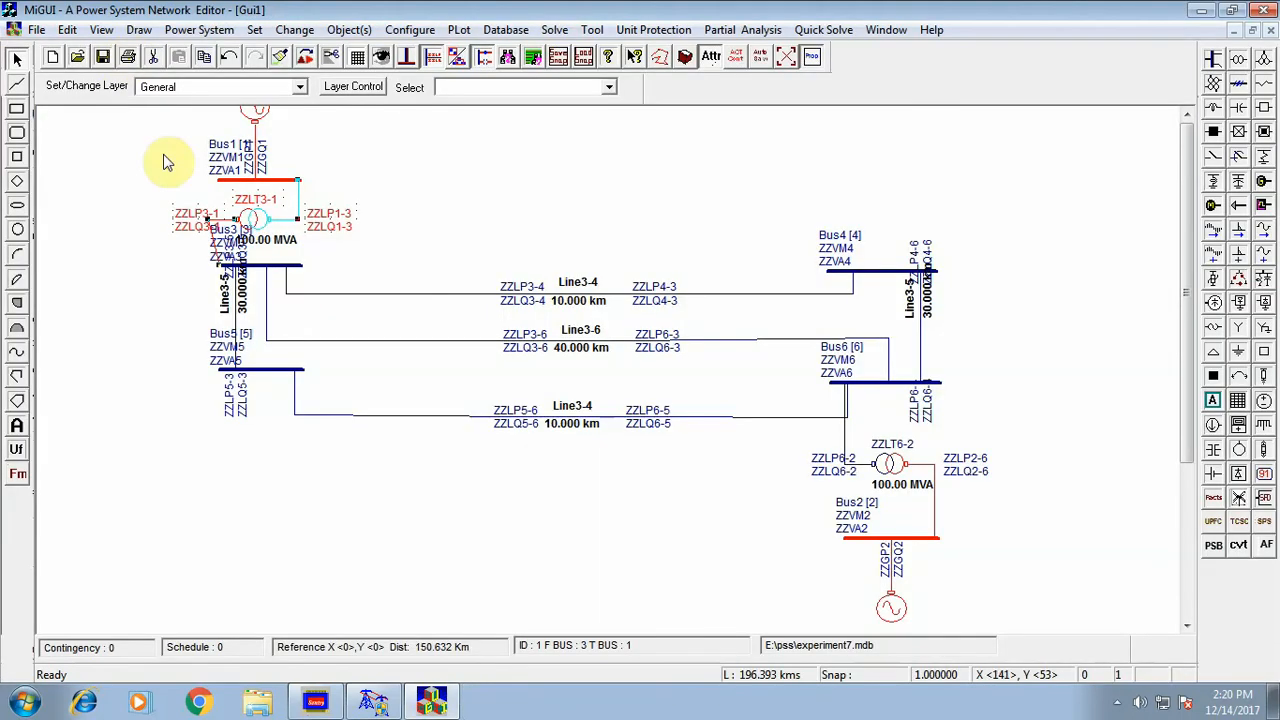
Confirm the delta secondary winding in the library entry of the transformer between Bus6 and Bus2, and save the transformer's data.
{"action": "left_click", "coordinate": [893, 462]}
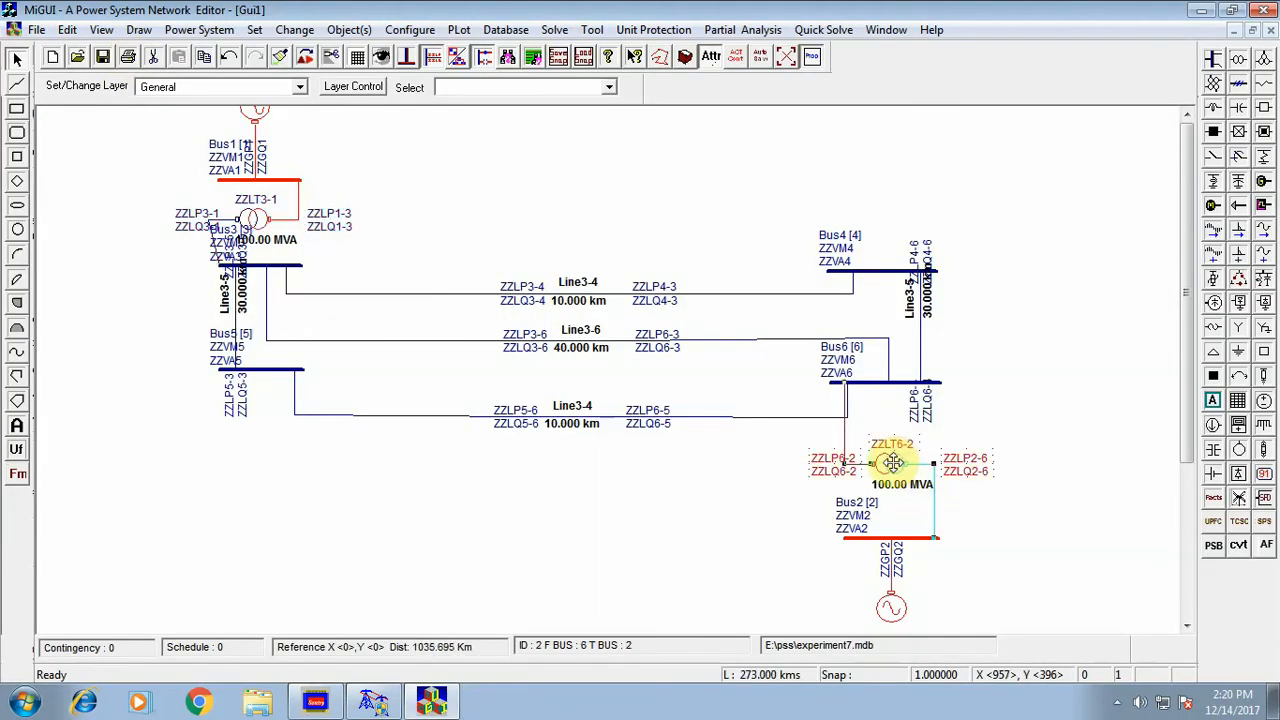
{"action": "double_click", "coordinate": [893, 462]}
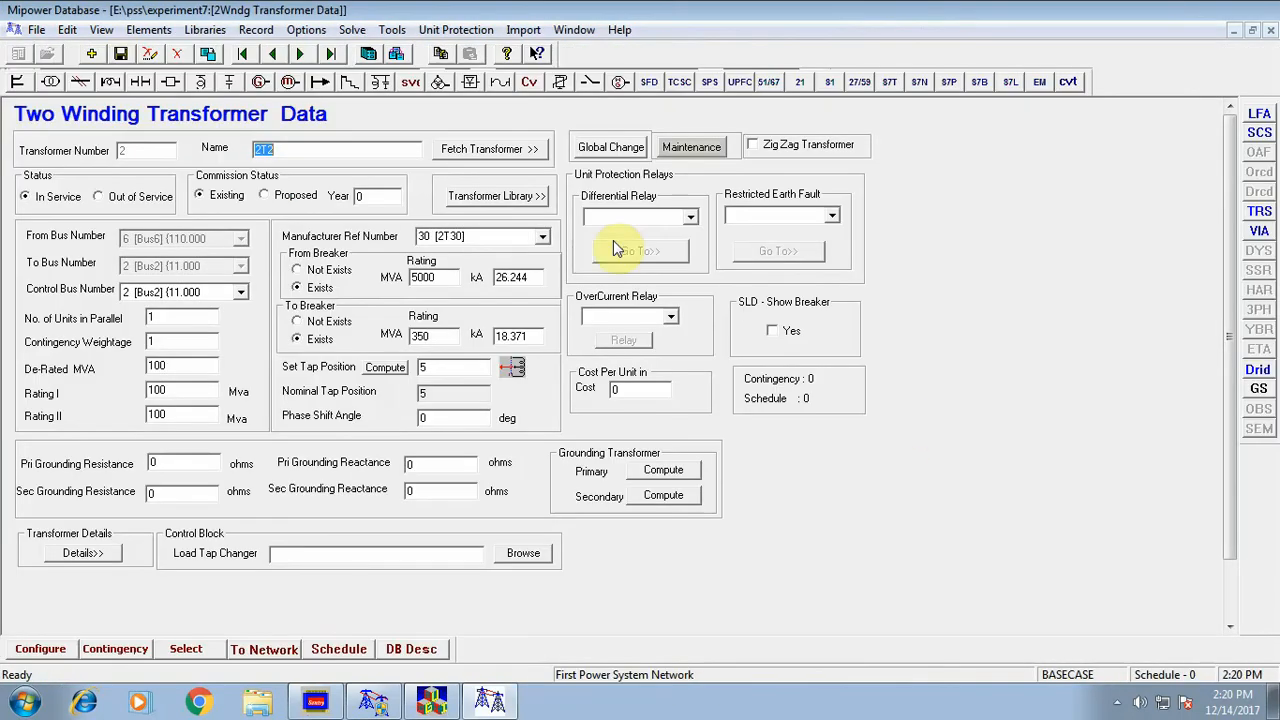
{"action": "left_click", "coordinate": [497, 197]}
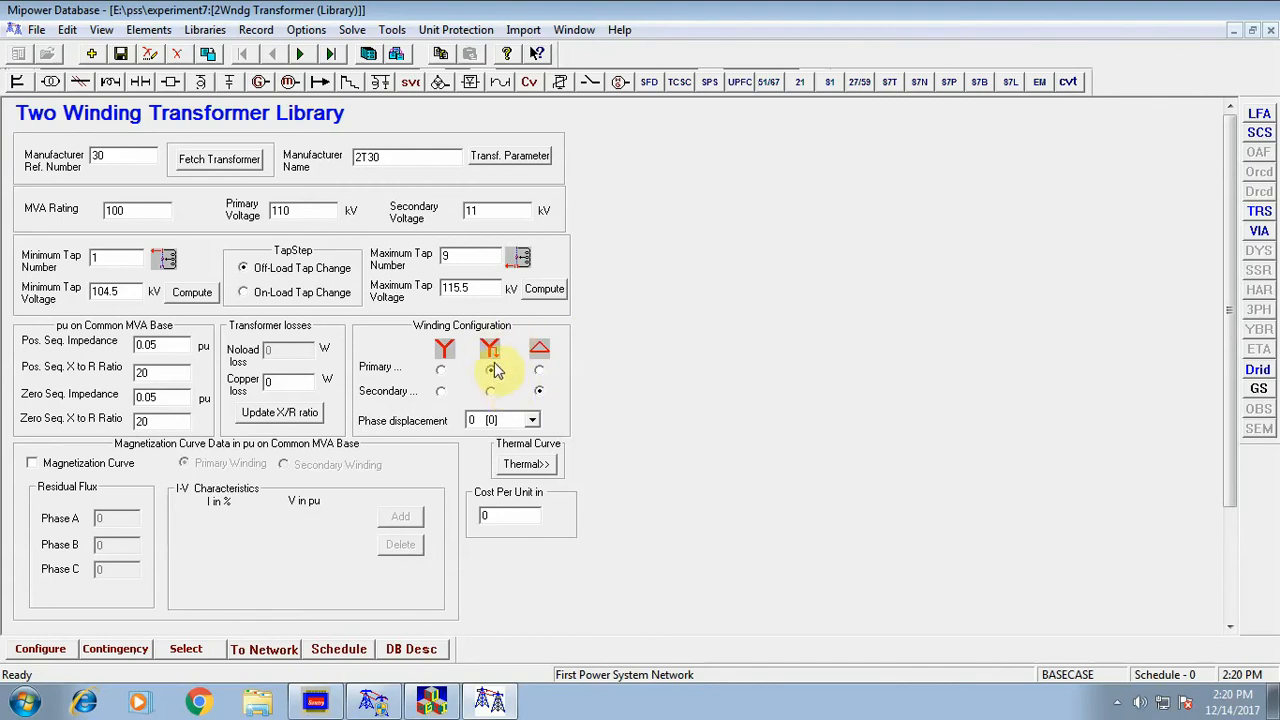
{"action": "left_click", "coordinate": [540, 392]}
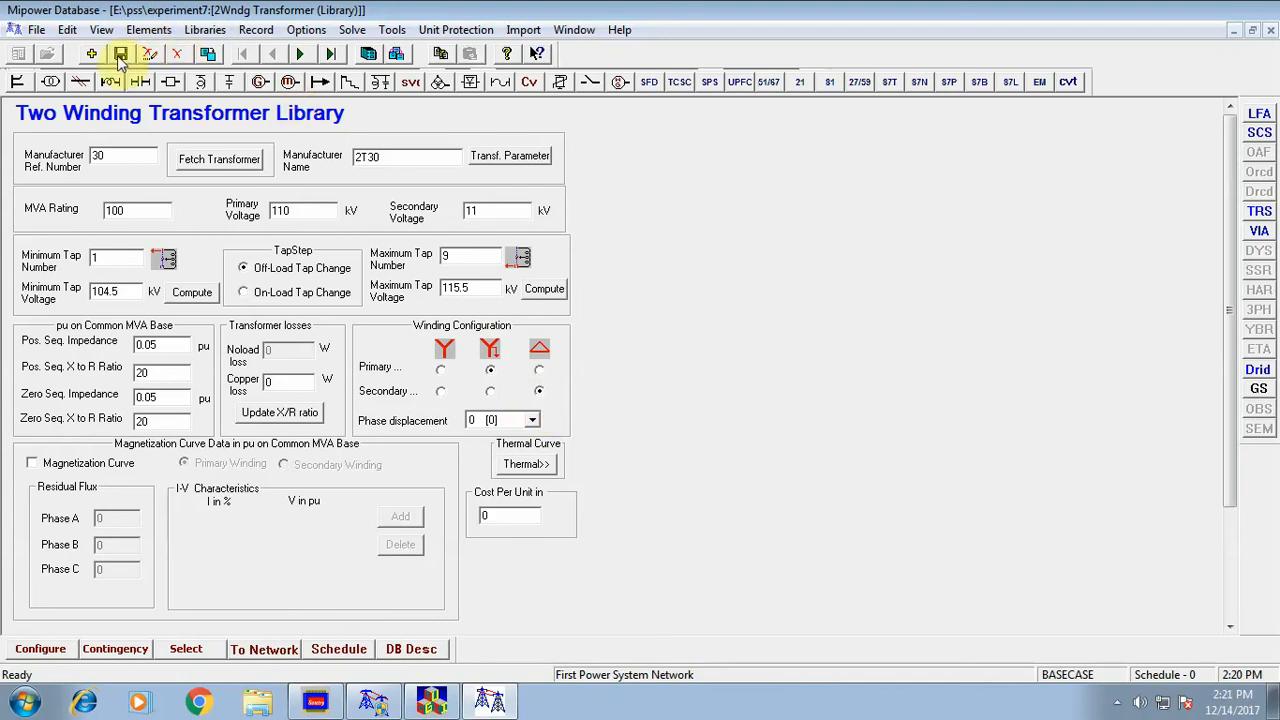
{"action": "left_click", "coordinate": [50, 81]}
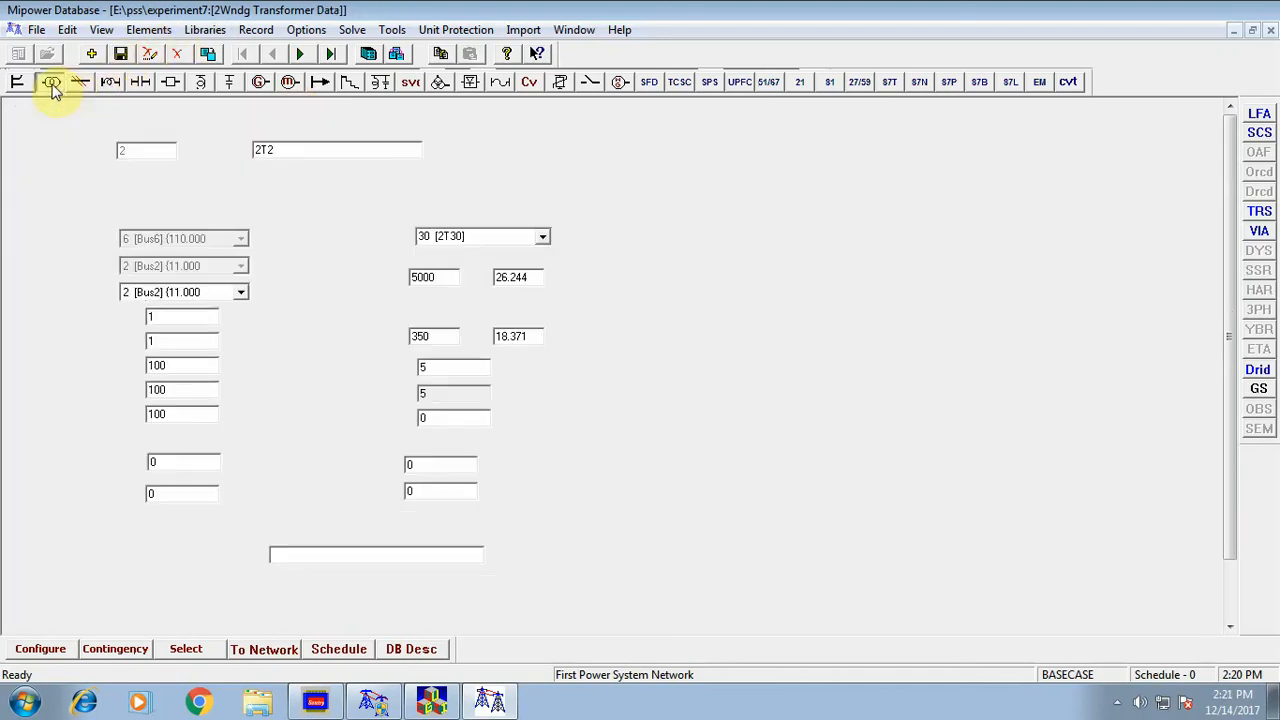
{"action": "left_click", "coordinate": [120, 55]}
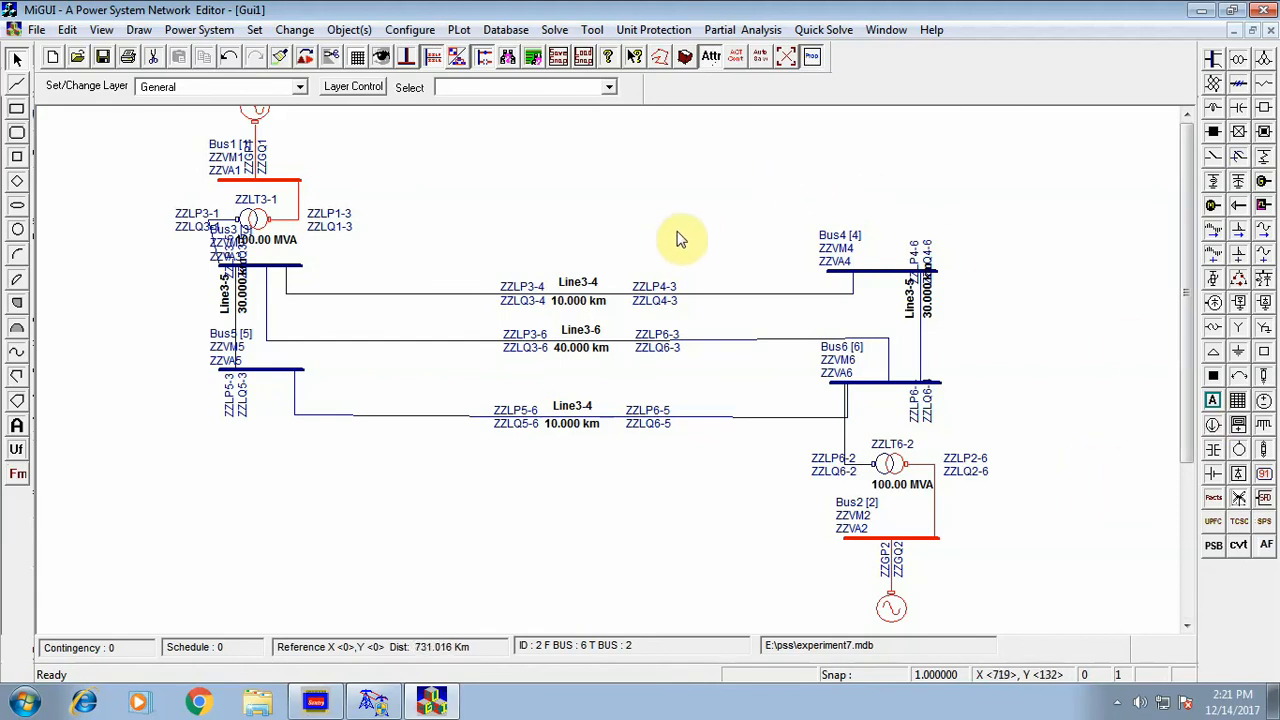
Open the study settings for case 1 of the Short Circuit Analysis.
{"action": "left_click", "coordinate": [554, 30]}
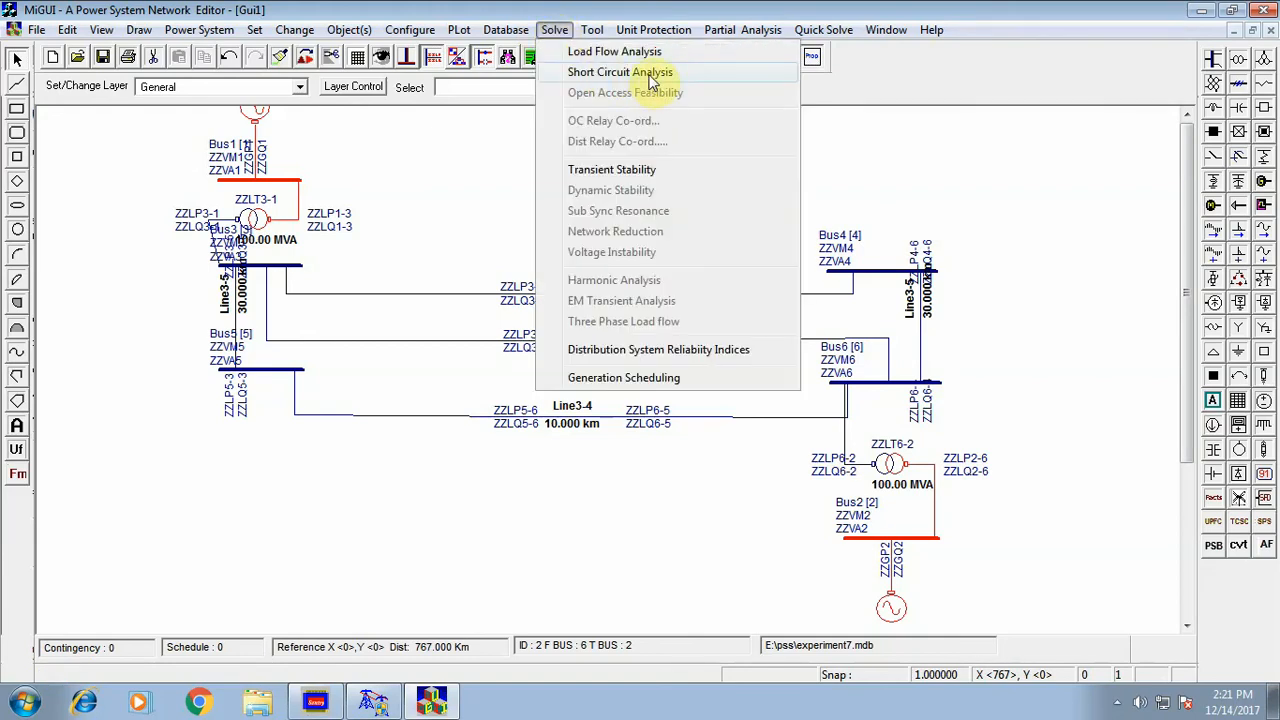
{"action": "mouse_move", "coordinate": [653, 29]}
{"action": "mouse_move", "coordinate": [554, 30]}
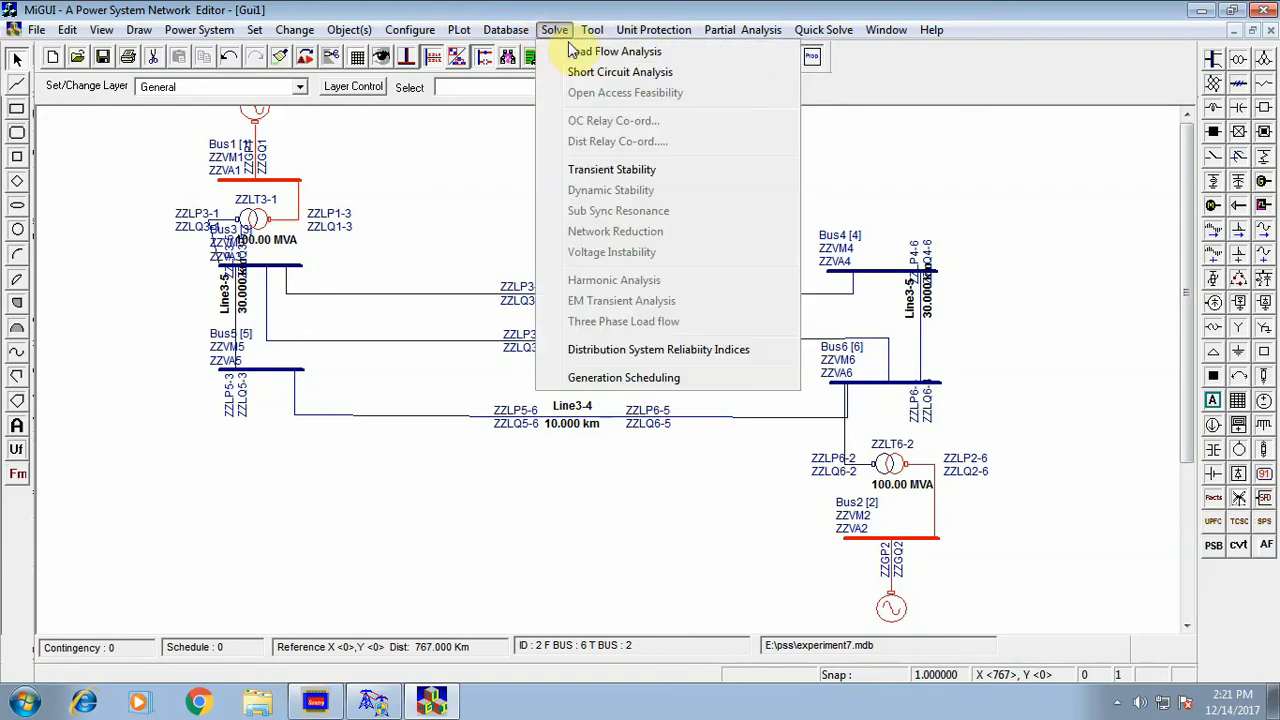
{"action": "left_click", "coordinate": [671, 74]}
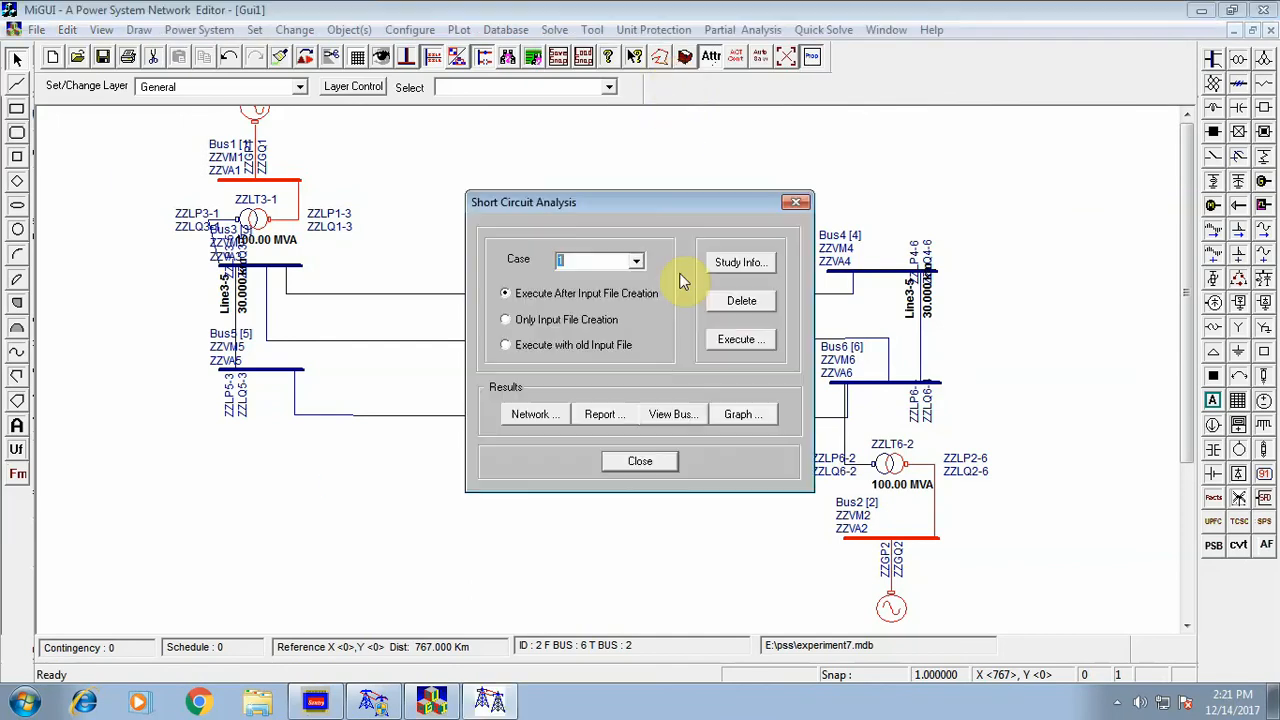
{"action": "left_click", "coordinate": [738, 264]}
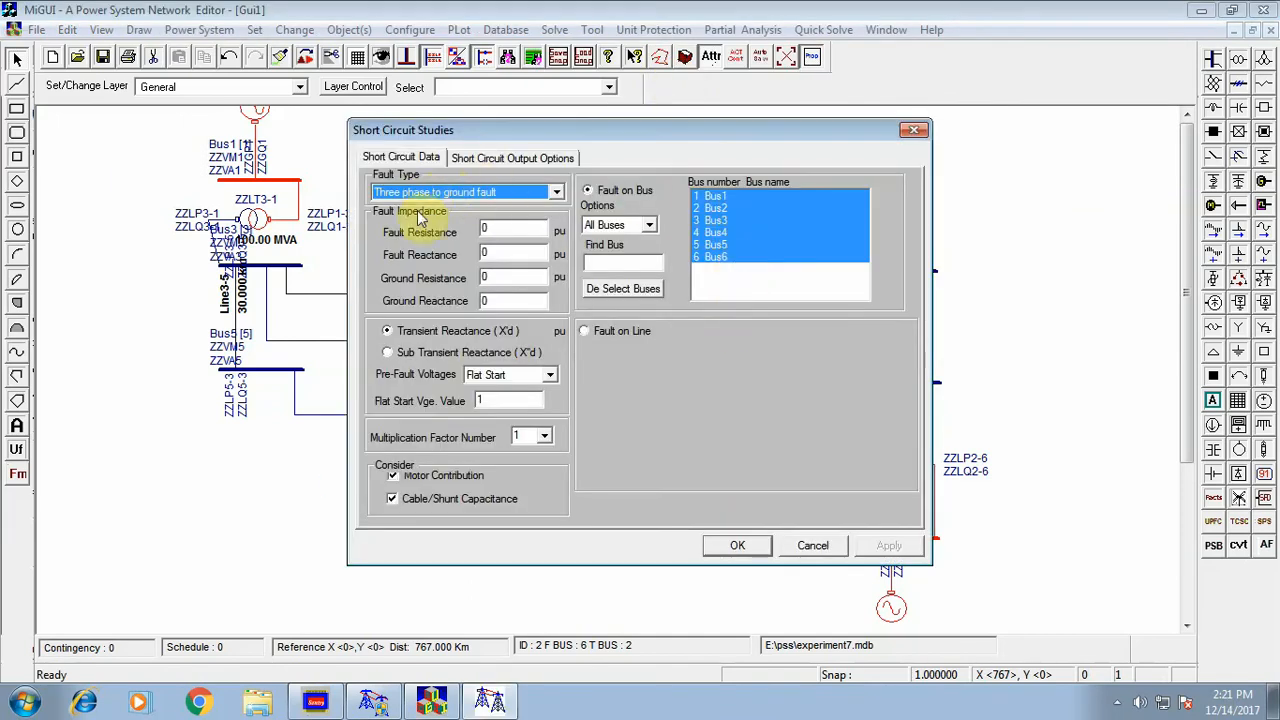
Choose a three phase to ground fault and apply it on Bus5 only, using the Select Buses option.
{"action": "left_click", "coordinate": [404, 160]}
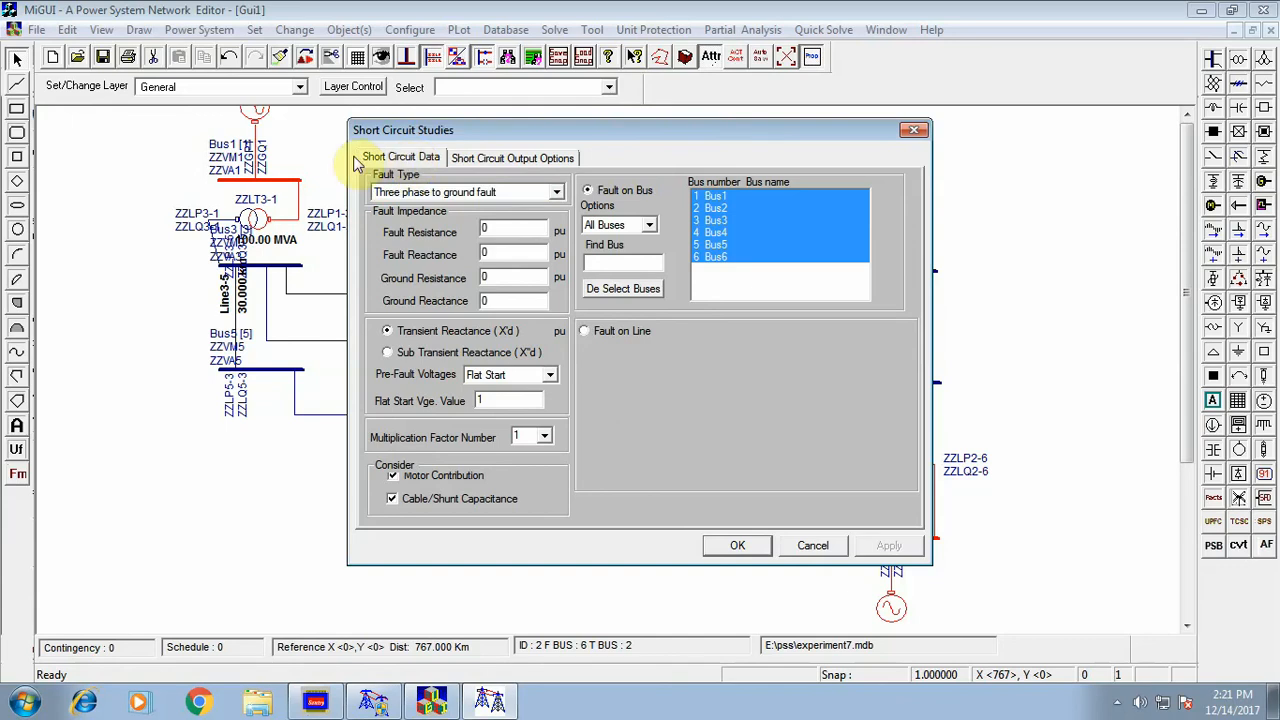
{"action": "left_click", "coordinate": [558, 192]}
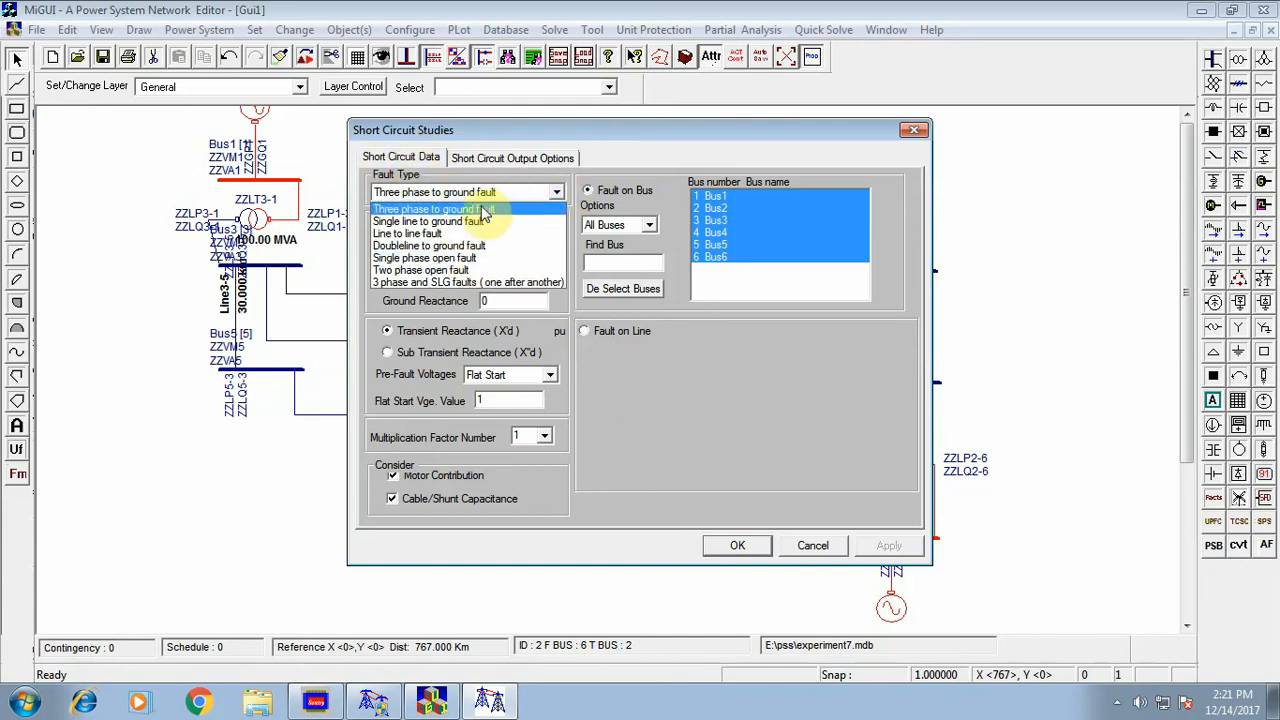
{"action": "left_click", "coordinate": [455, 209]}
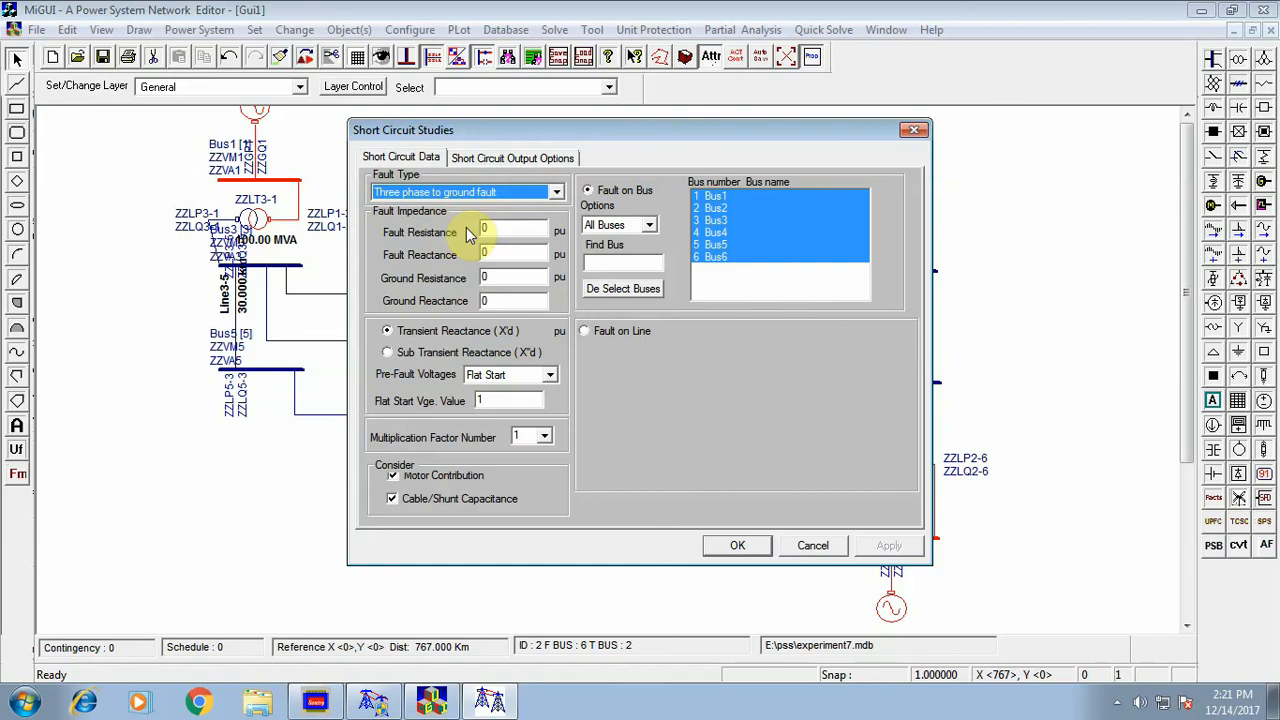
{"action": "left_click", "coordinate": [612, 191]}
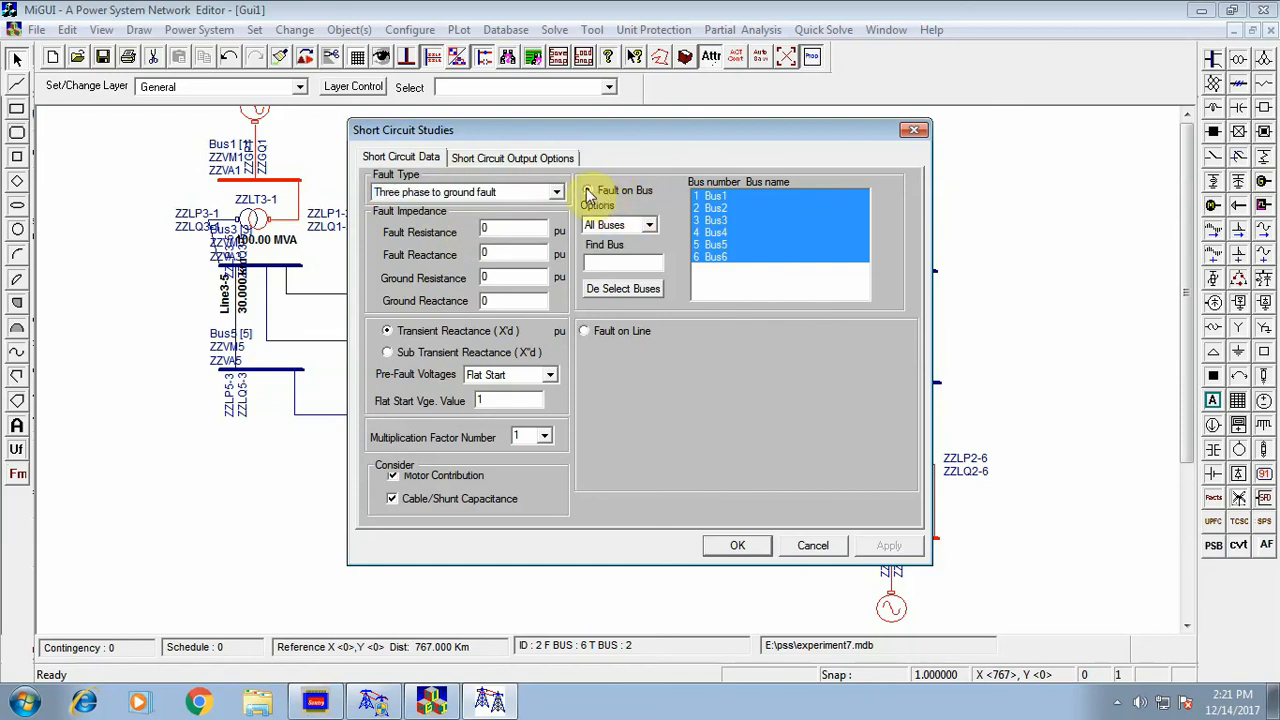
{"action": "left_click", "coordinate": [648, 229]}
{"action": "left_click", "coordinate": [620, 256]}
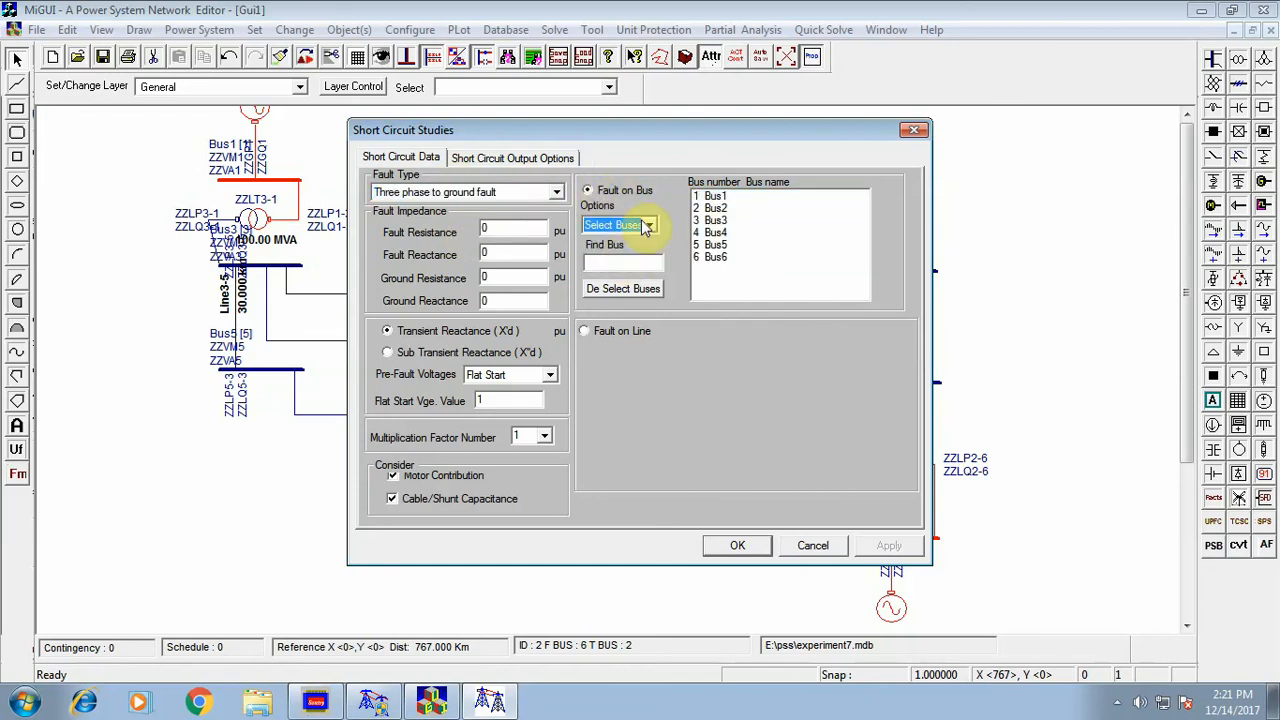
{"action": "left_click", "coordinate": [724, 245]}
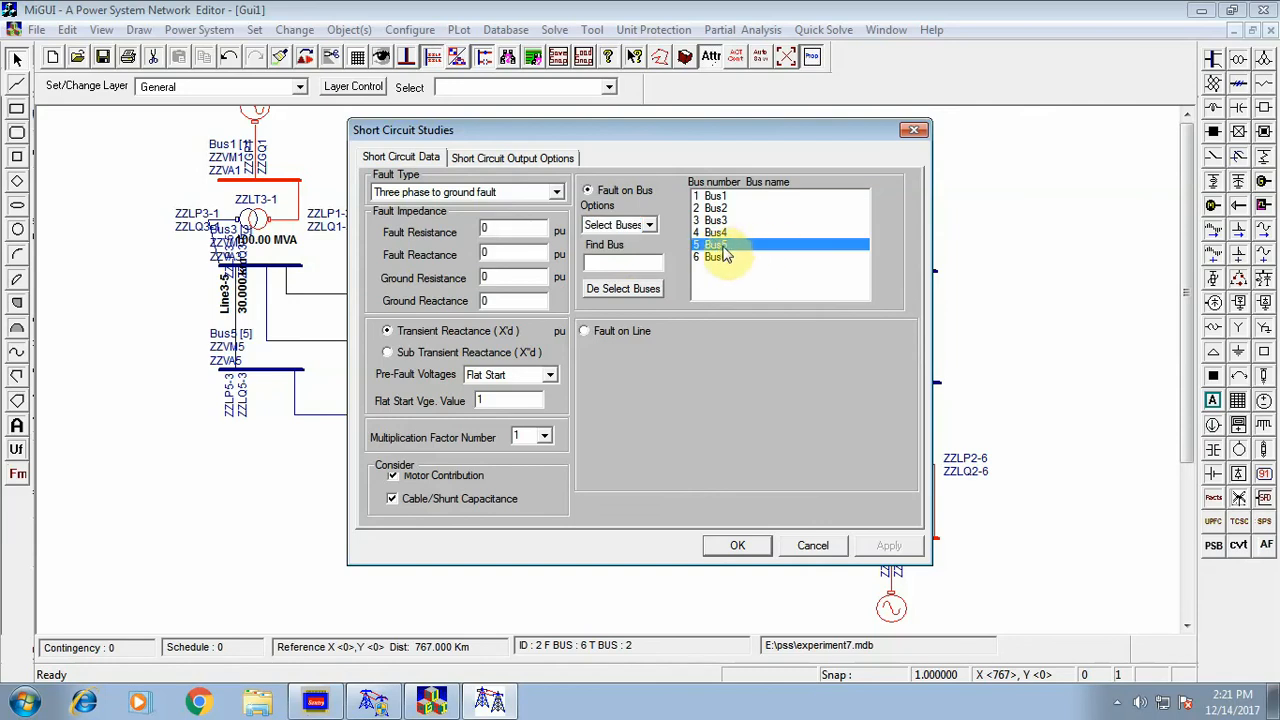
Set the short circuit output print option to Detailed Print of Data and Results and accept the study settings.
{"action": "left_click", "coordinate": [507, 160]}
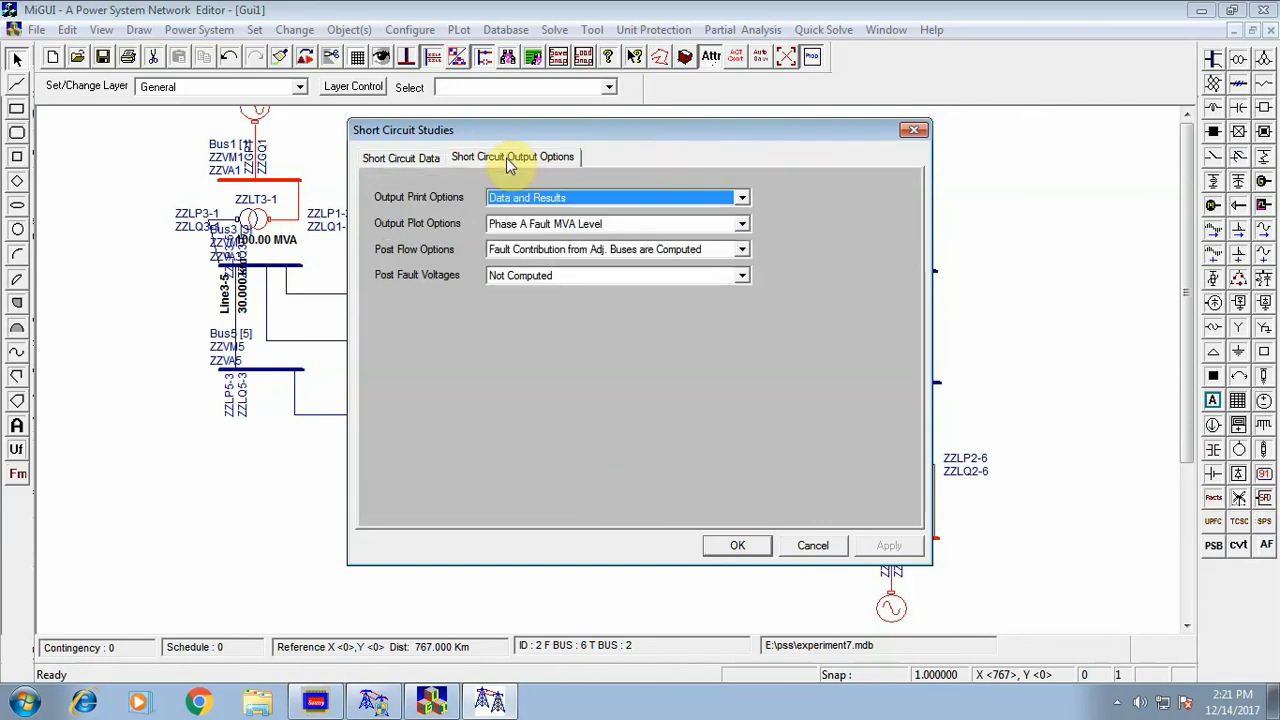
{"action": "left_click", "coordinate": [636, 198]}
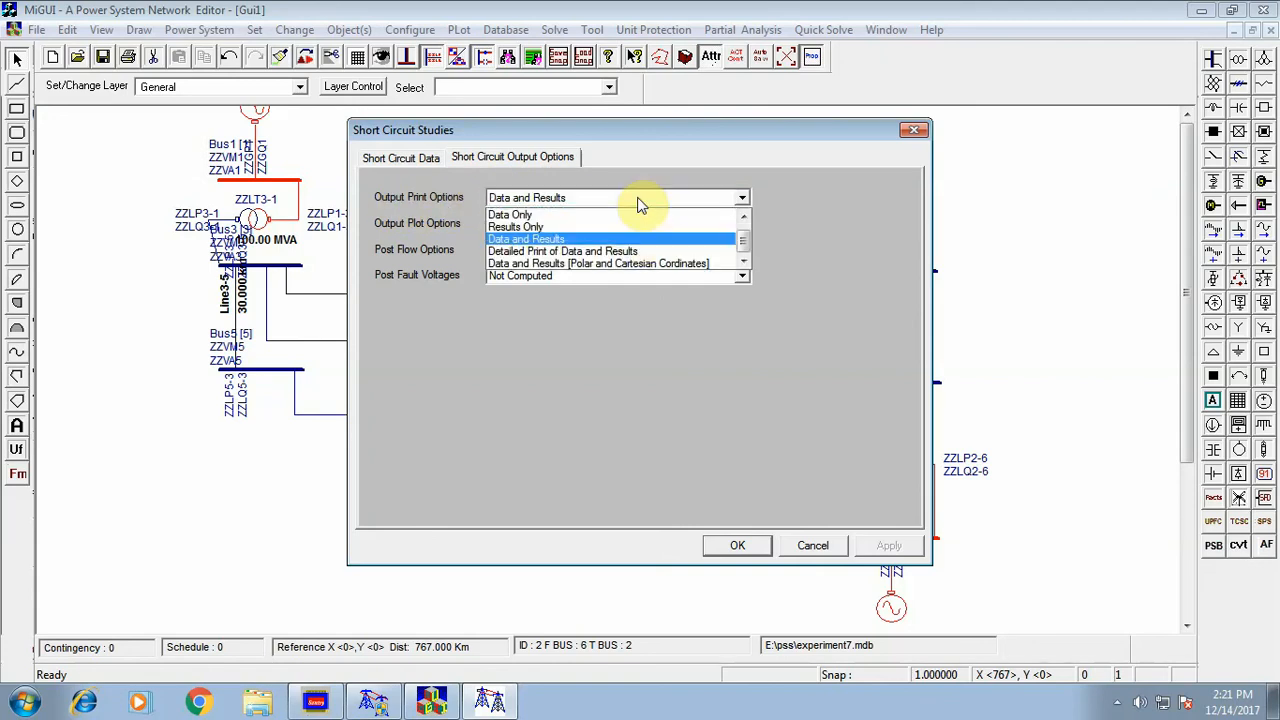
{"action": "left_click", "coordinate": [620, 252]}
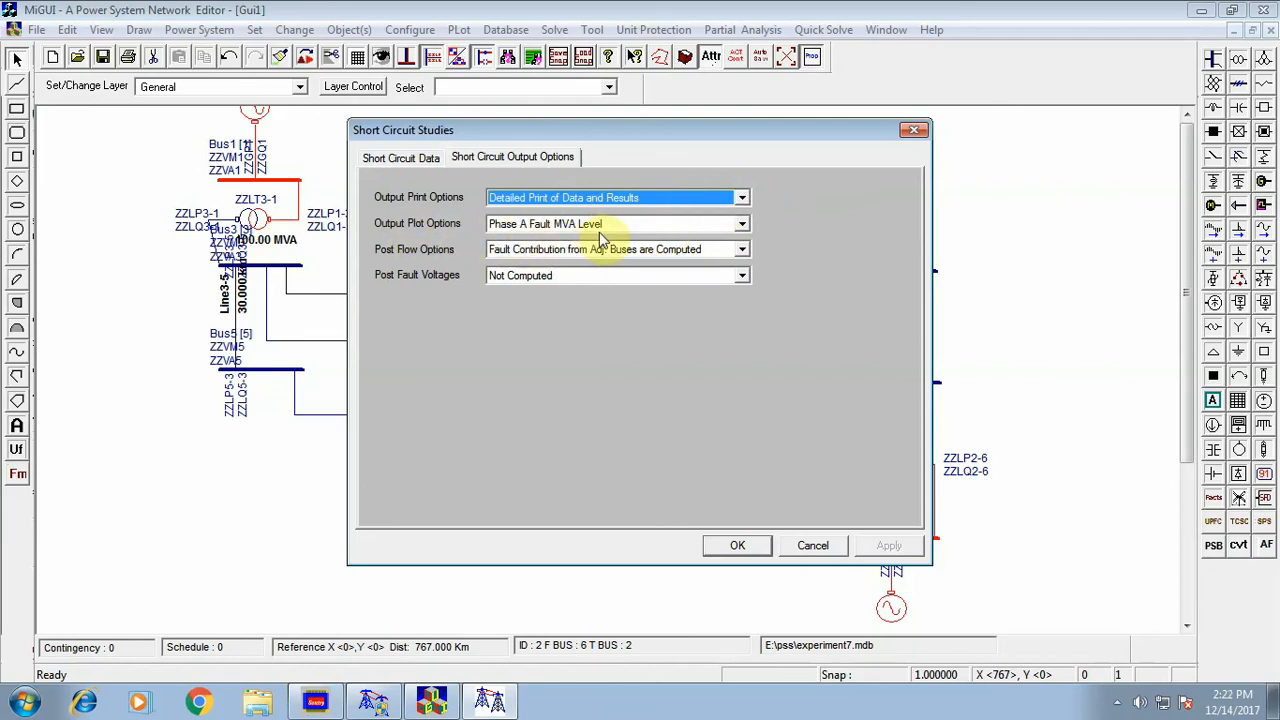
{"action": "left_click", "coordinate": [737, 546]}
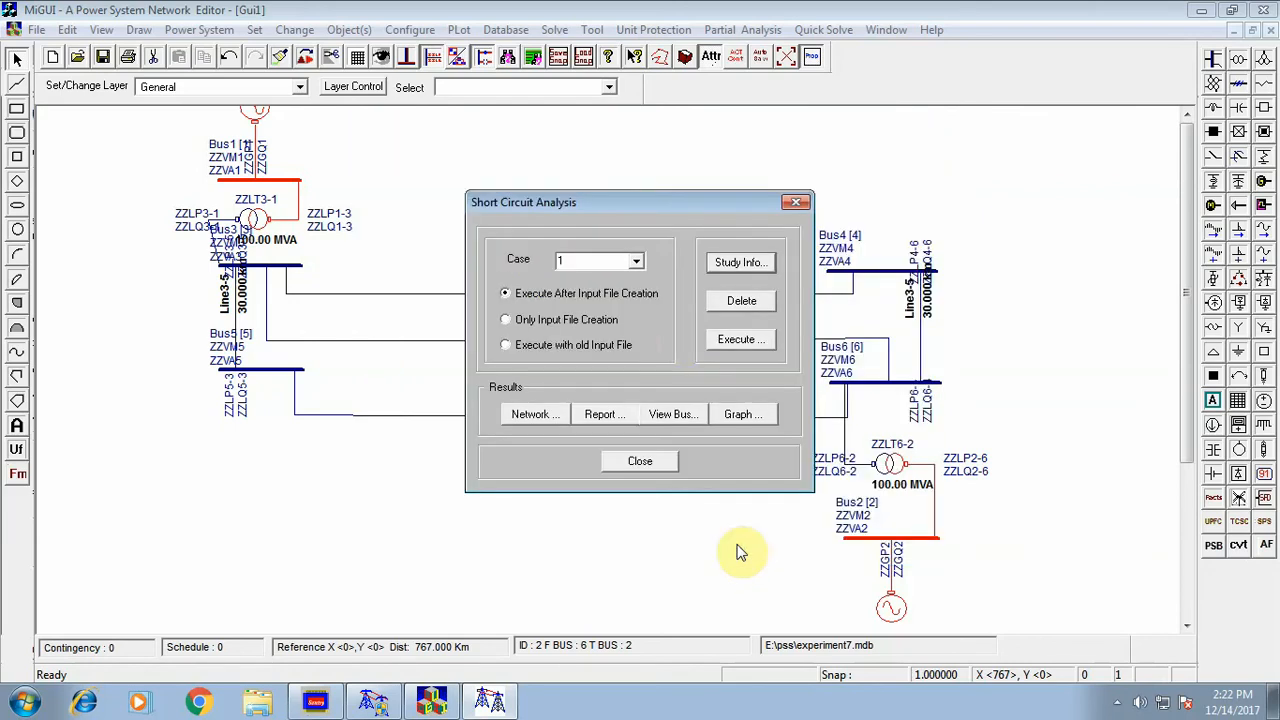
Execute the case 1 short circuit study without considering breaker capacity for cable runs, and open its standard report.
{"action": "left_click", "coordinate": [740, 340]}
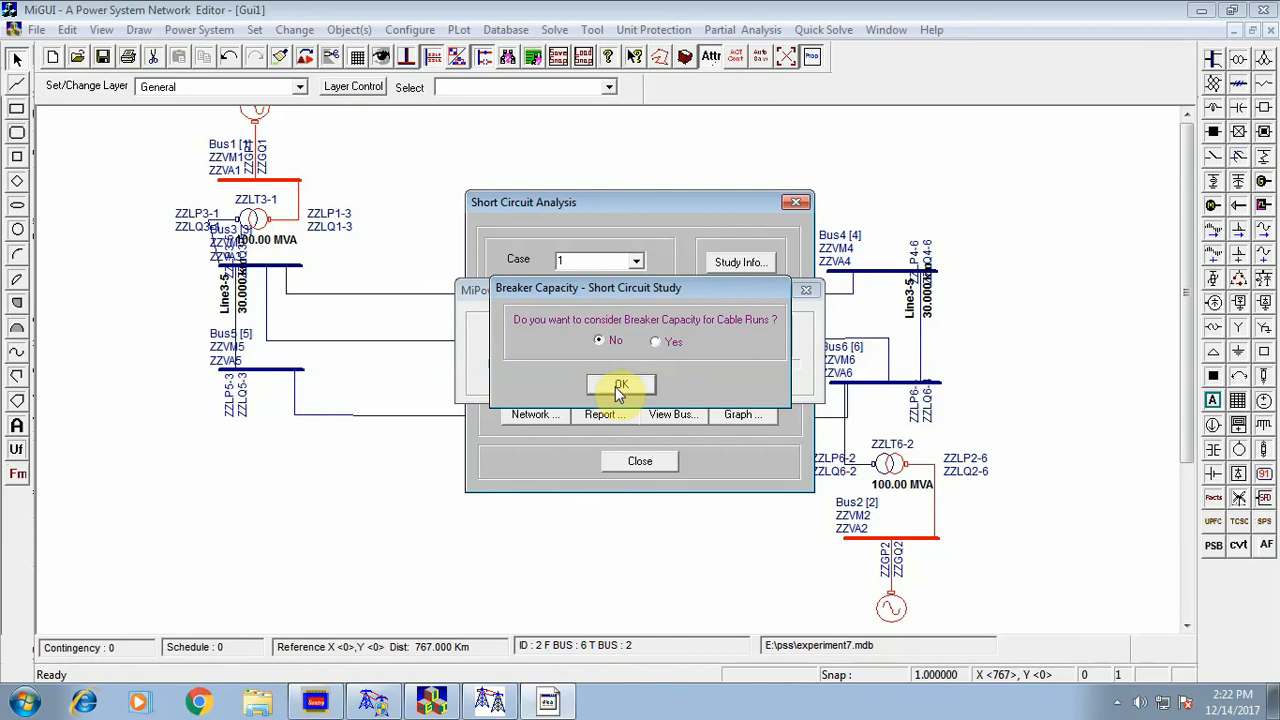
{"action": "left_click", "coordinate": [622, 385]}
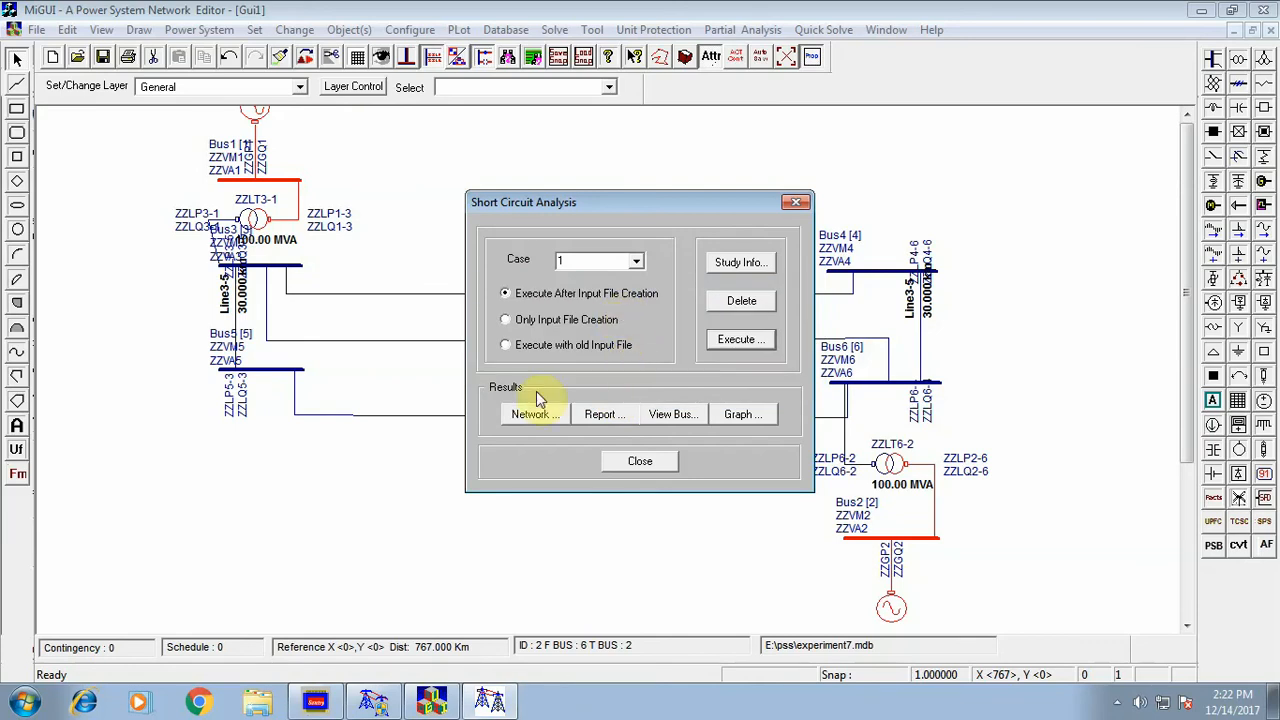
{"action": "left_click", "coordinate": [598, 414]}
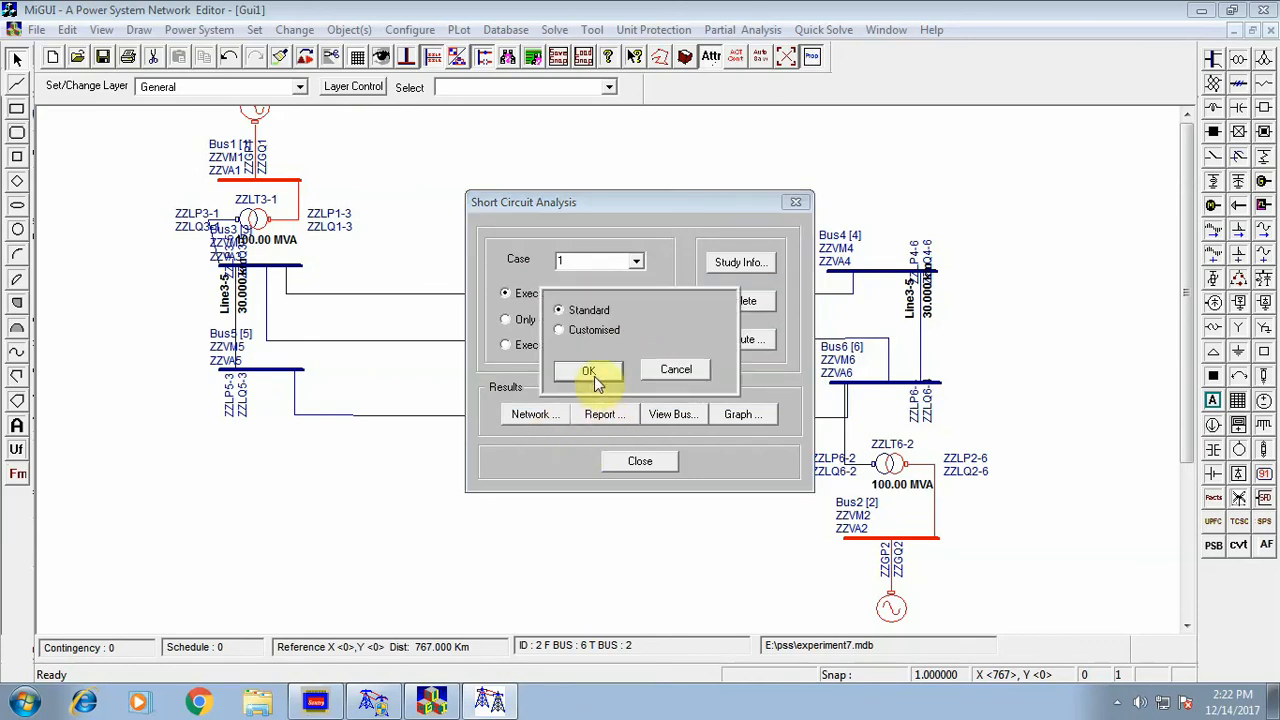
{"action": "left_click", "coordinate": [595, 369]}
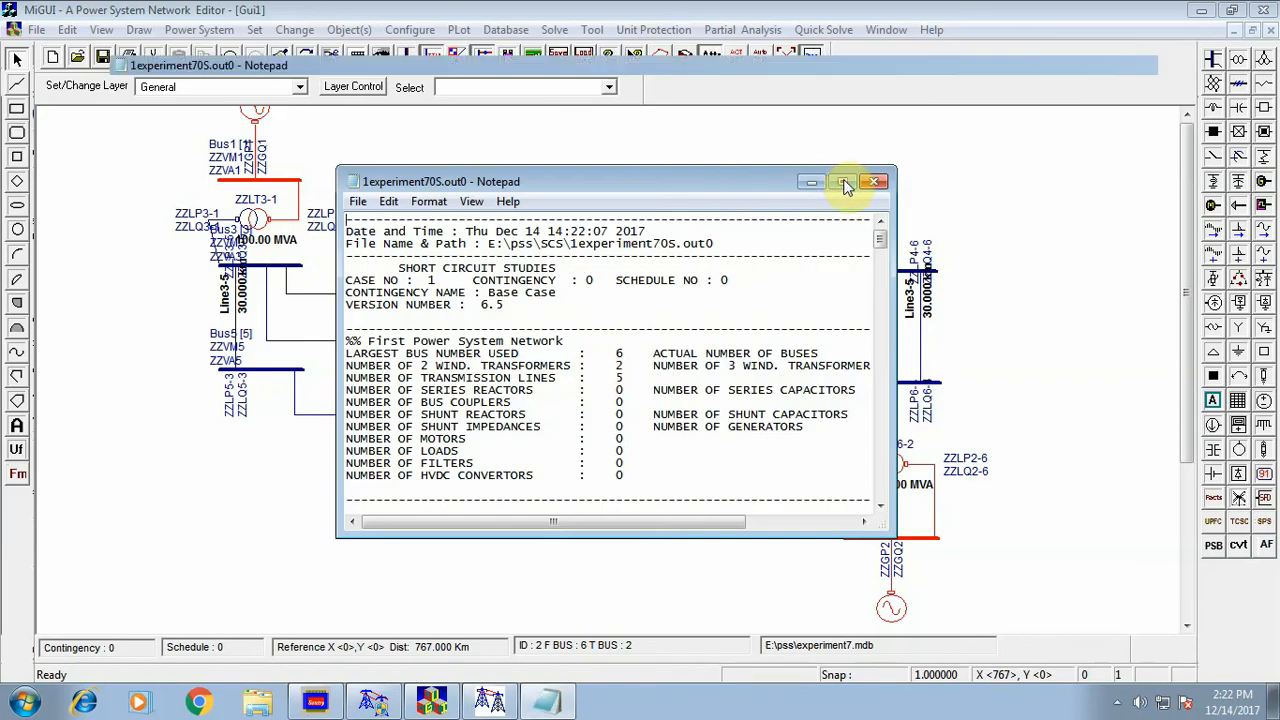
Examine the report's Bus5 fault section, including the fault currents, fault MVA and peak asymmetrical short-circuit current, and return to the Short Circuit Analysis.
{"action": "left_click", "coordinate": [845, 181]}
{"action": "scroll", "coordinate": [409, 355], "scroll_direction": "down", "scroll_amount": 3}
{"action": "scroll", "coordinate": [407, 360], "scroll_direction": "down", "scroll_amount": 18}
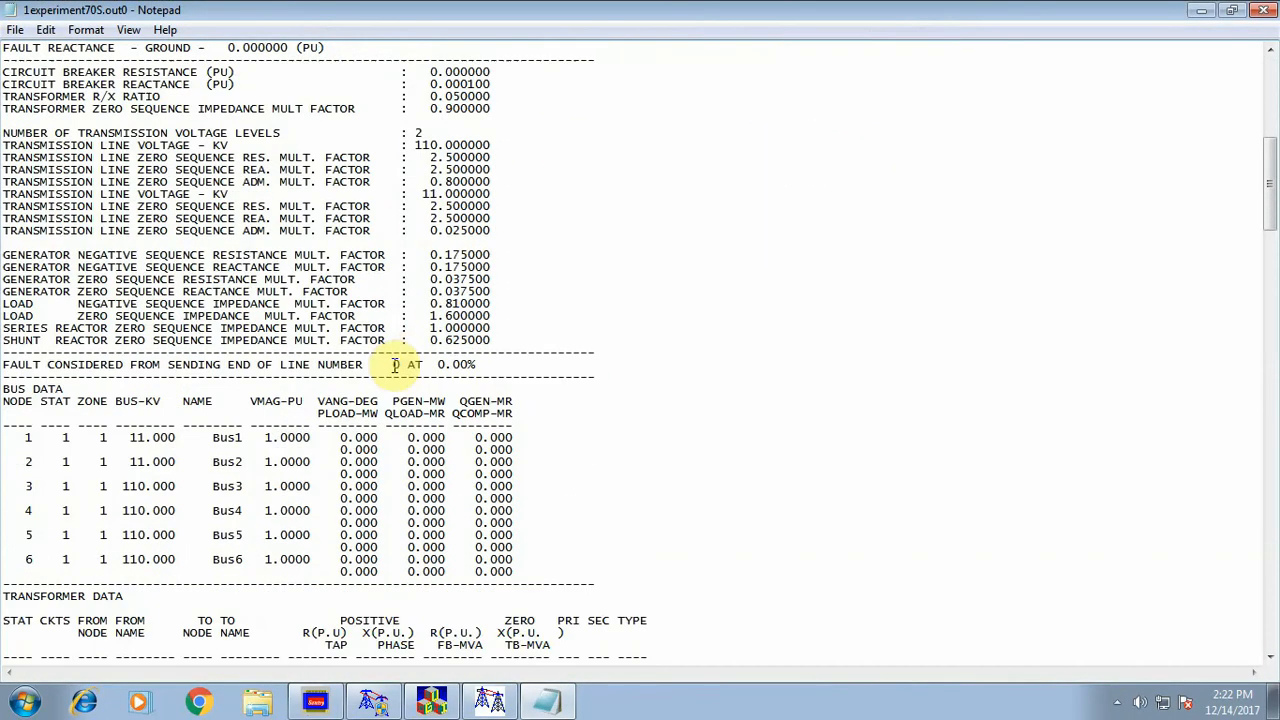
{"action": "scroll", "coordinate": [290, 415], "scroll_direction": "down", "scroll_amount": 17}
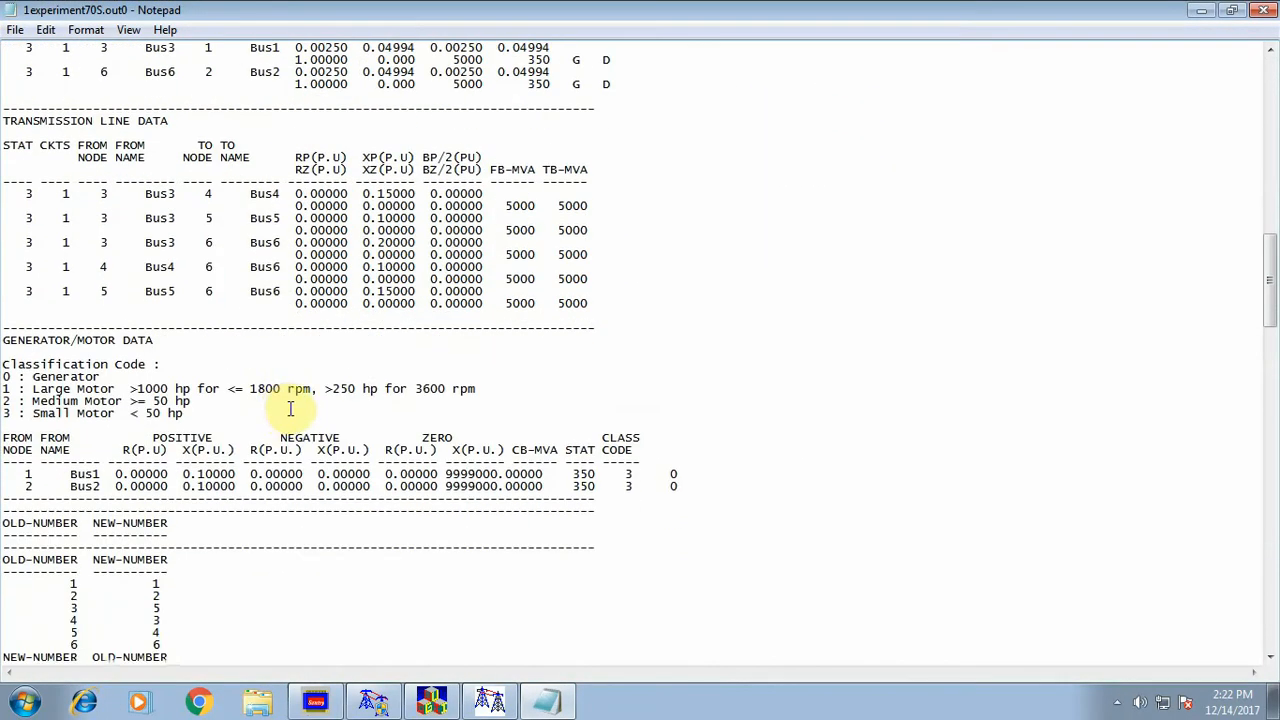
{"action": "scroll", "coordinate": [250, 413], "scroll_direction": "down", "scroll_amount": 17}
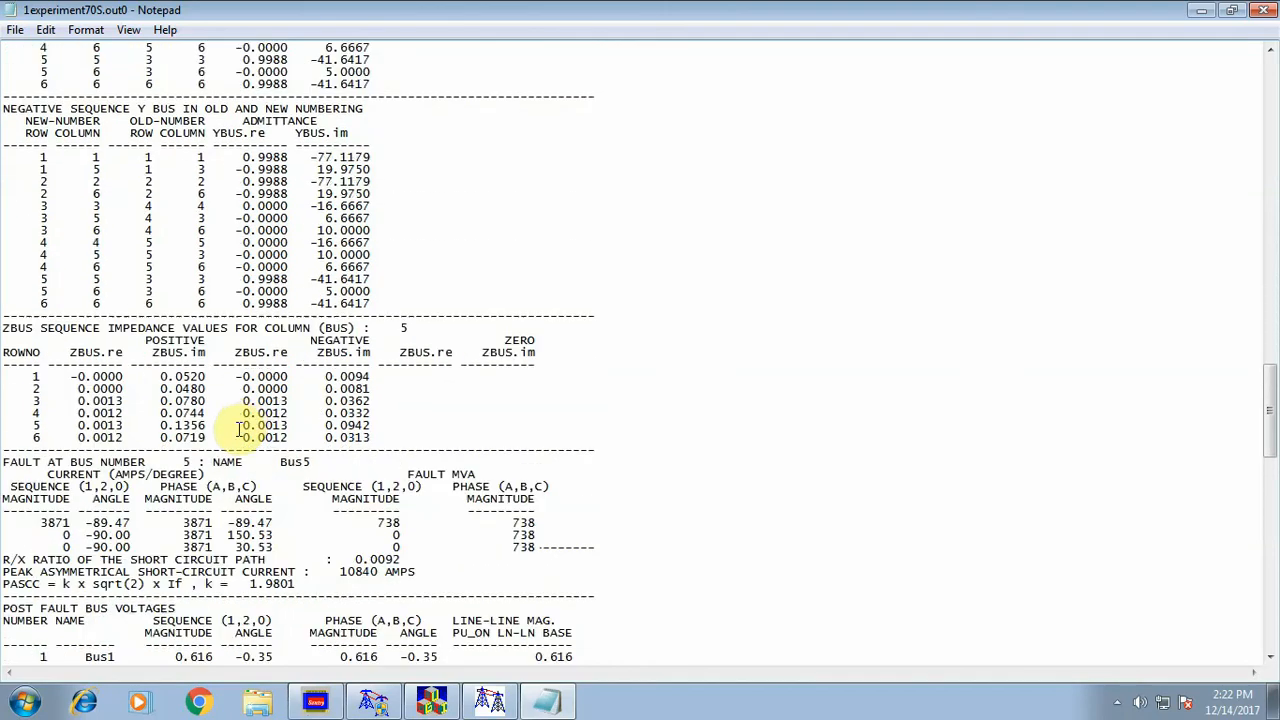
{"action": "scroll", "coordinate": [220, 405], "scroll_direction": "down", "scroll_amount": 2}
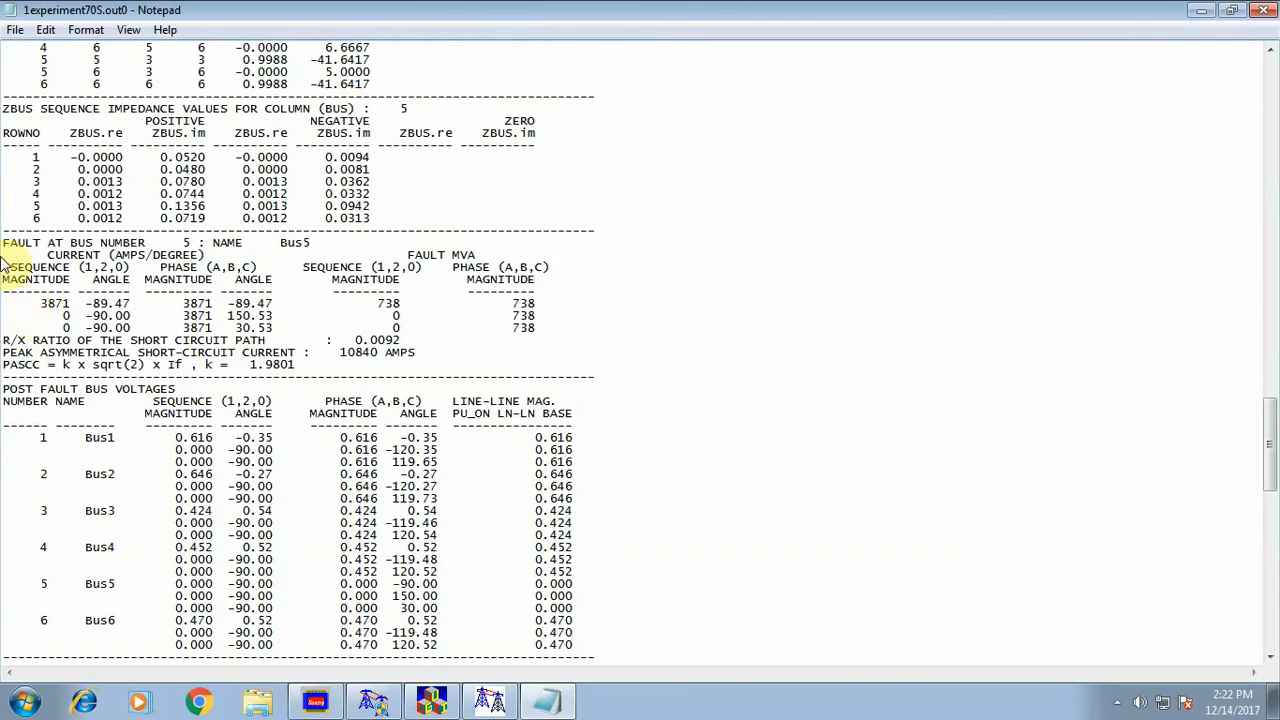
{"action": "left_click_drag", "start_coordinate": [7, 242], "coordinate": [330, 366]}
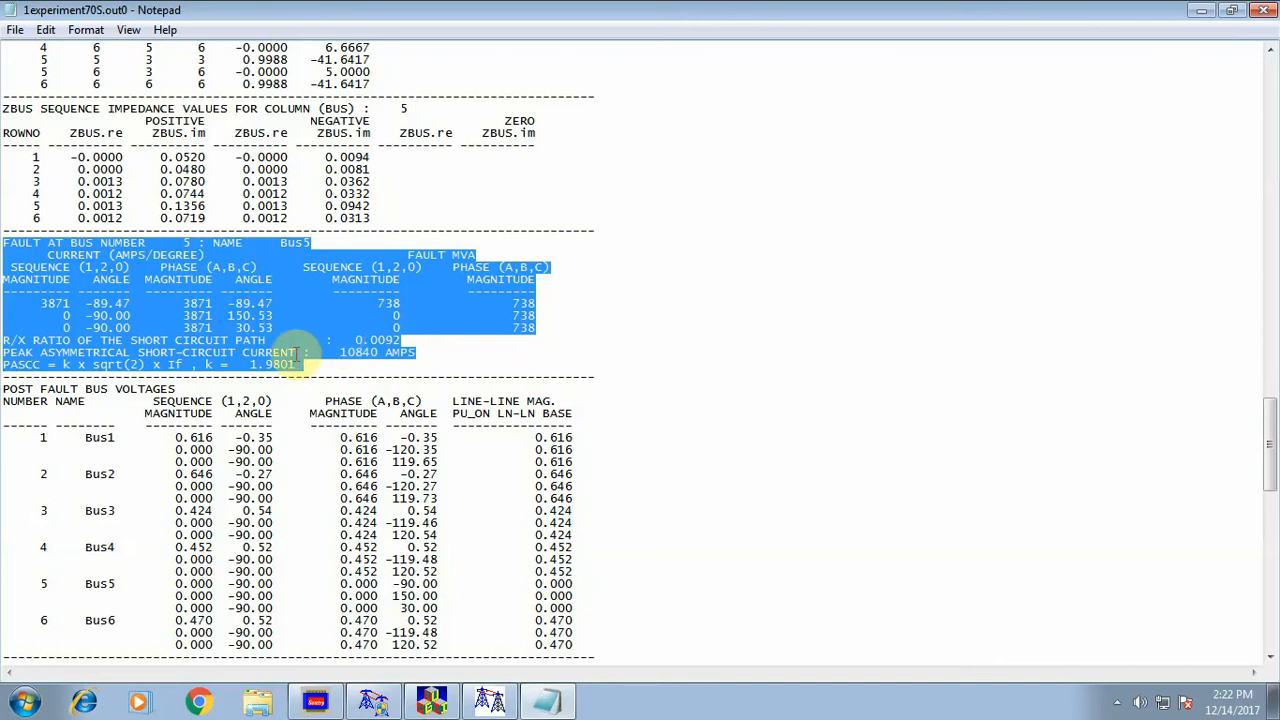
{"action": "left_click", "coordinate": [240, 346]}
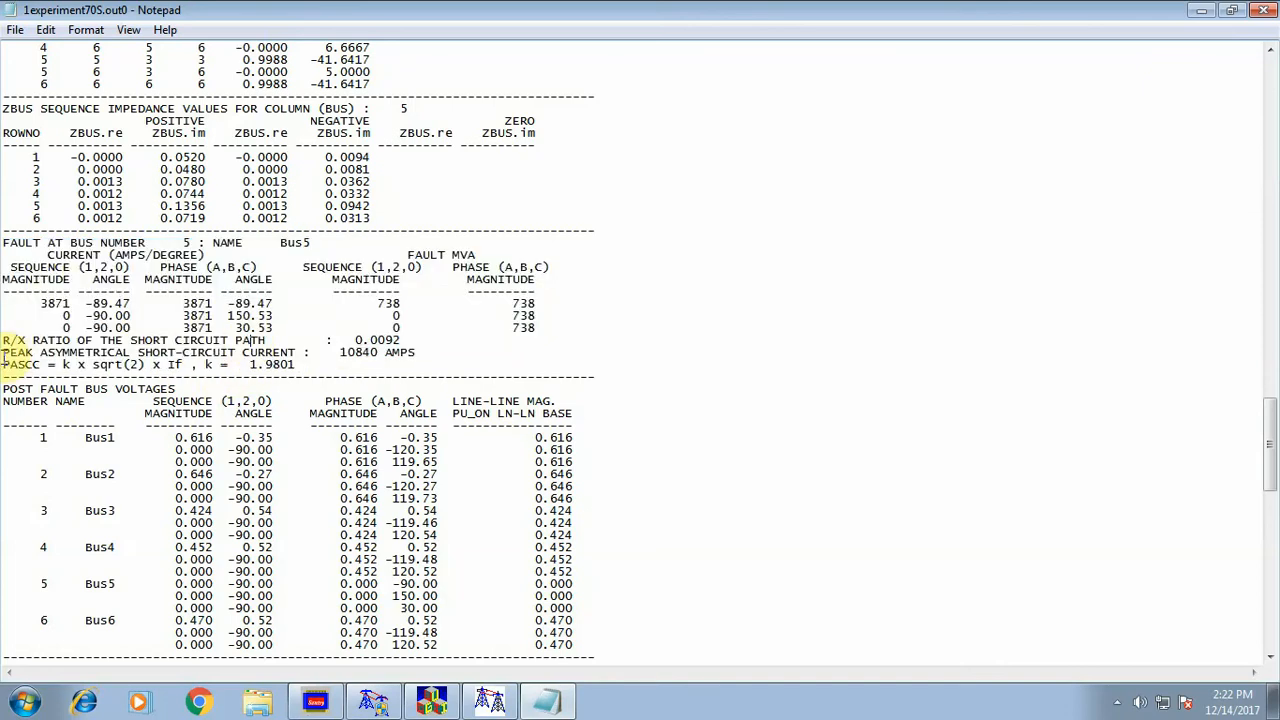
{"action": "left_click_drag", "start_coordinate": [9, 352], "coordinate": [417, 352]}
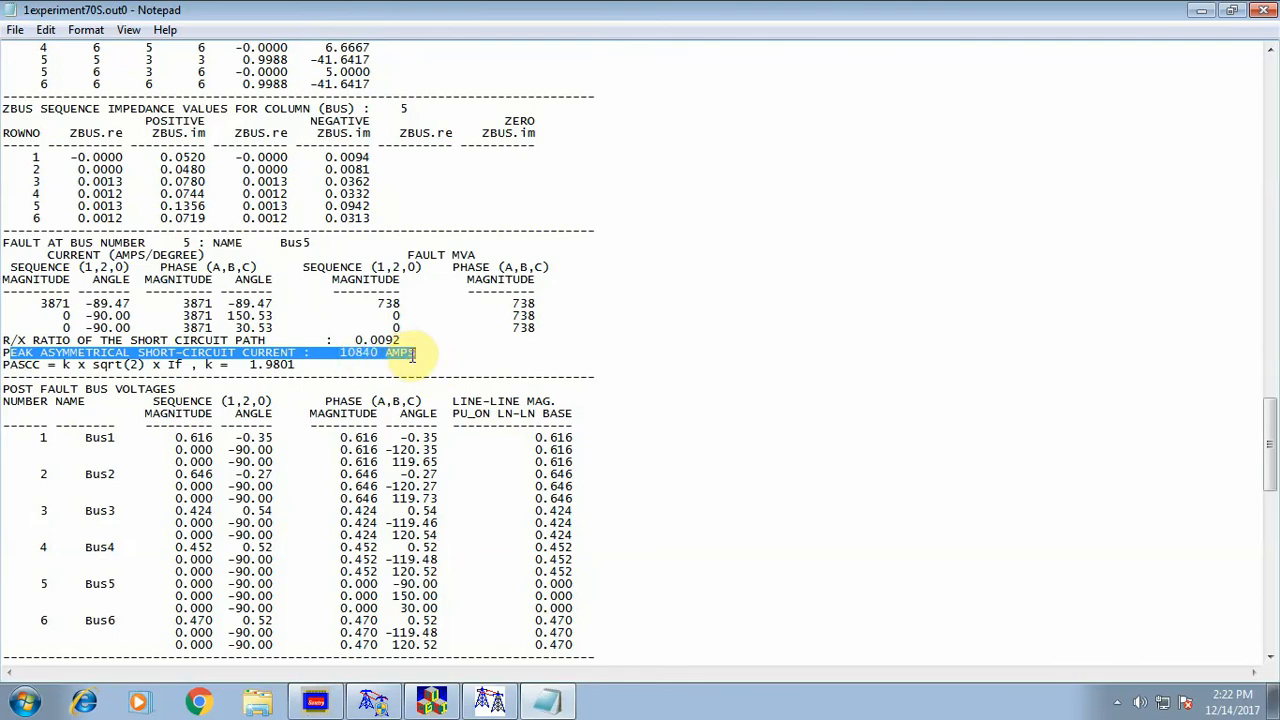
{"action": "left_click_drag", "start_coordinate": [412, 354], "coordinate": [435, 352]}
{"action": "left_click", "coordinate": [430, 352]}
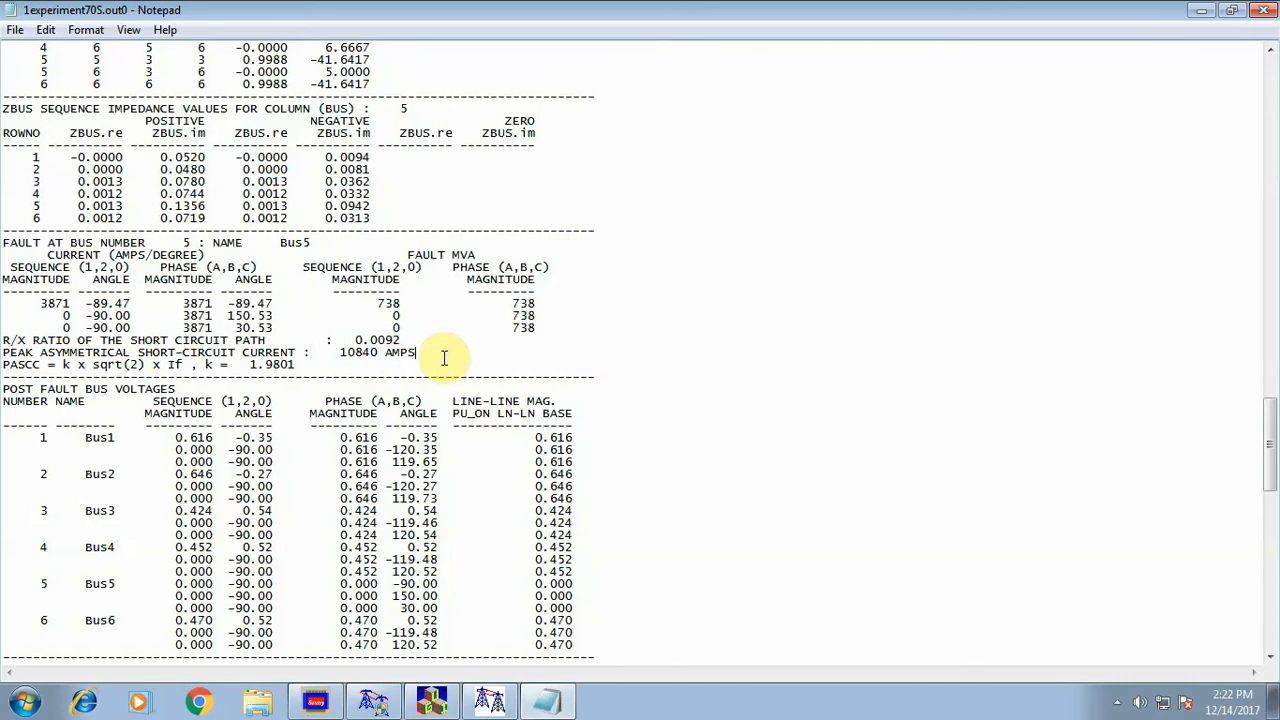
{"action": "left_click", "coordinate": [1205, 14]}
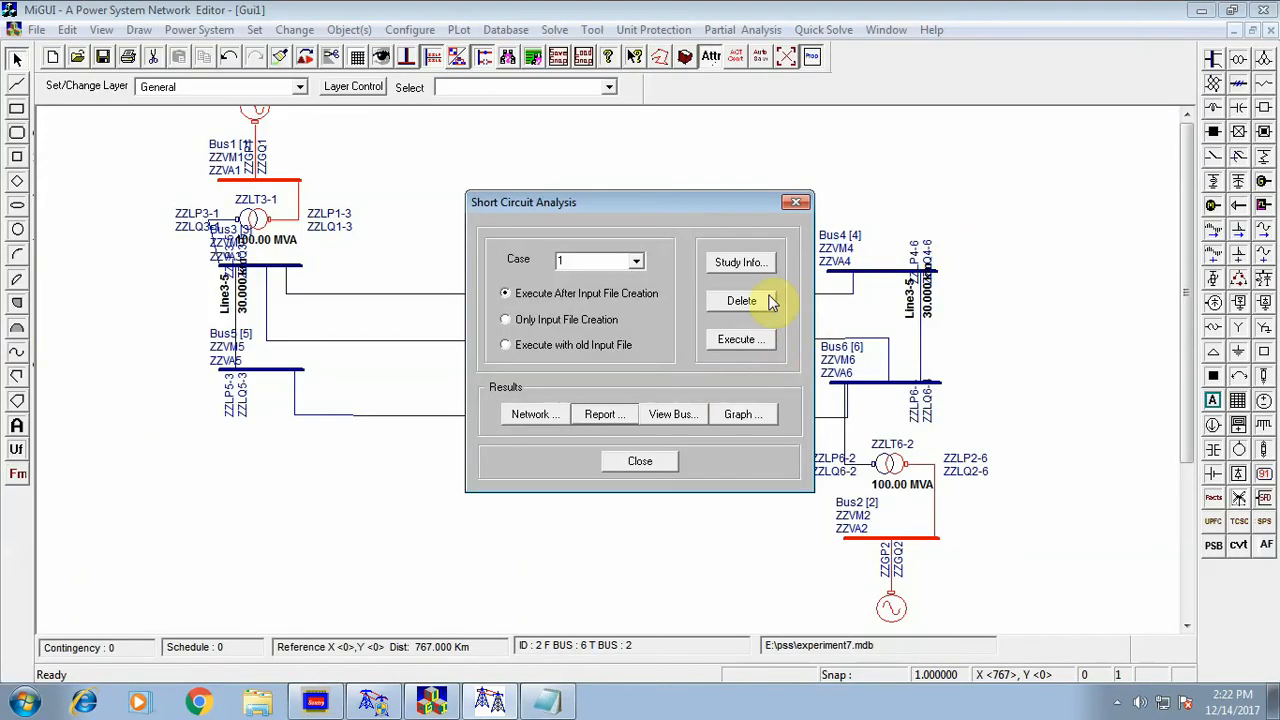
Open the graph of the short circuit results and assign Time in Seconds to the X axis.
{"action": "left_click", "coordinate": [741, 415]}
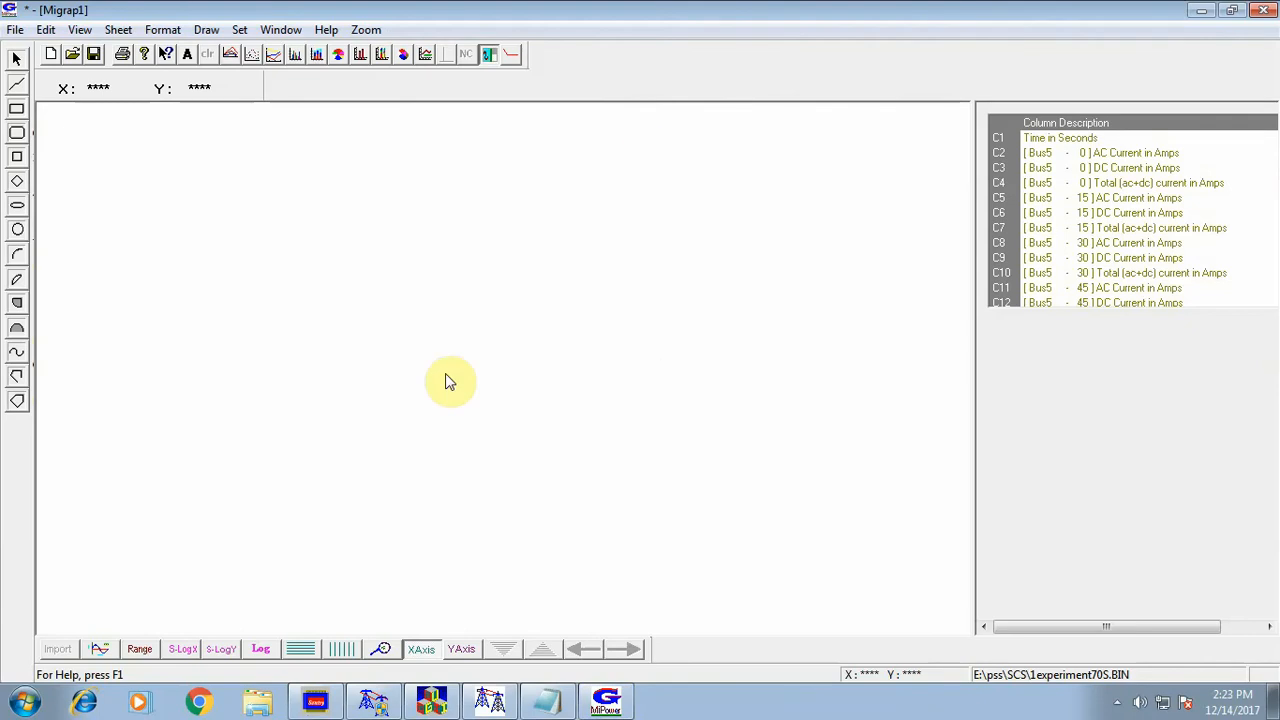
{"action": "left_click", "coordinate": [418, 652]}
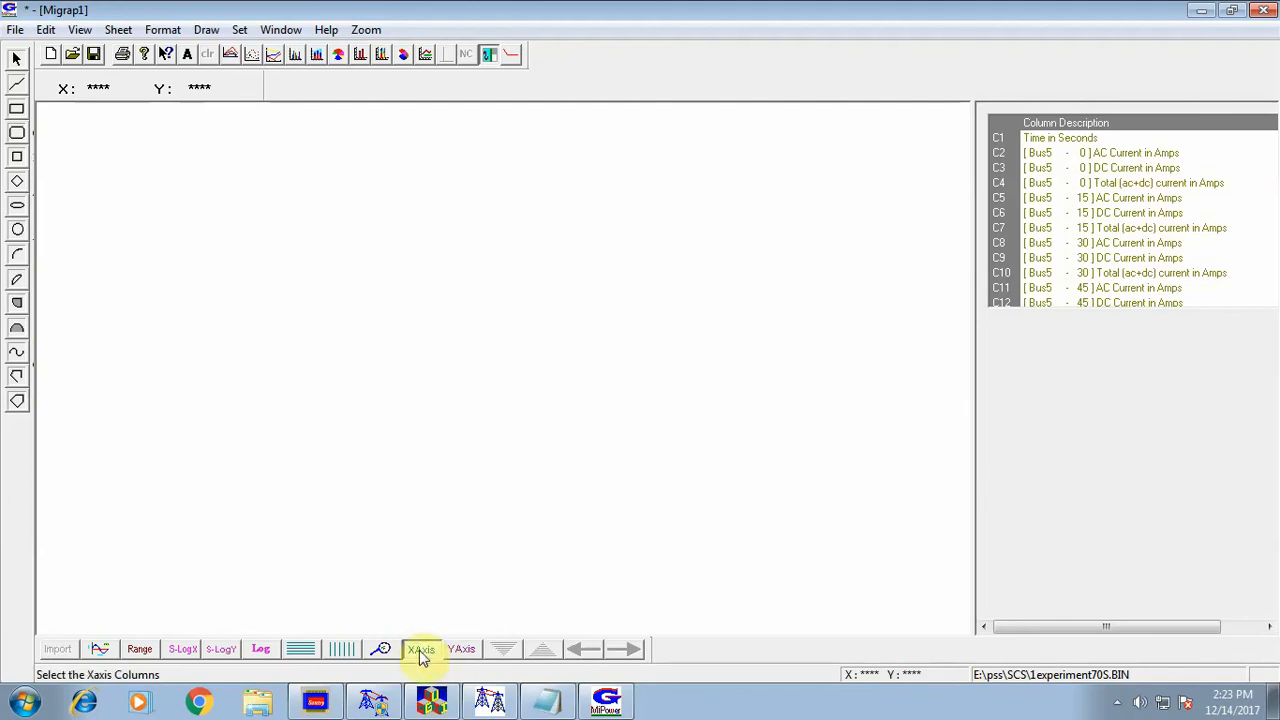
{"action": "left_click", "coordinate": [1076, 135]}
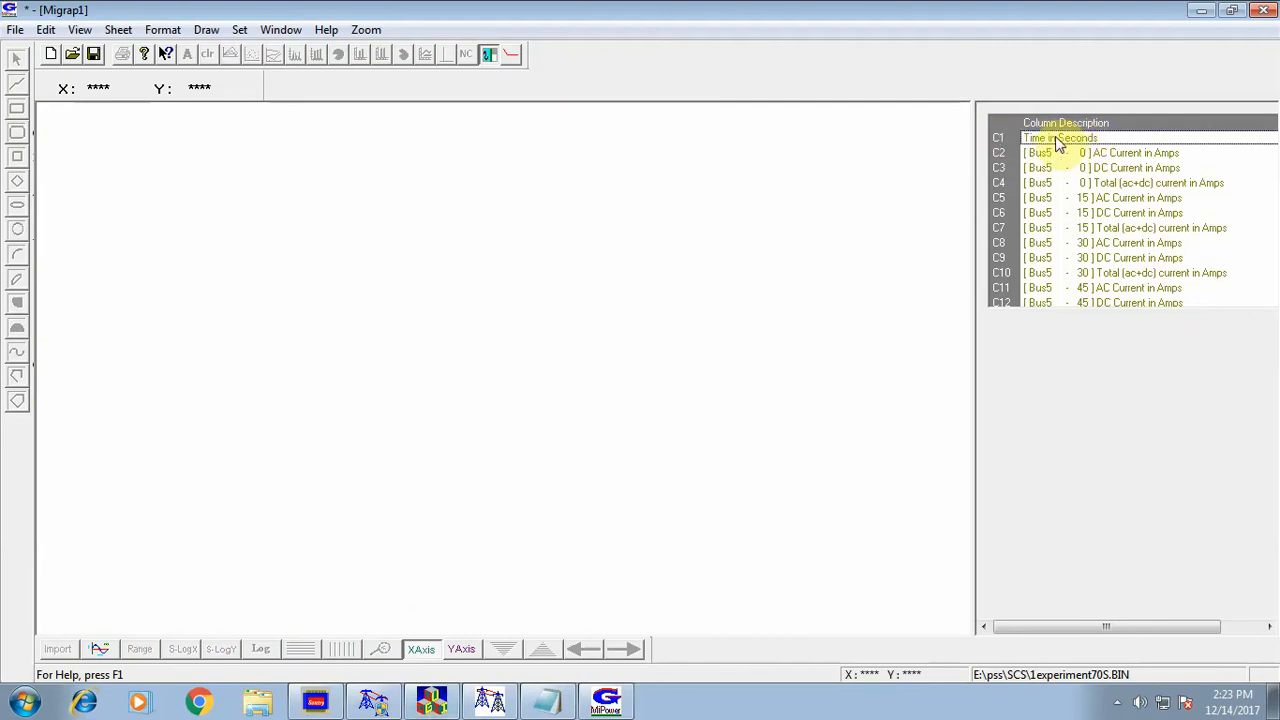
{"action": "left_click", "coordinate": [1068, 140]}
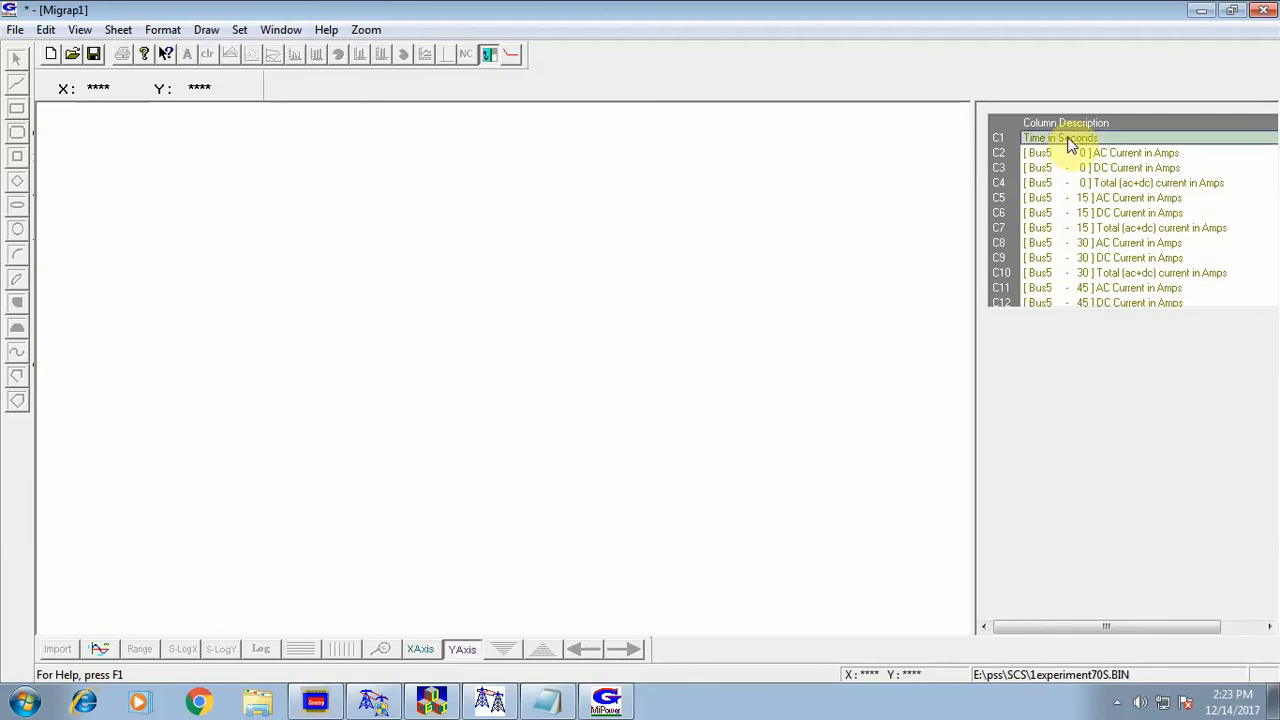
Plot the Bus5 - 0 AC, DC and total (ac+dc) current columns on the Y axis.
{"action": "left_click", "coordinate": [463, 656]}
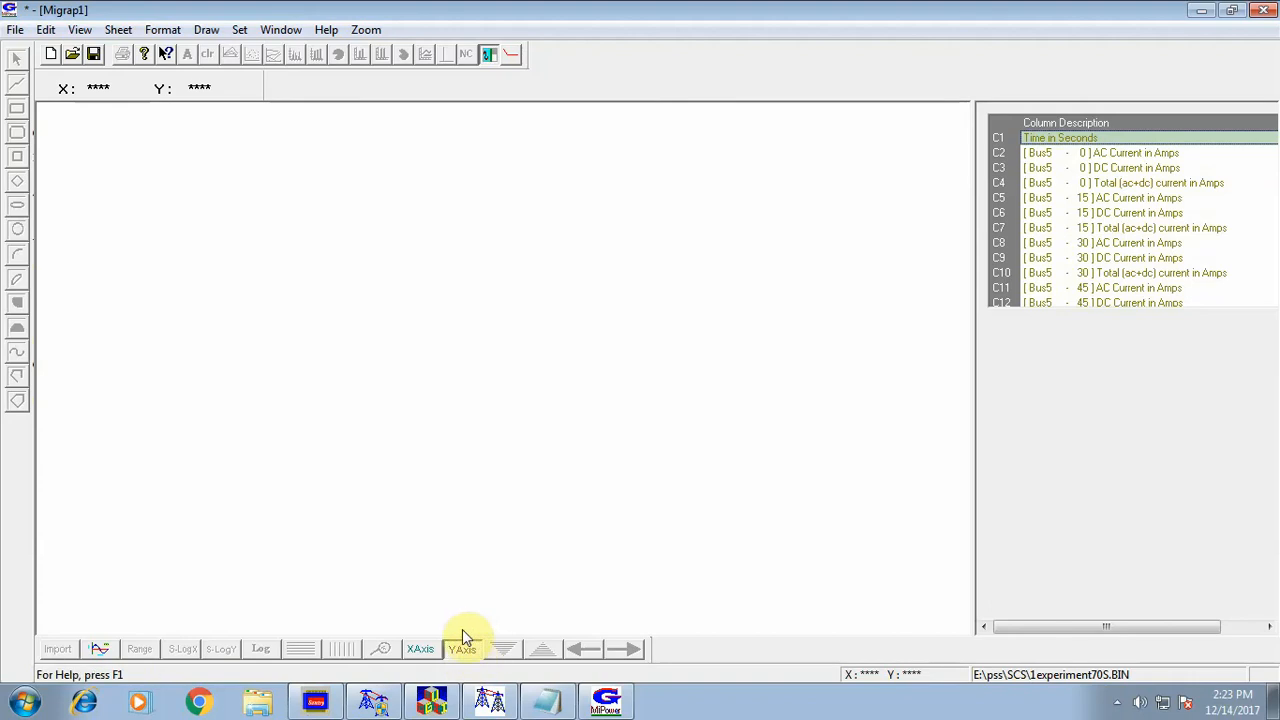
{"action": "left_click", "coordinate": [1080, 155]}
{"action": "left_click", "coordinate": [1101, 168]}
{"action": "left_click", "coordinate": [1101, 184]}
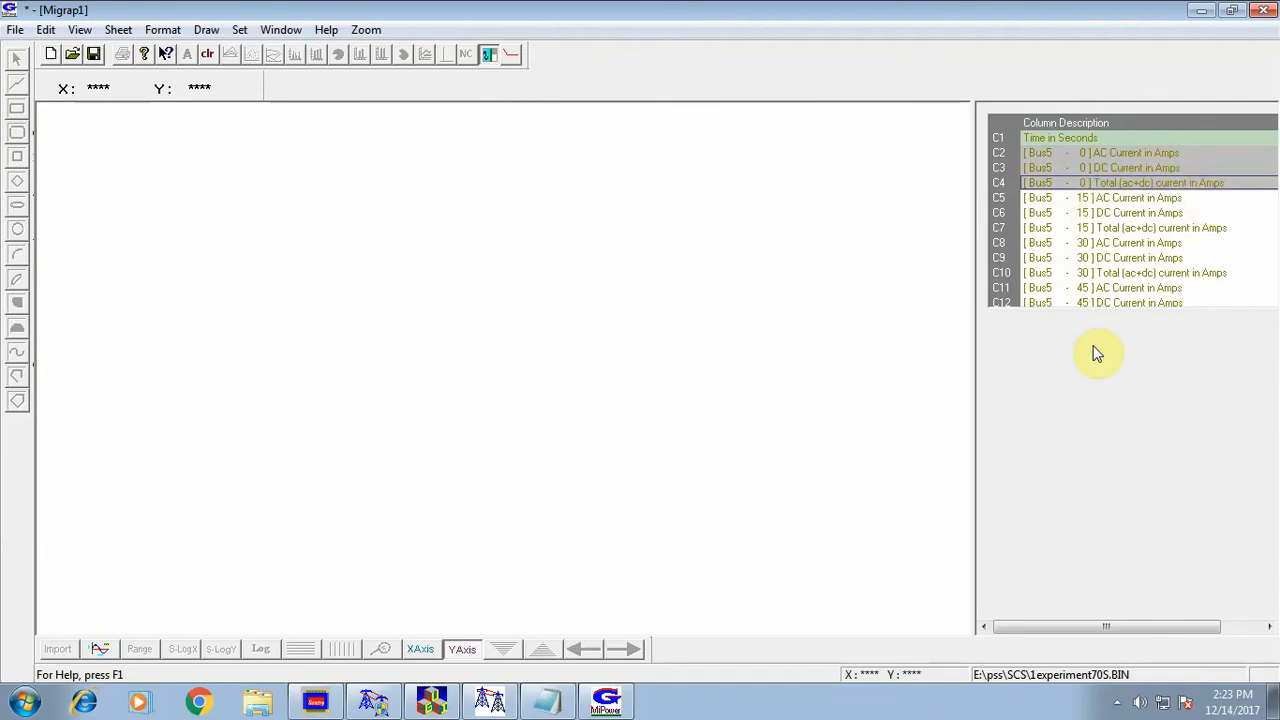
{"action": "left_click", "coordinate": [101, 651]}
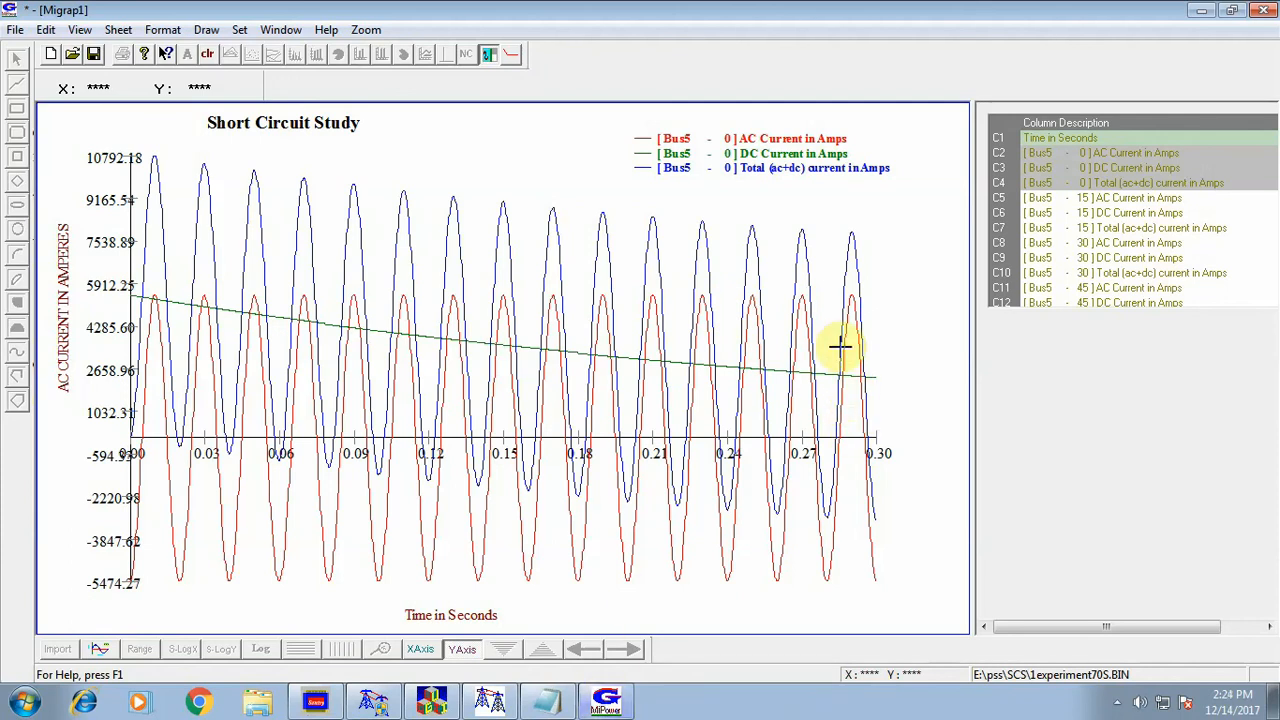
Switch back to the report in Notepad and compare the peak asymmetrical current and Bus5 fault current and MVA table with the plot.
{"action": "left_click", "coordinate": [560, 571]}
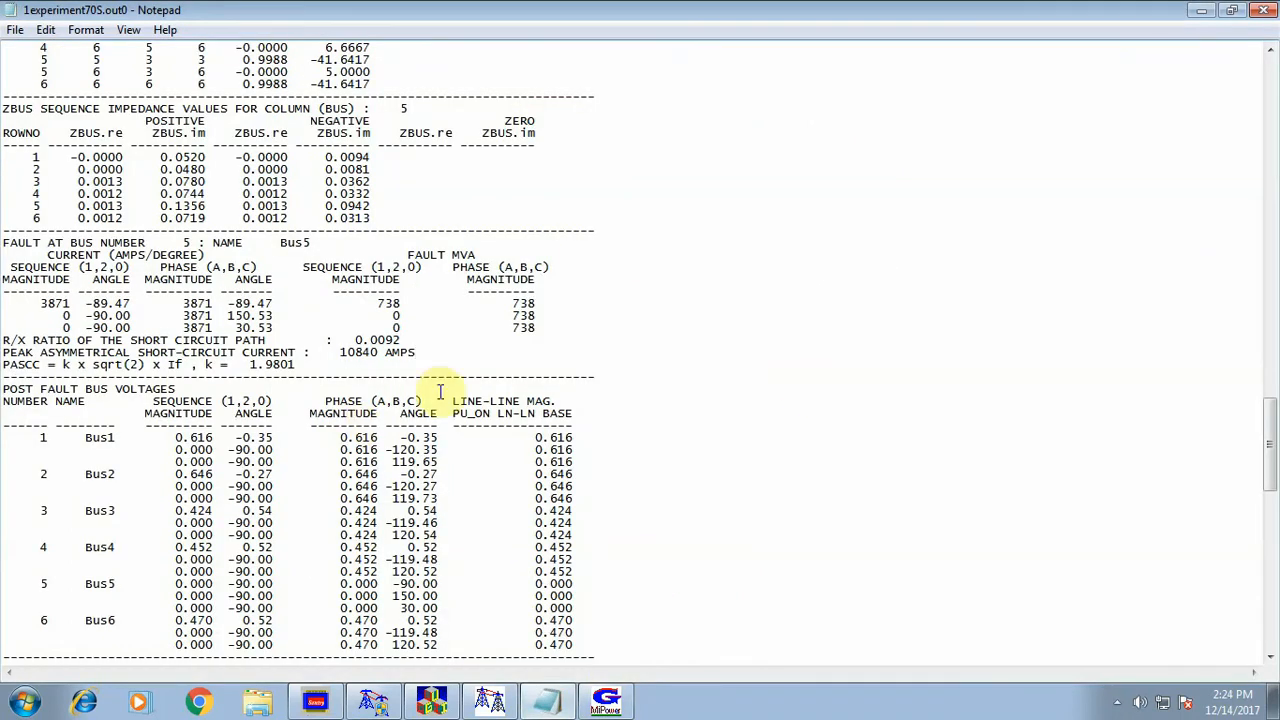
{"action": "left_click_drag", "start_coordinate": [441, 350], "coordinate": [3, 359]}
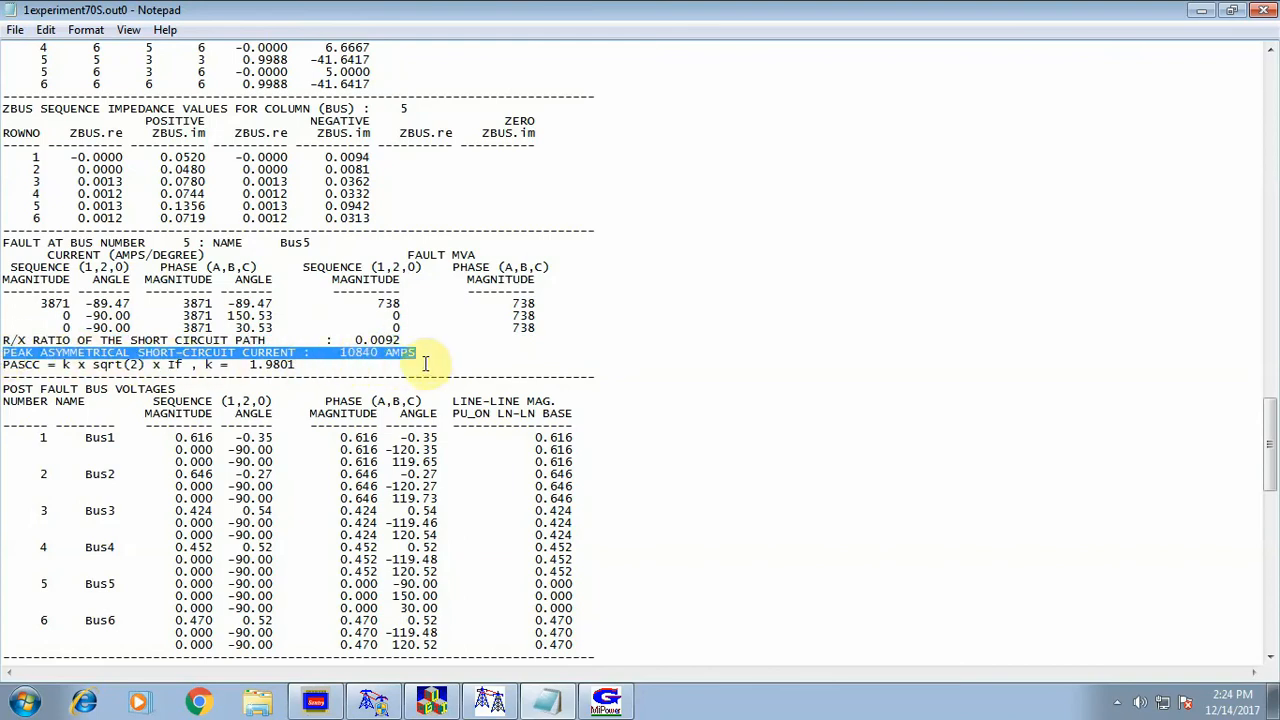
{"action": "left_click_drag", "start_coordinate": [47, 255], "coordinate": [548, 327]}
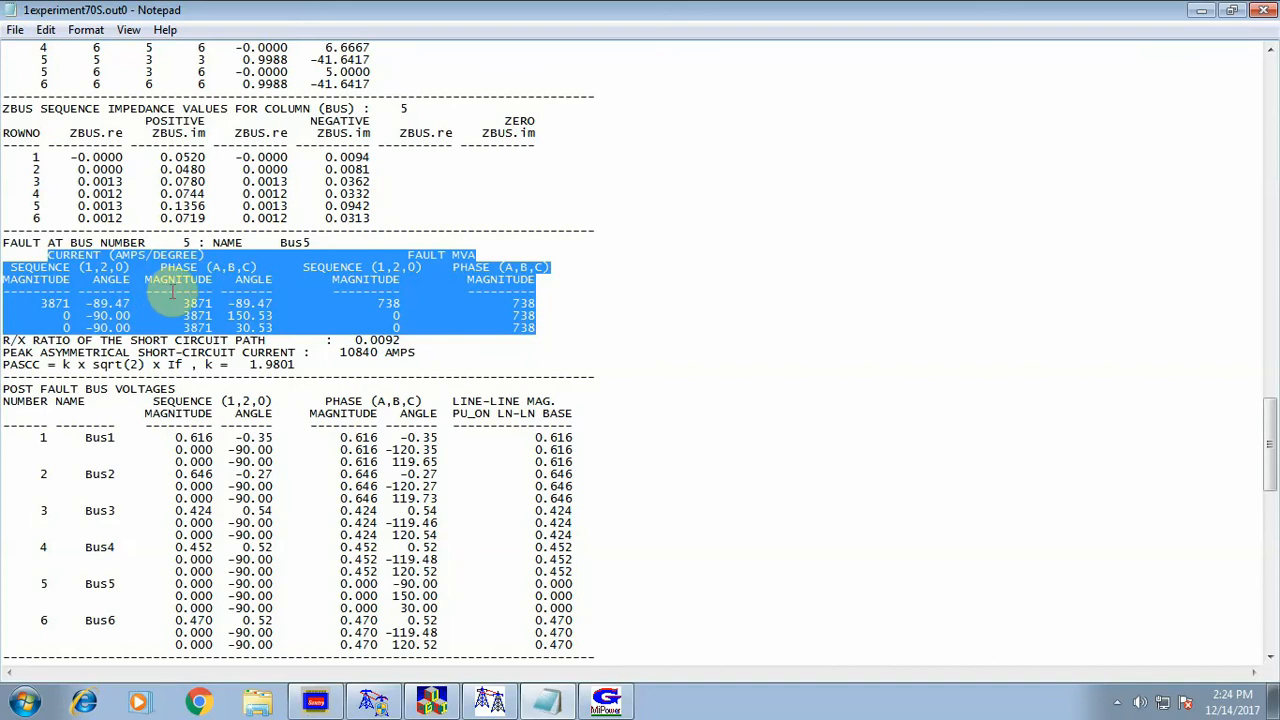
{"action": "left_click", "coordinate": [312, 318]}
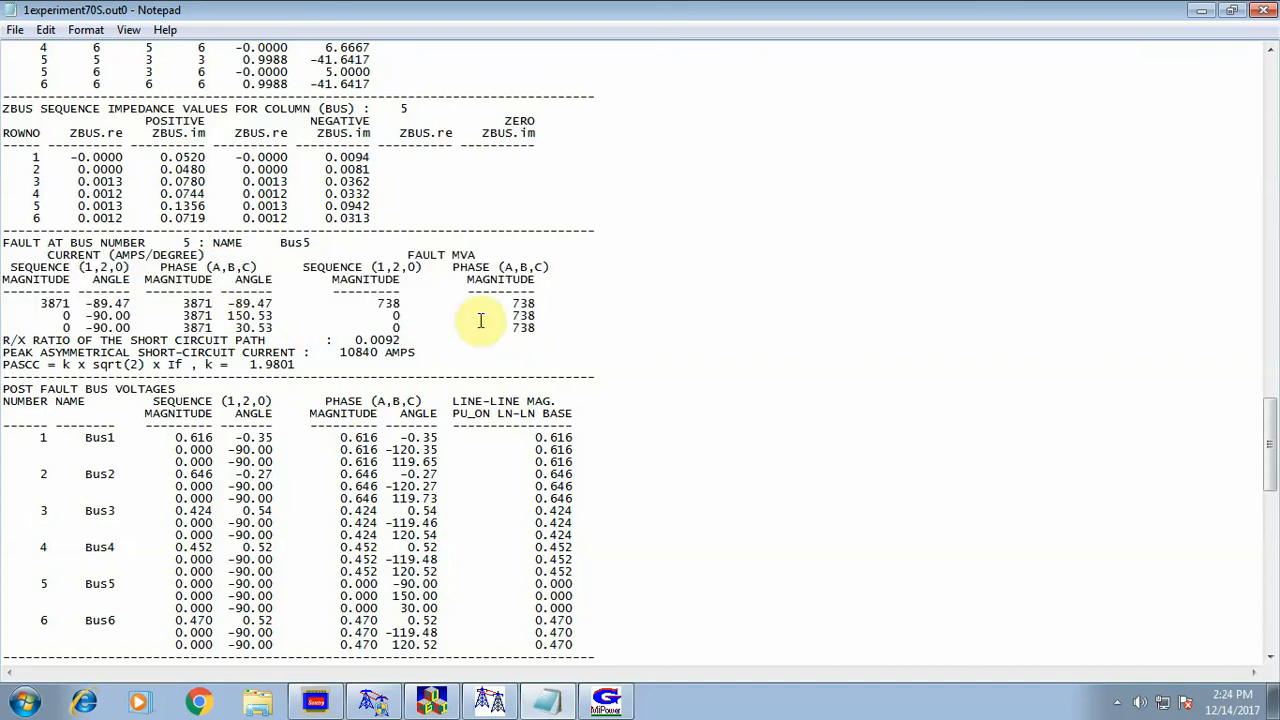